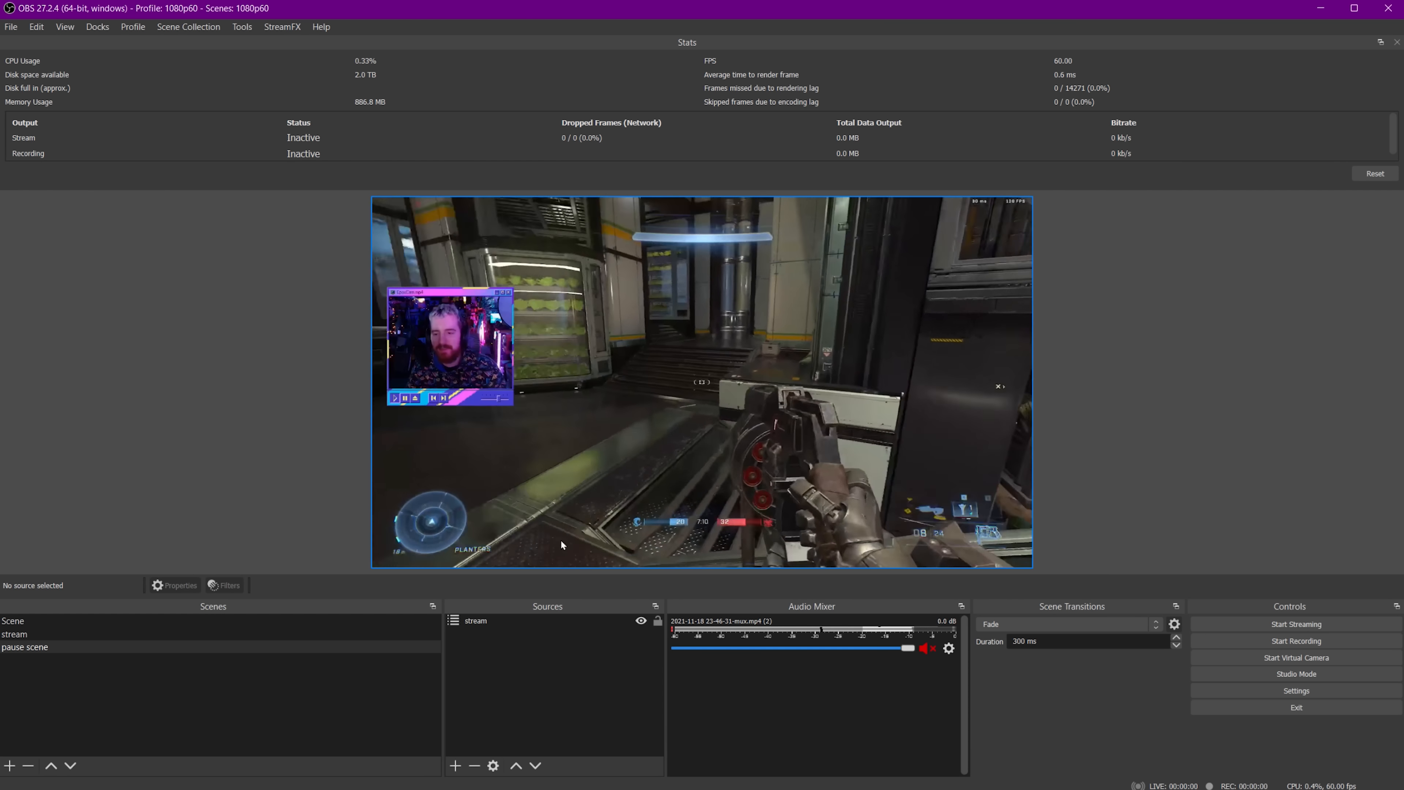
Compare the sources of the stream and pause scene scenes.
click(260, 634)
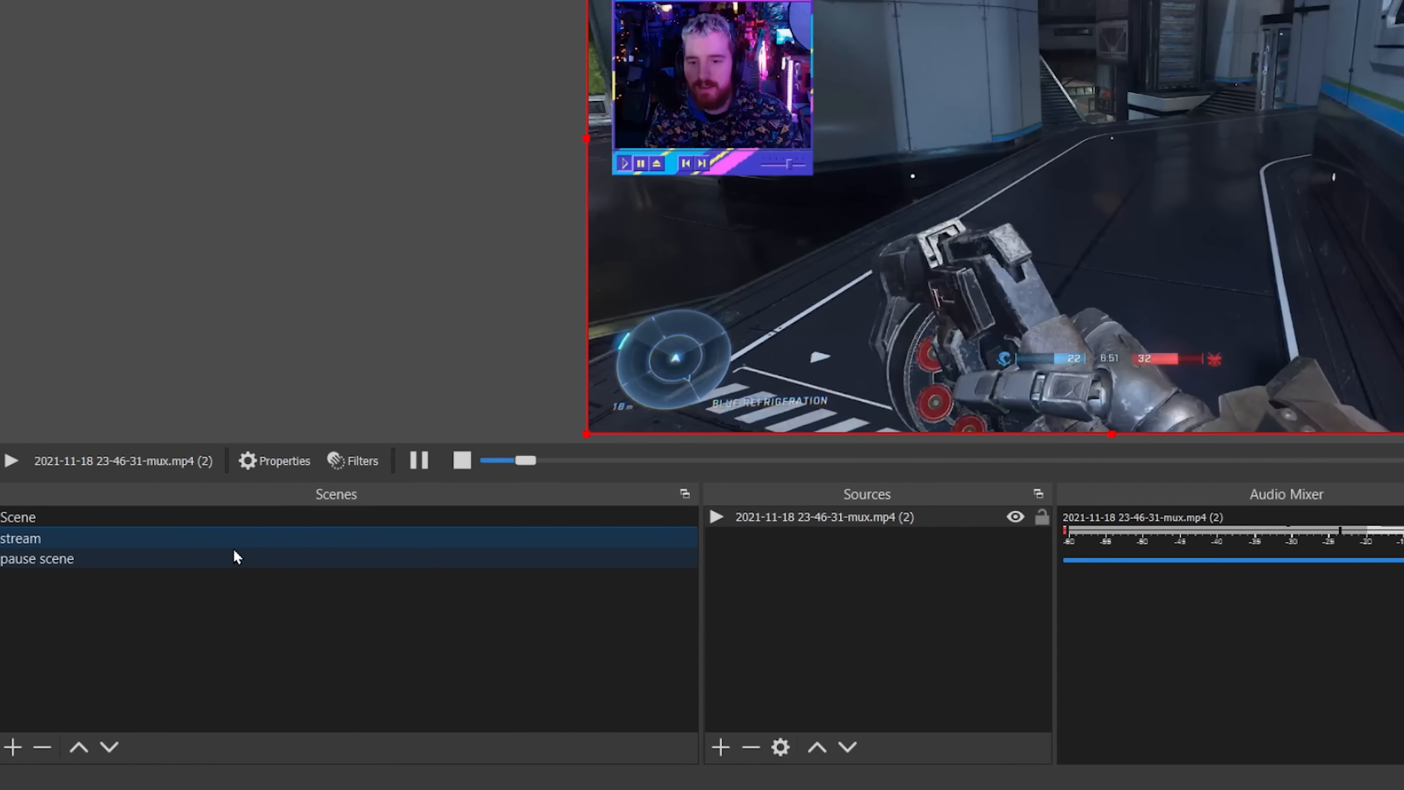
click(151, 646)
click(479, 622)
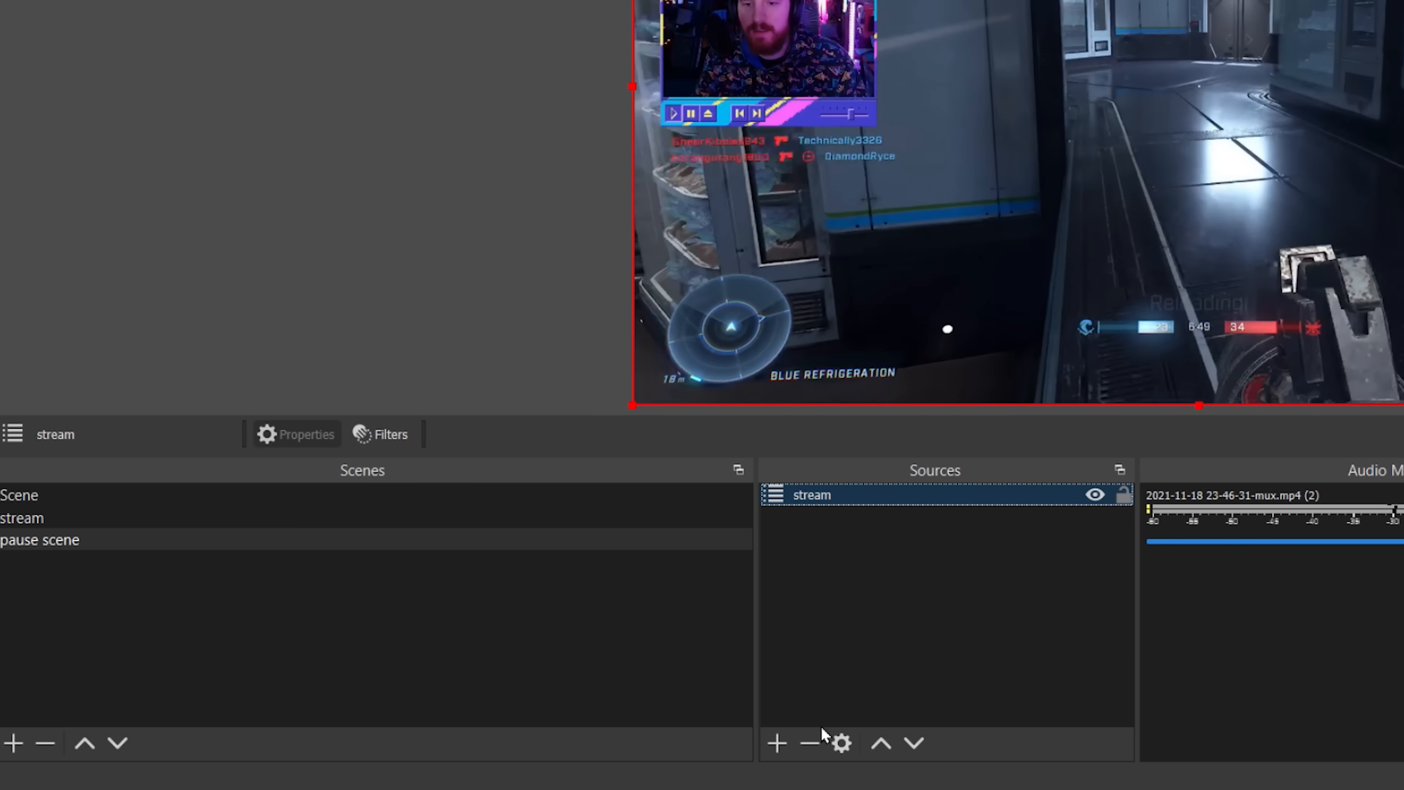
Remove the stream source from the pause scene.
click(810, 742)
click(1261, 161)
click(308, 520)
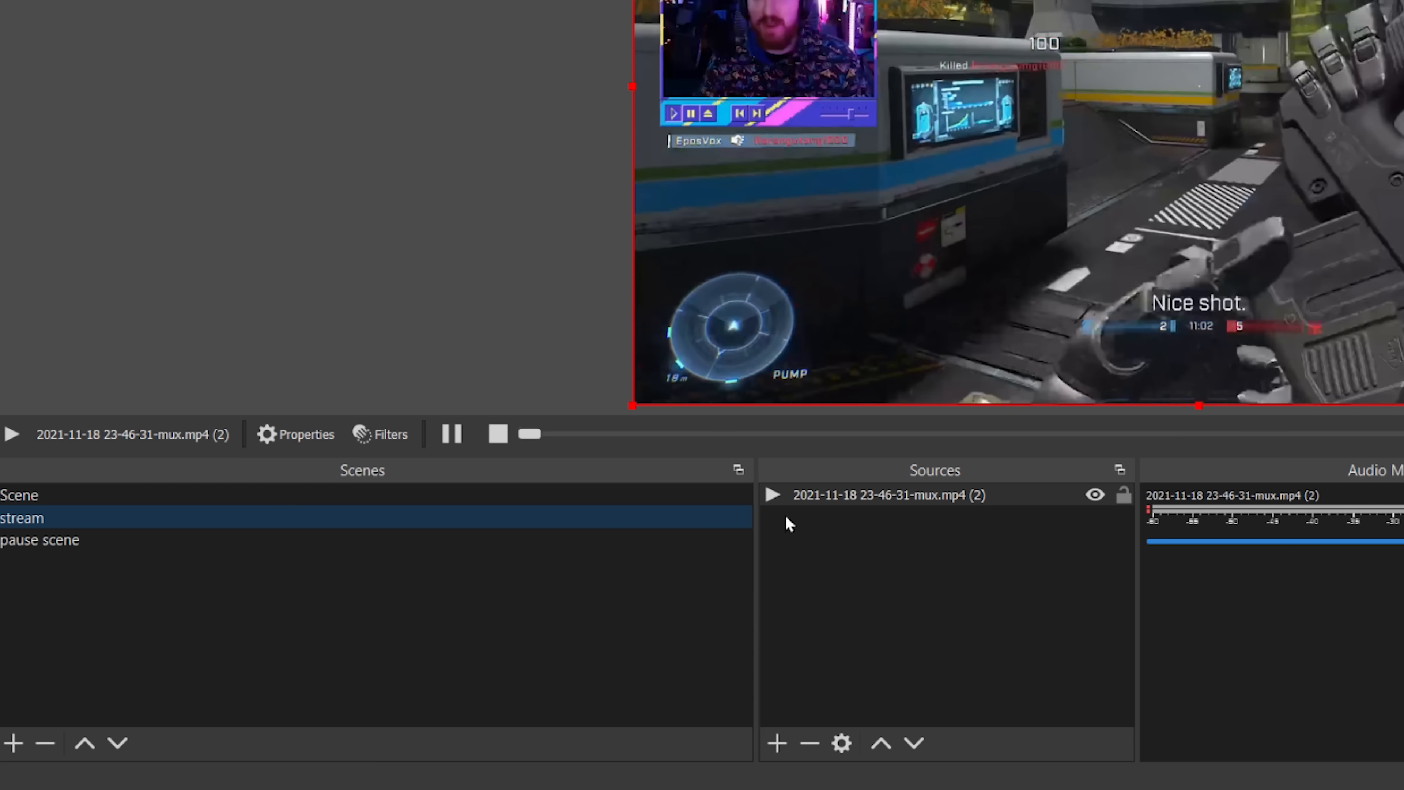
click(467, 540)
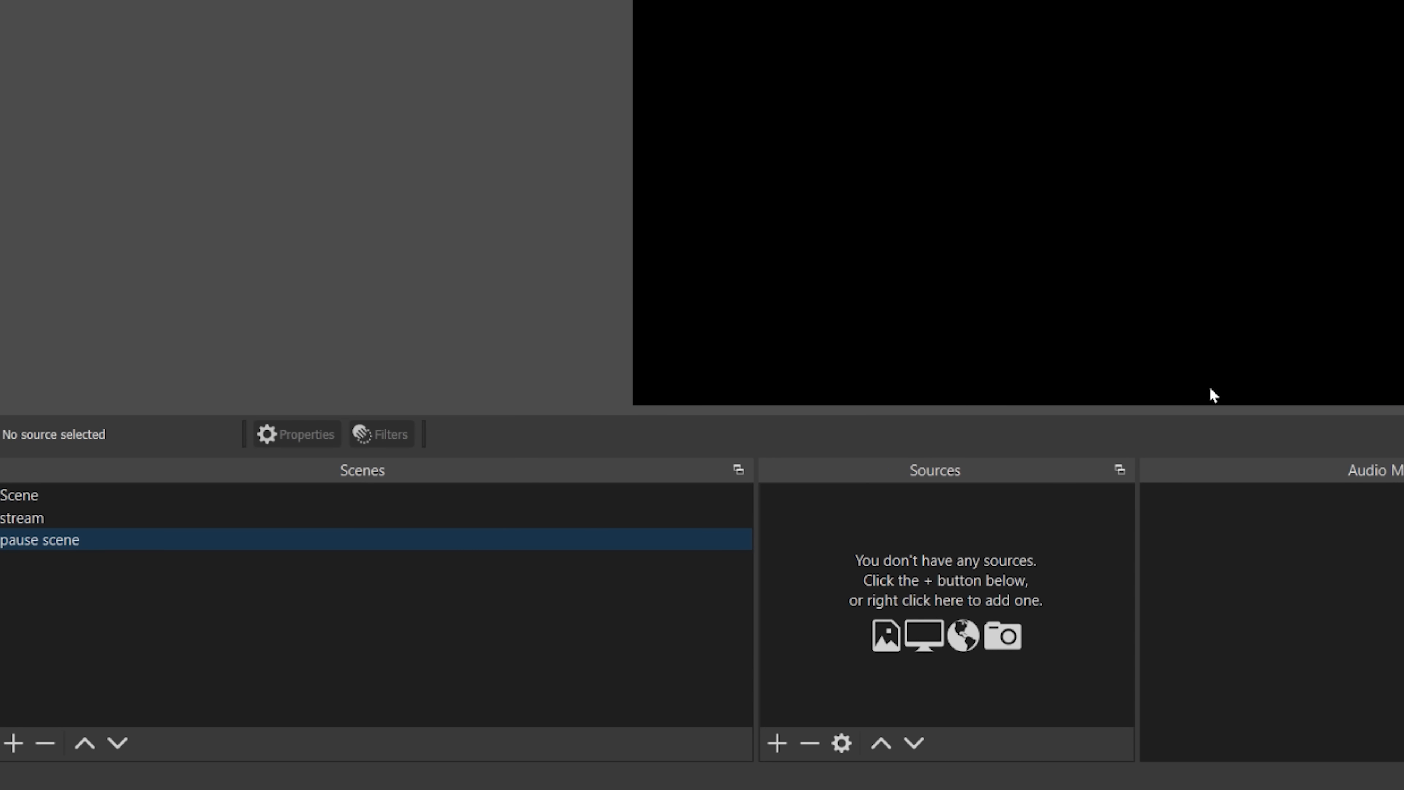
Add the existing stream scene as a source in the pause scene.
click(772, 744)
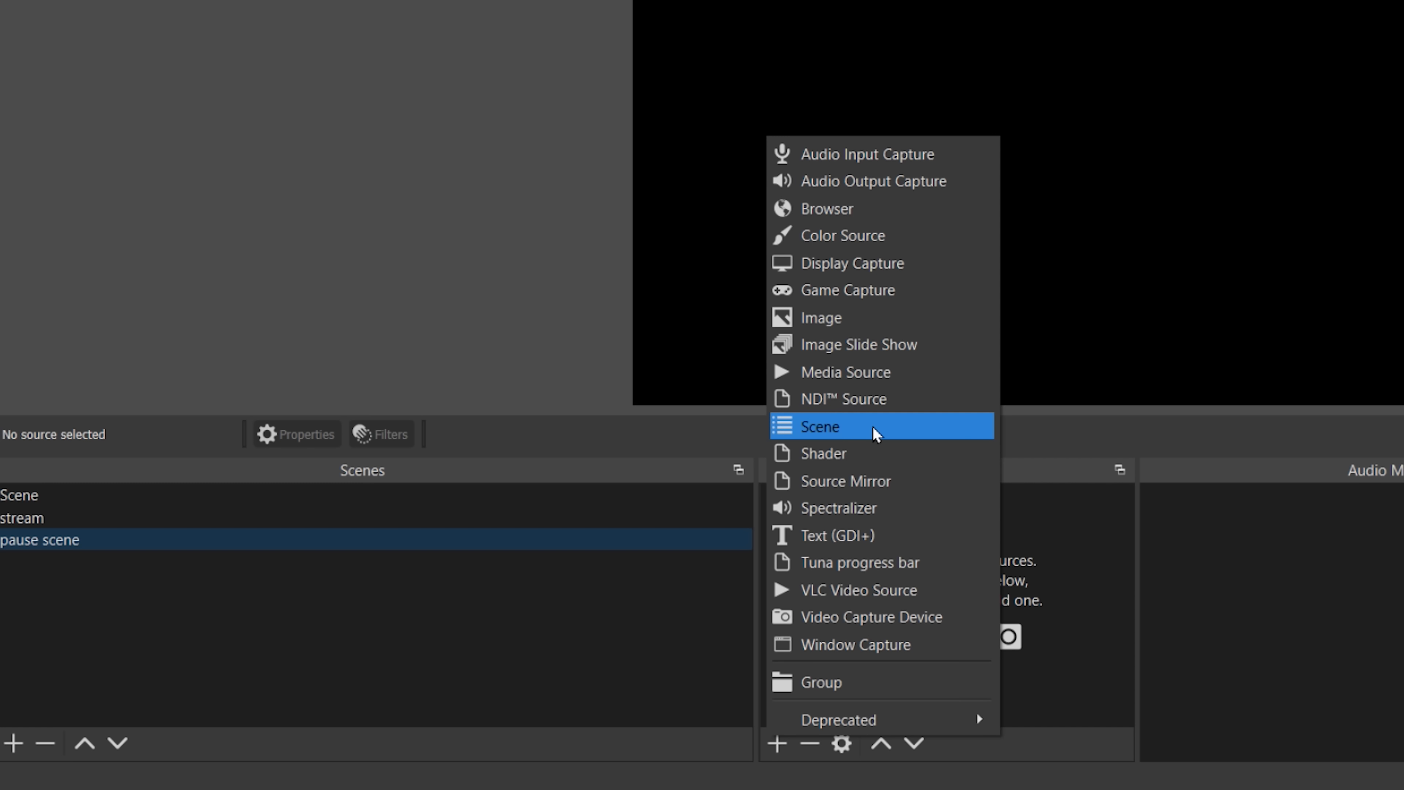
click(876, 429)
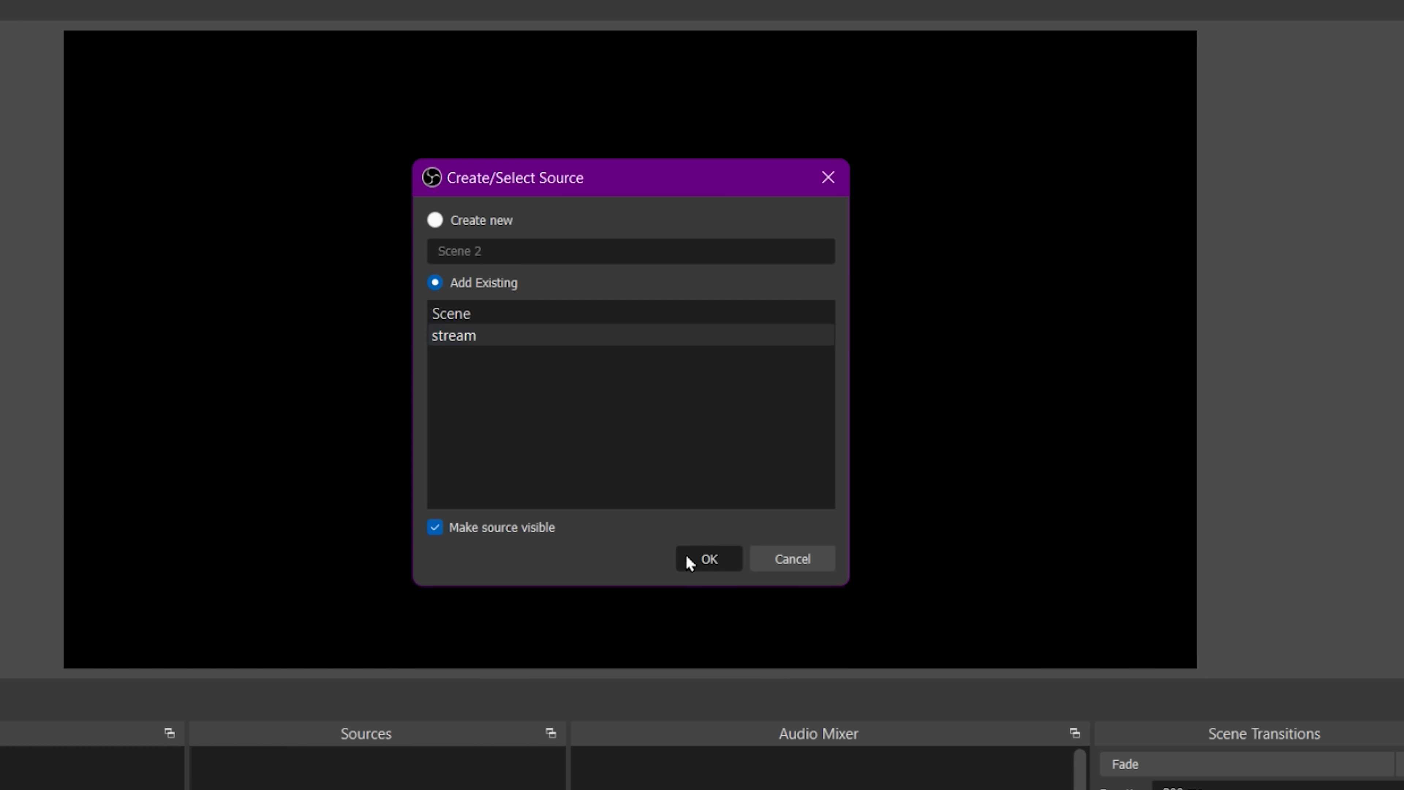
click(690, 563)
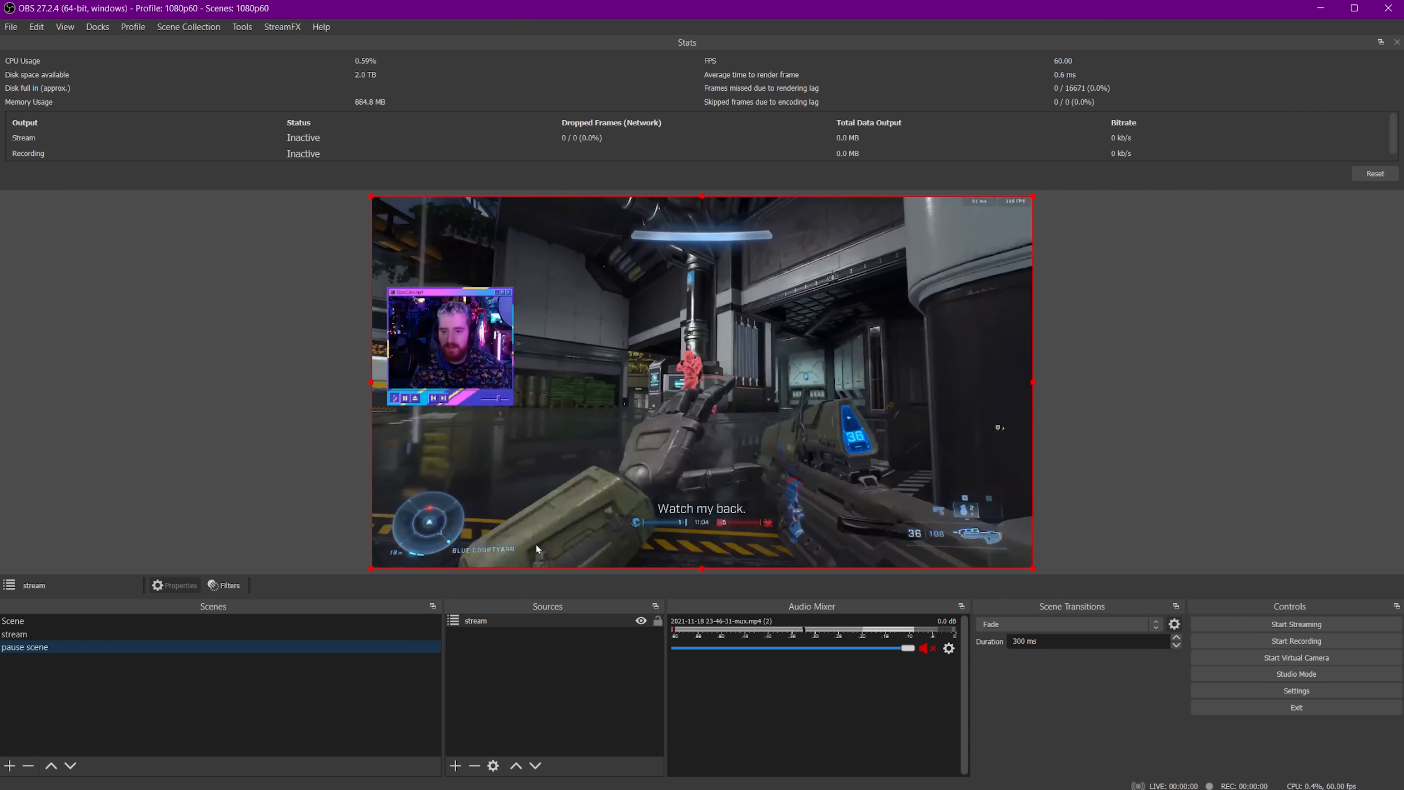
click(161, 635)
right_click(162, 636)
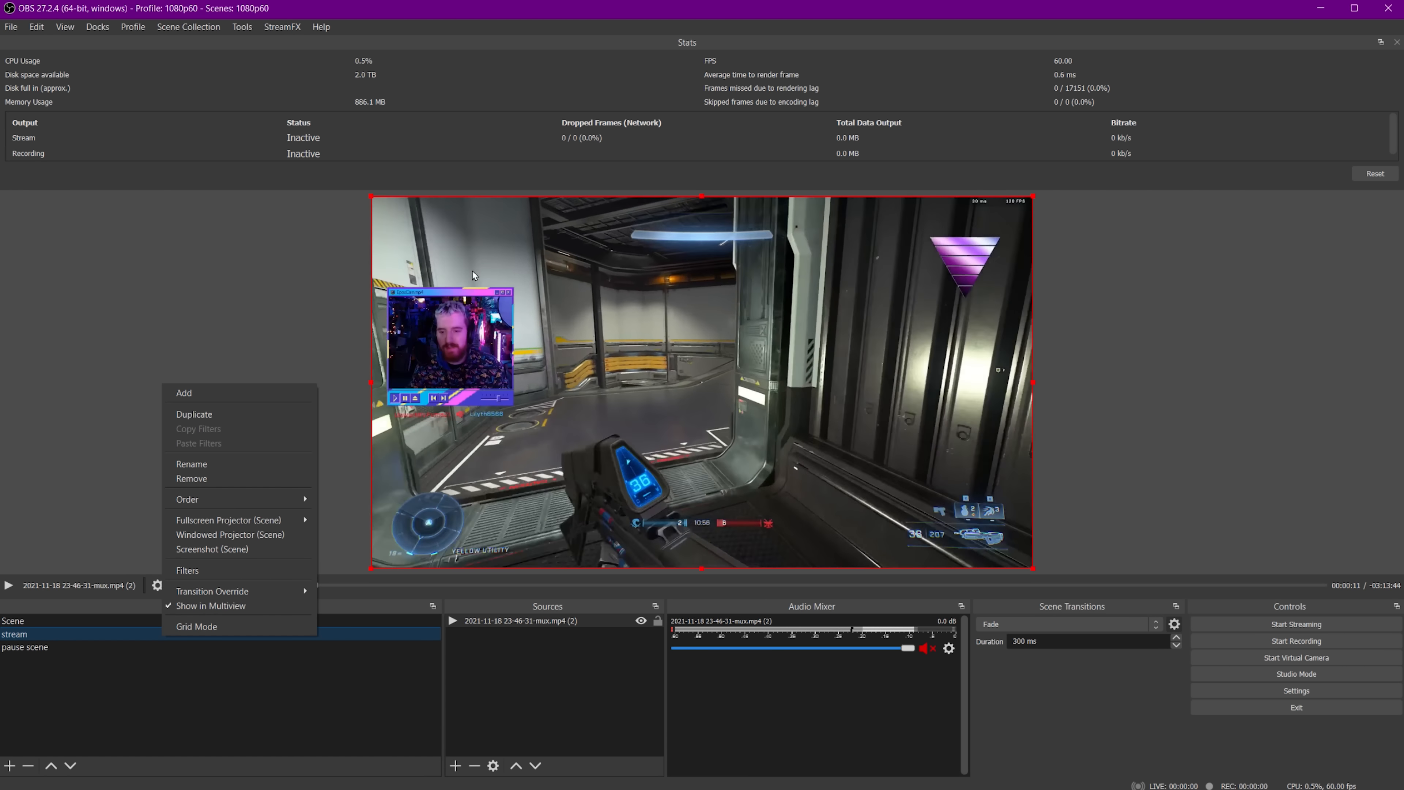
click(278, 646)
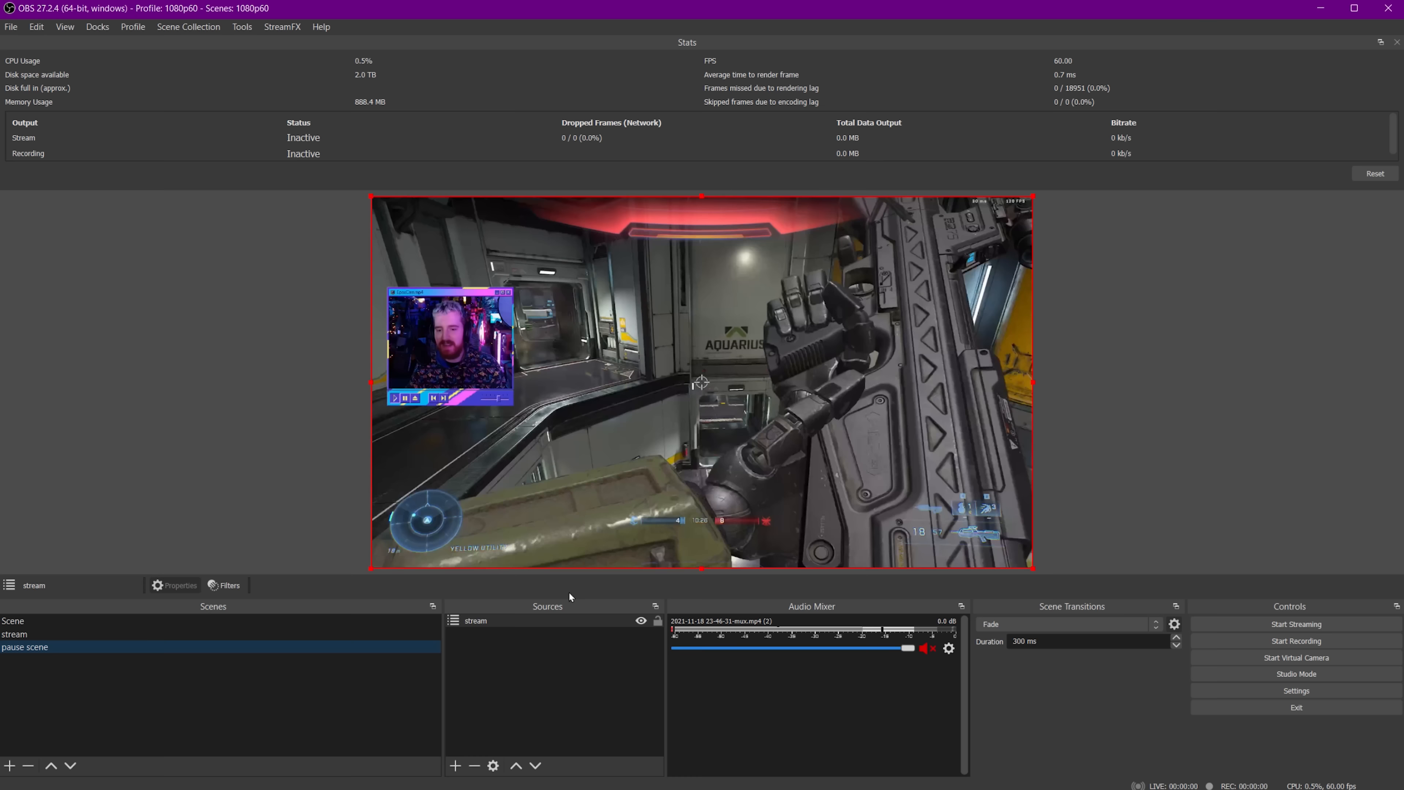
Switch to File Explorer and browse the files in the OBS VHS Pause folder.
mouse_move(650, 788)
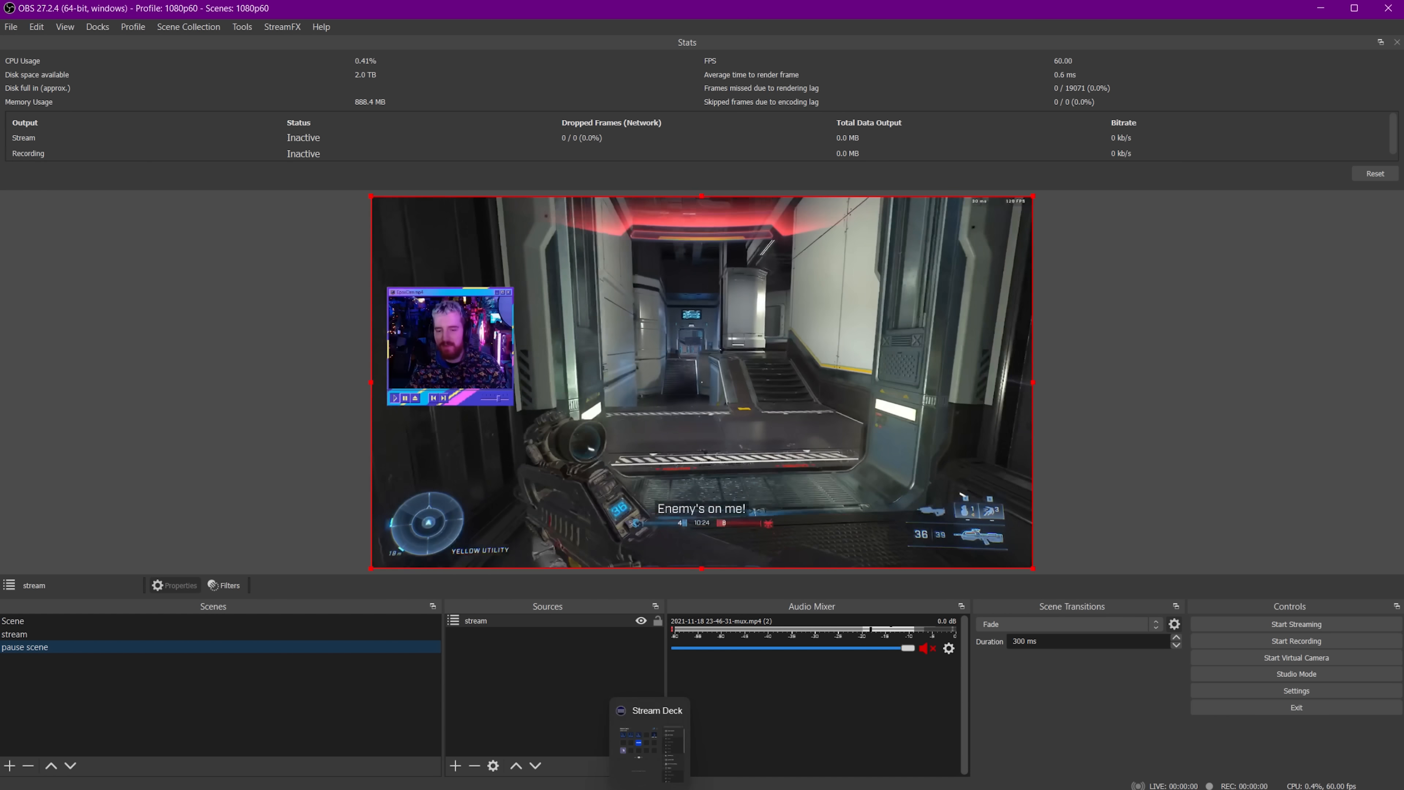
mouse_move(556, 789)
click(643, 702)
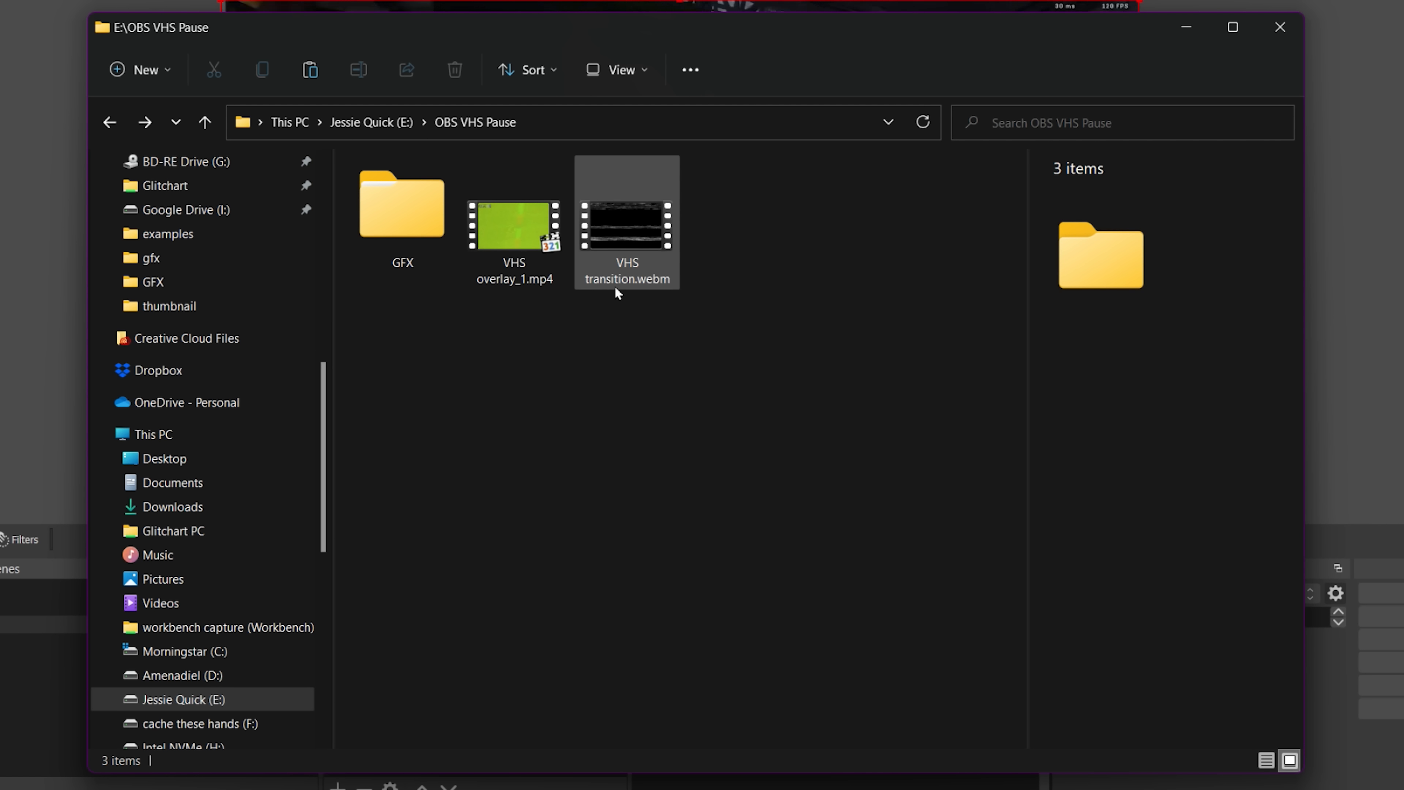
click(620, 218)
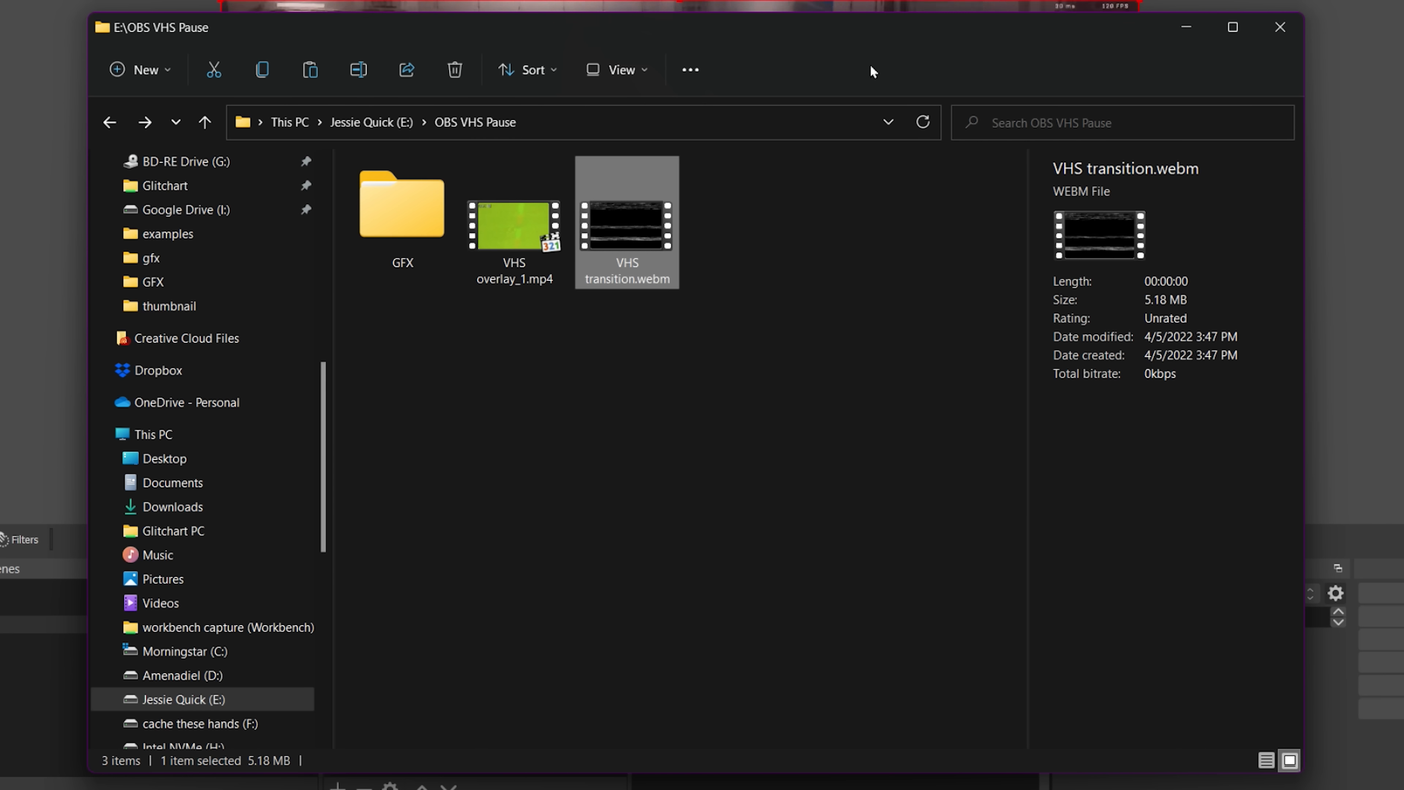
click(535, 211)
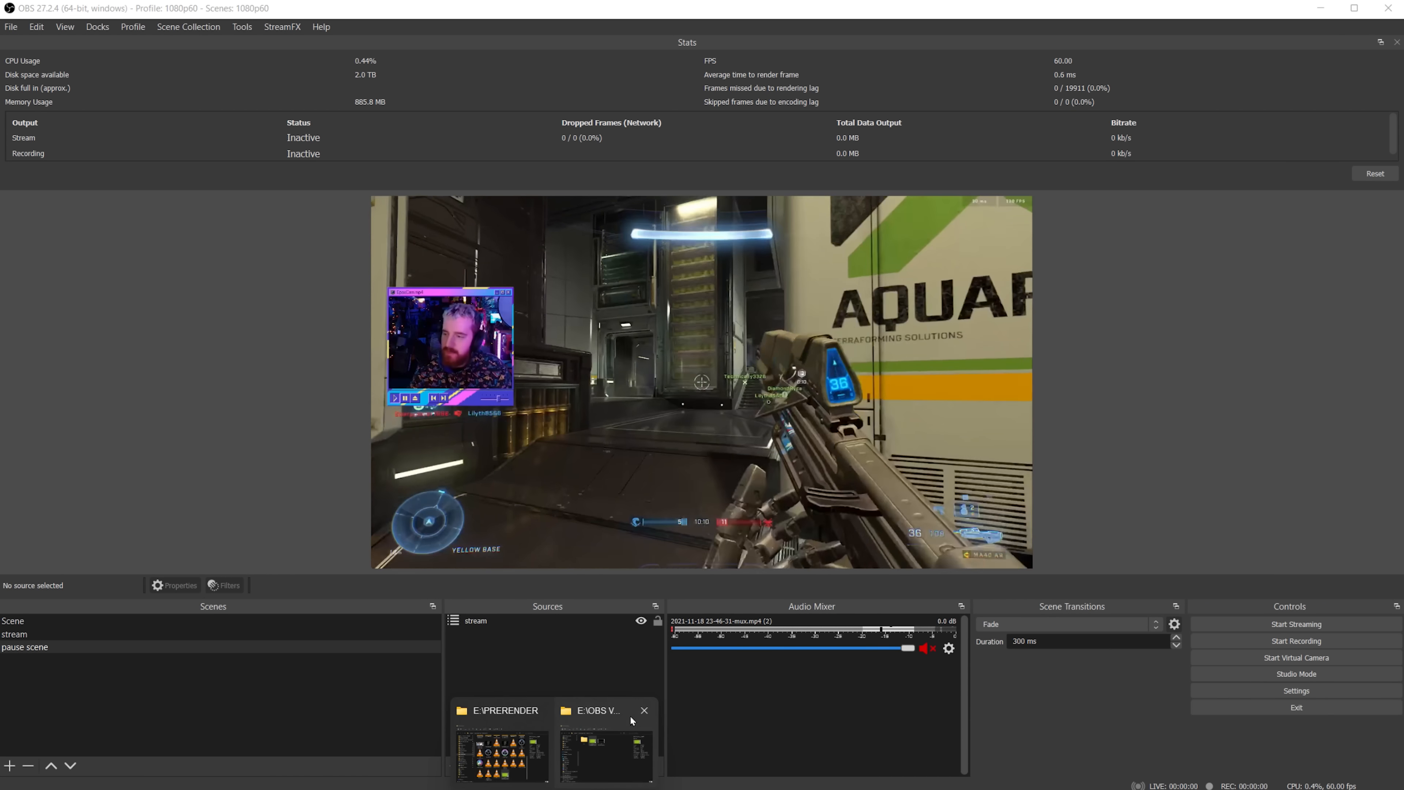
Drag VHS transition.webm from the folder into the pause scene as a new source.
key(alt+Tab)
click(675, 360)
click(122, 633)
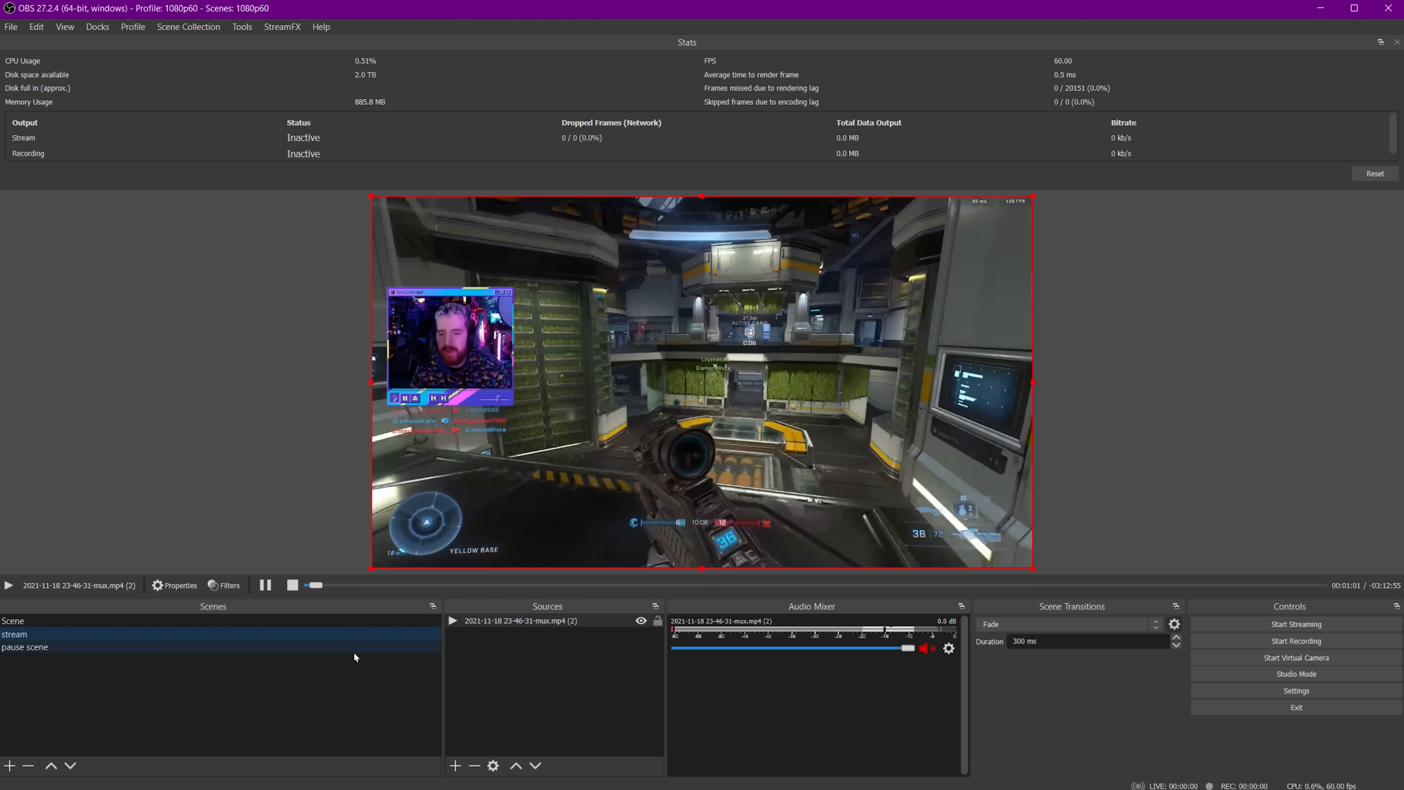
click(353, 649)
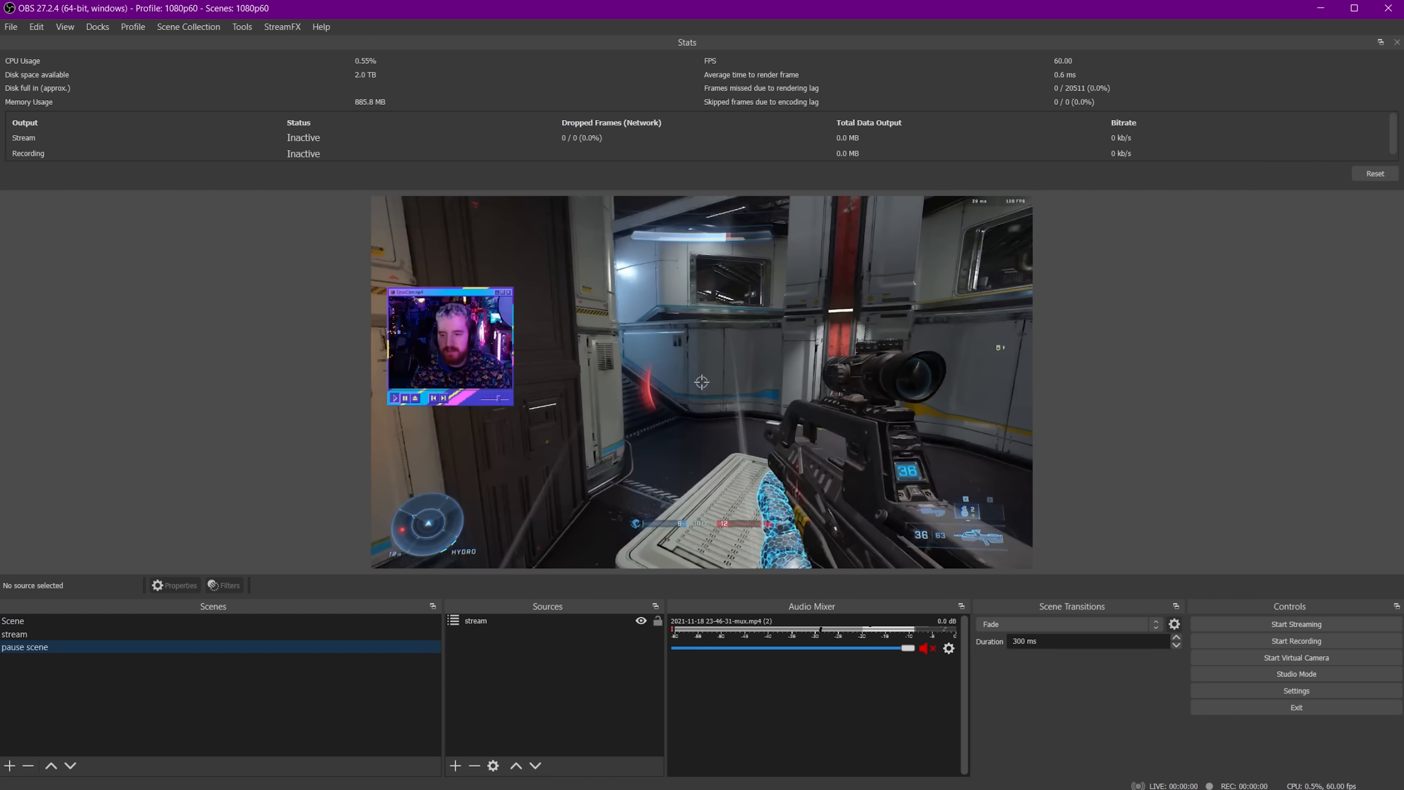
click(558, 789)
click(597, 747)
drag(665, 367, 1167, 339)
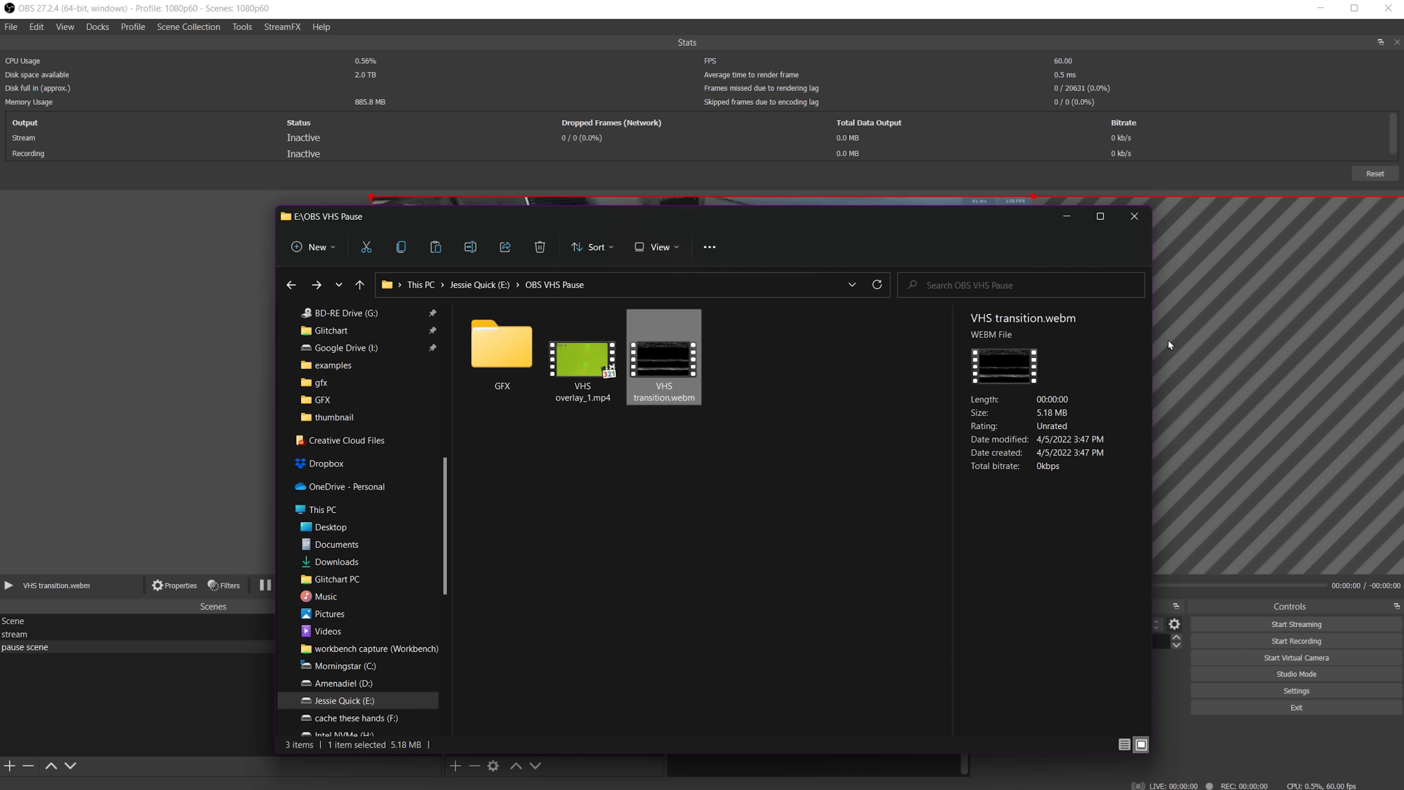
Fit the VHS transition.webm source to the screen.
click(742, 28)
right_click(523, 623)
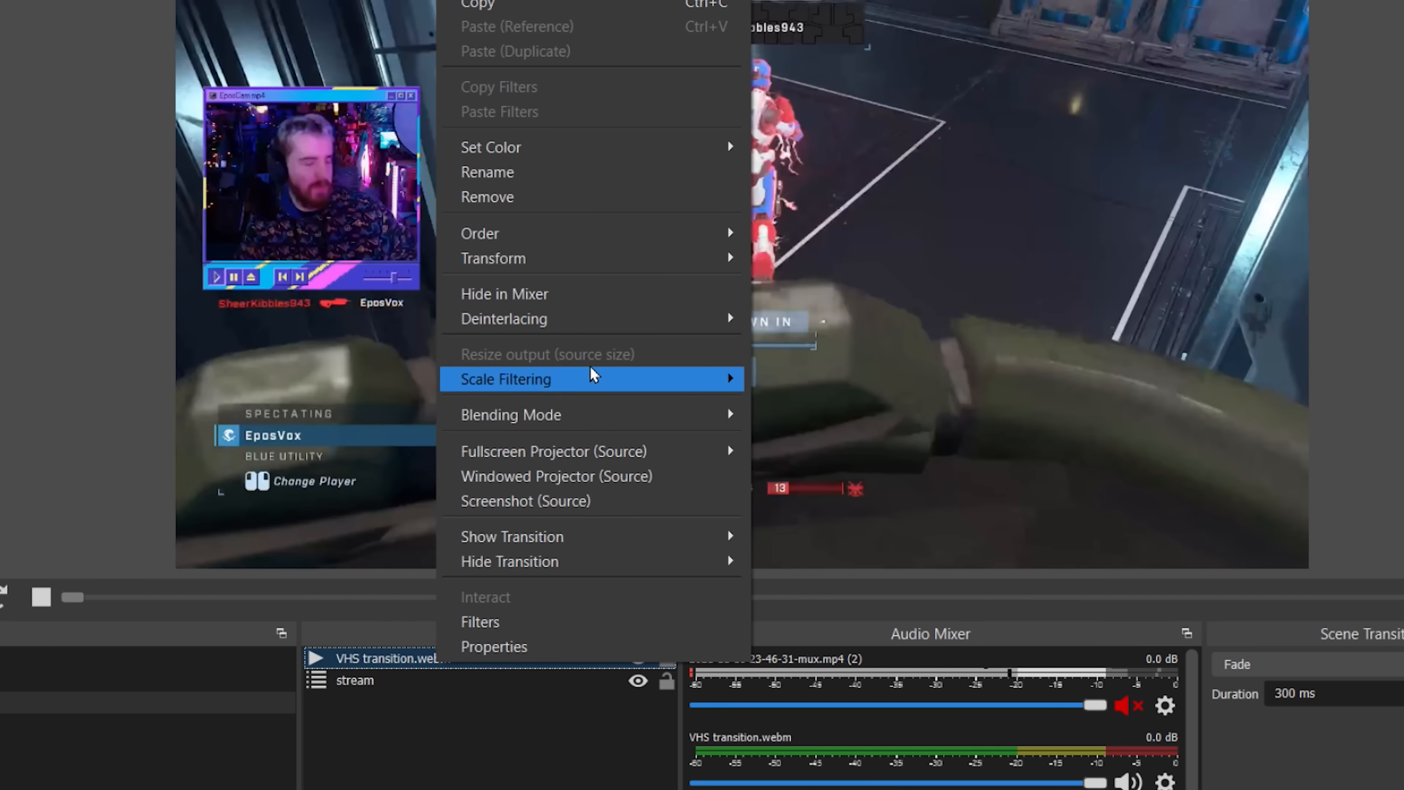
mouse_move(627, 257)
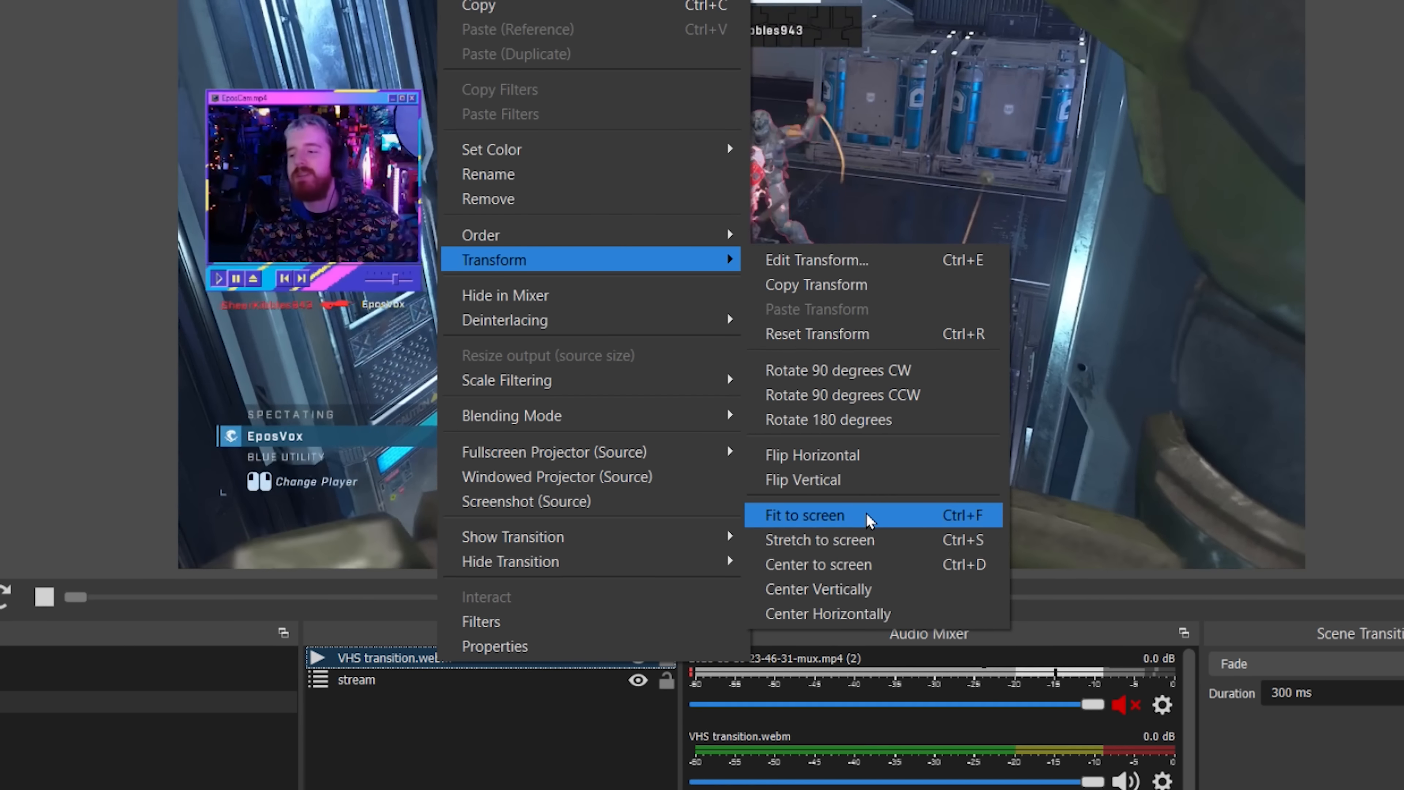
click(867, 520)
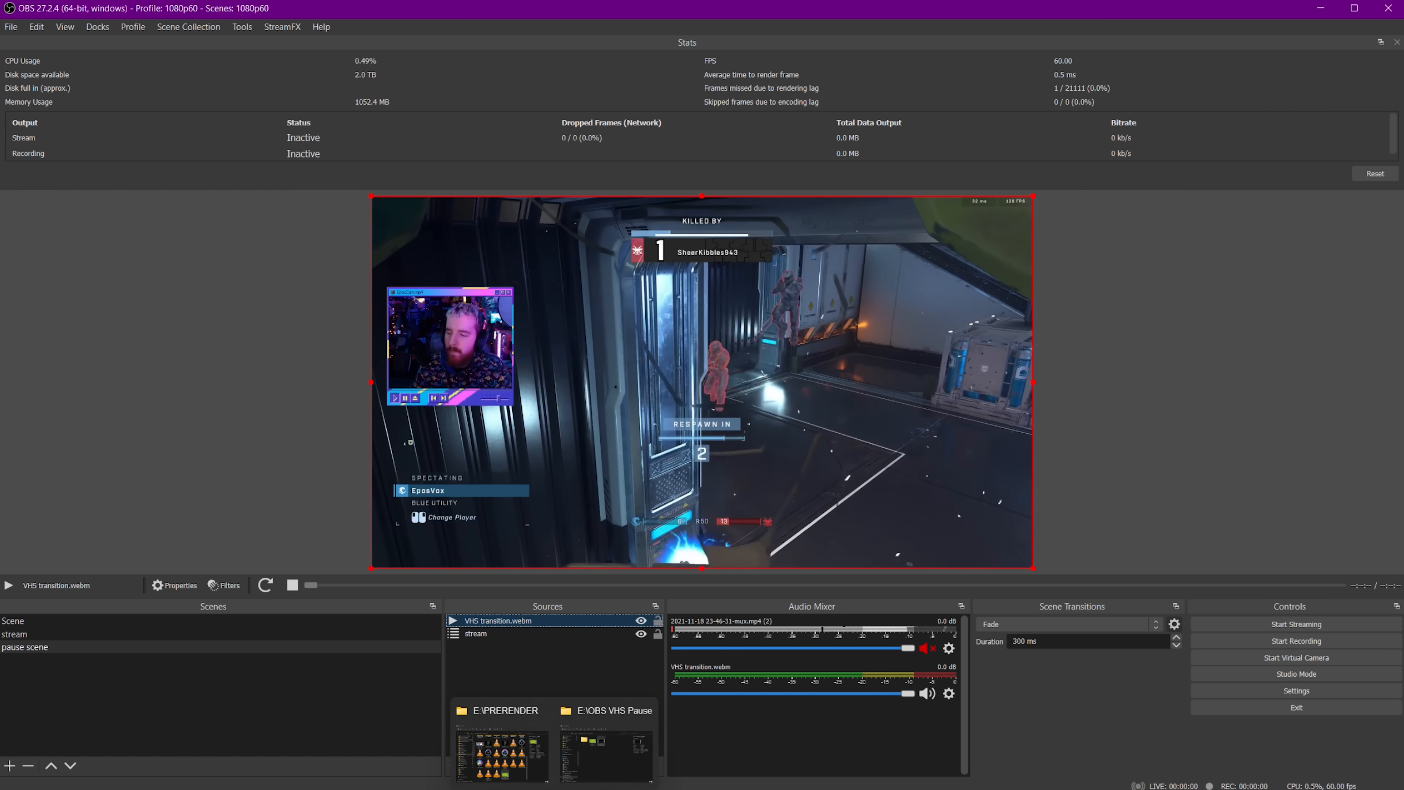
Add VHS overlay_1.mp4 to the pause scene and move it below VHS transition.webm.
click(607, 752)
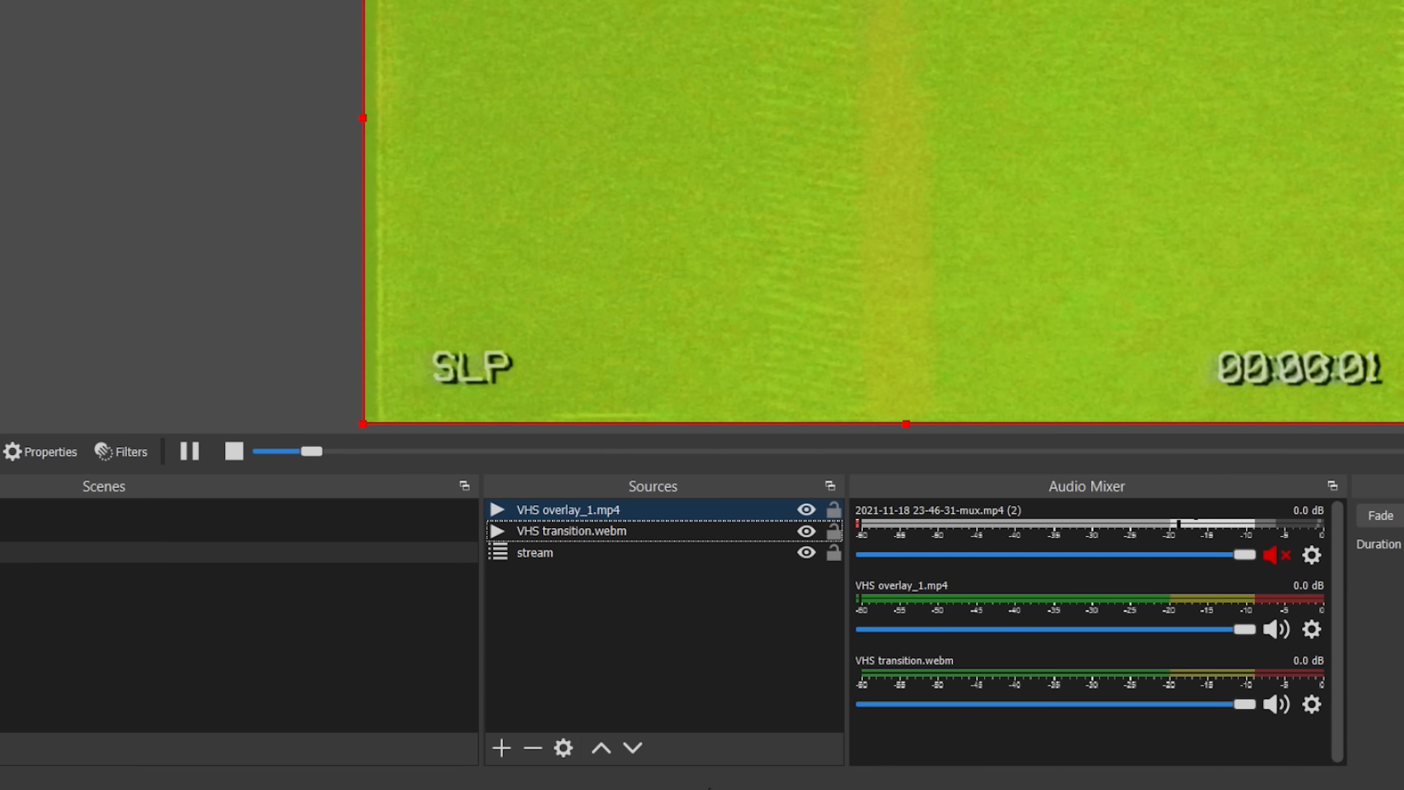
click(633, 749)
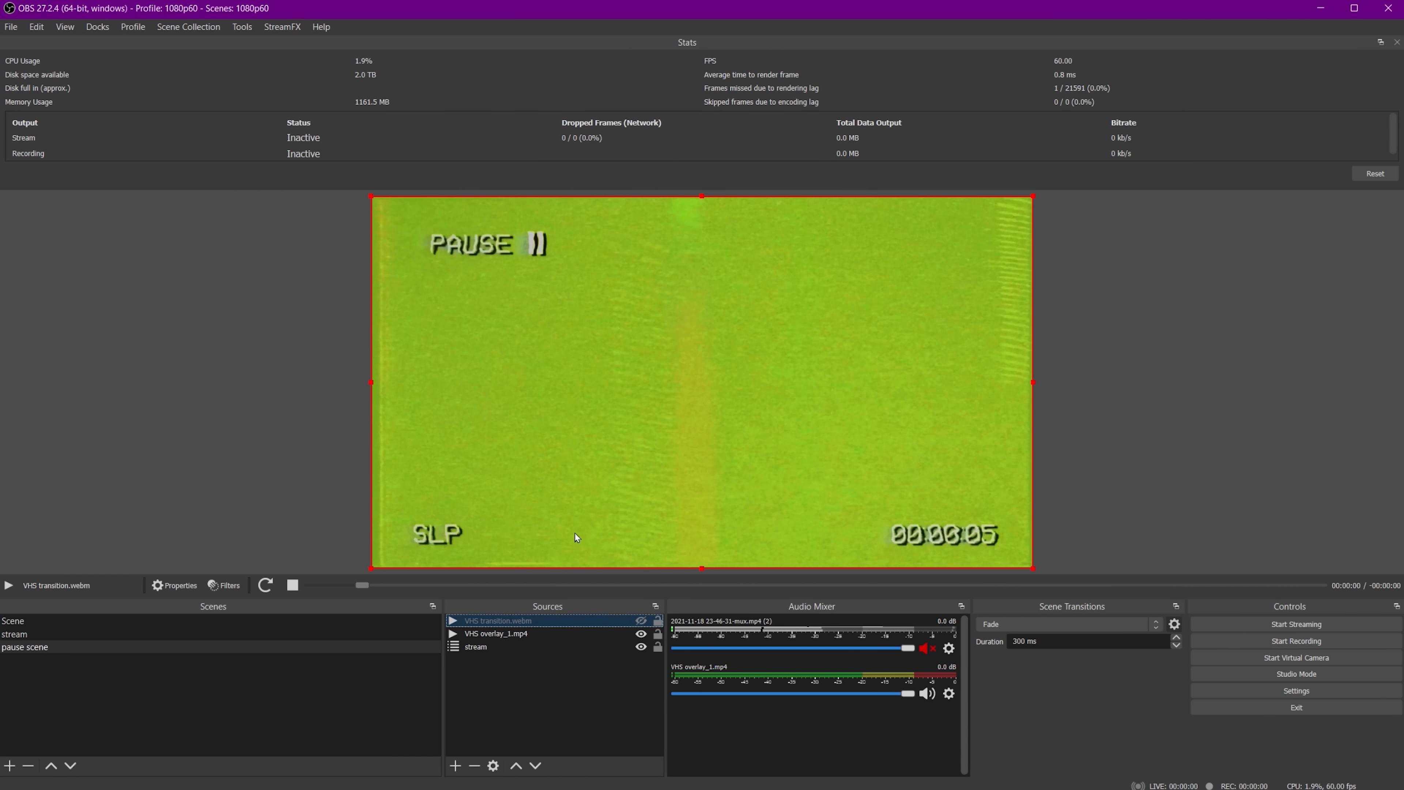
Select VHS overlay_1.mp4 and review its media source properties.
click(548, 632)
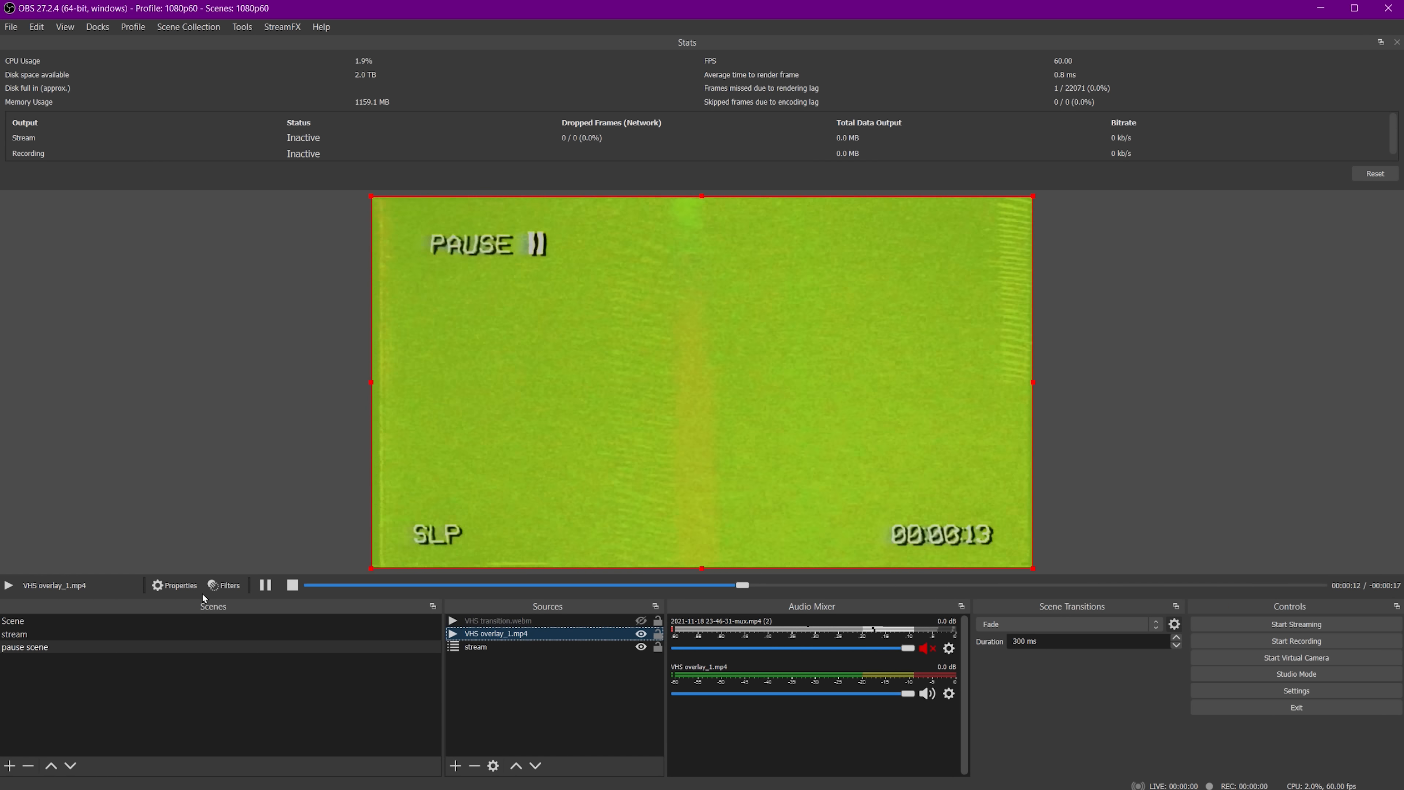
click(176, 585)
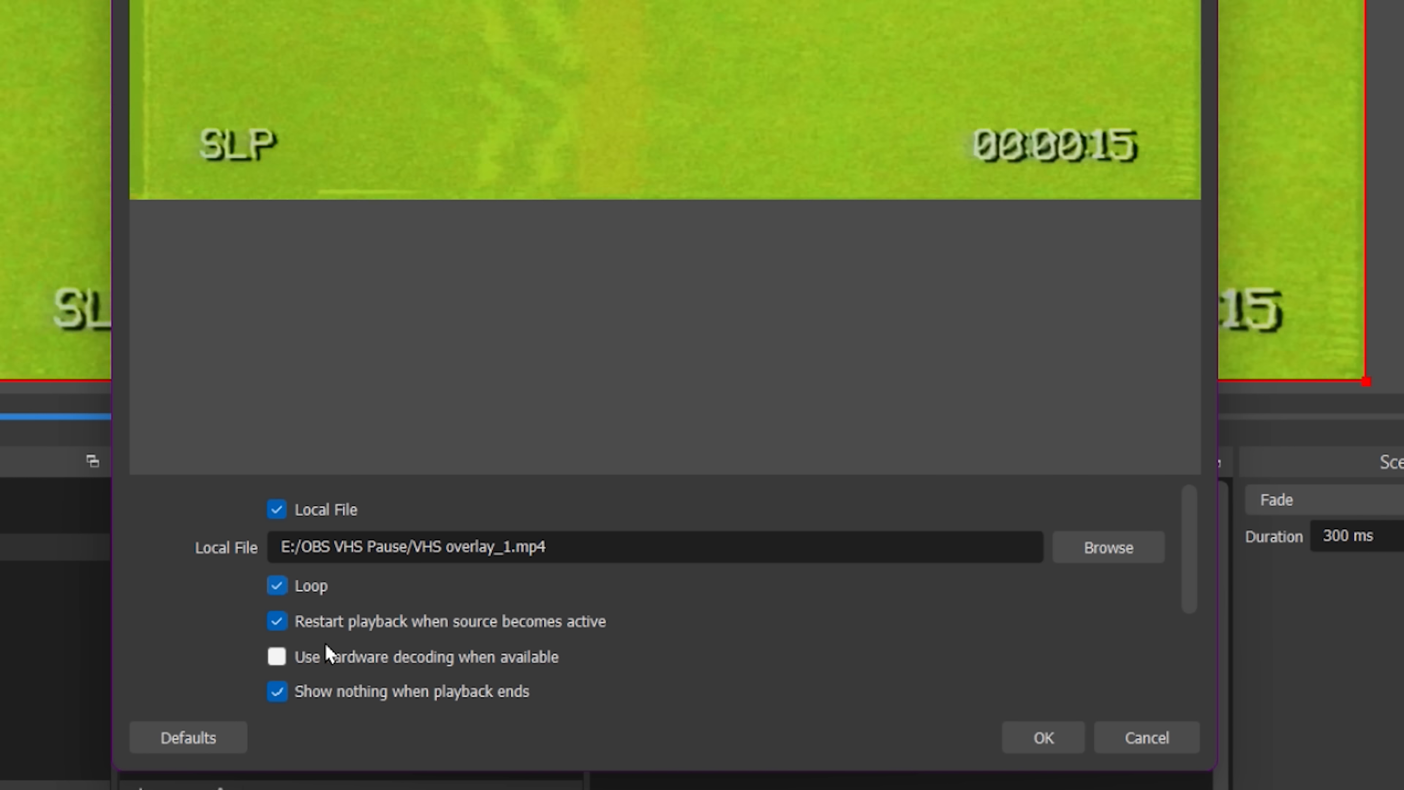
click(1032, 746)
Add a Chroma Key filter to the VHS overlay_1.mp4 source.
click(224, 585)
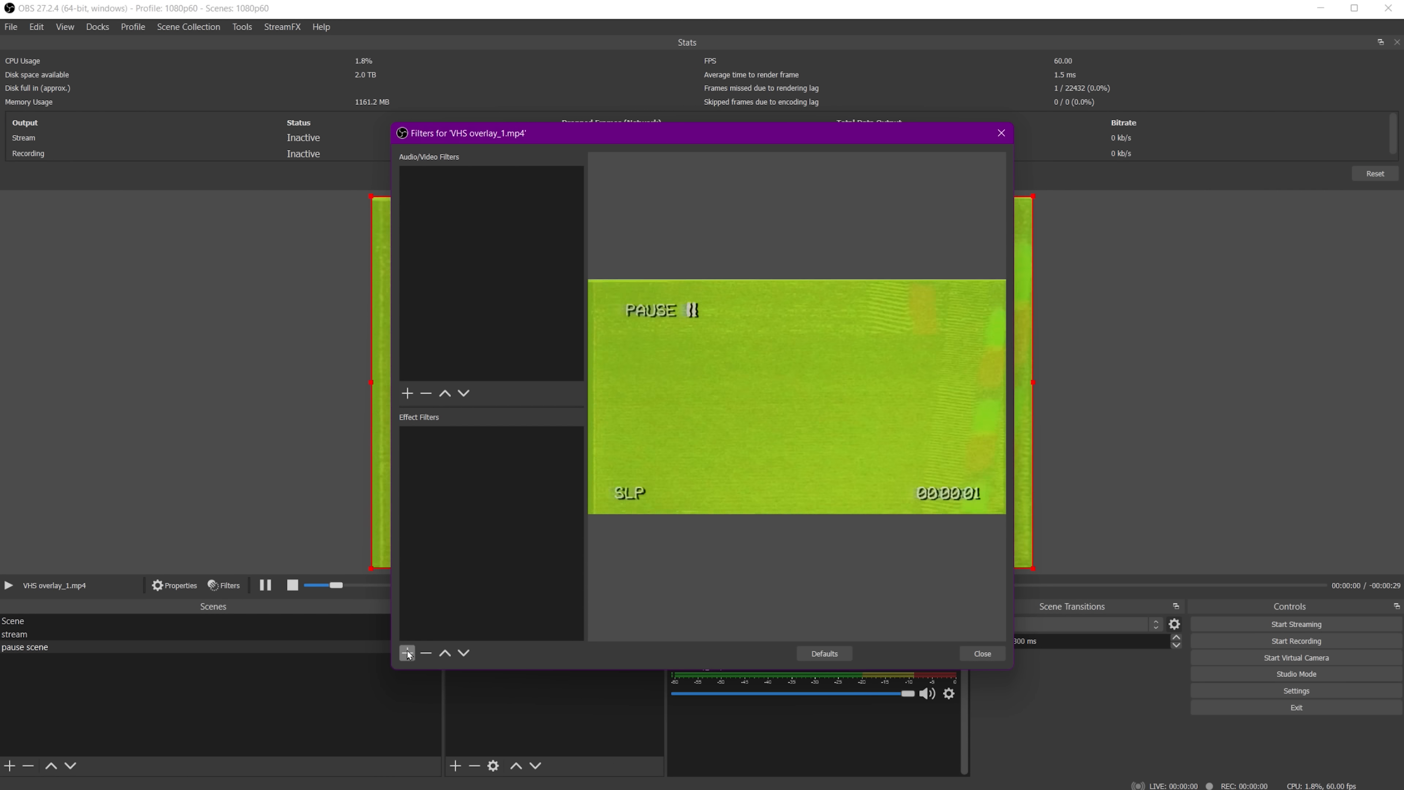
click(407, 651)
click(465, 312)
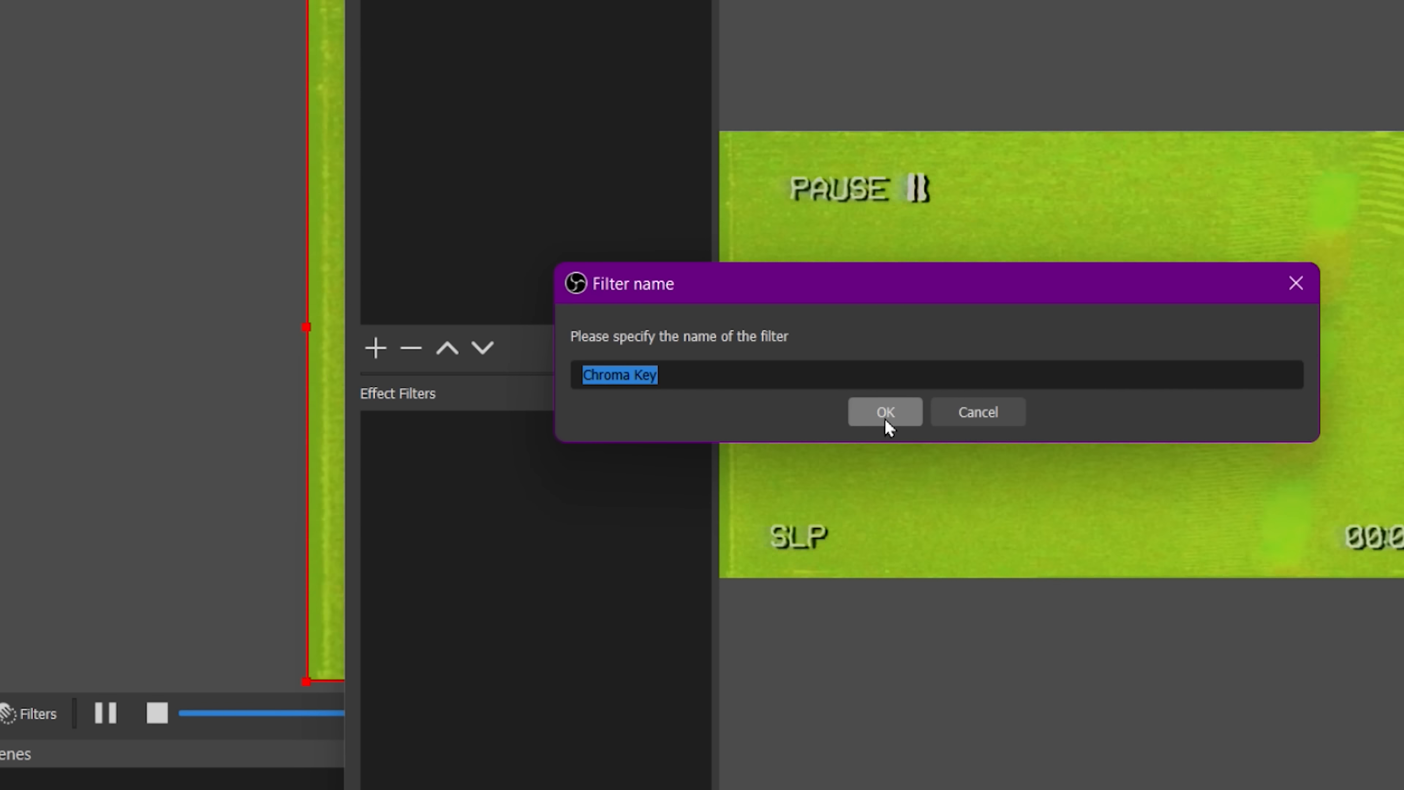
click(887, 414)
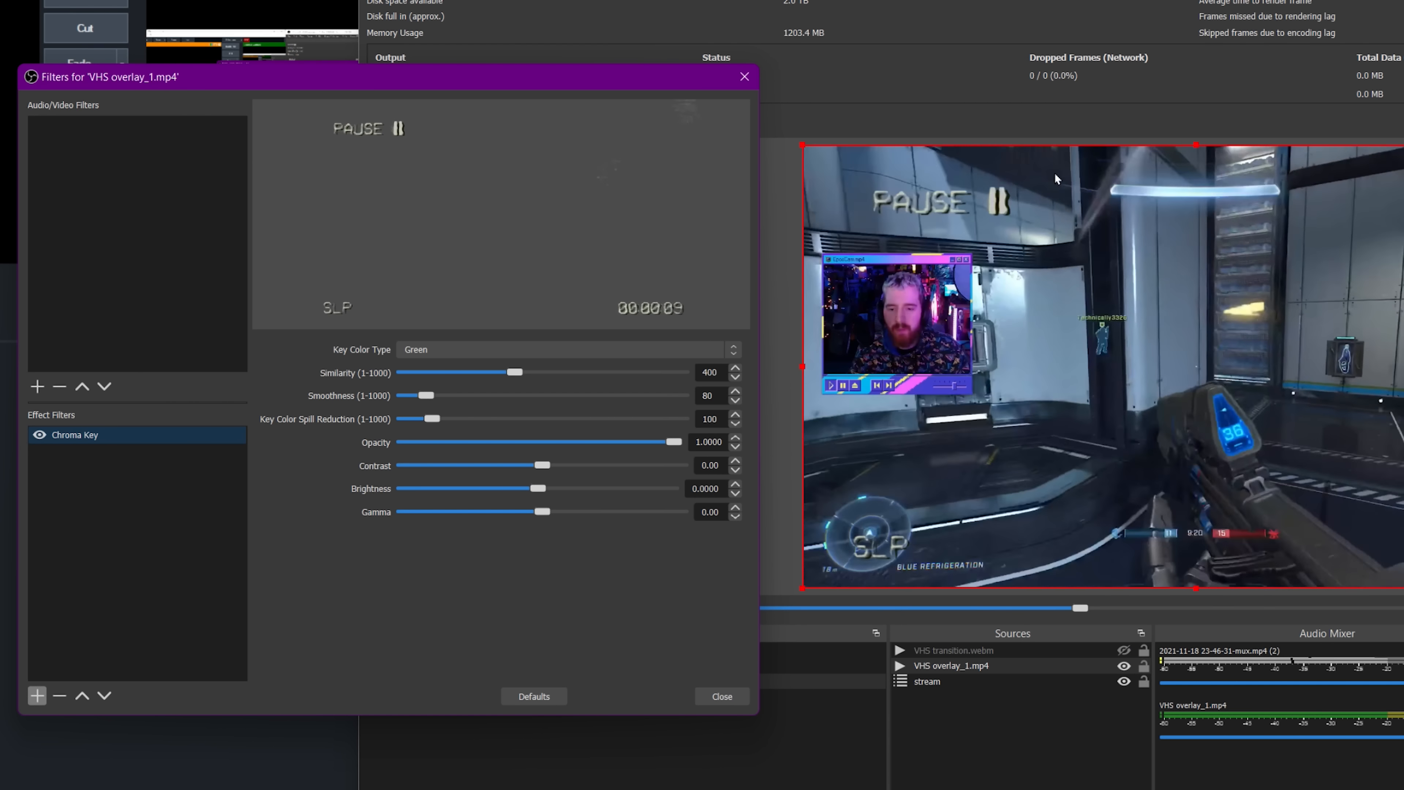
Set the Chroma Key contrast to 3.60, brightness to 0.0162 and similarity to 381.
drag(540, 463, 665, 452)
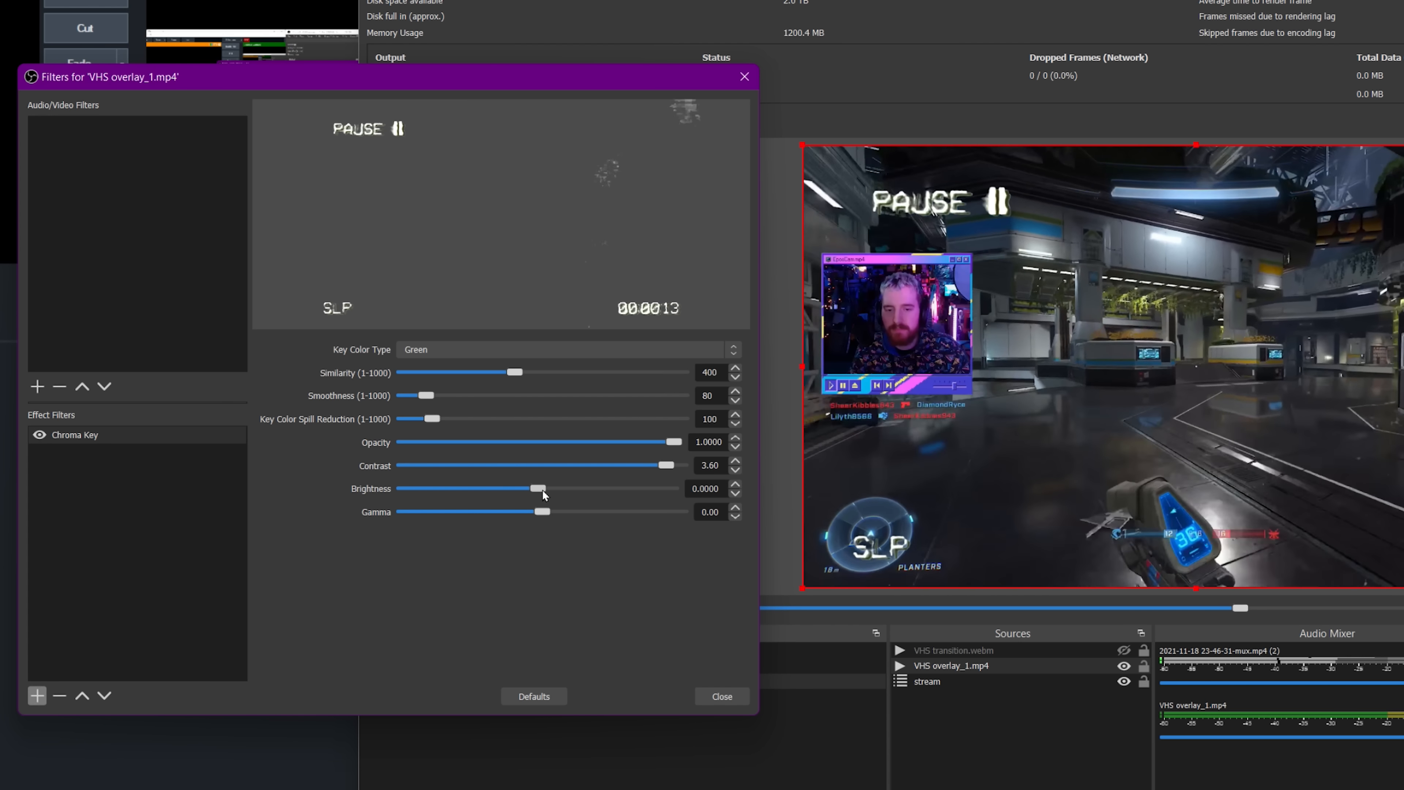
drag(542, 491, 545, 492)
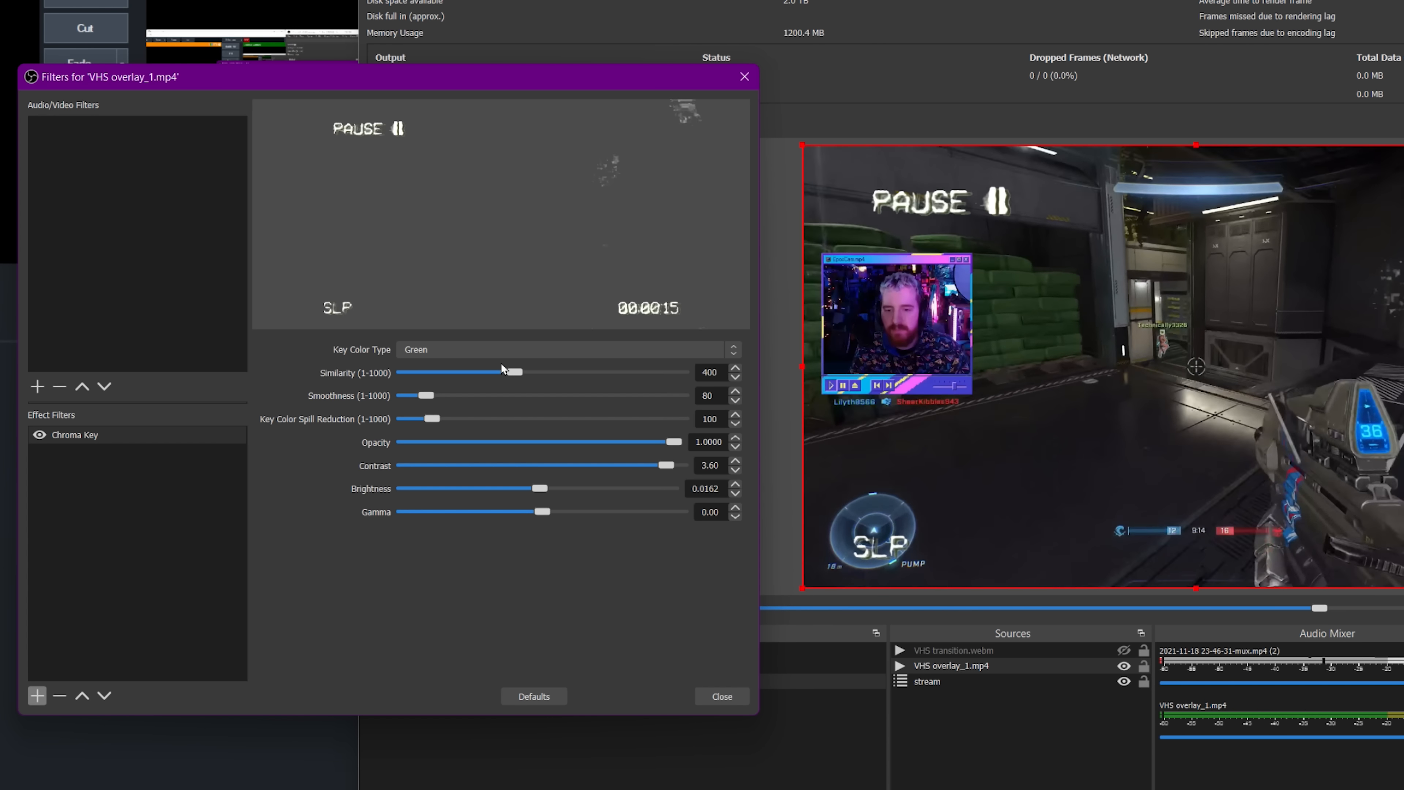
drag(514, 372, 513, 373)
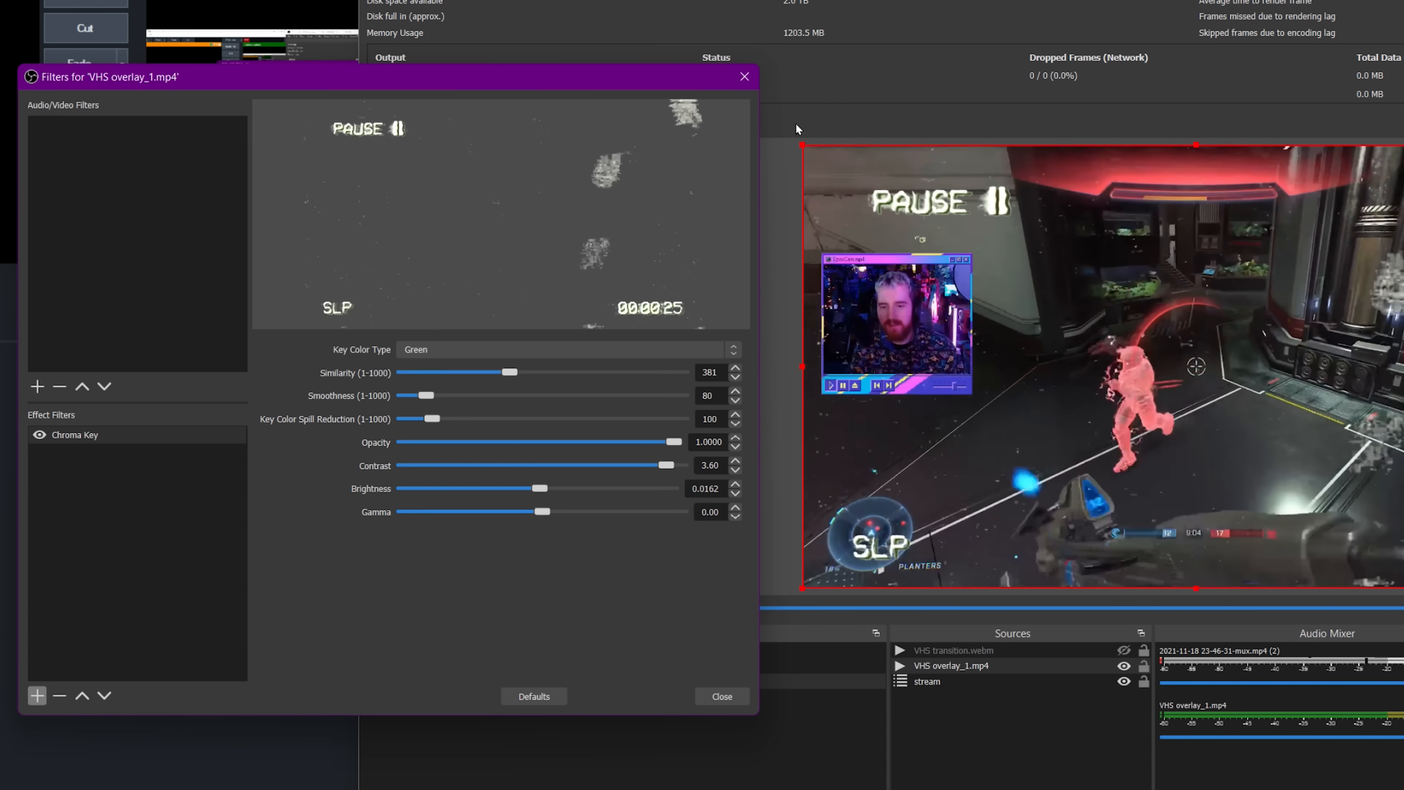
click(742, 74)
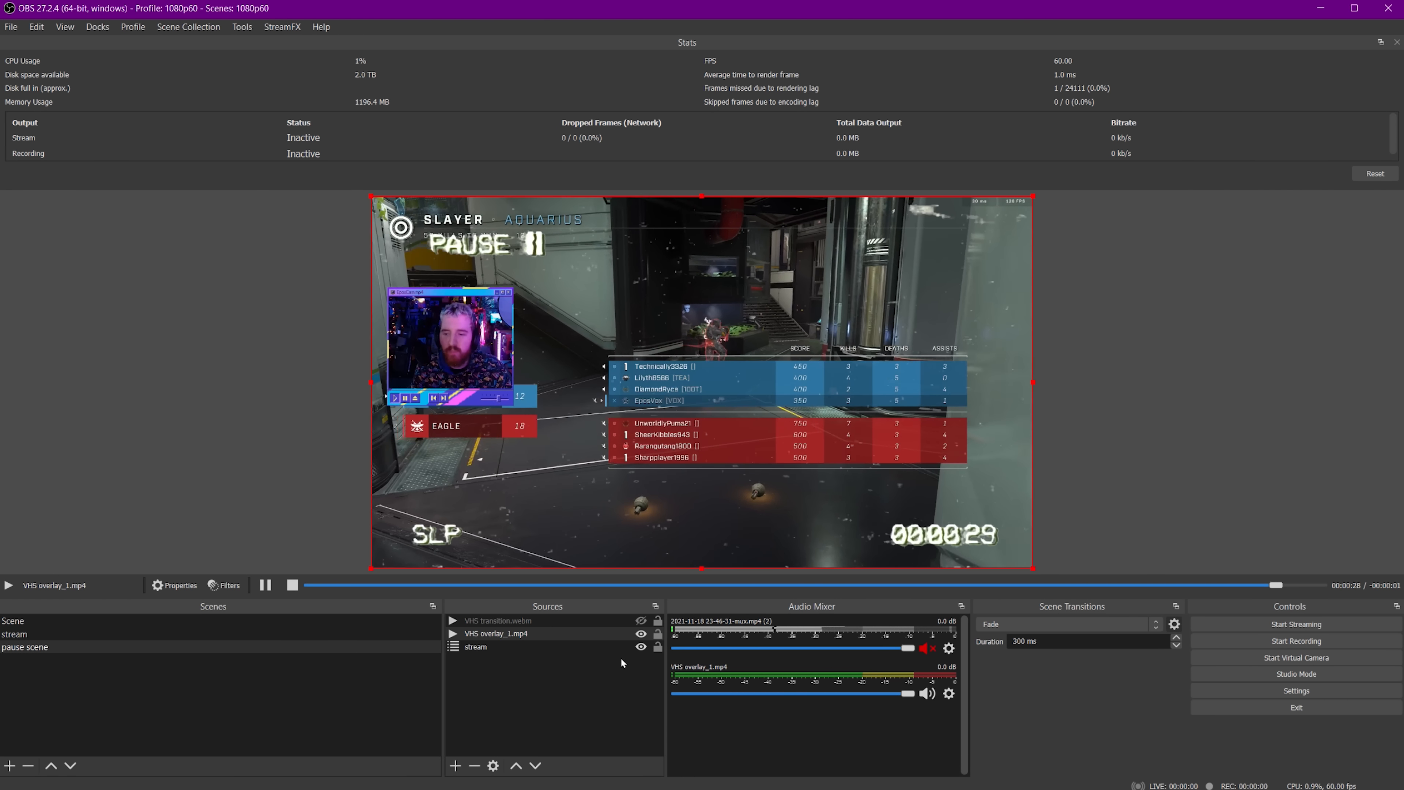
Add a Freeze filter to the stream source in the pause scene.
click(573, 643)
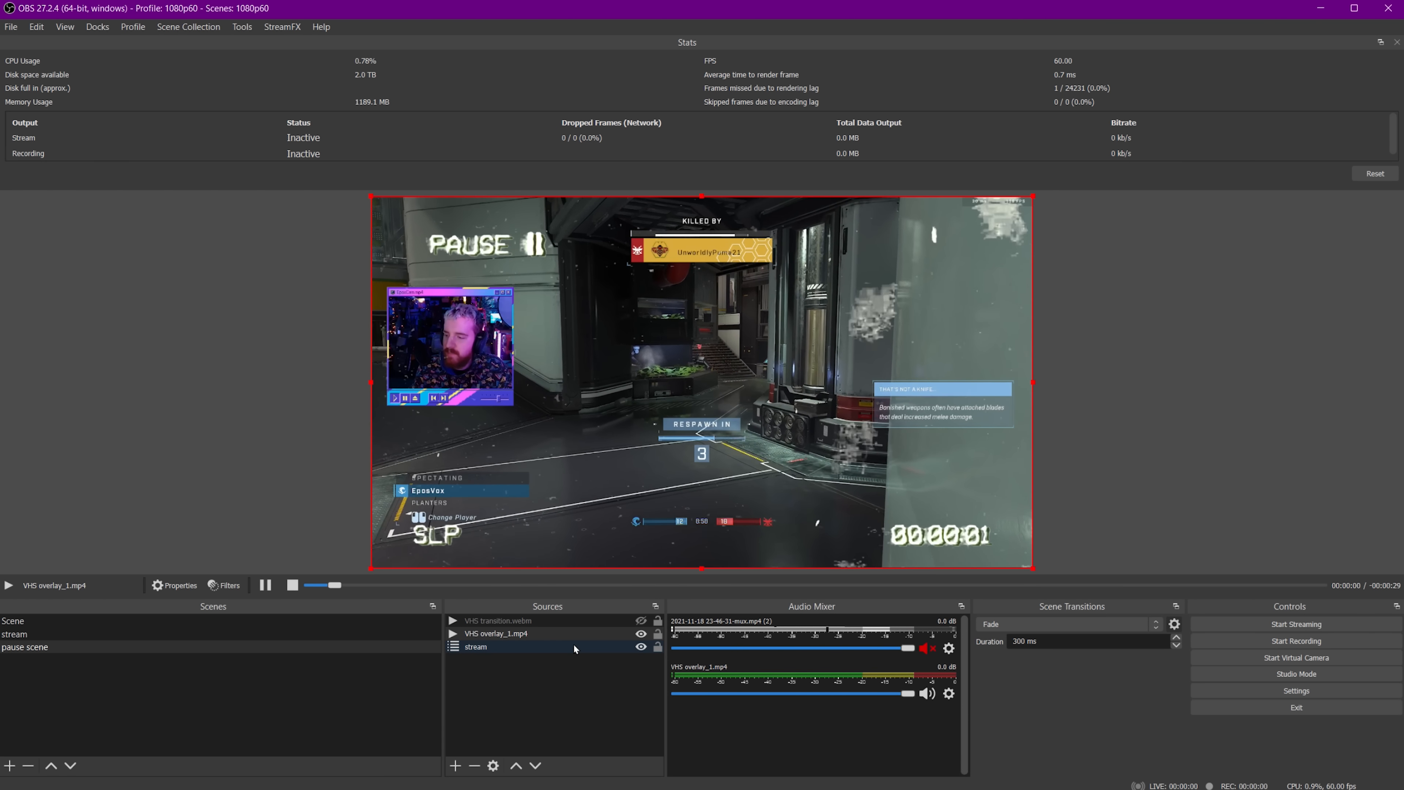
click(574, 643)
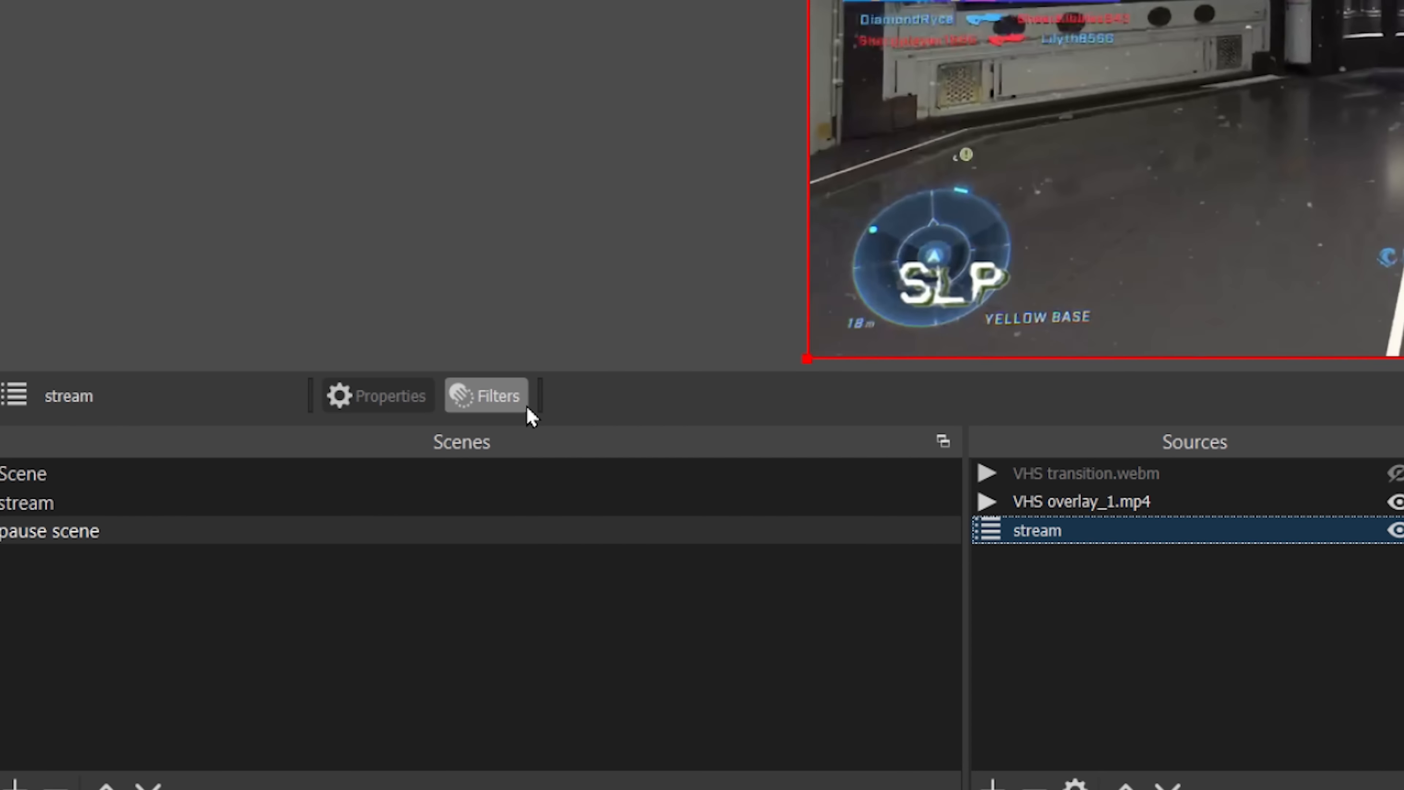
click(83, 342)
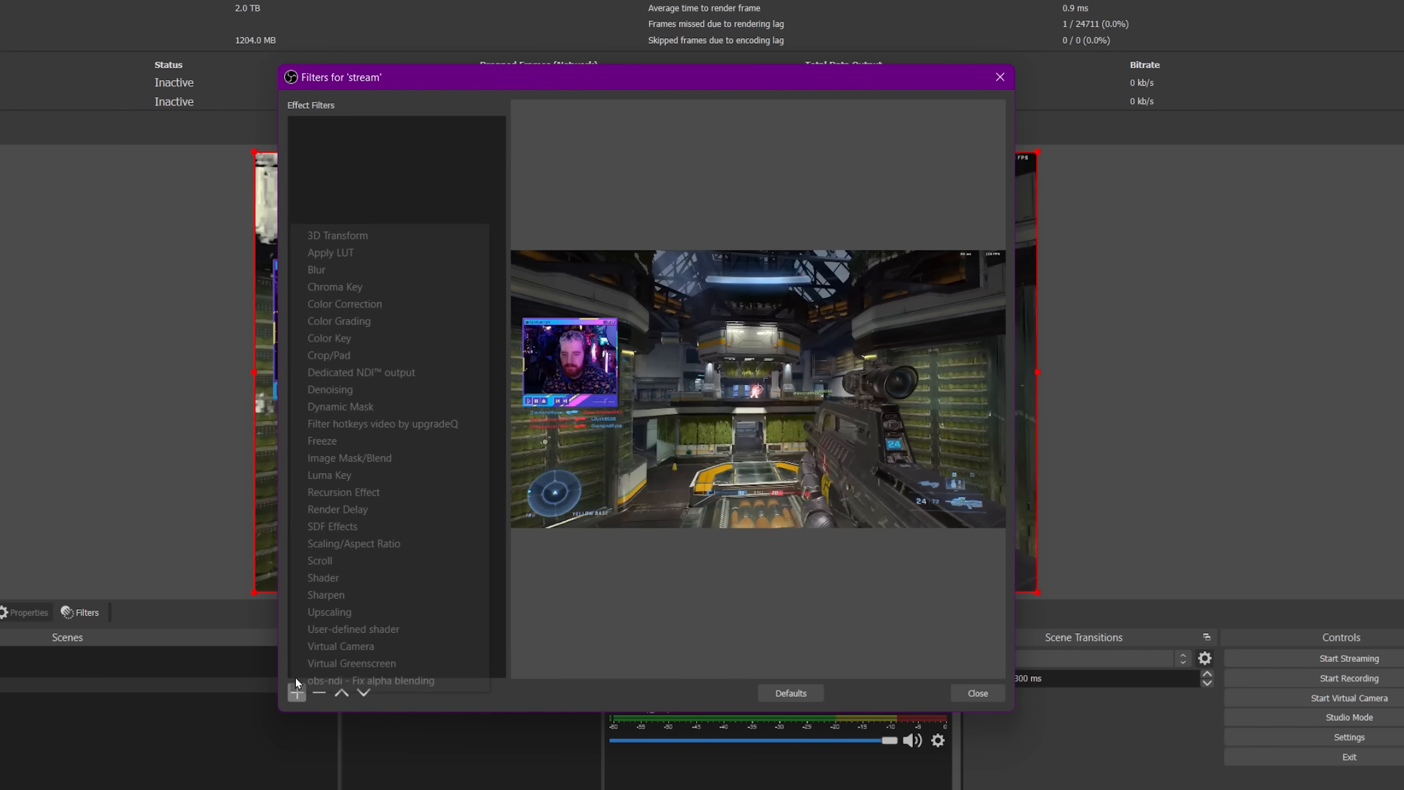
click(297, 691)
click(366, 441)
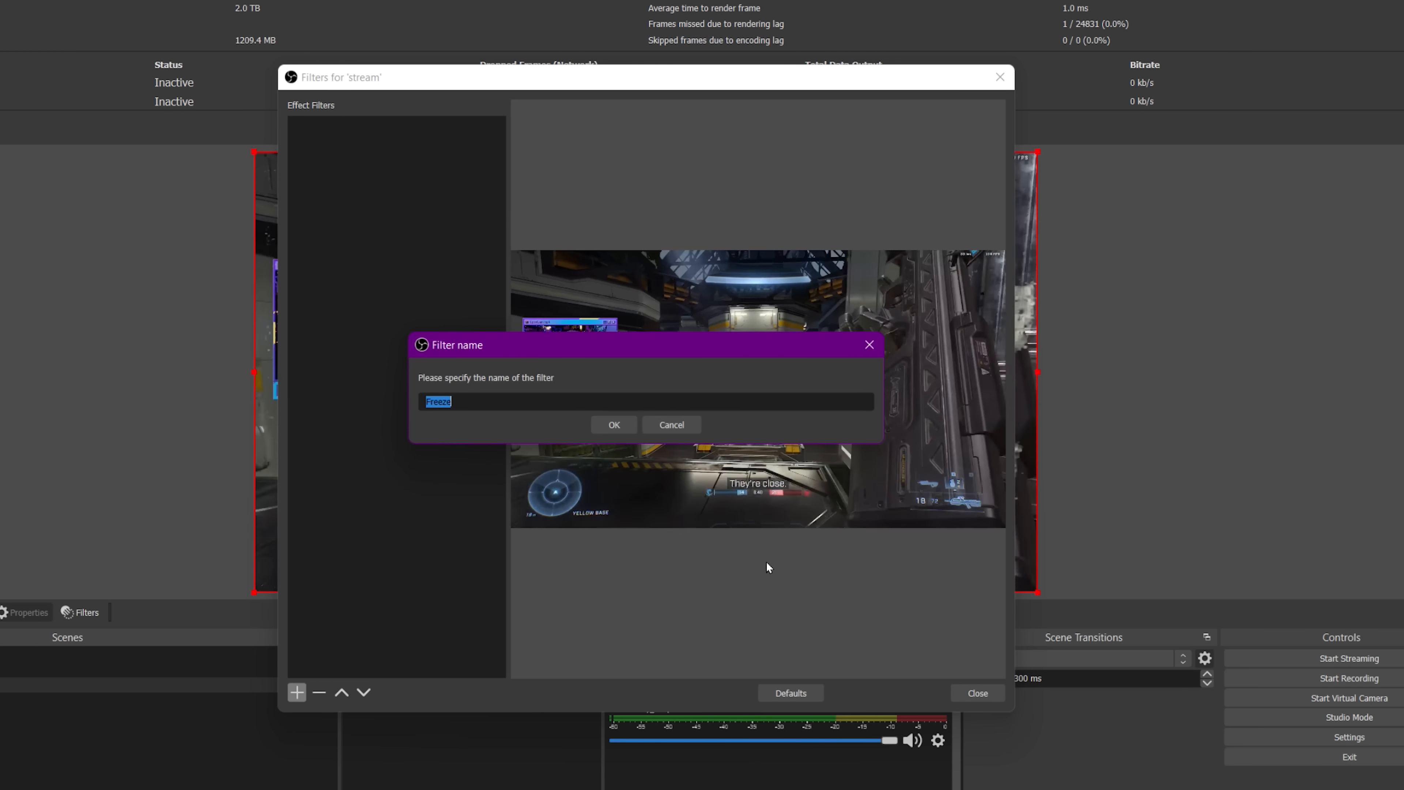
click(612, 425)
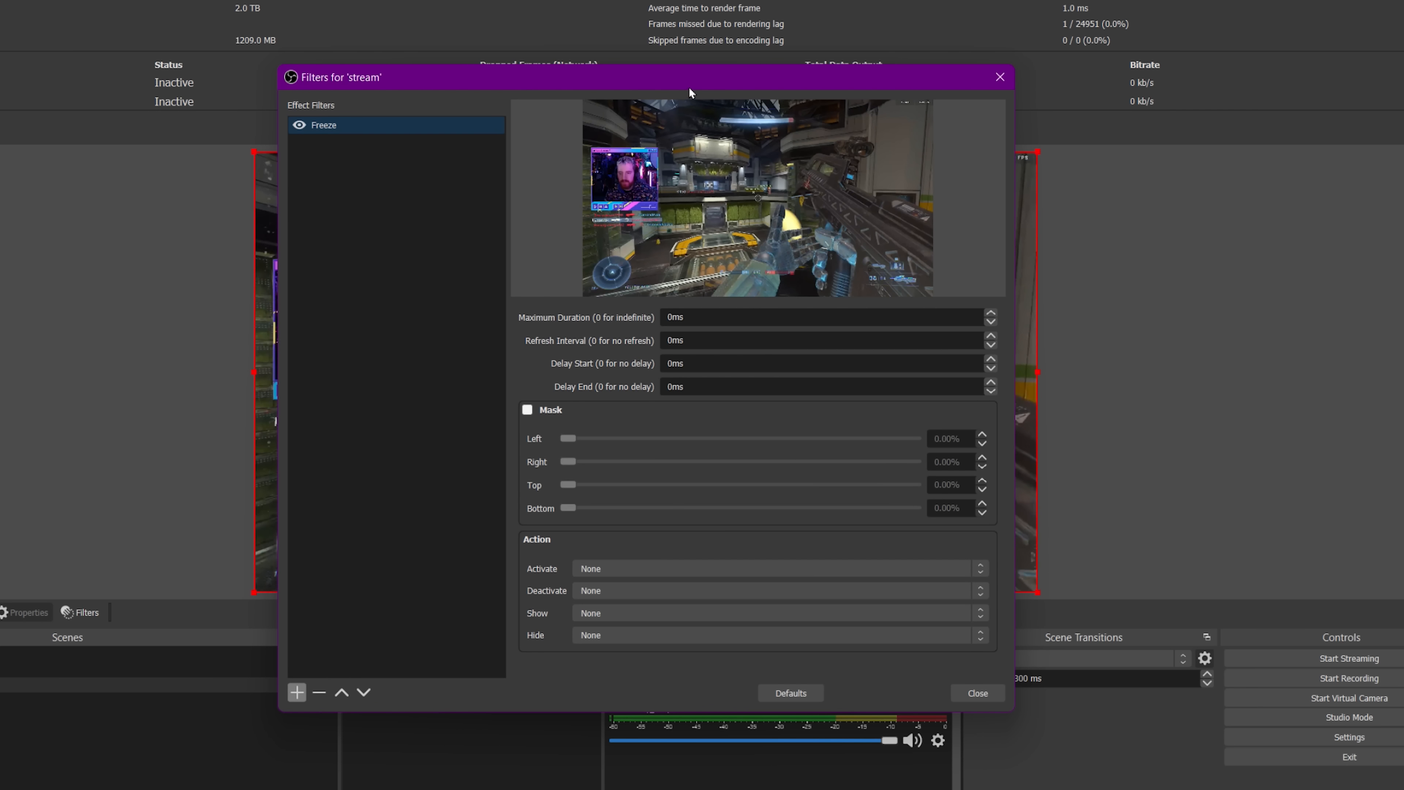
Try refresh interval values of 2000 ms and 3000 ms on the stream's Freeze filter.
drag(689, 86, 0, 110)
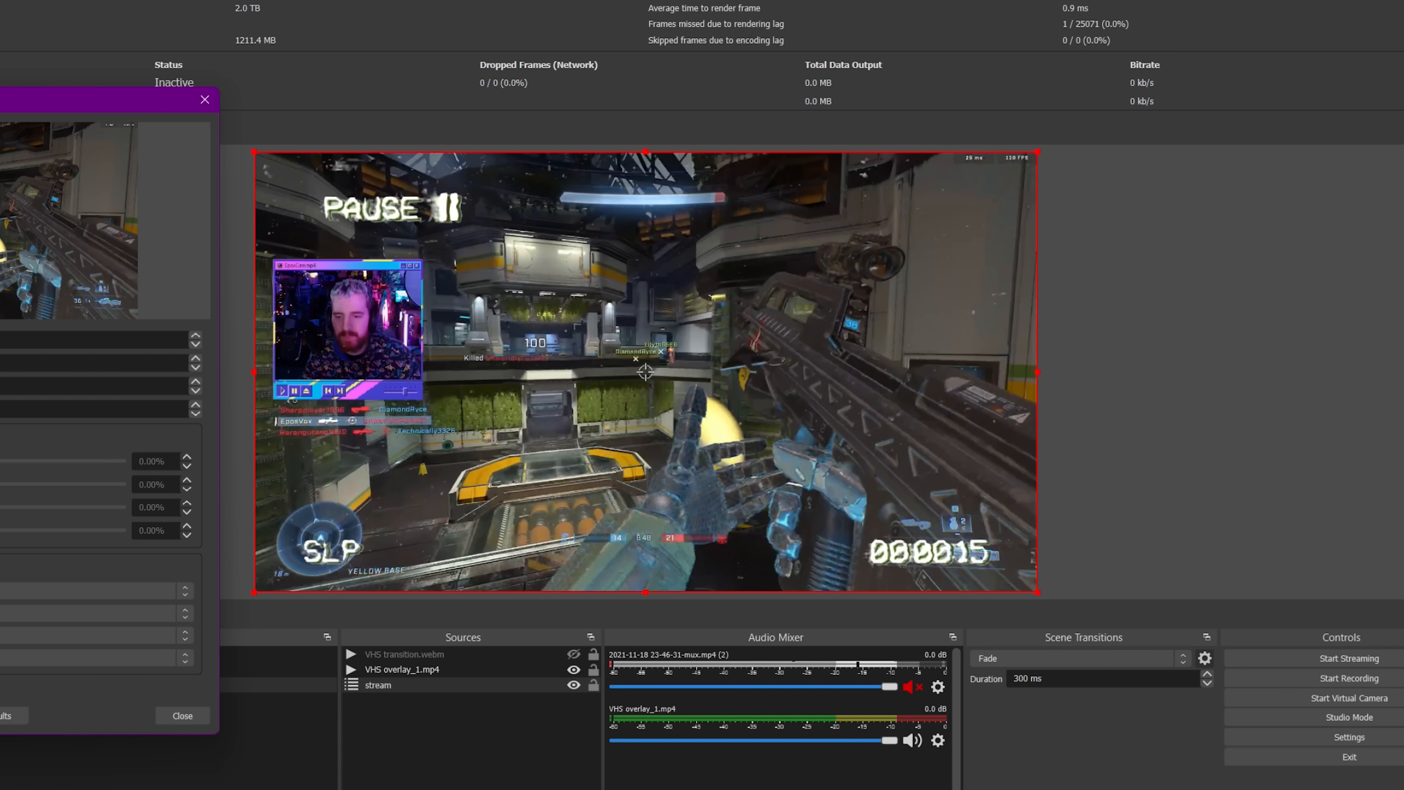
drag(0, 108, 60, 83)
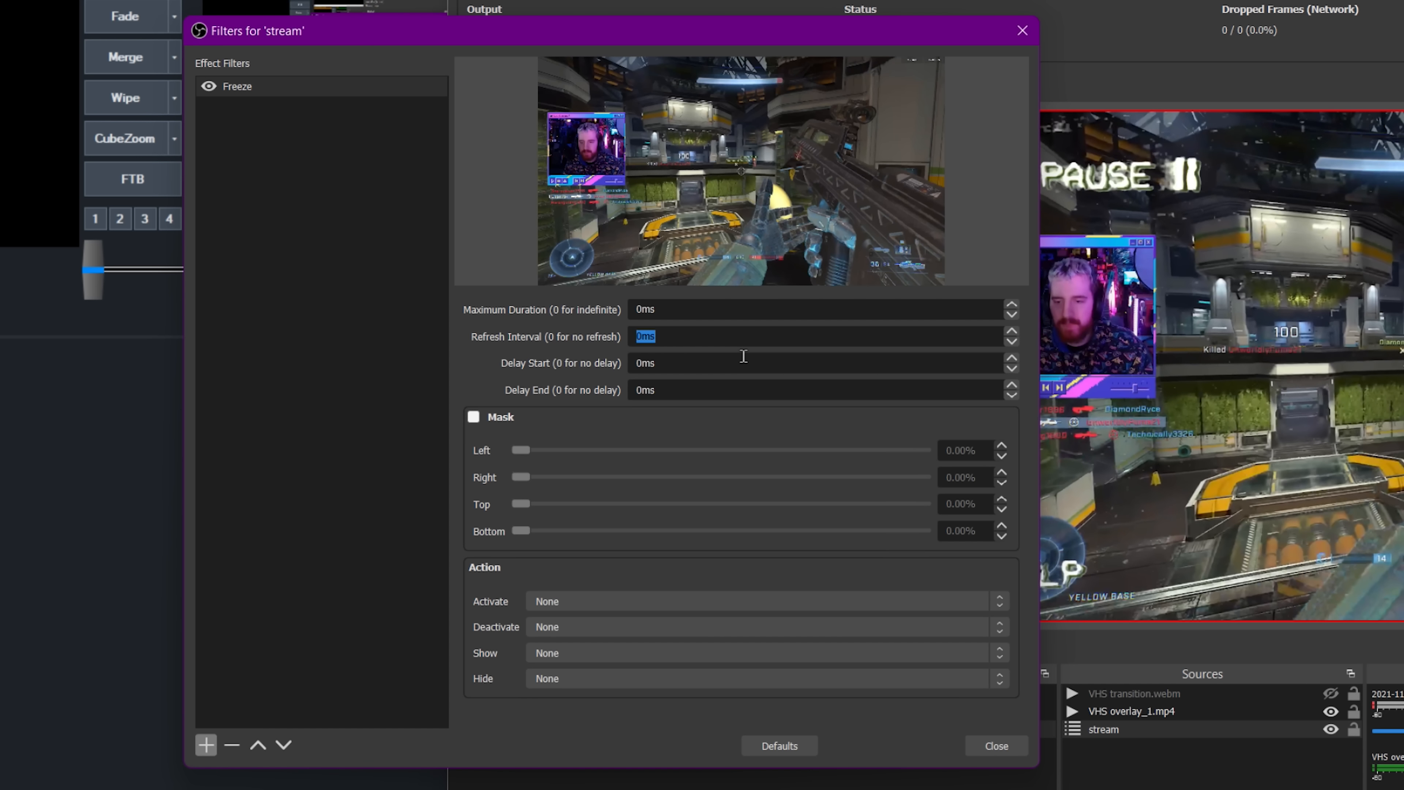
text(2000)
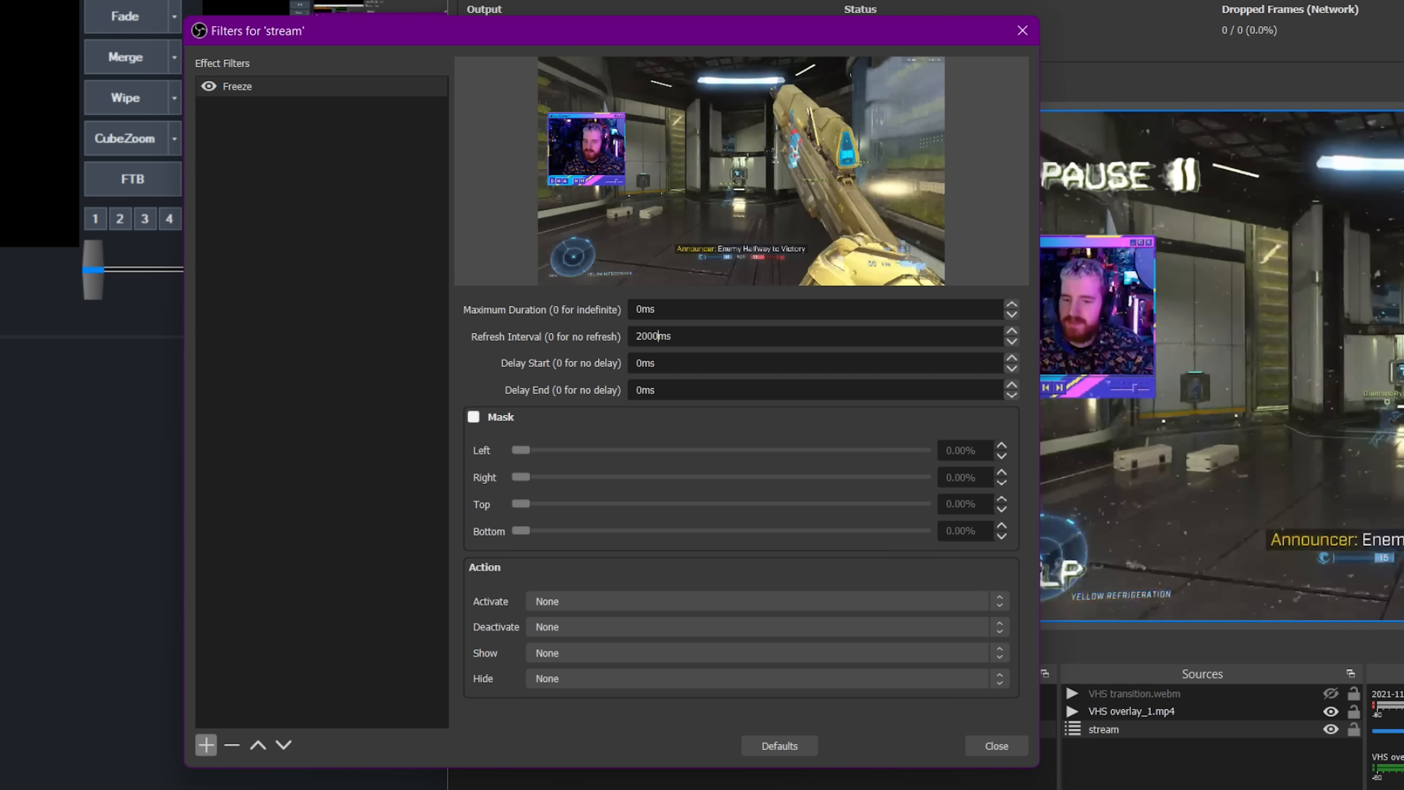
double_click(690, 331)
text(3000)
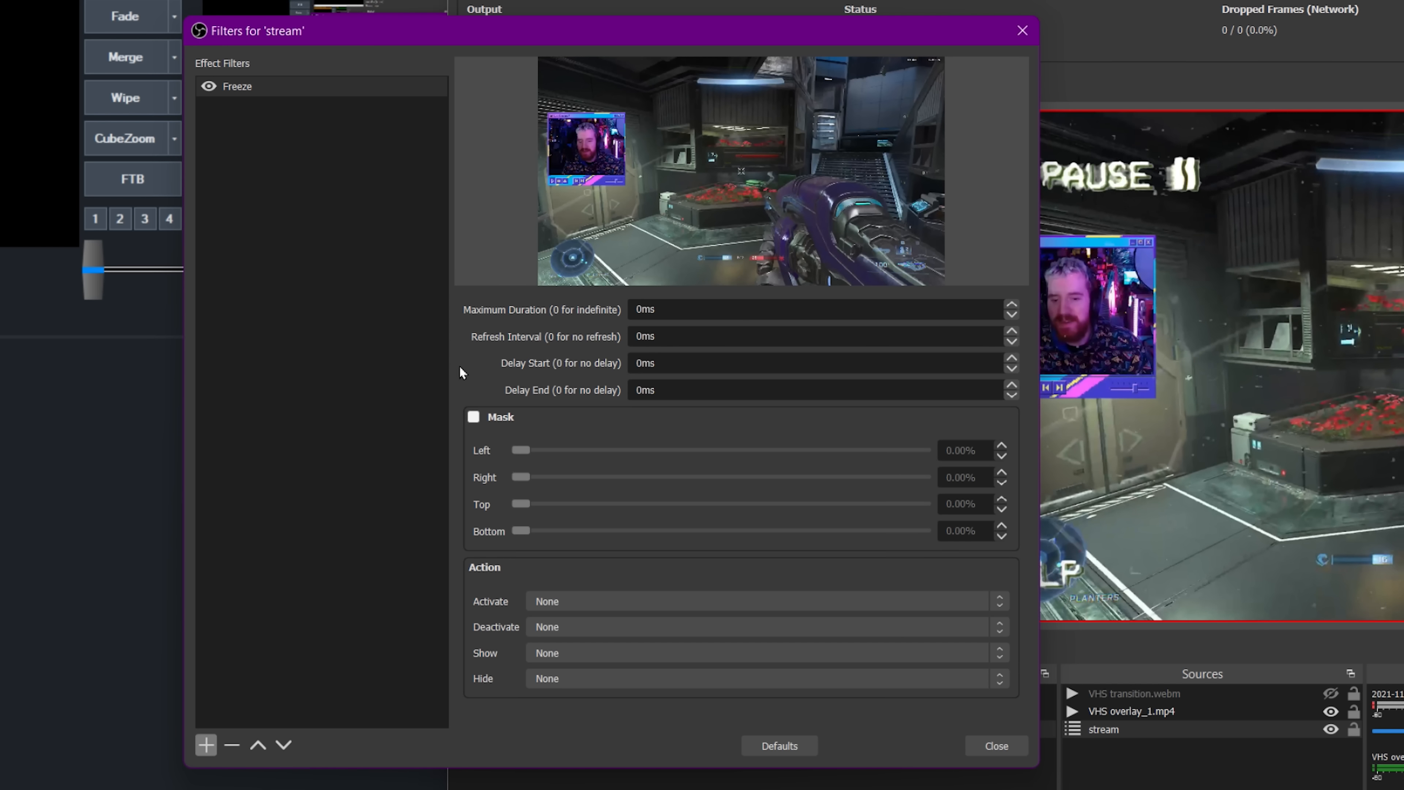
Experiment with the Freeze filter's mask sliders, switch the mask off again and close the filters window.
click(474, 417)
drag(523, 449, 713, 450)
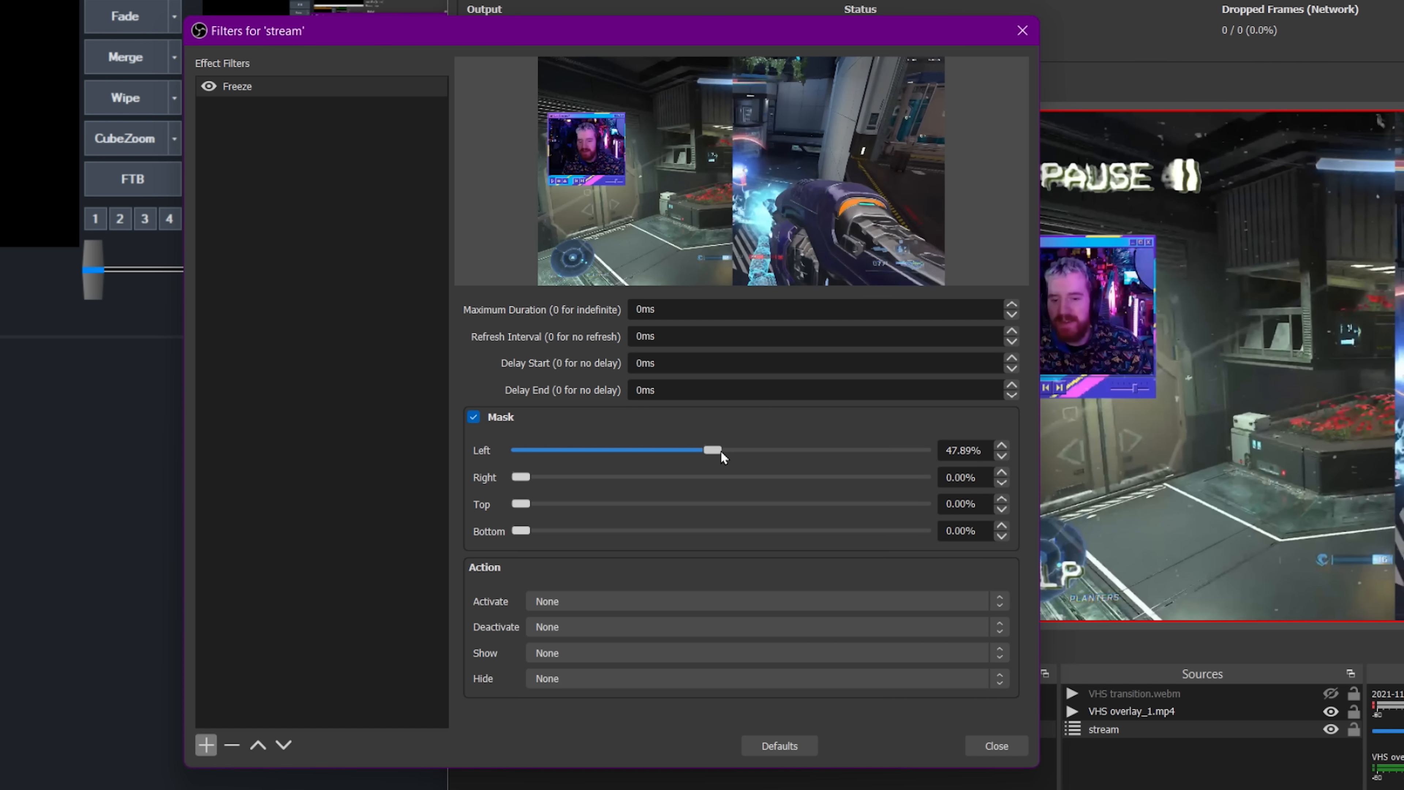
drag(720, 449, 481, 429)
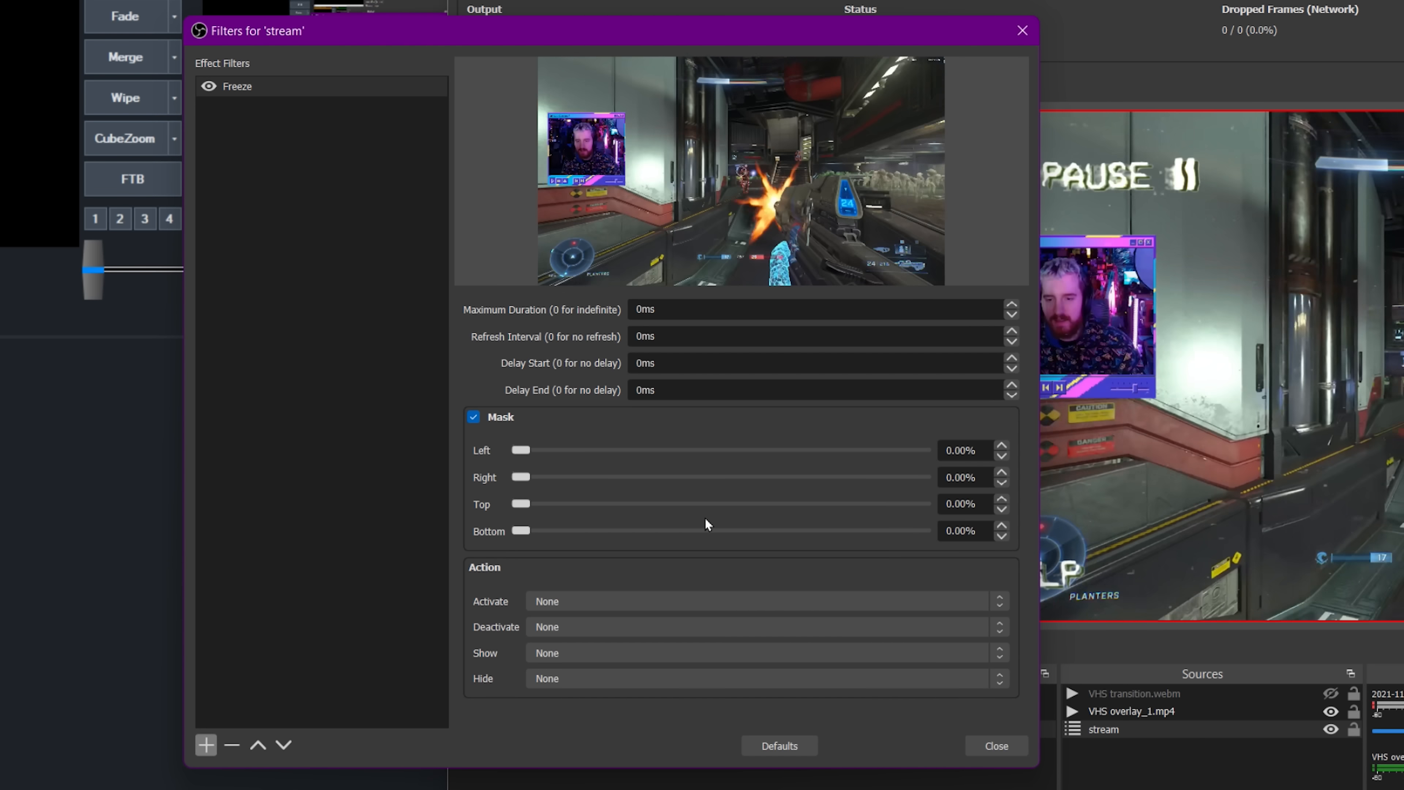
drag(519, 505, 907, 517)
drag(793, 530, 917, 534)
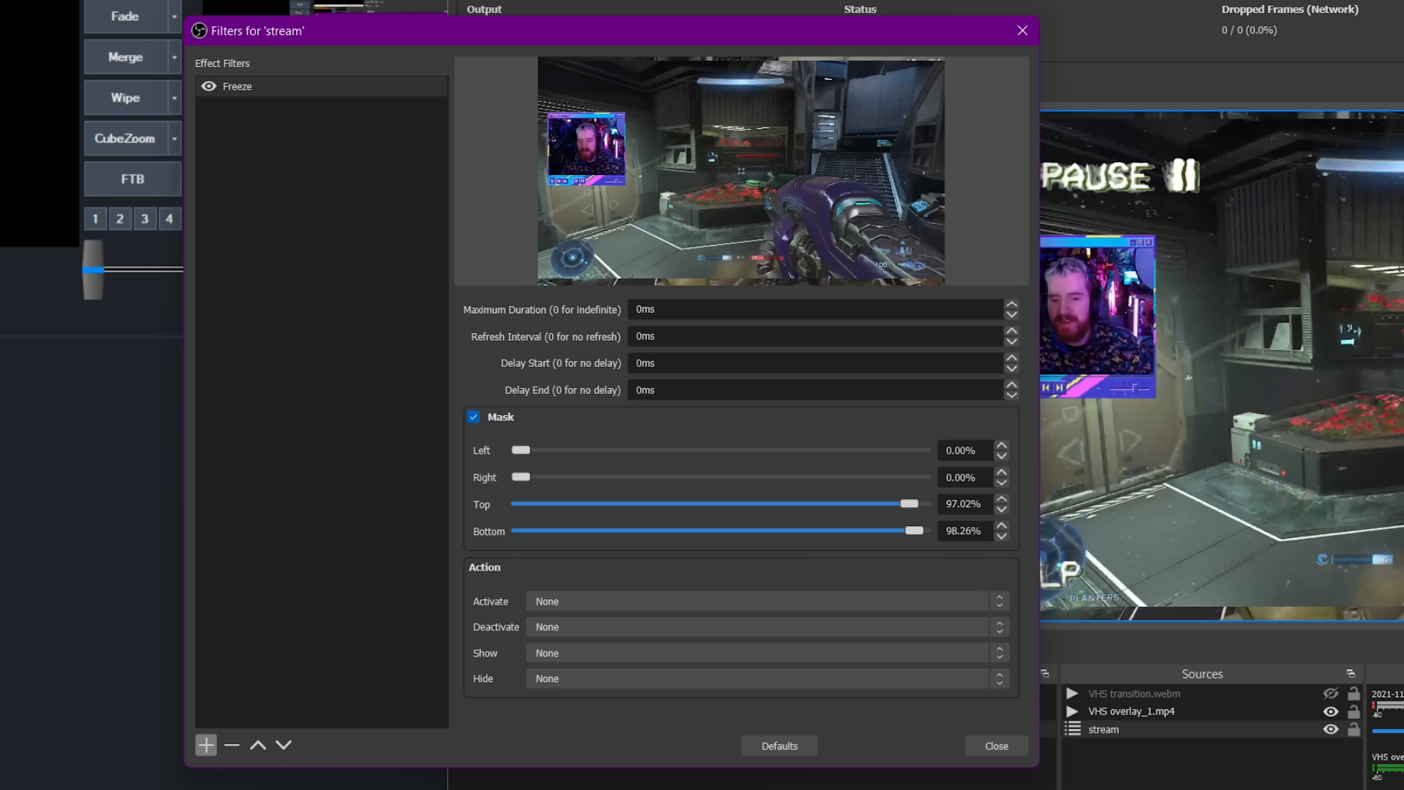
click(488, 422)
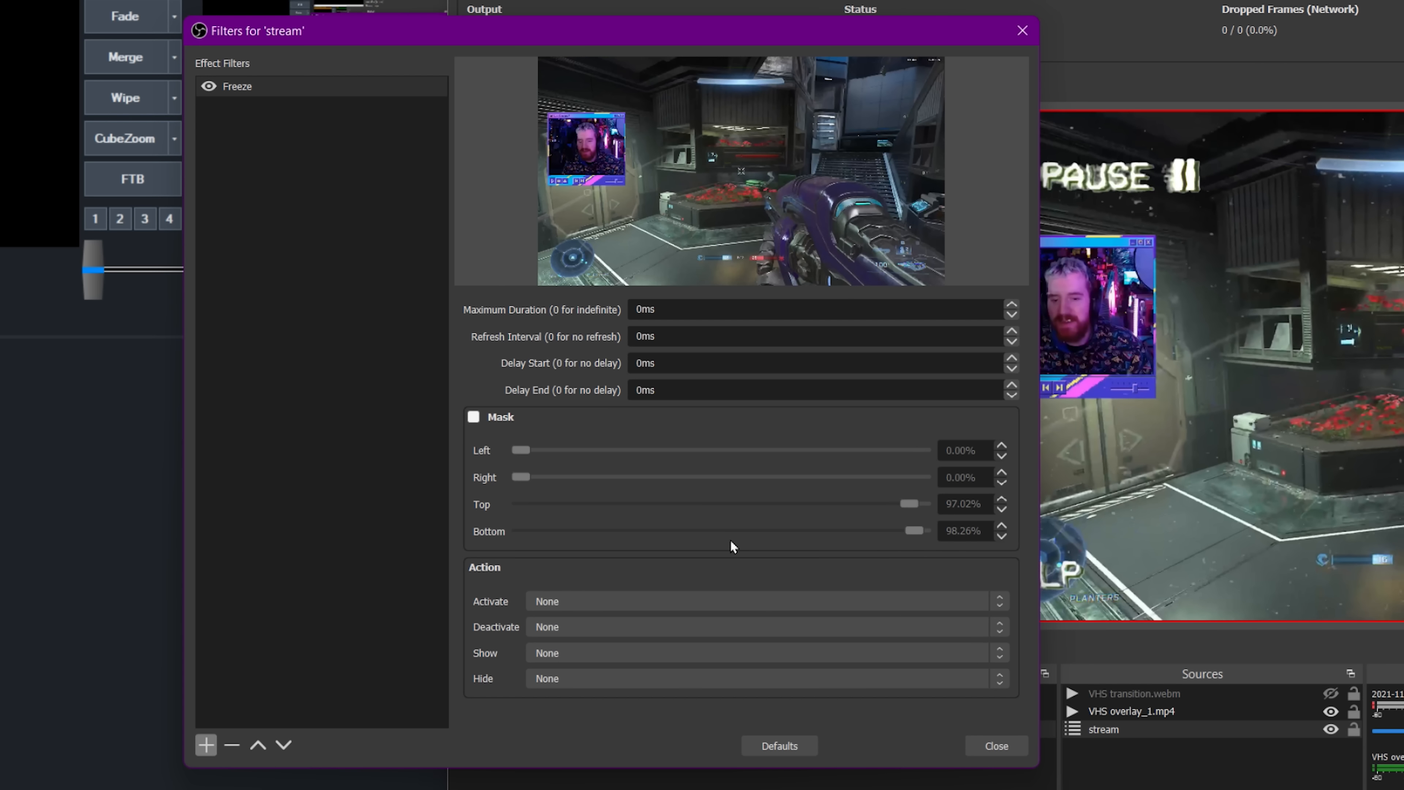
click(966, 602)
click(938, 656)
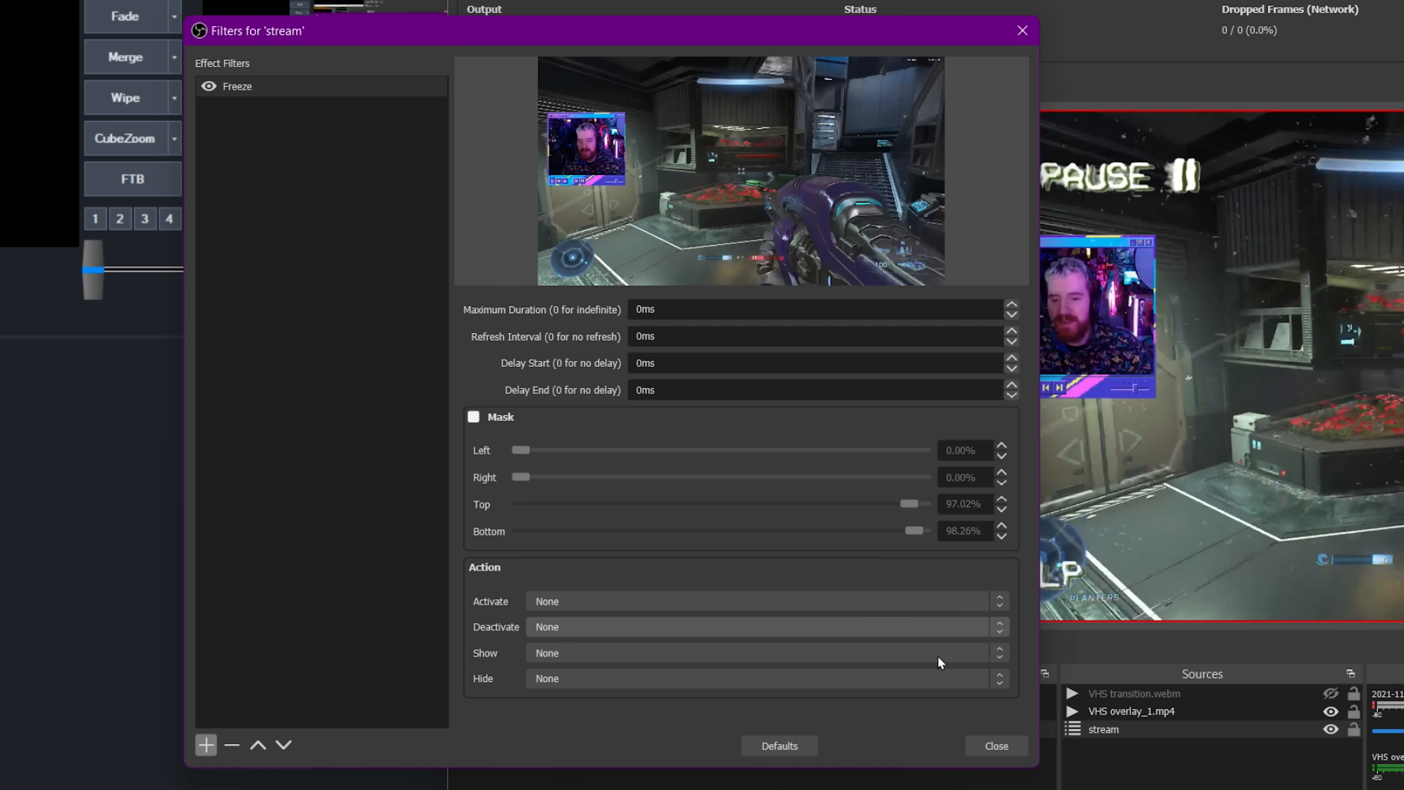
click(984, 744)
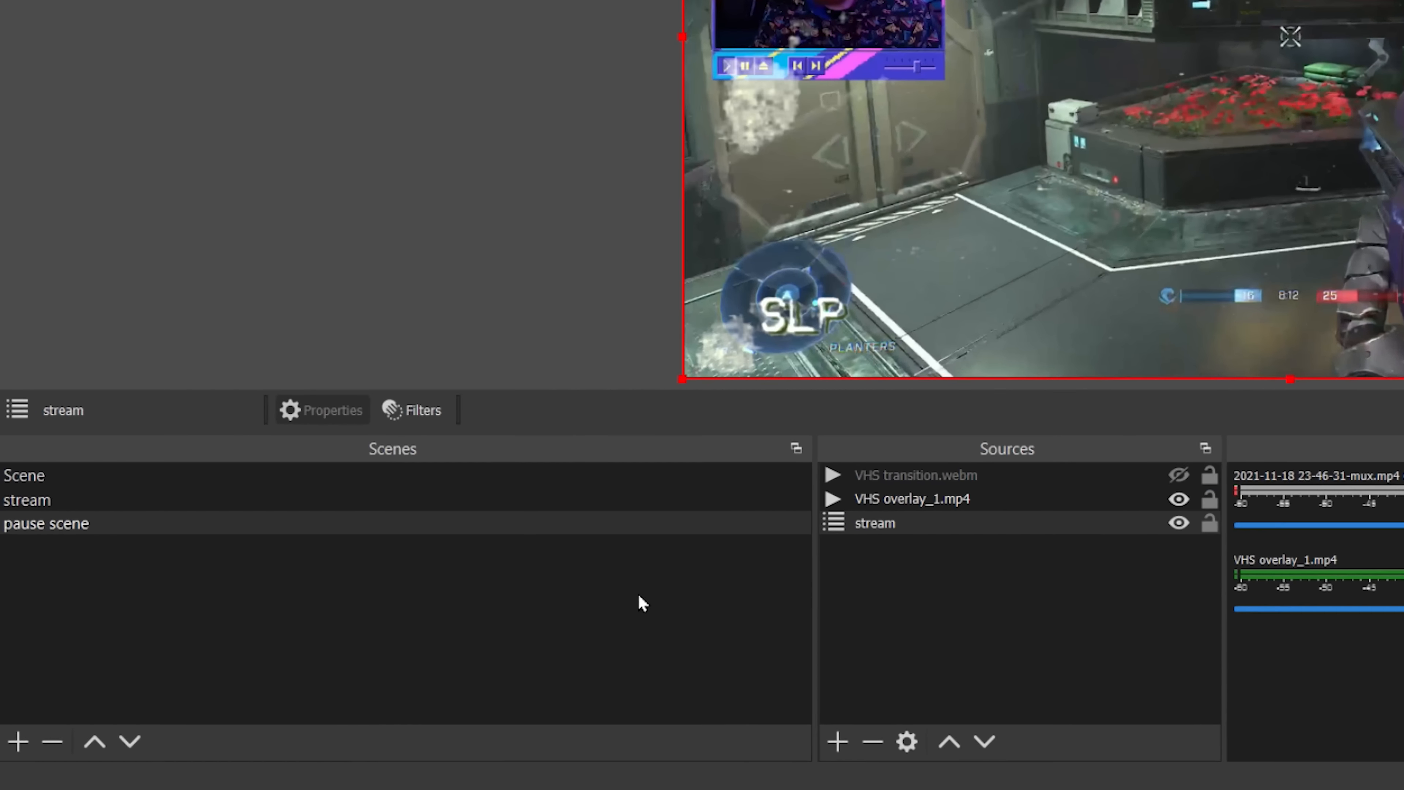
Open the stream source's filters and add a User-defined shader filter named VHS.
click(940, 523)
click(434, 412)
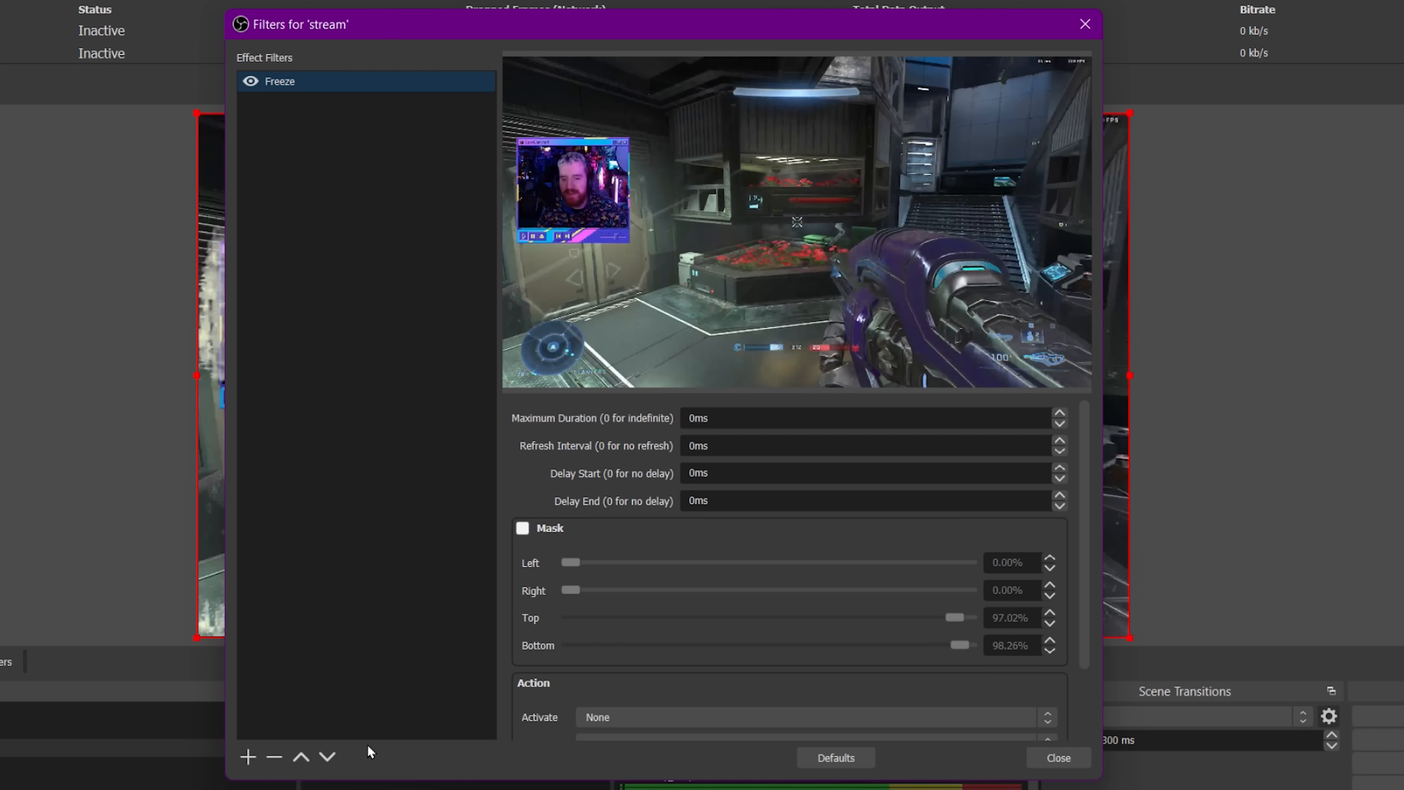
click(253, 757)
click(334, 675)
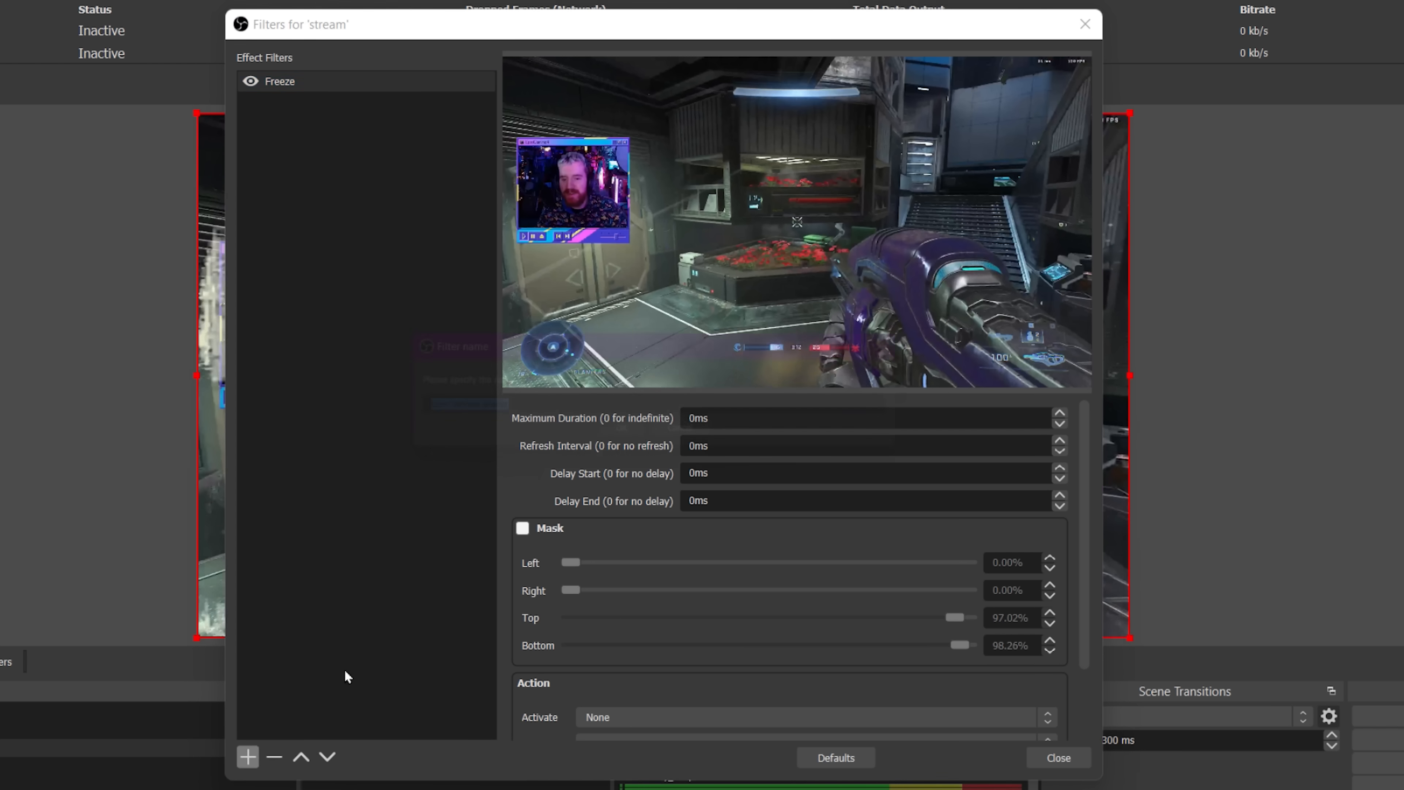
text(VHS)
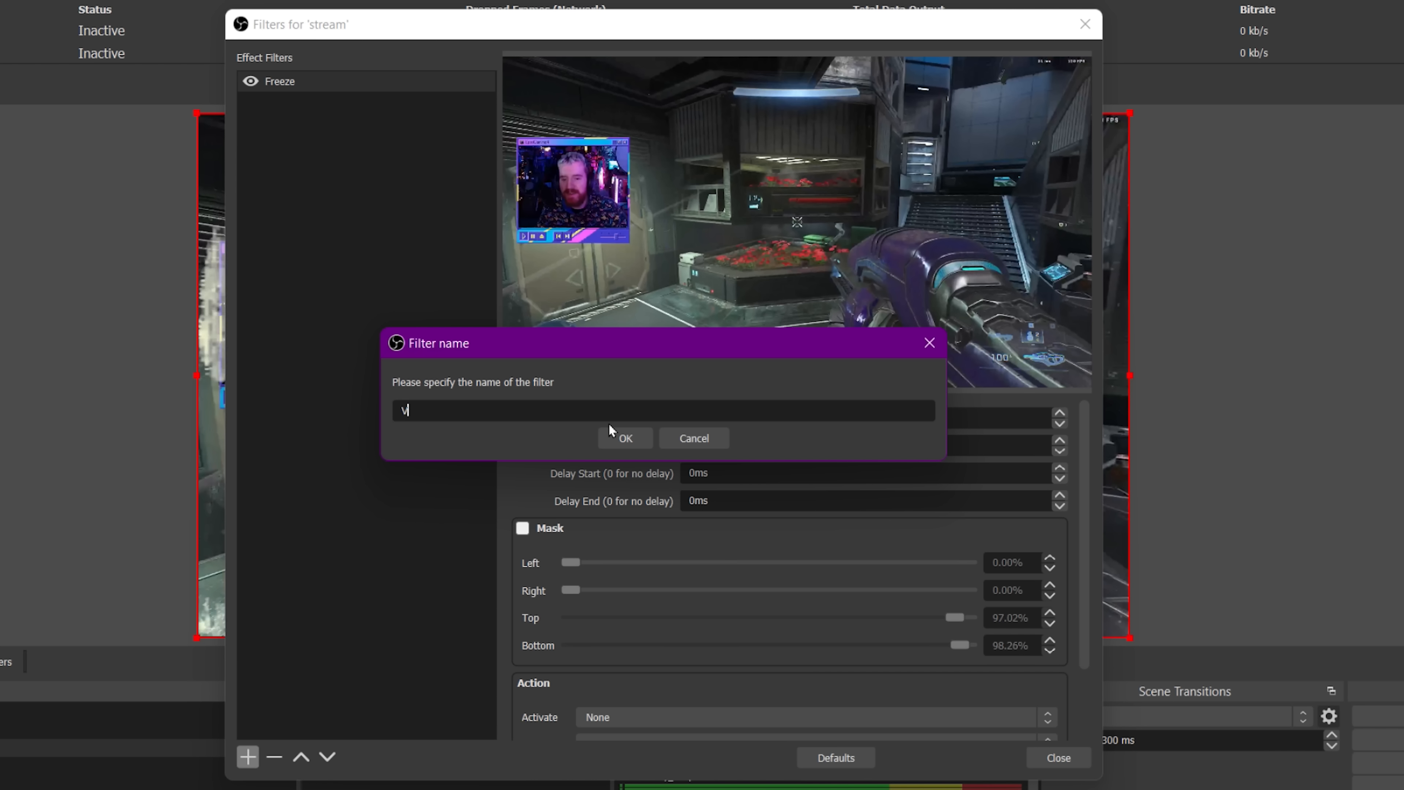
key(Return)
click(718, 549)
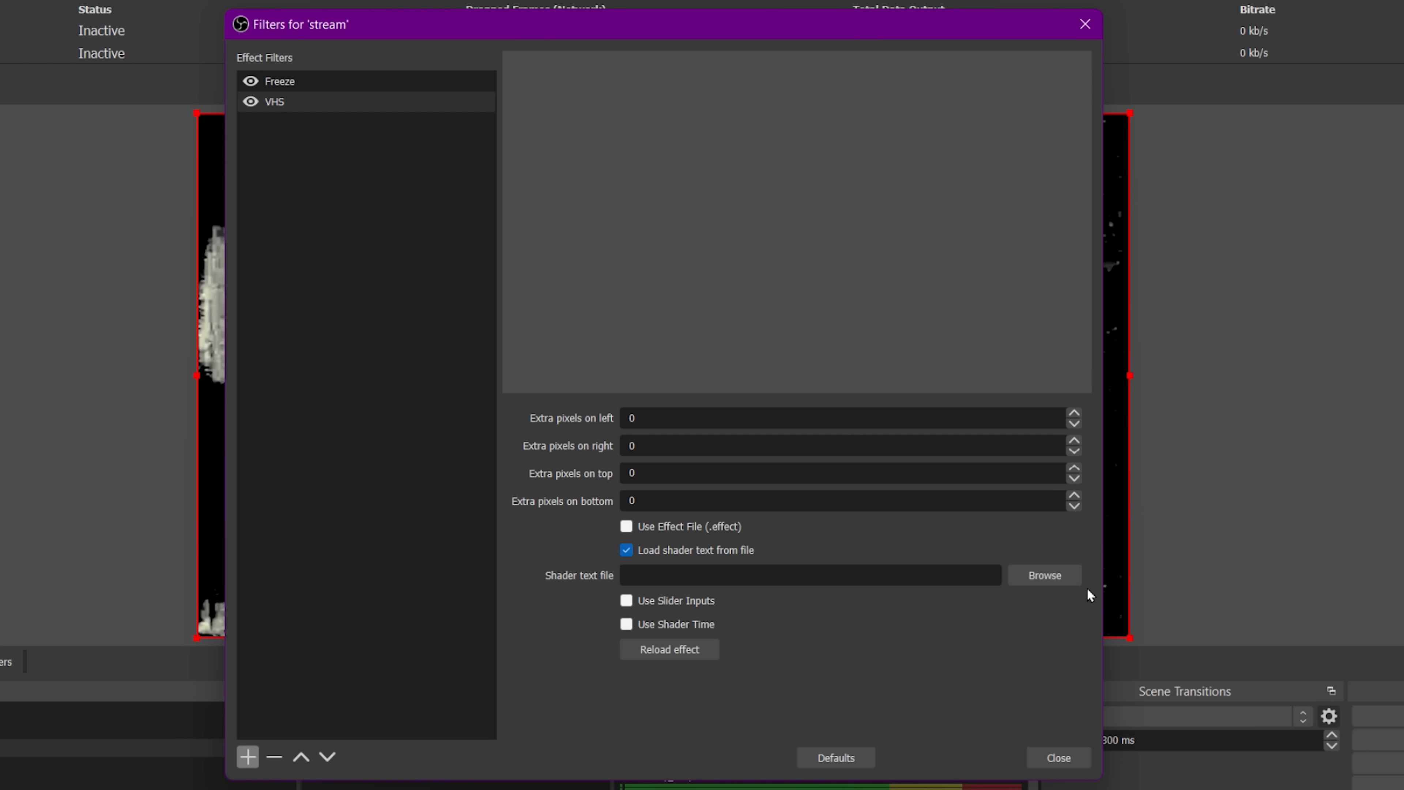
Load scan_line.shader from the obs-shaderfilter examples folder as the filter's shader file.
click(1044, 574)
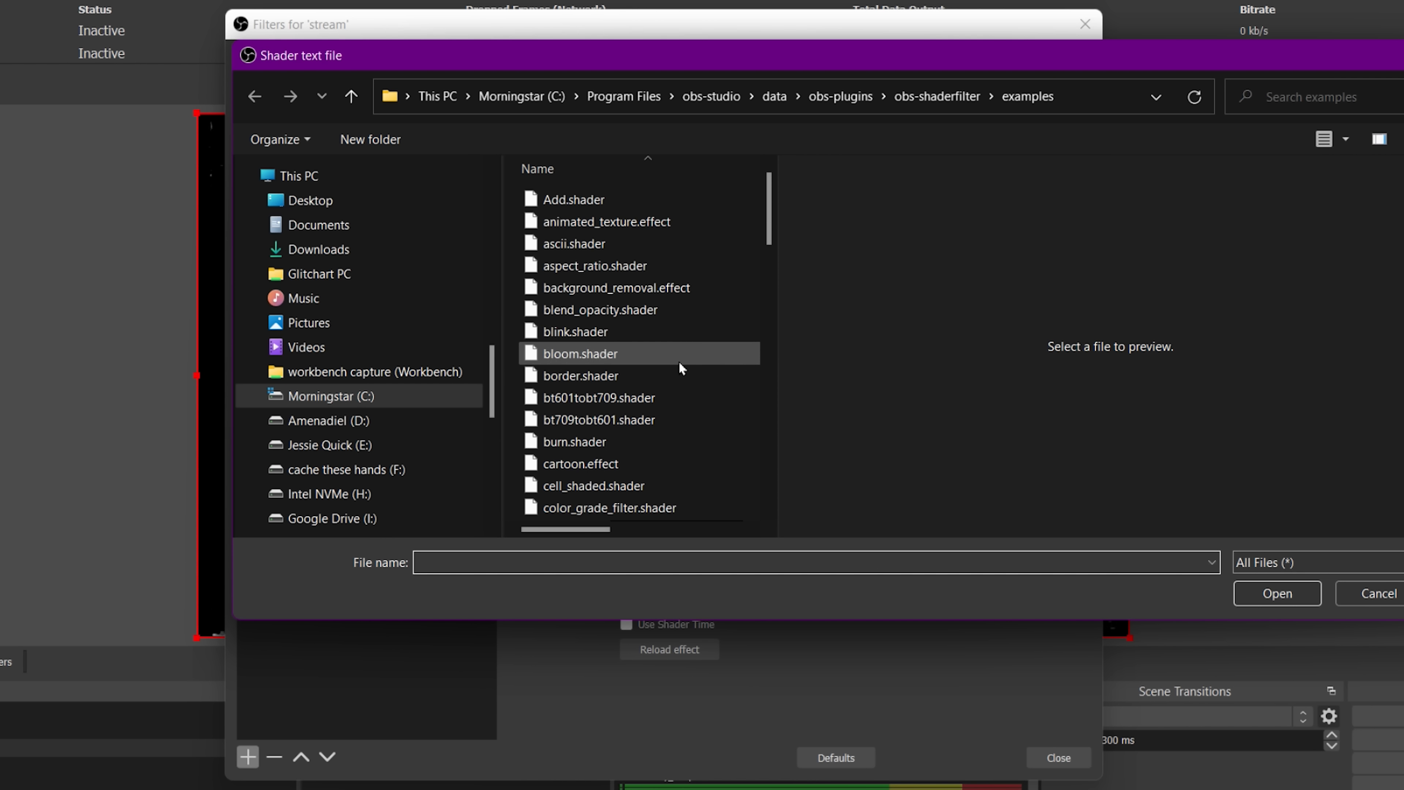
scroll(679, 365, down, 15)
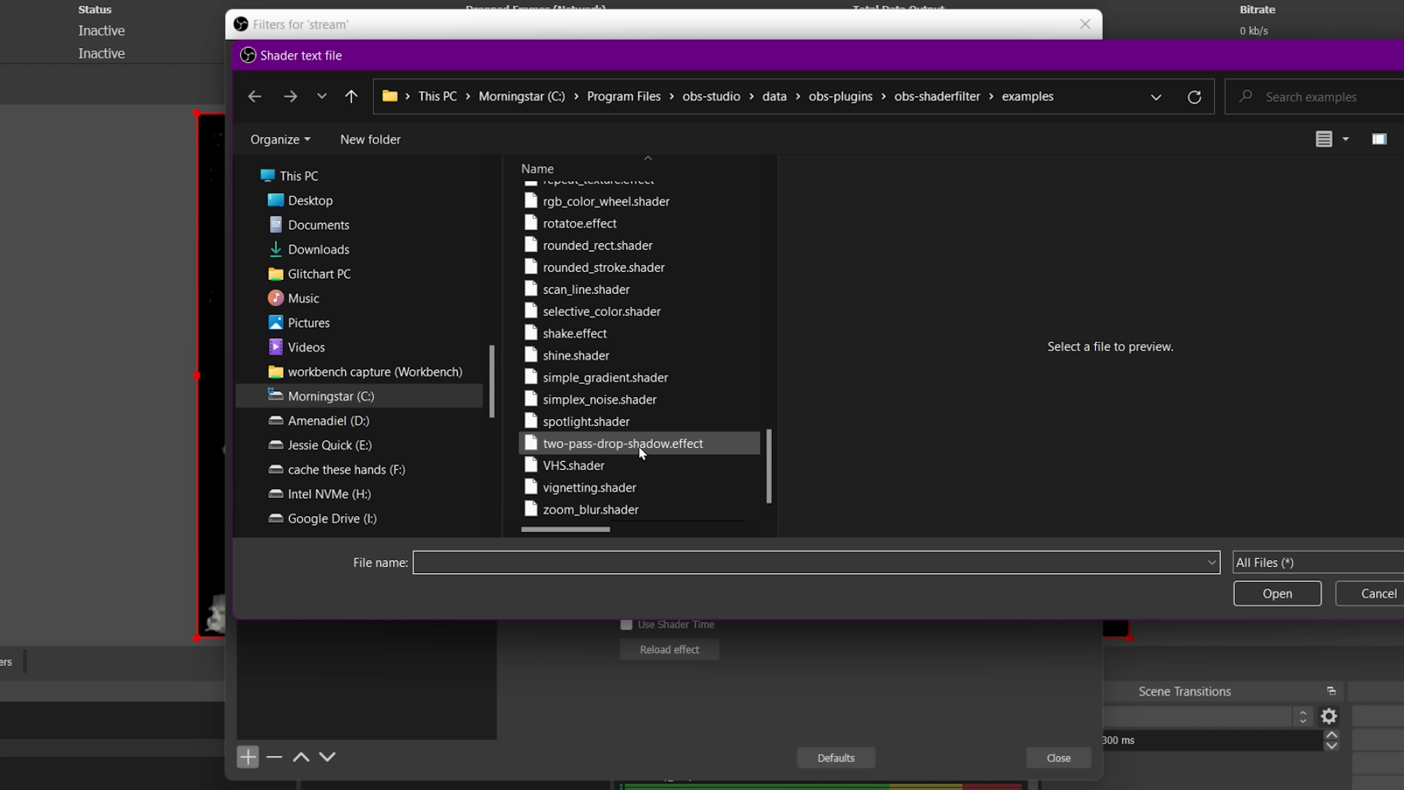
scroll(651, 445, up, 2)
click(619, 416)
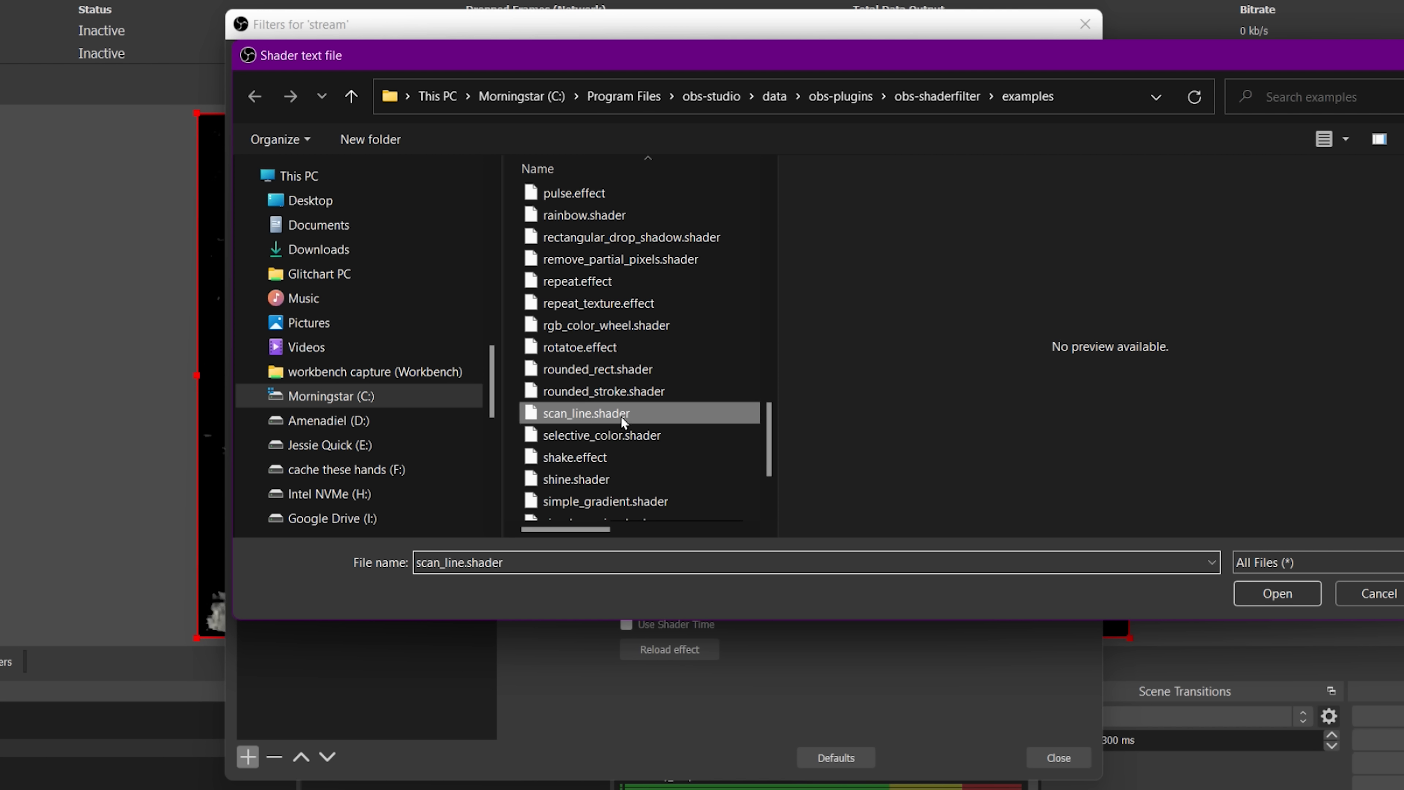
click(1278, 594)
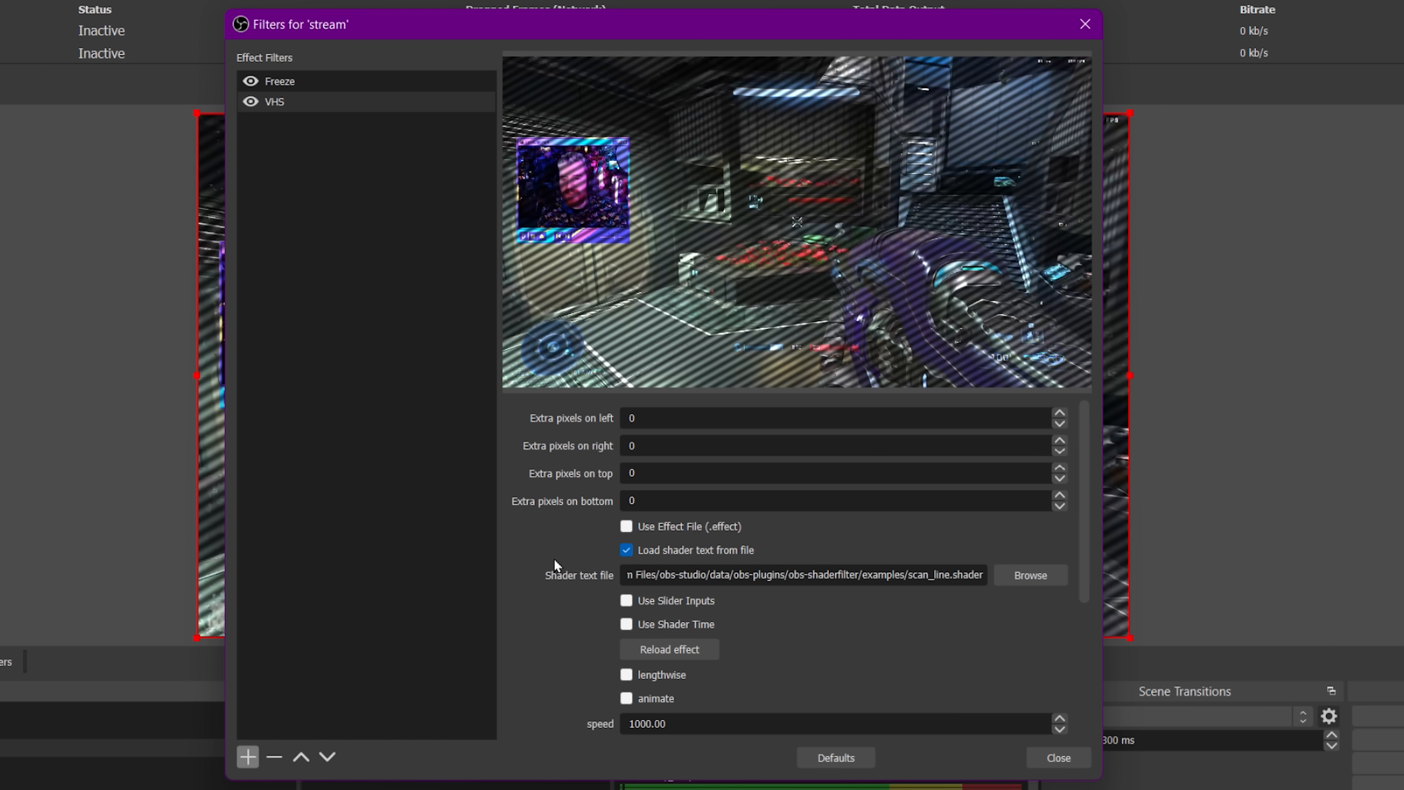
Set the scan line angle to 90.
scroll(555, 555, down, 3)
drag(718, 629, 552, 617)
text(90)
scroll(546, 625, down, 2)
scroll(665, 477, up, 1)
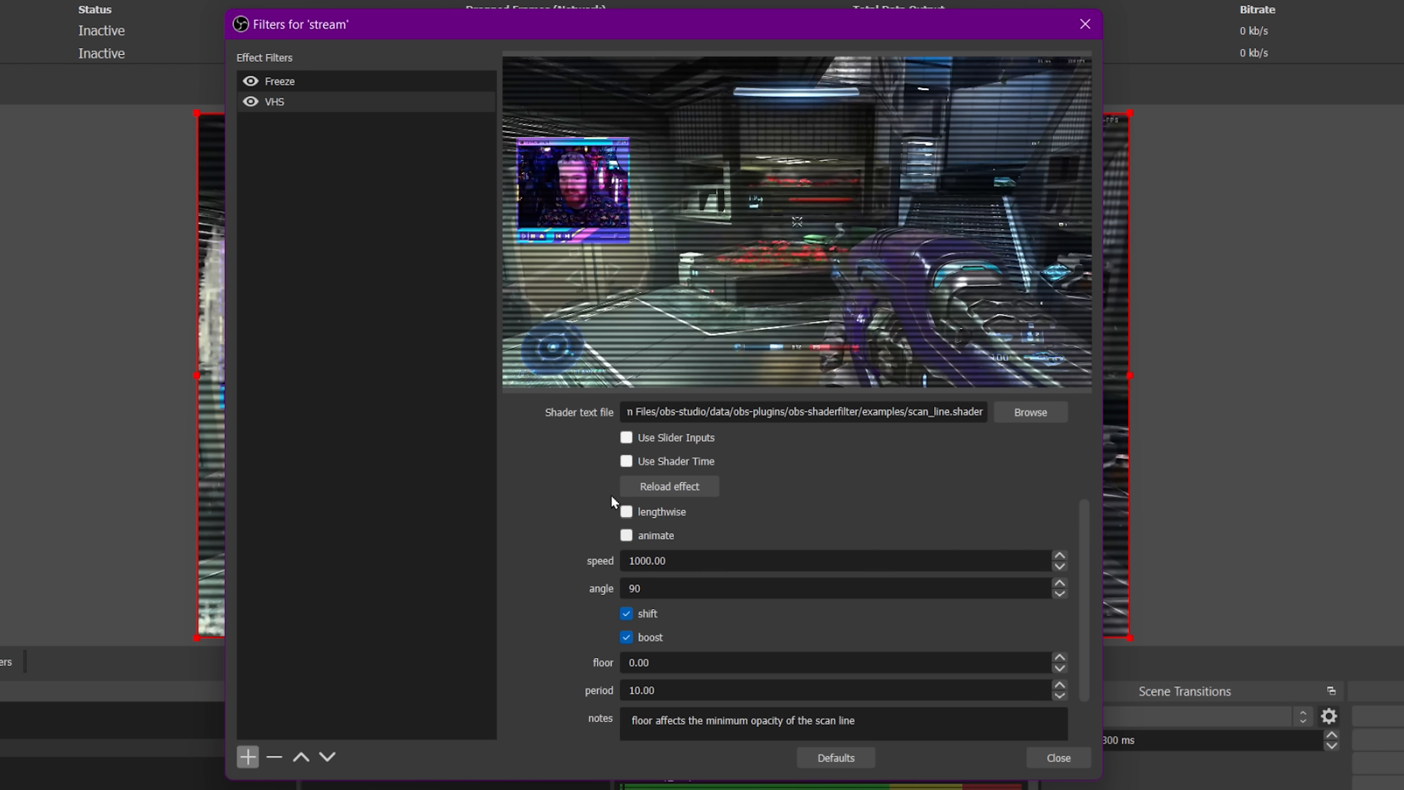
Enable slider inputs and lengthwise, and set the scan line floor to 5.85 and period to -5.85.
click(668, 437)
click(661, 517)
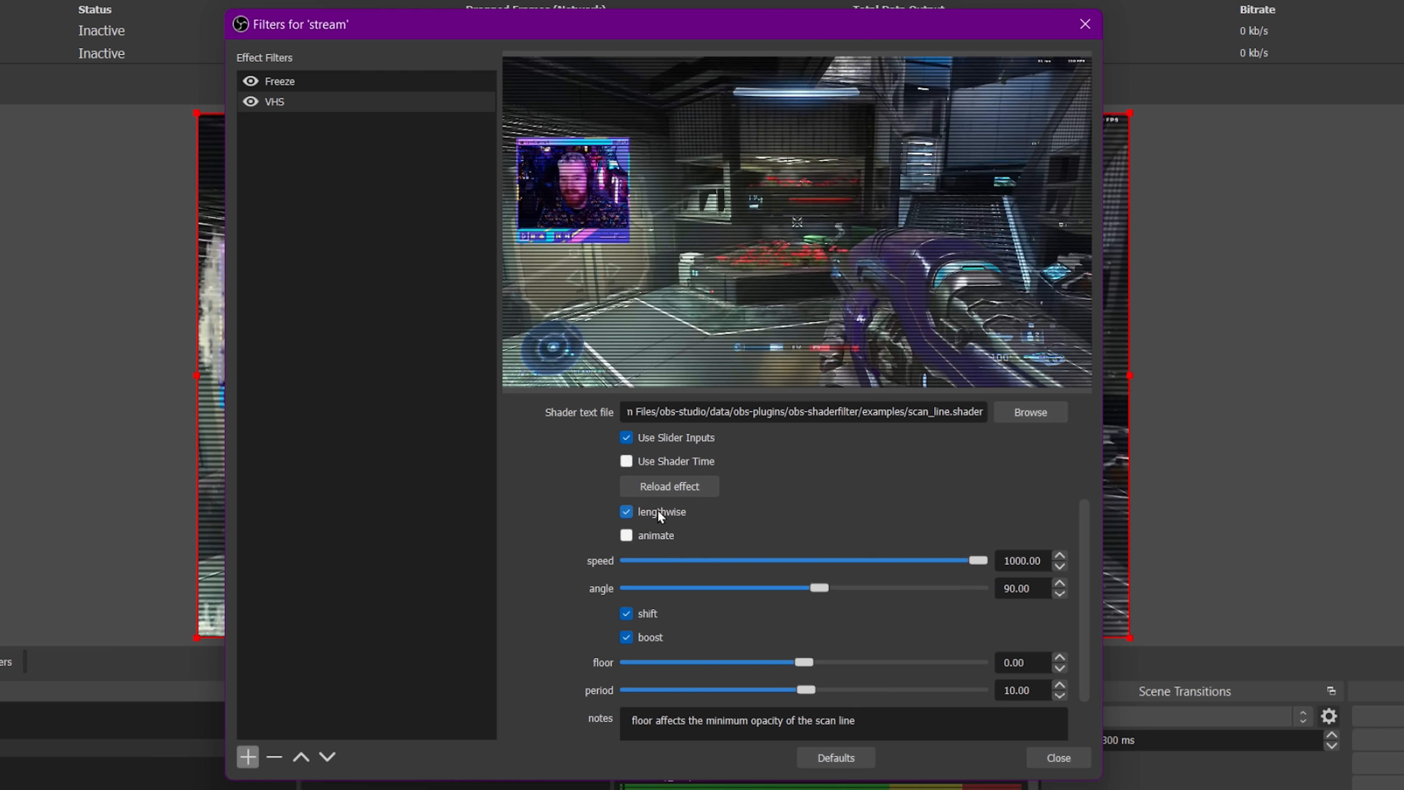
click(661, 517)
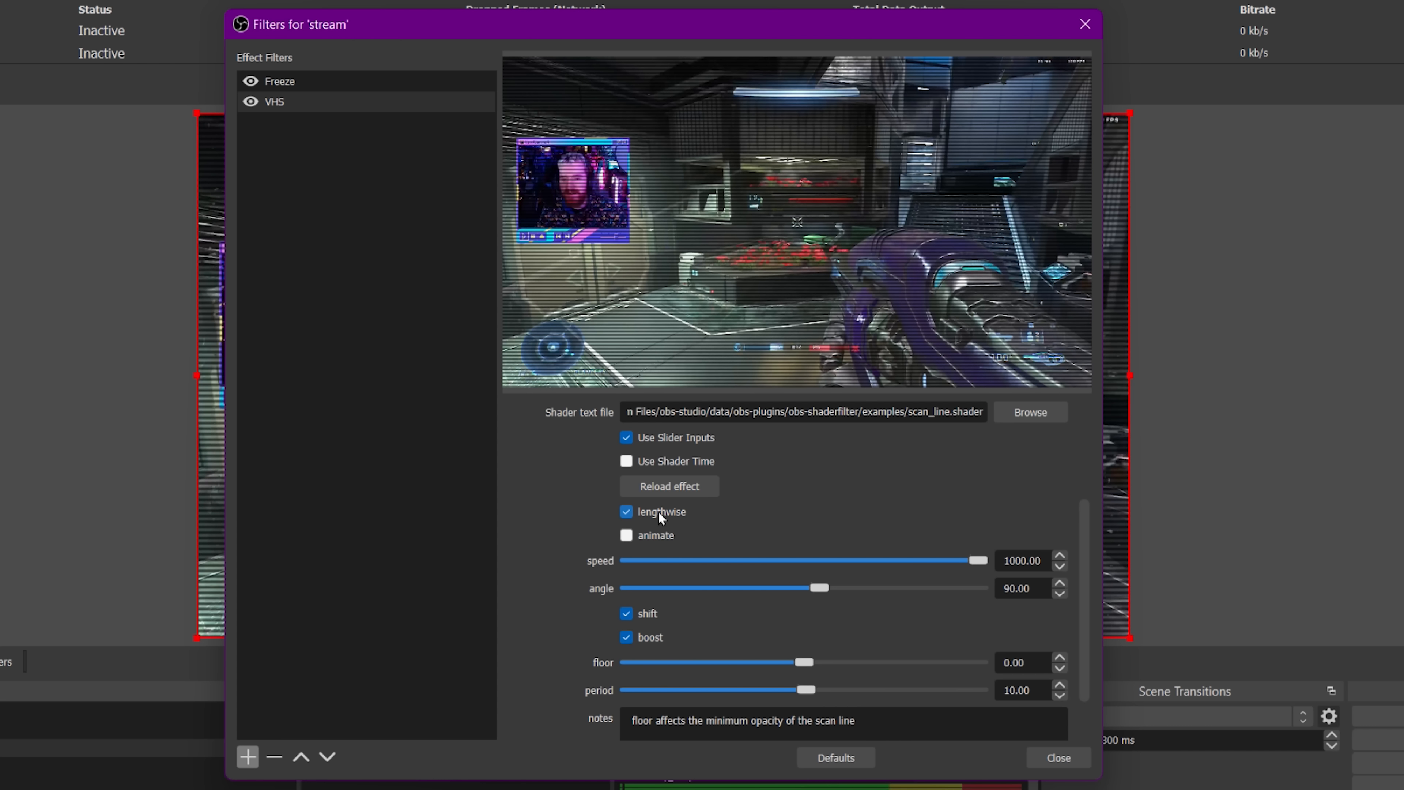
drag(812, 691, 809, 689)
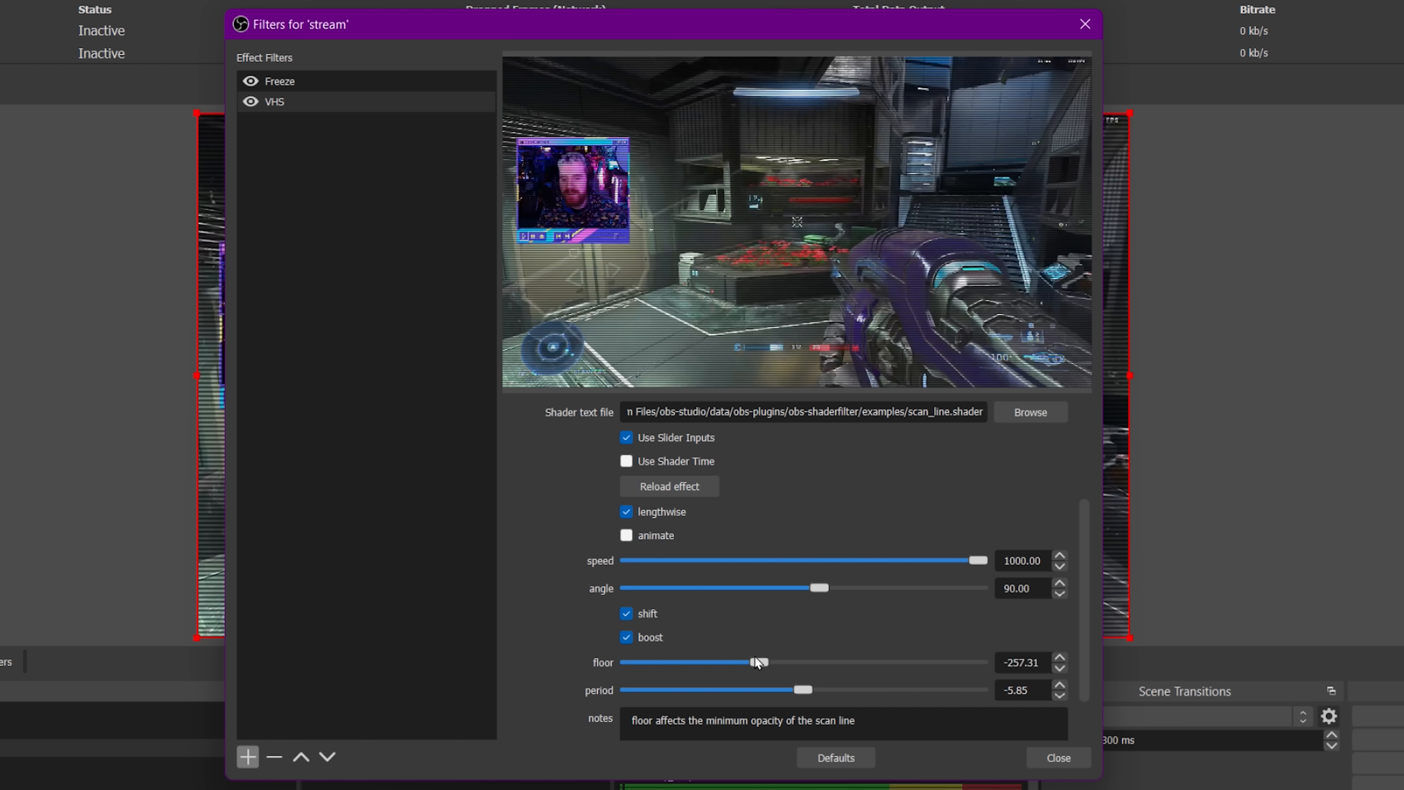
drag(714, 663, 815, 667)
click(649, 541)
drag(768, 25, 467, 5)
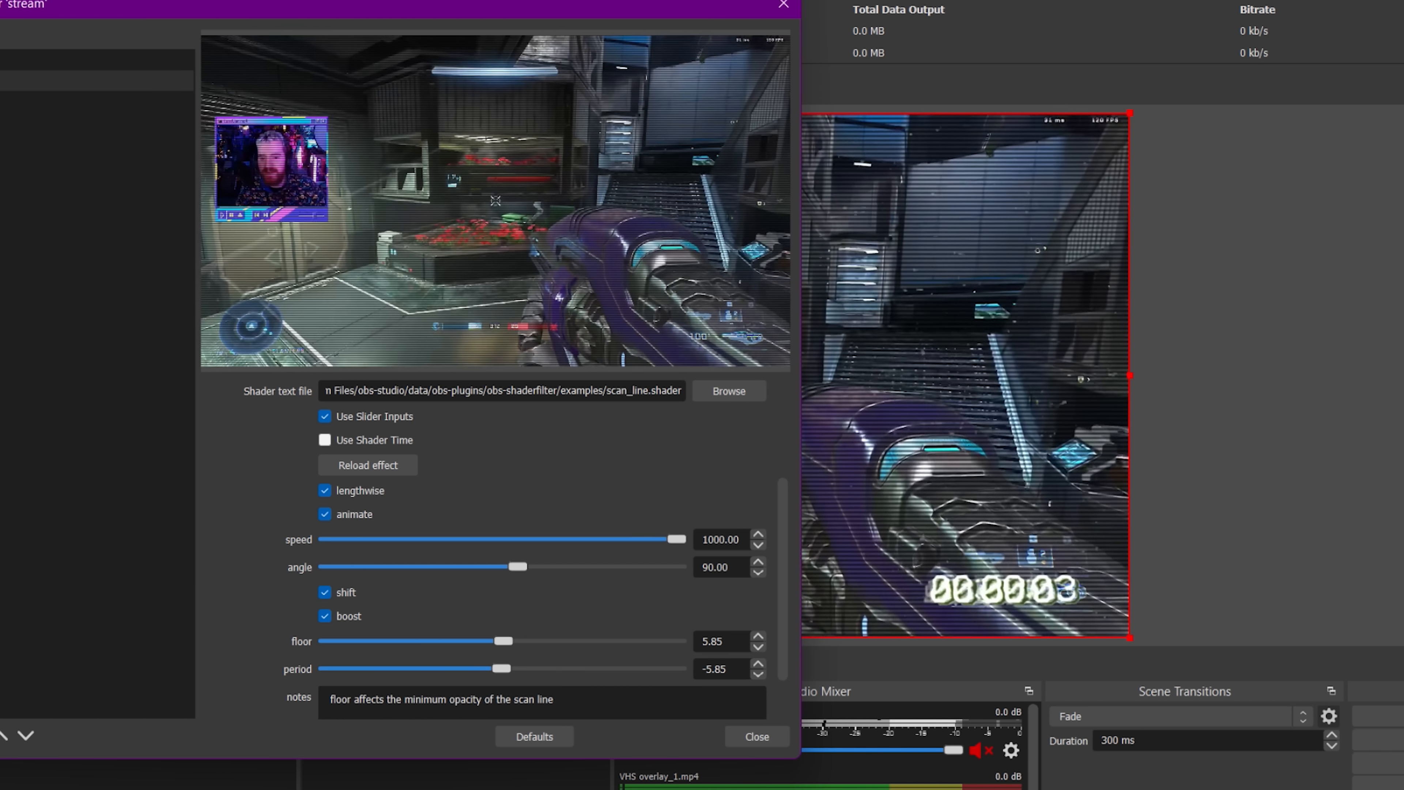
drag(535, 1, 0, 0)
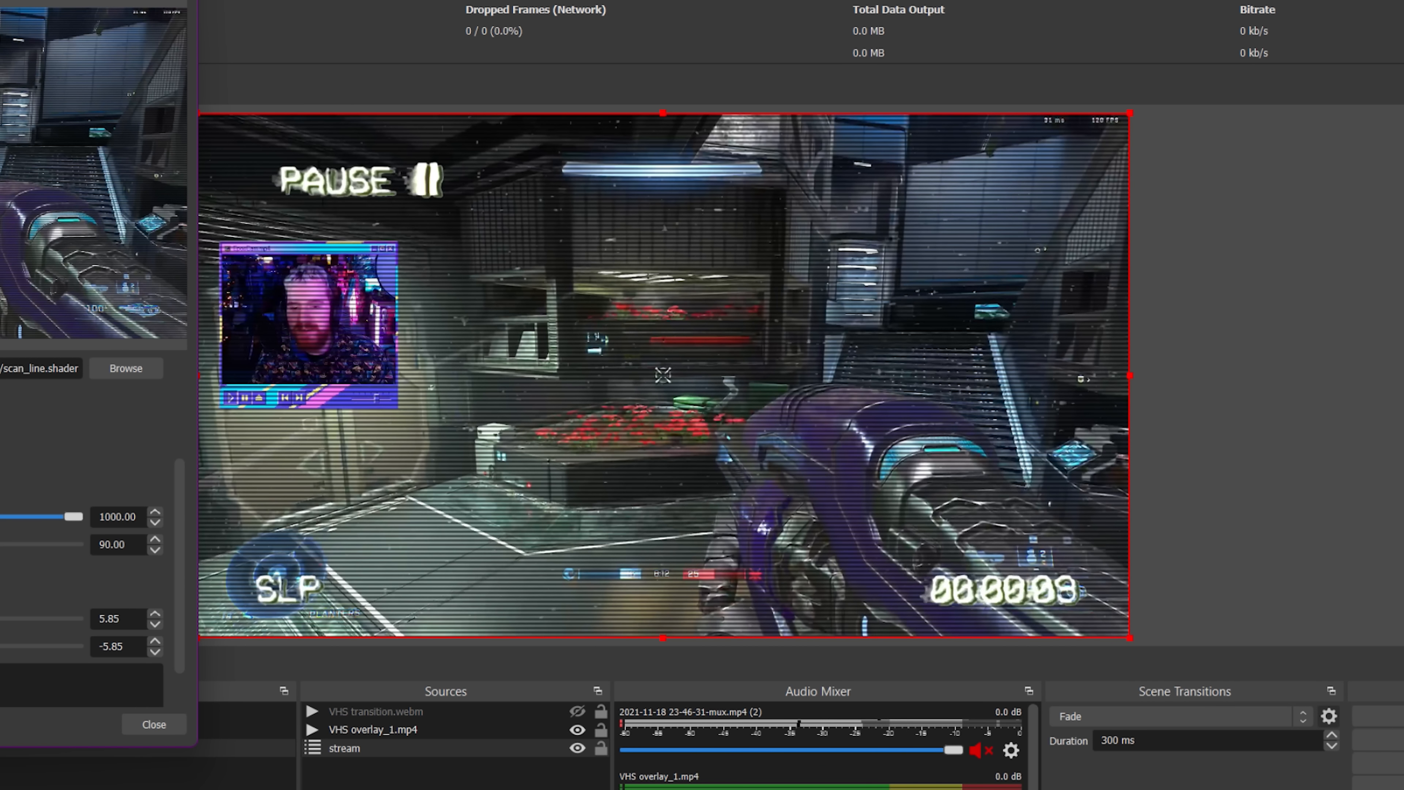
drag(0, 0, 266, 10)
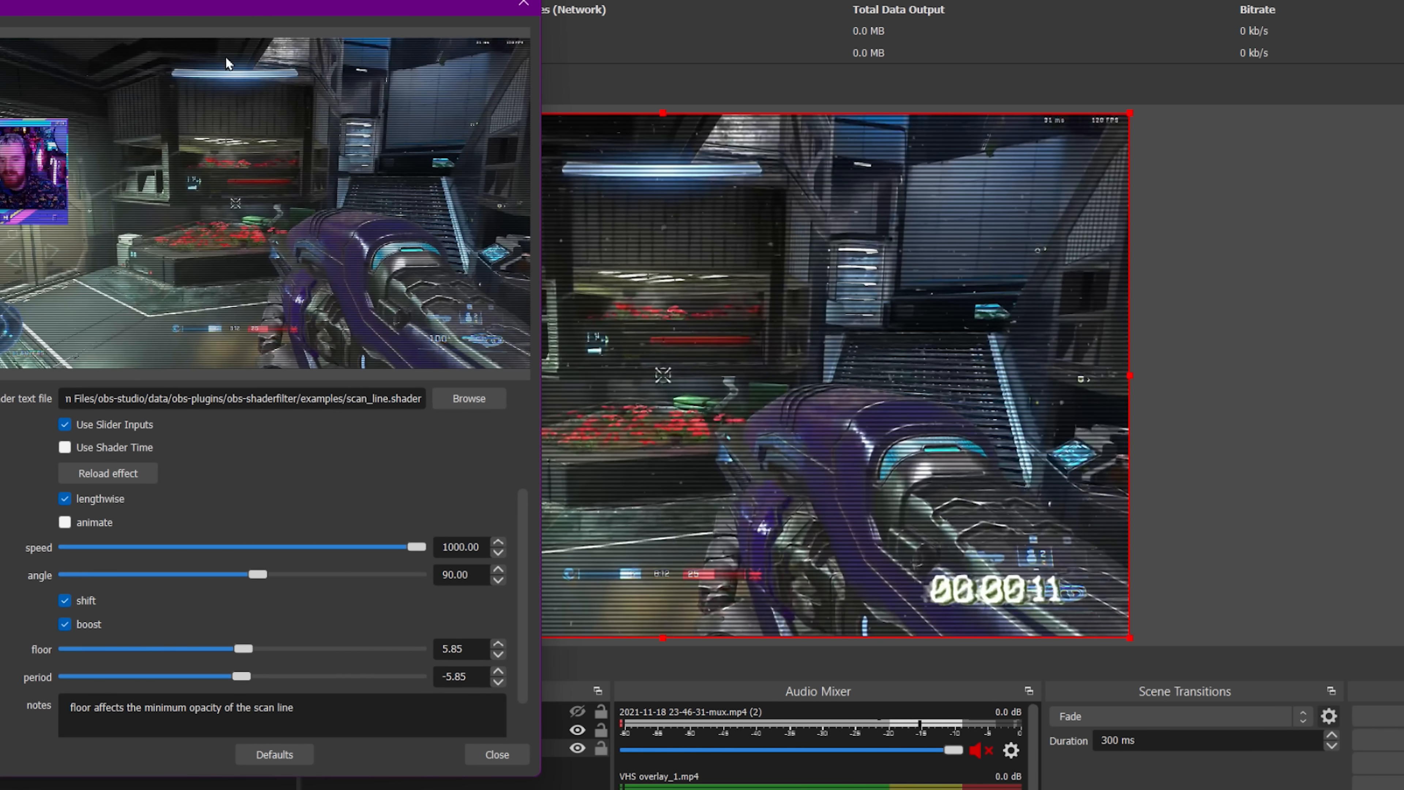
drag(231, 54, 0, 34)
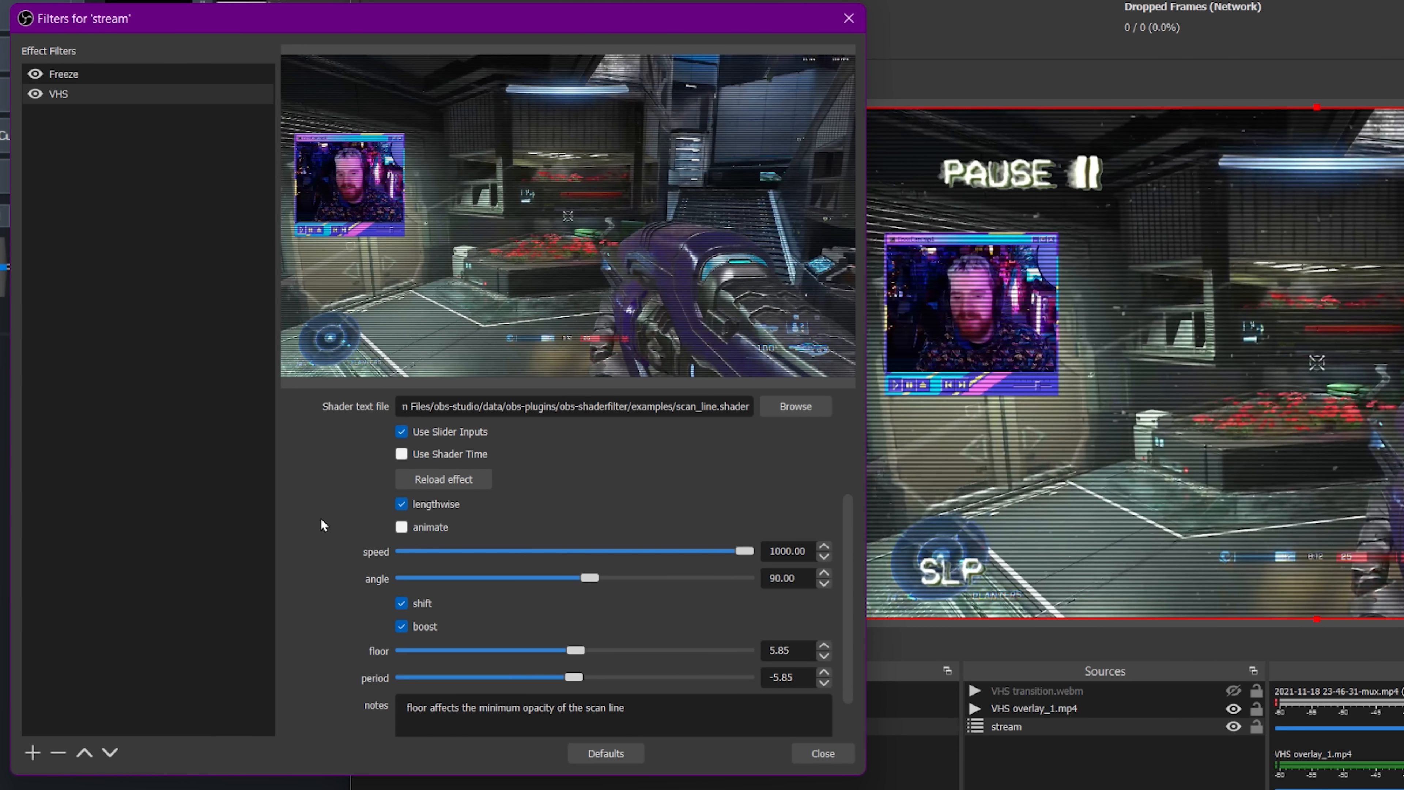
click(32, 753)
click(116, 679)
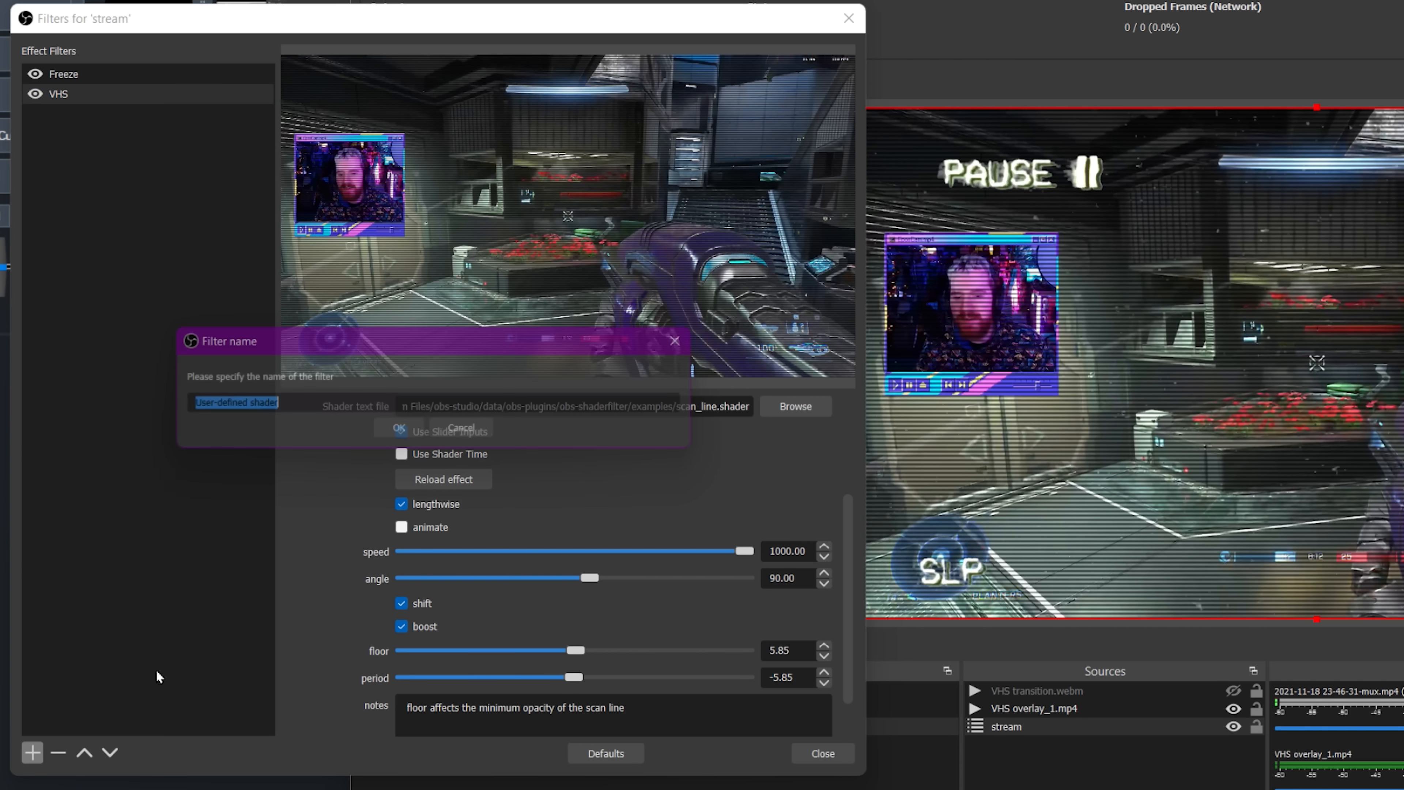
click(467, 432)
Rename the VHS shader filter to Scan Lines.
right_click(102, 95)
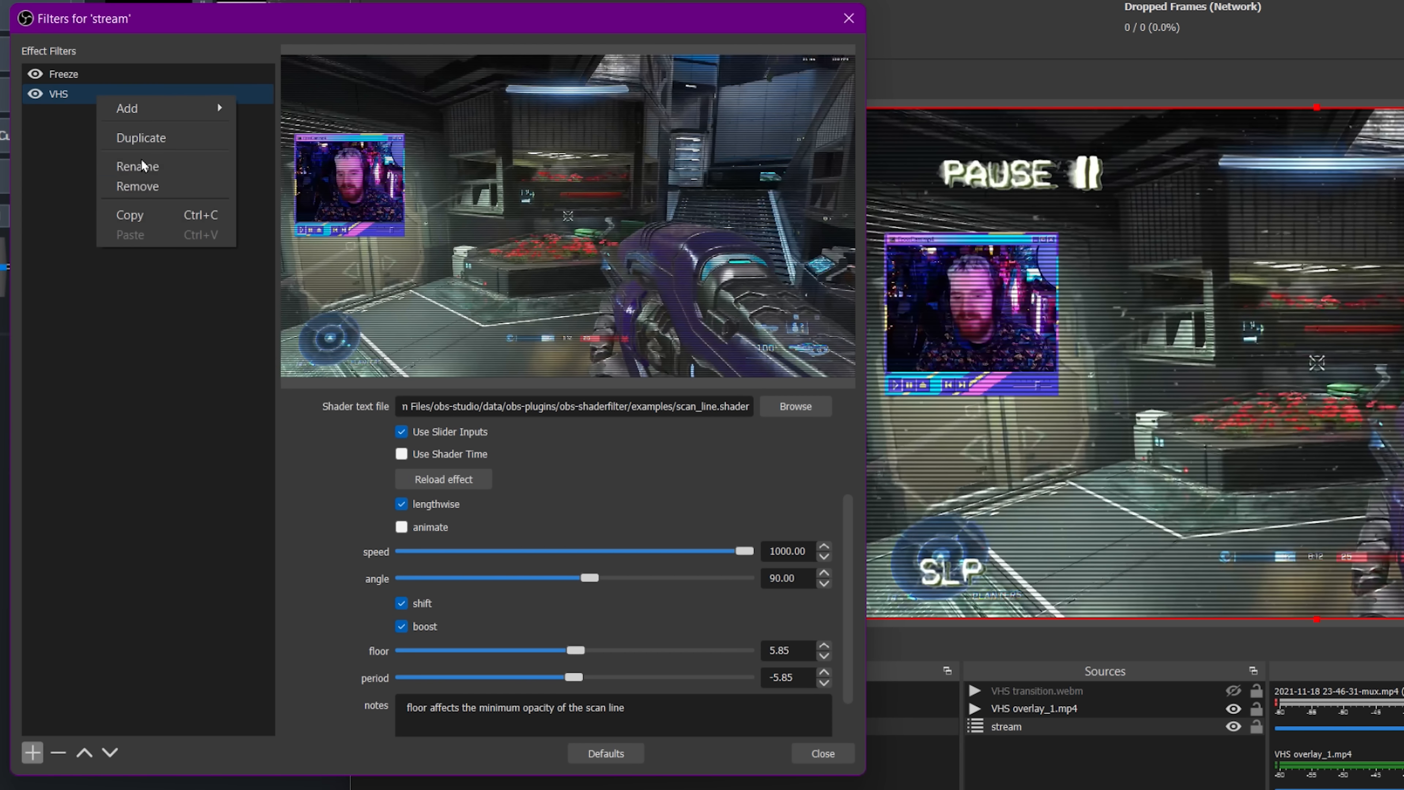
click(155, 164)
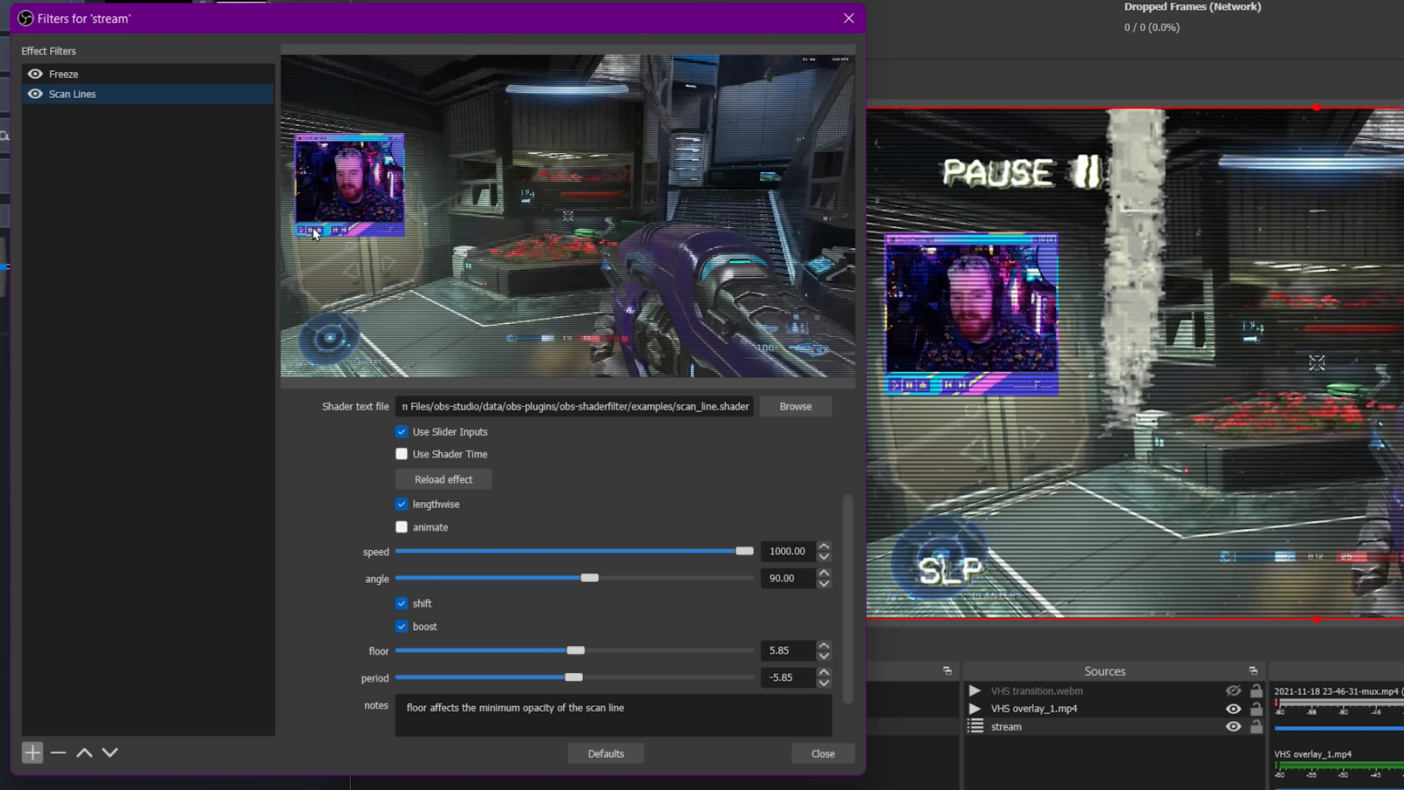
Add another User-defined shader filter named VHS to the stream source.
click(33, 751)
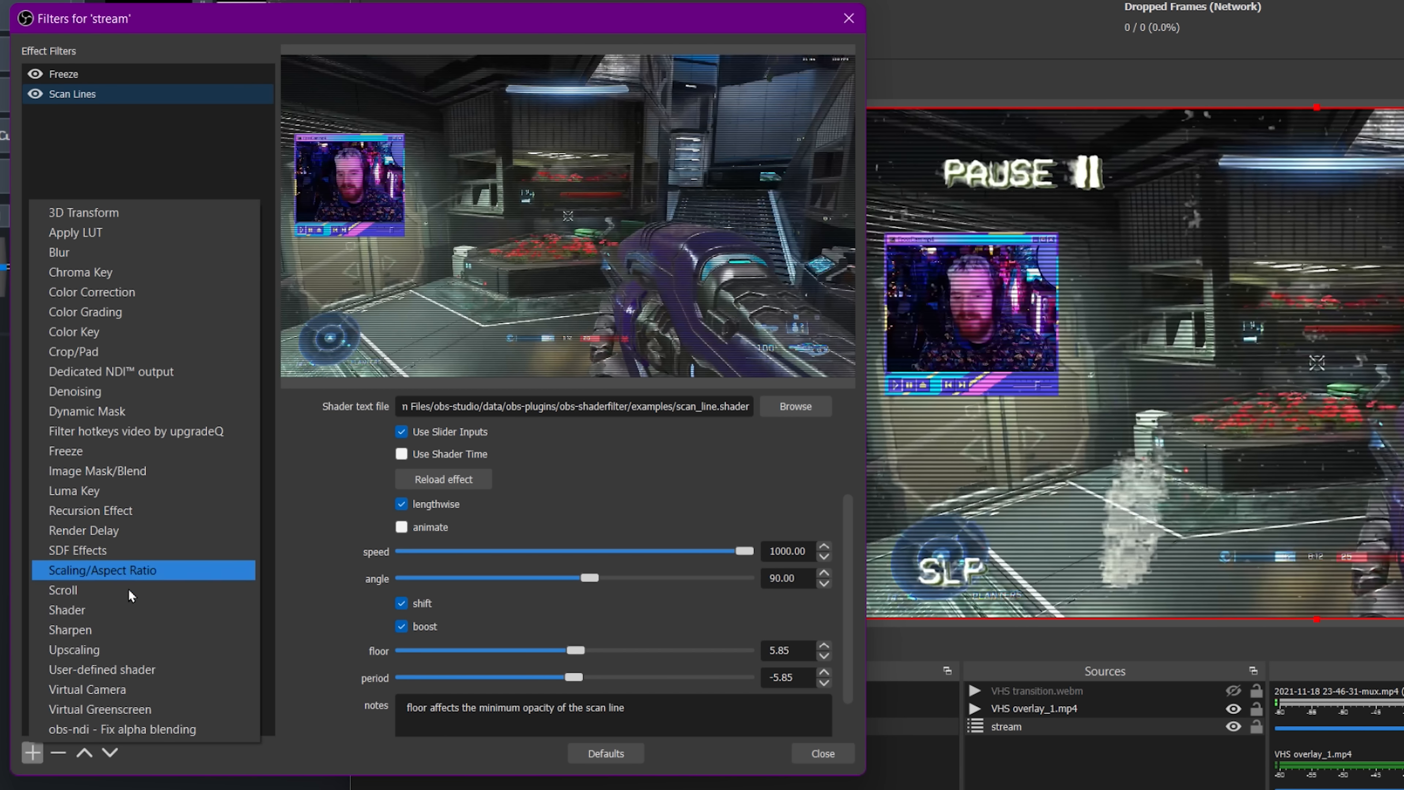
click(116, 674)
text(VHS)
key(Return)
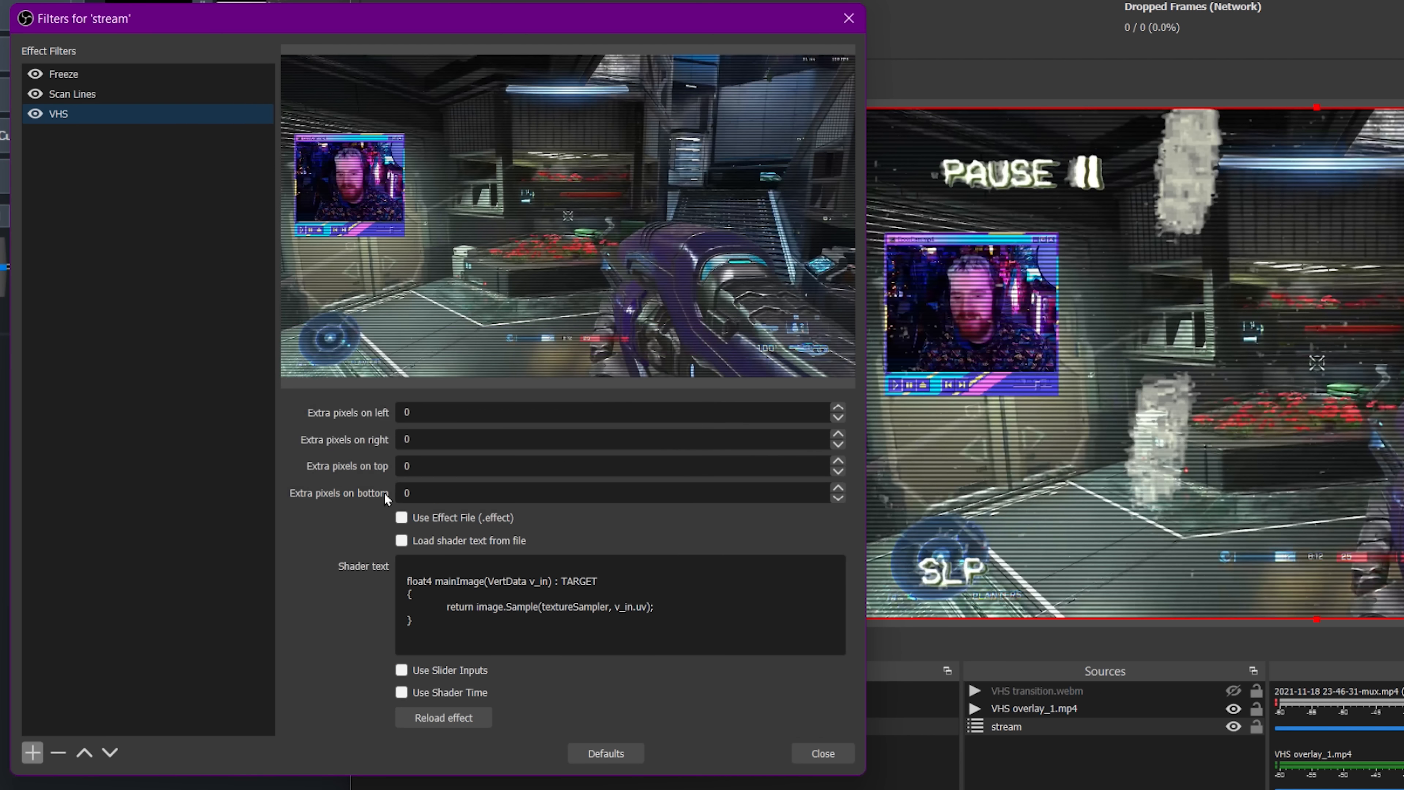
Enable slider inputs and load VHS.shader from the examples folder into the new VHS filter.
click(402, 670)
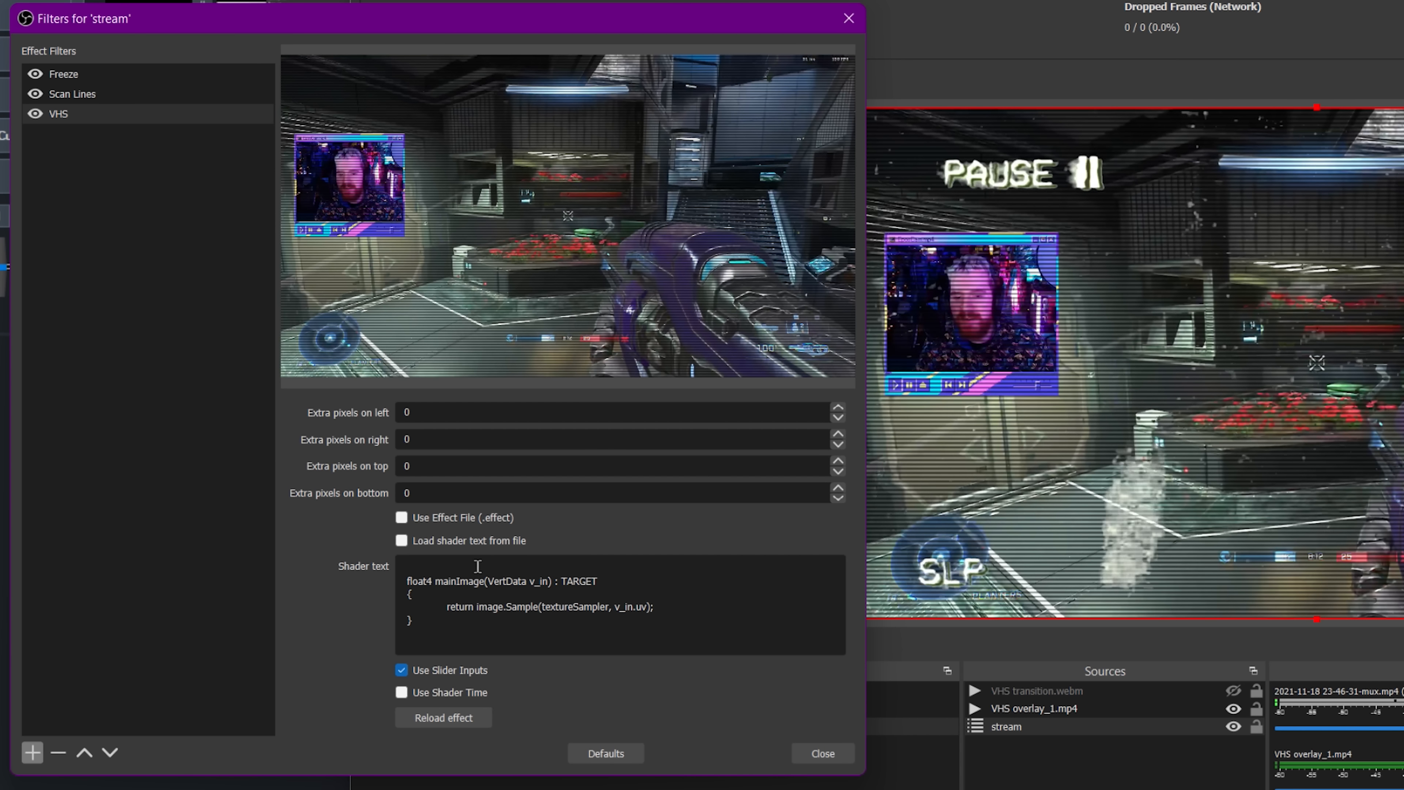
click(402, 541)
click(783, 564)
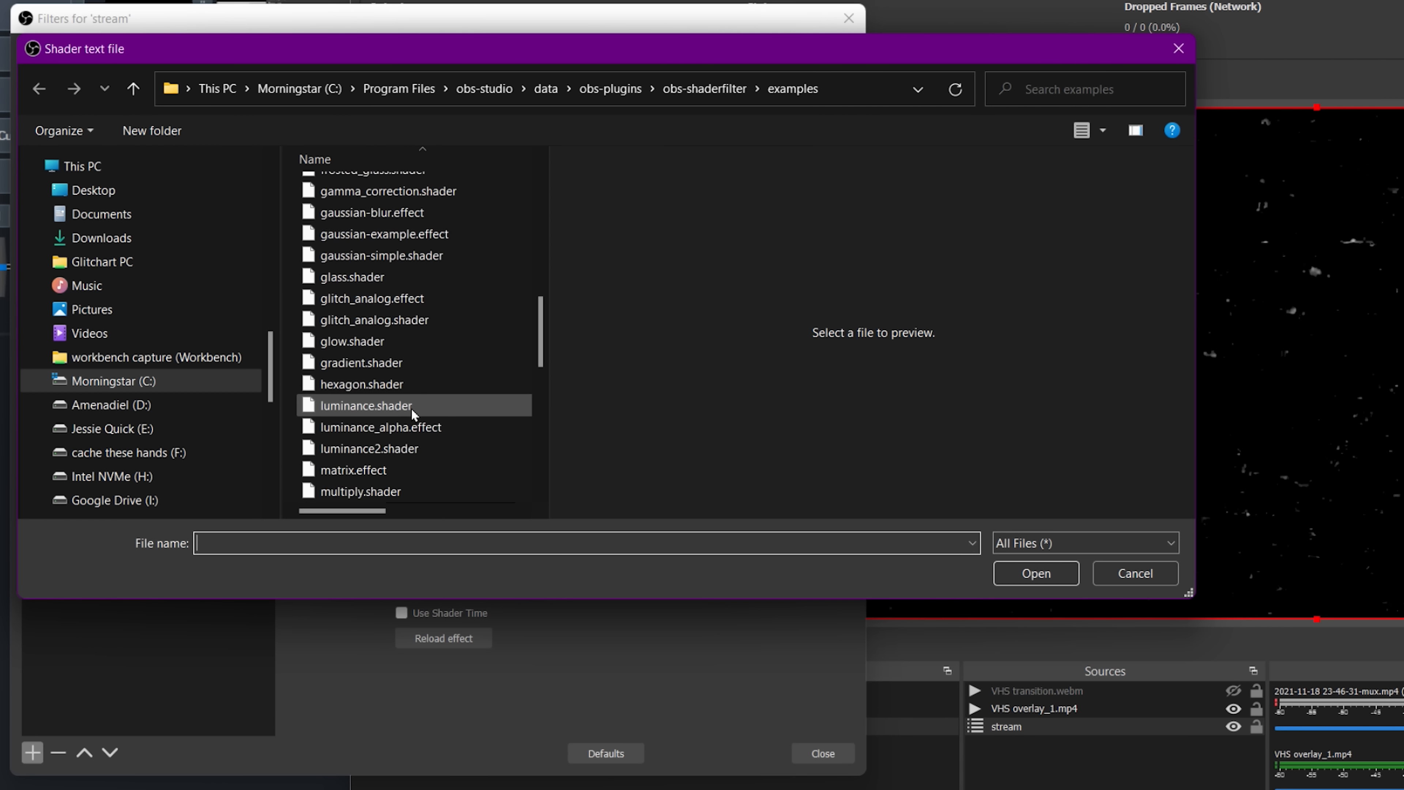
scroll(412, 408, down, 5)
double_click(383, 444)
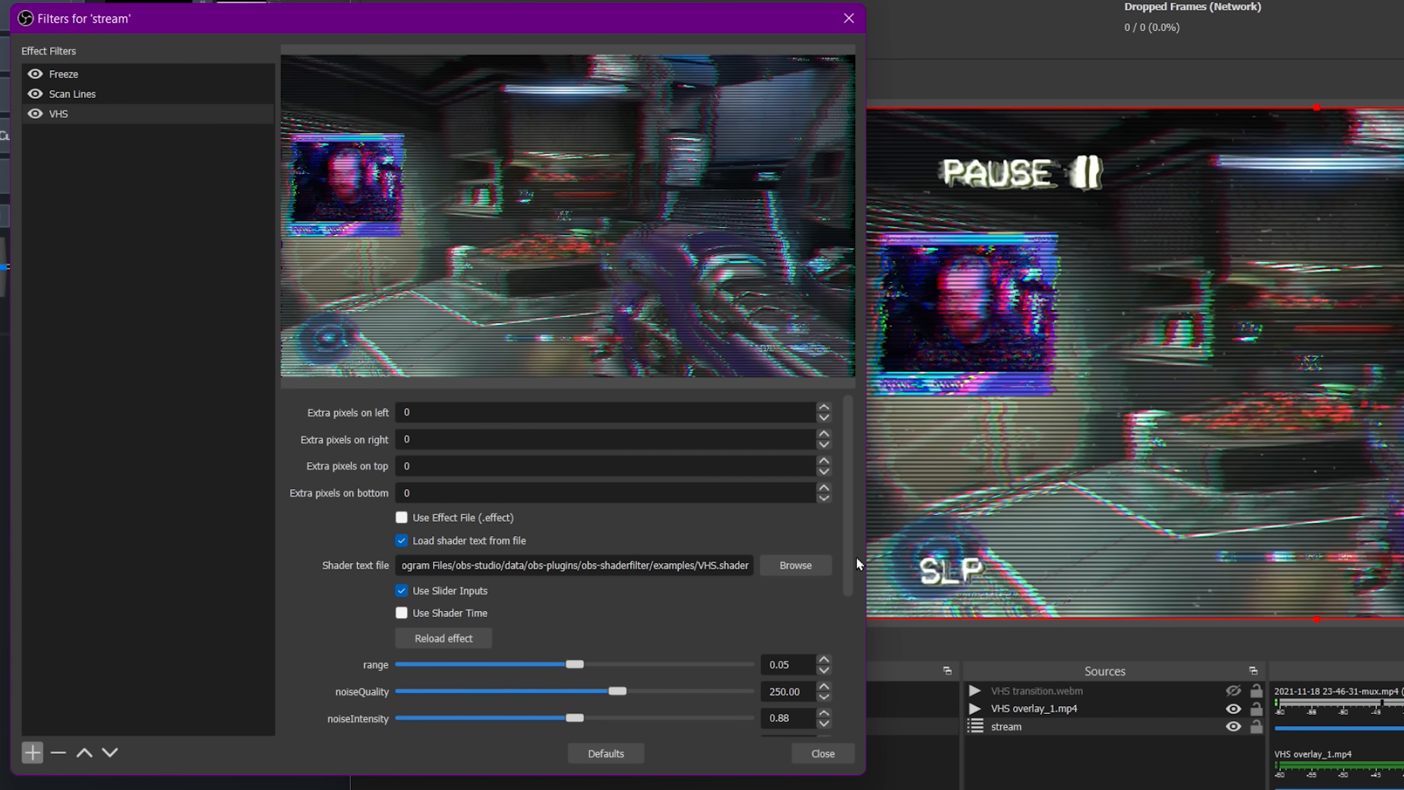
drag(856, 557, 854, 597)
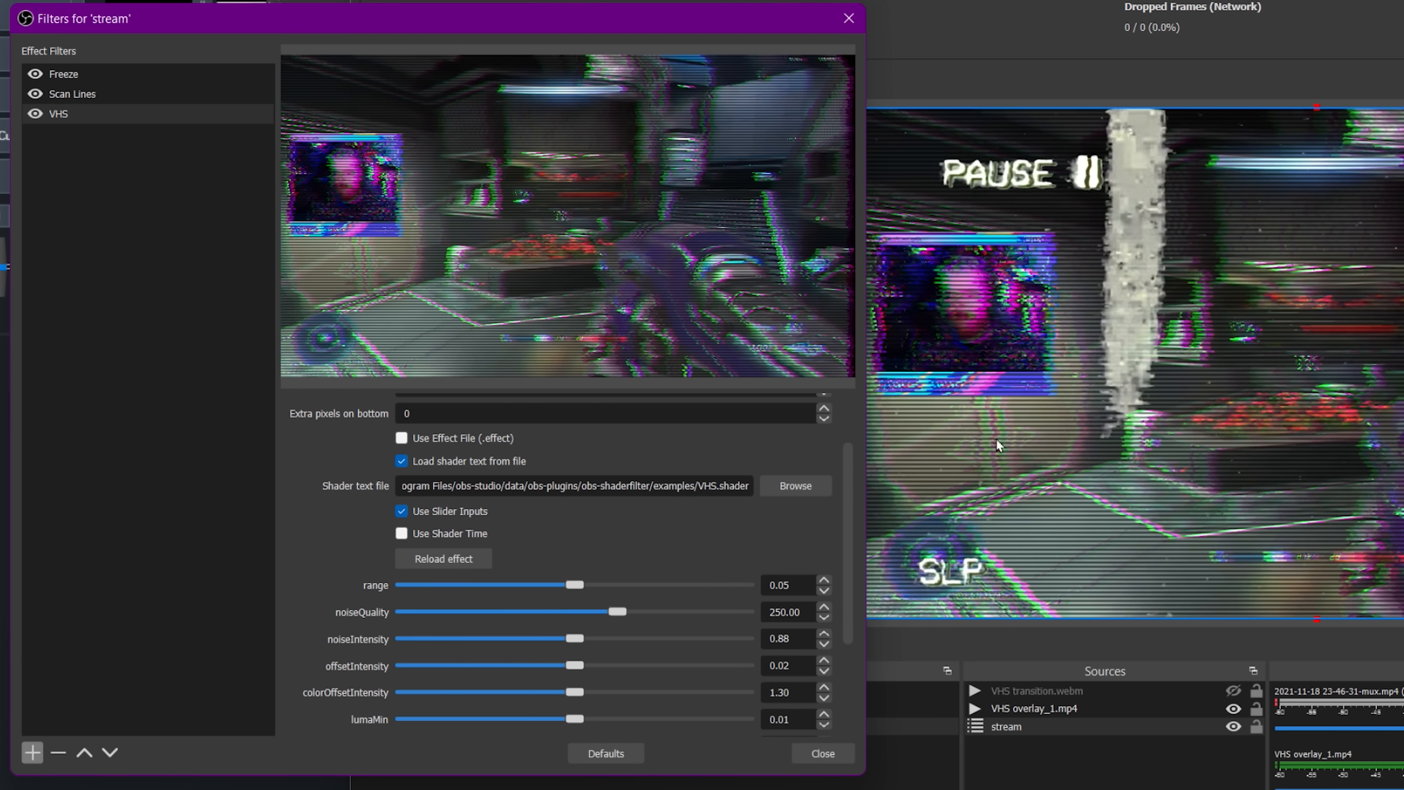
Set the VHS shader's noiseQuality to 100, noiseIntensity to 0.50 and colorOffsetIntensity to 1.28.
double_click(803, 610)
text(100)
double_click(805, 635)
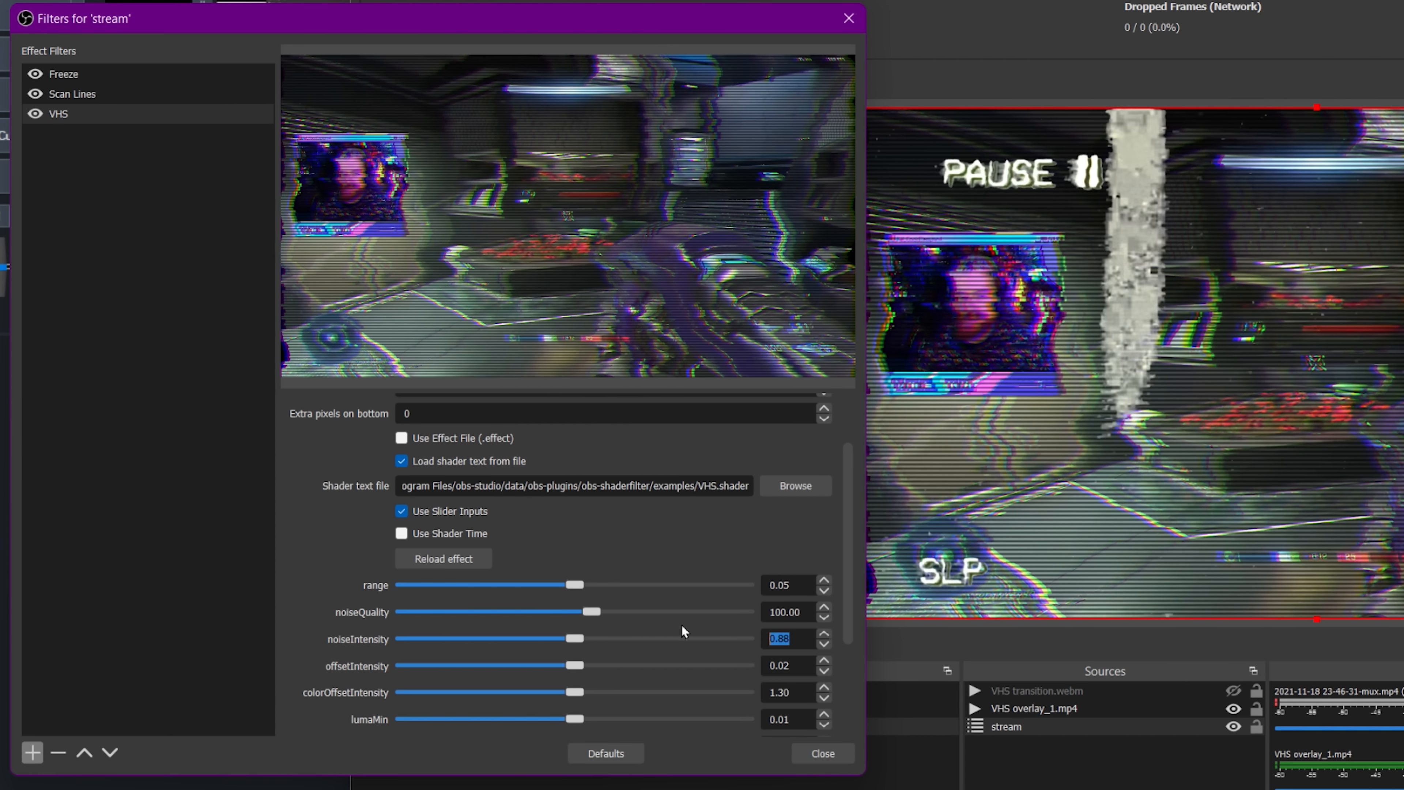
text(0)
key(shift+Right)
key(shift+Right)
text(5)
click(792, 670)
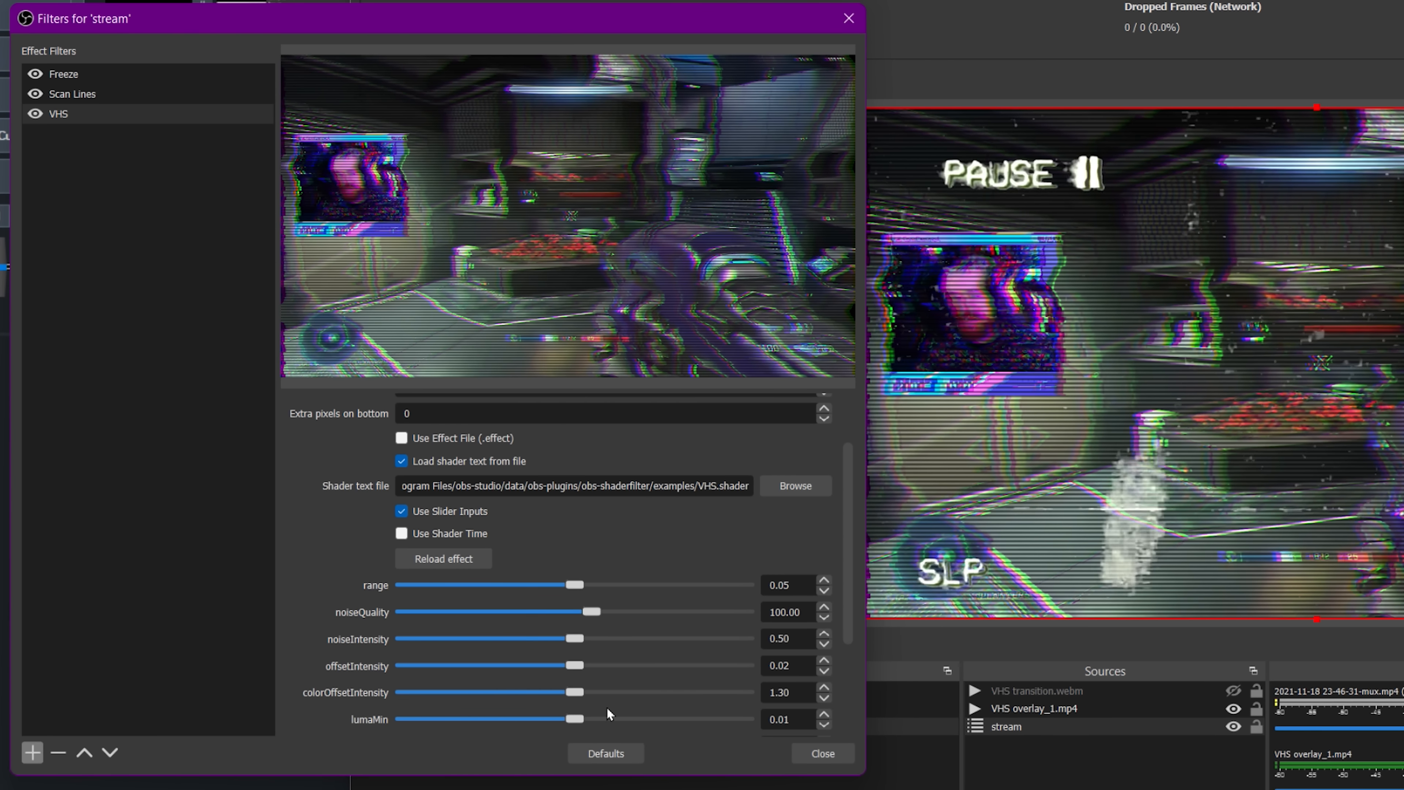
click(823, 697)
click(824, 697)
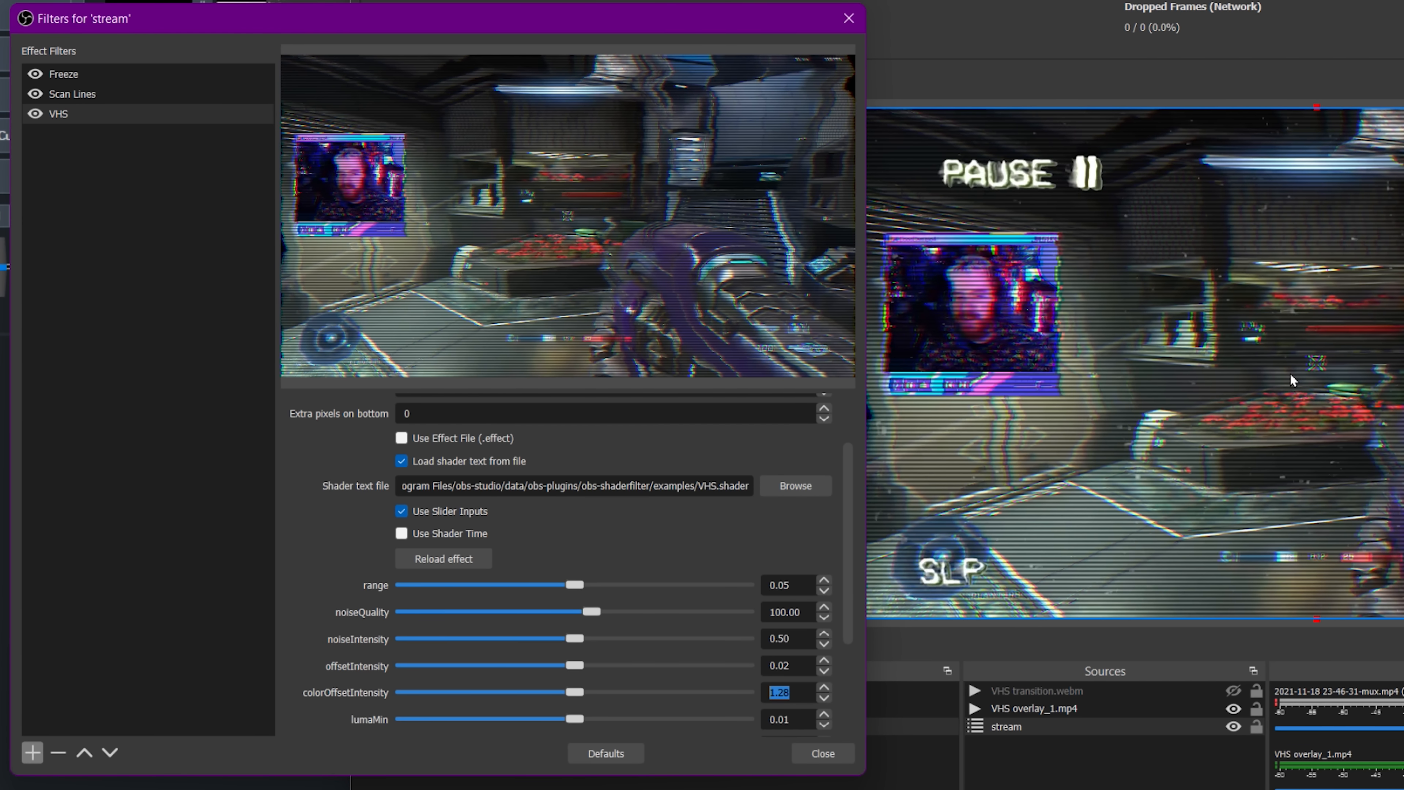
Hide the VHS filter and add a new User-defined shader filter to the stream source.
click(35, 114)
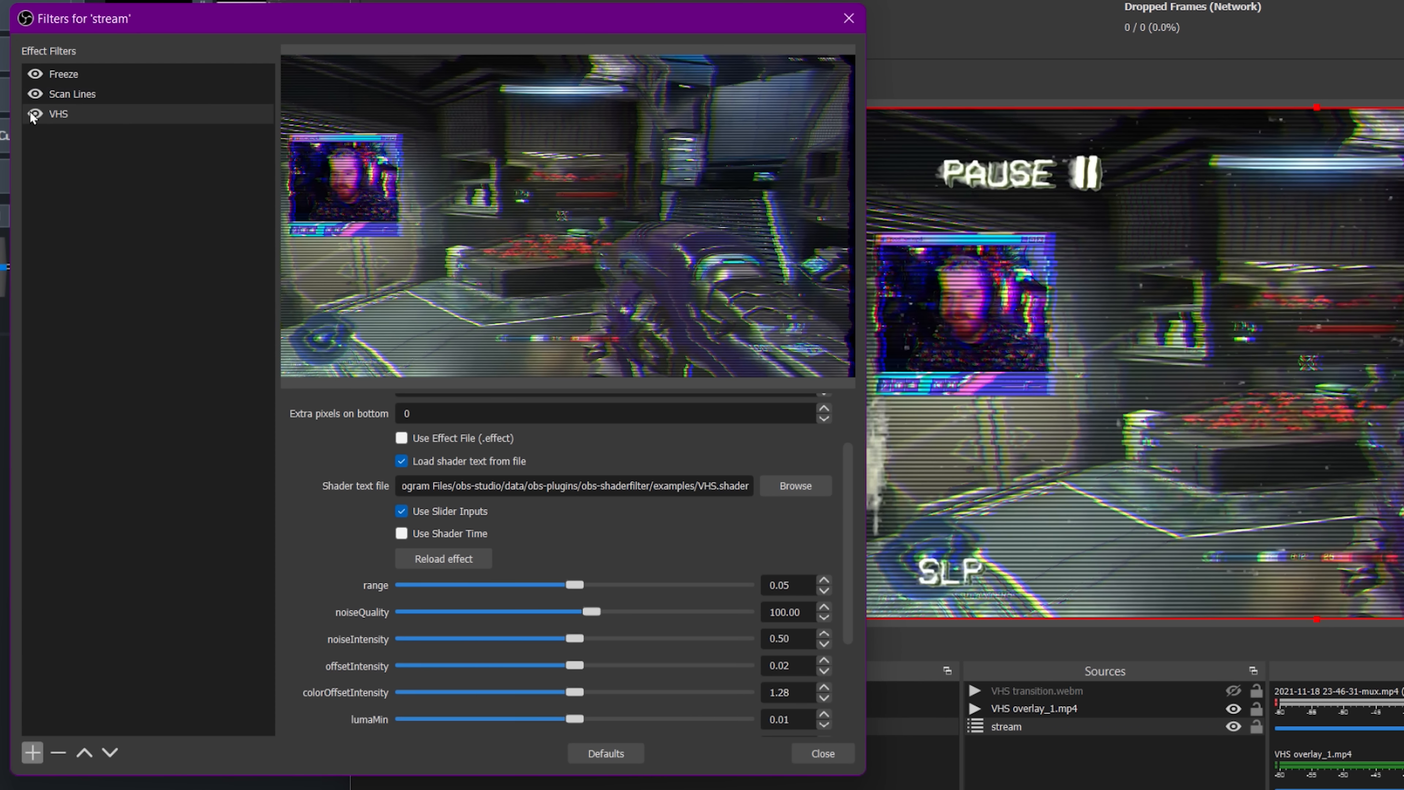
click(33, 752)
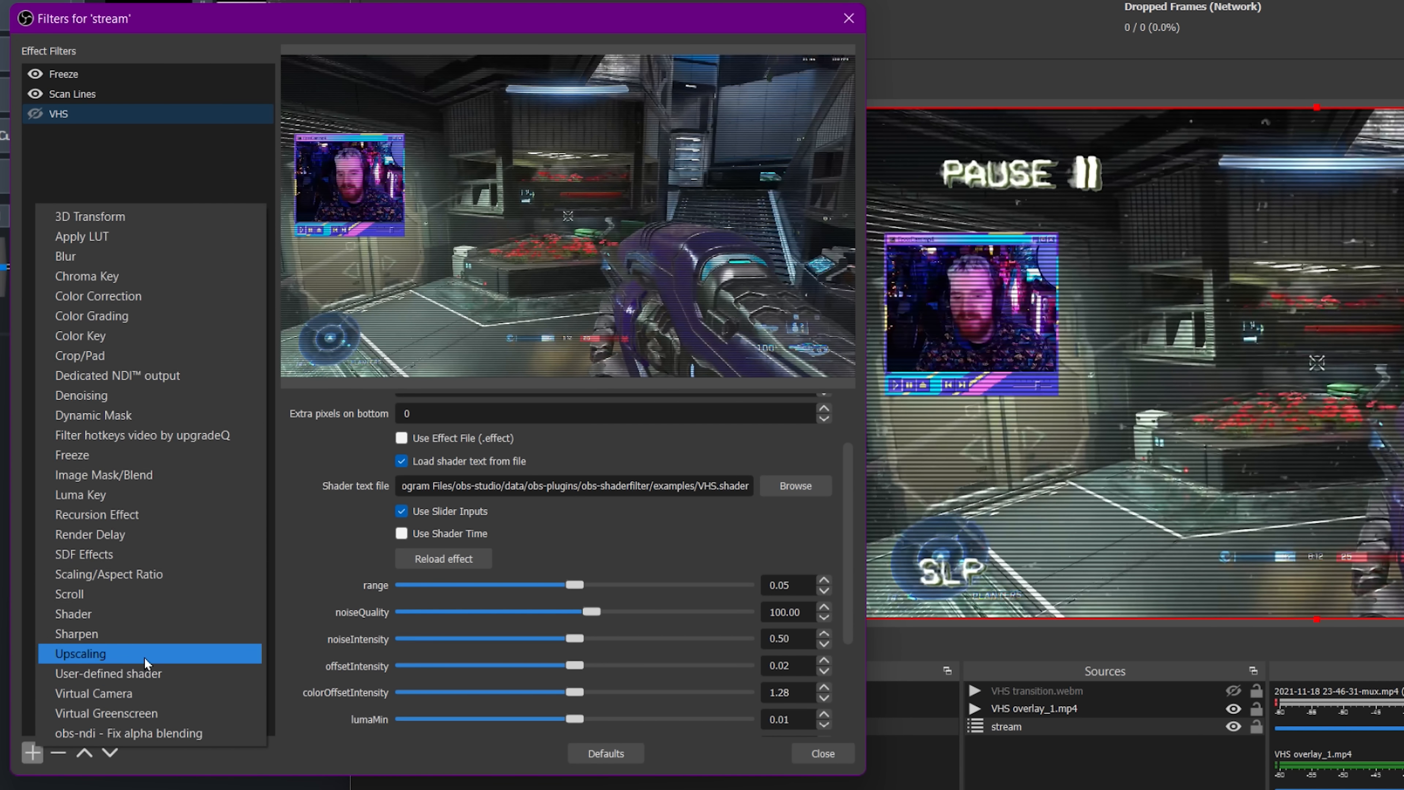
click(155, 671)
Enable loading shader text from file and load VCR.shader from the Downloads folder into the new filter.
click(401, 432)
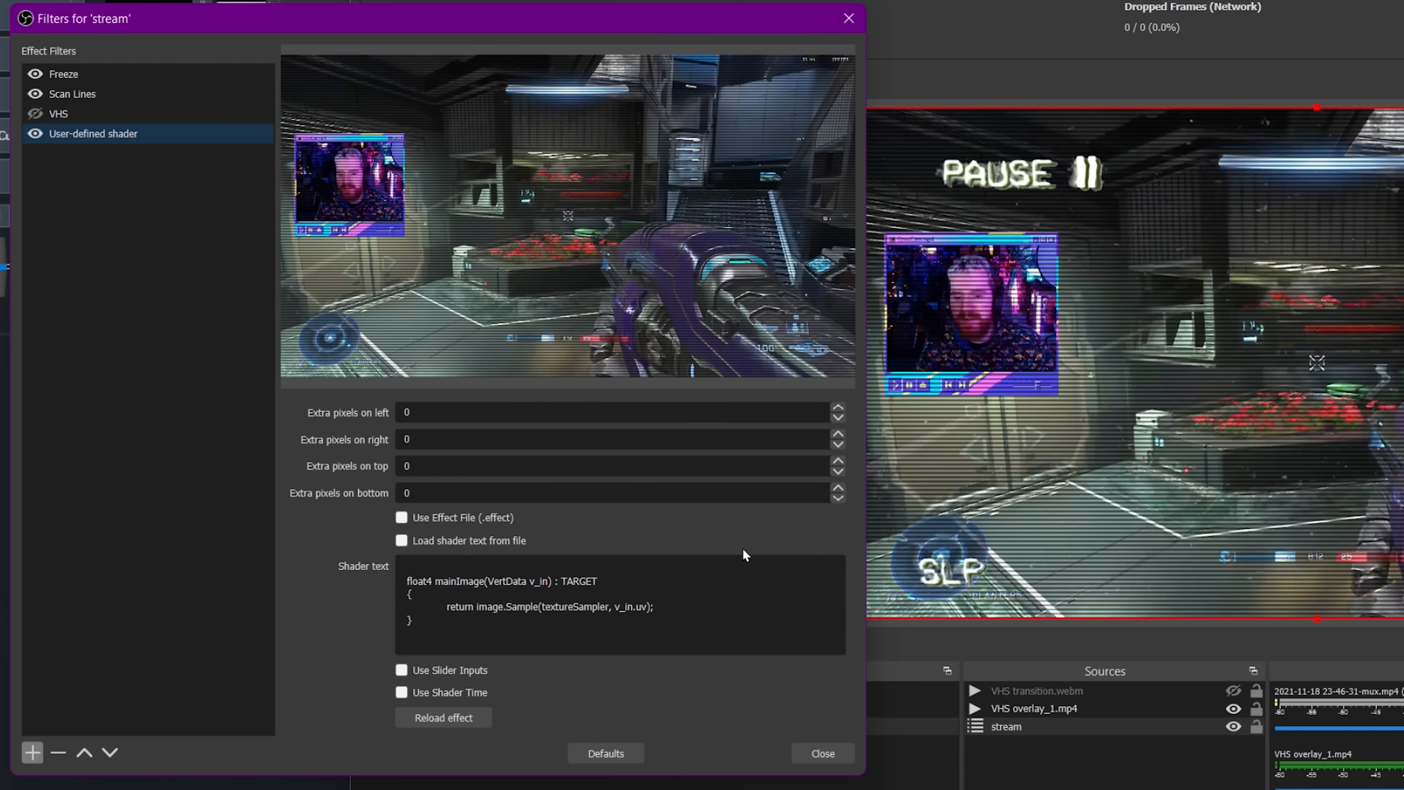
click(498, 541)
click(812, 565)
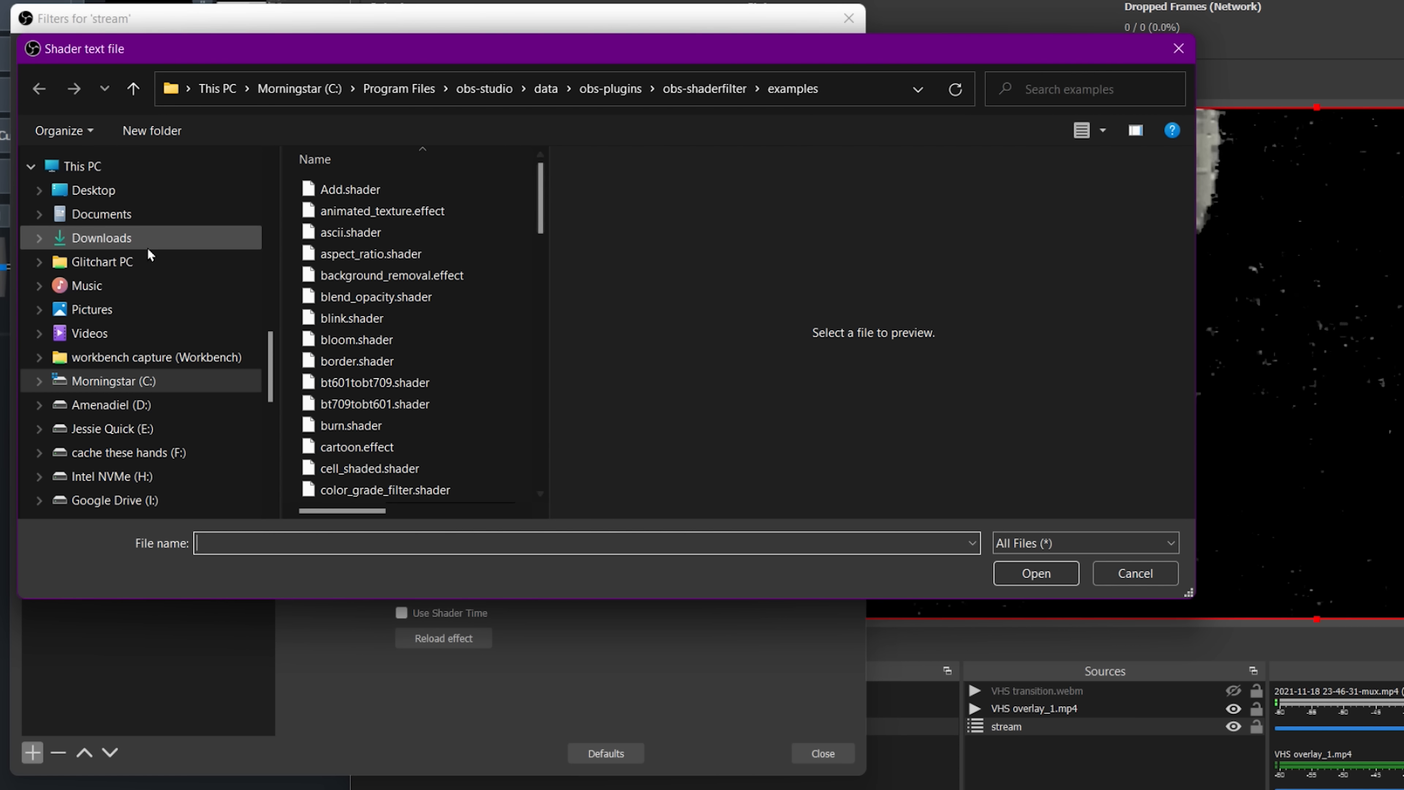
click(147, 246)
double_click(351, 220)
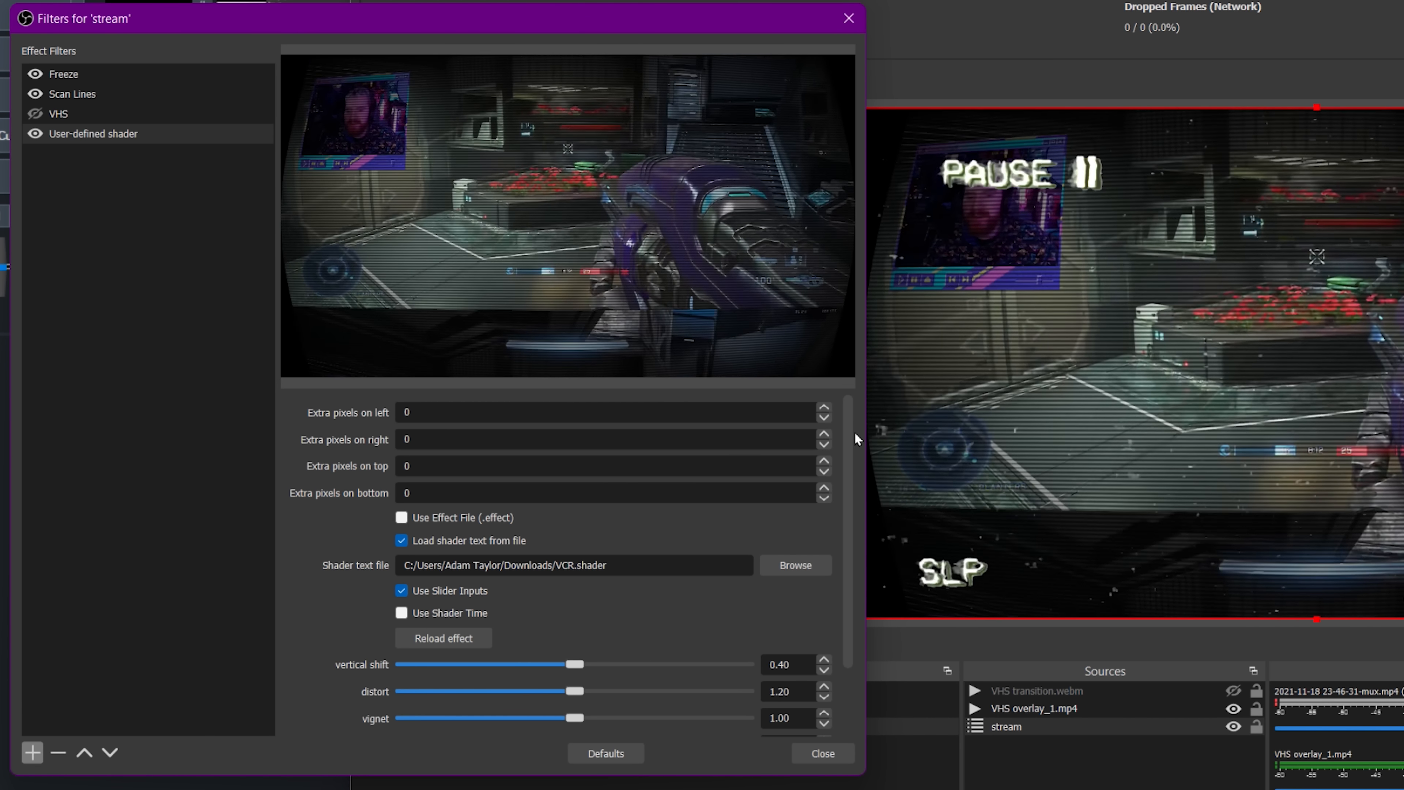
Try distort values of 0, 1 and 2 and drag the vertical shift slider in the VCR shader.
scroll(854, 431, down, 3)
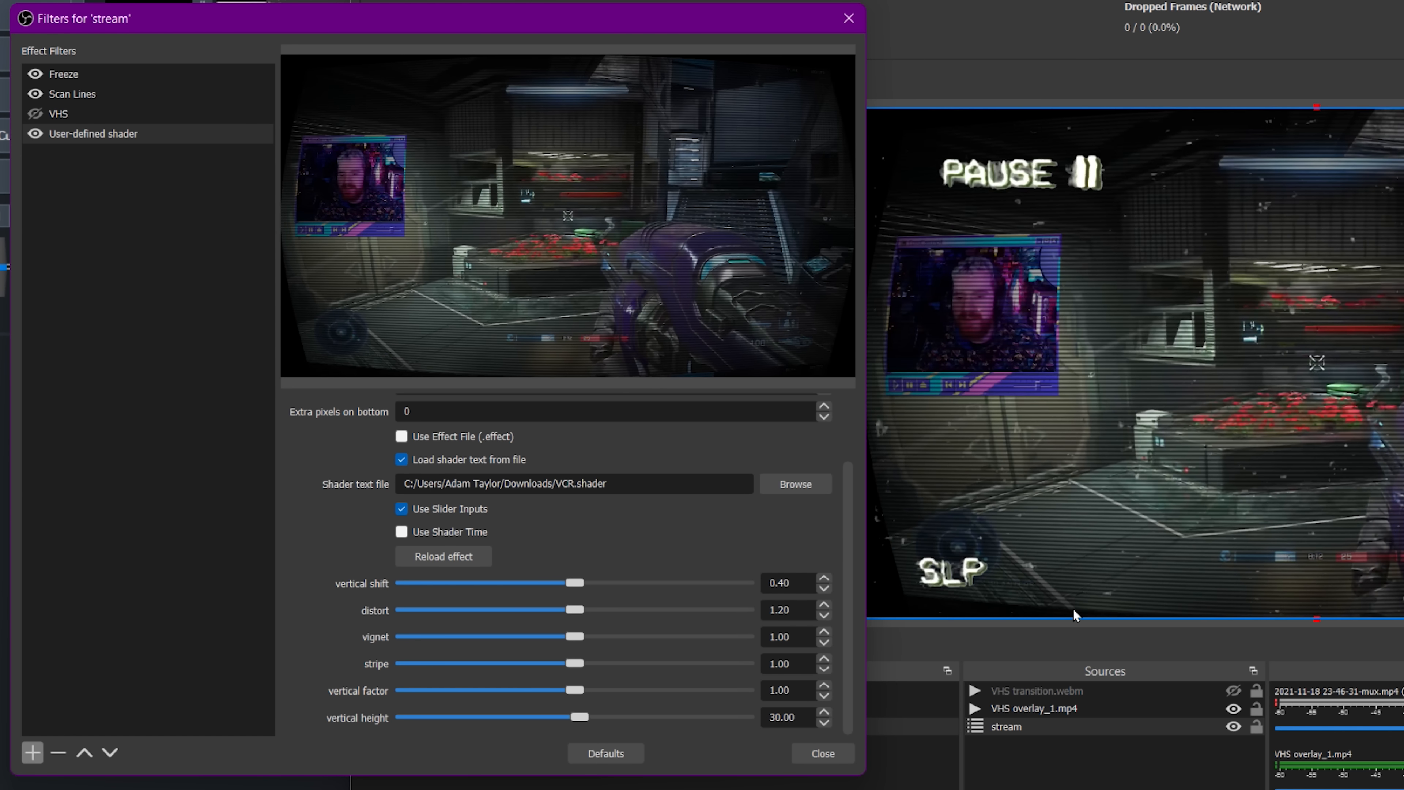
double_click(796, 613)
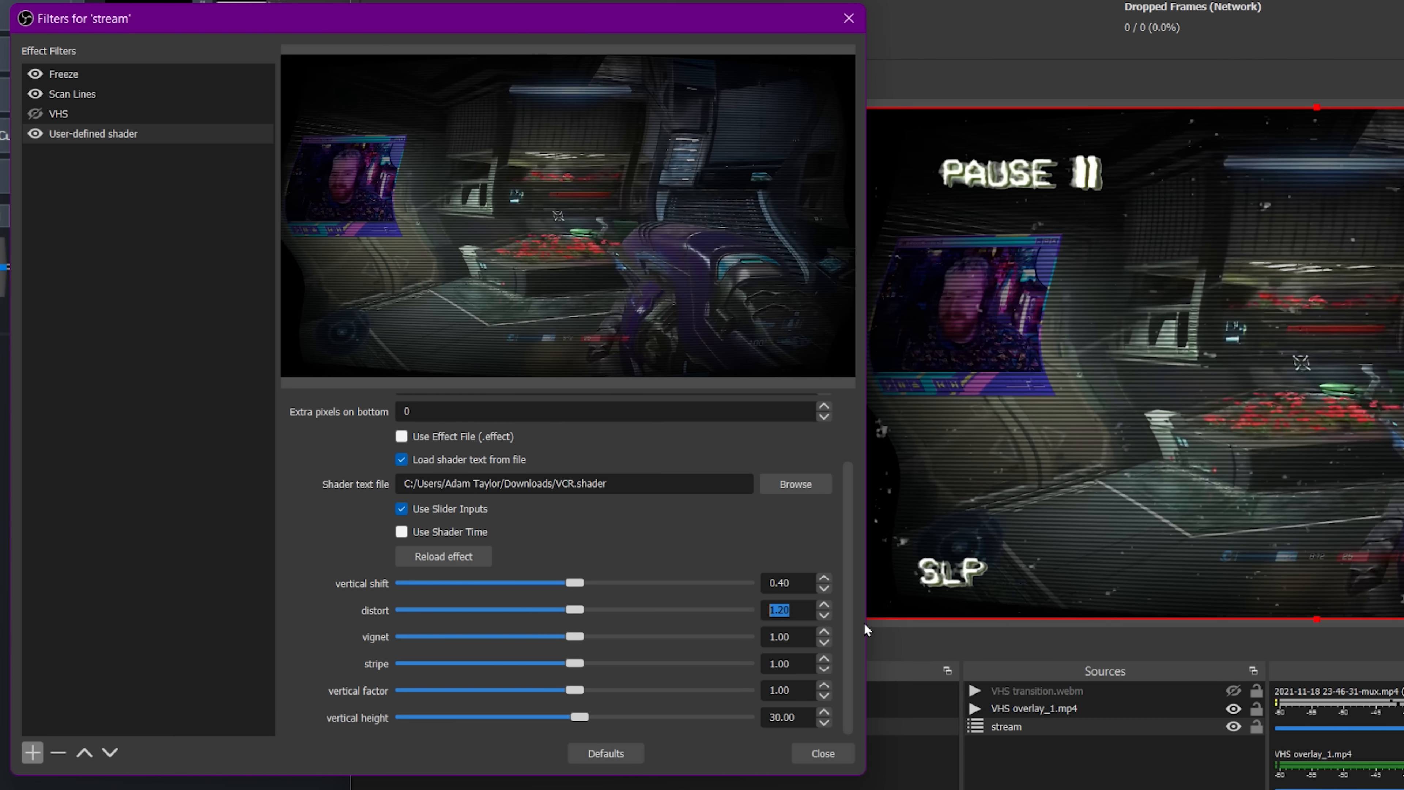
text(0)
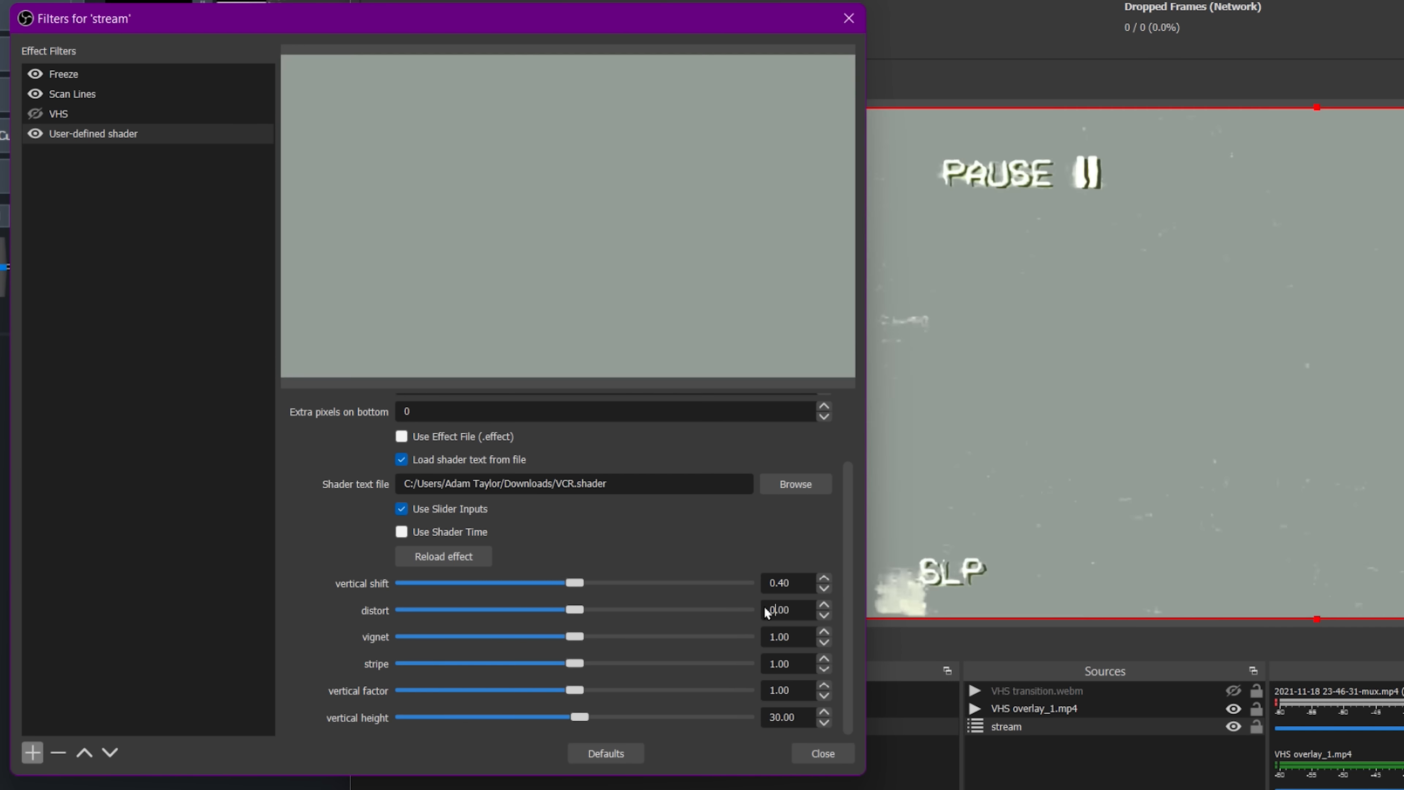
key(BackSpace)
text(1)
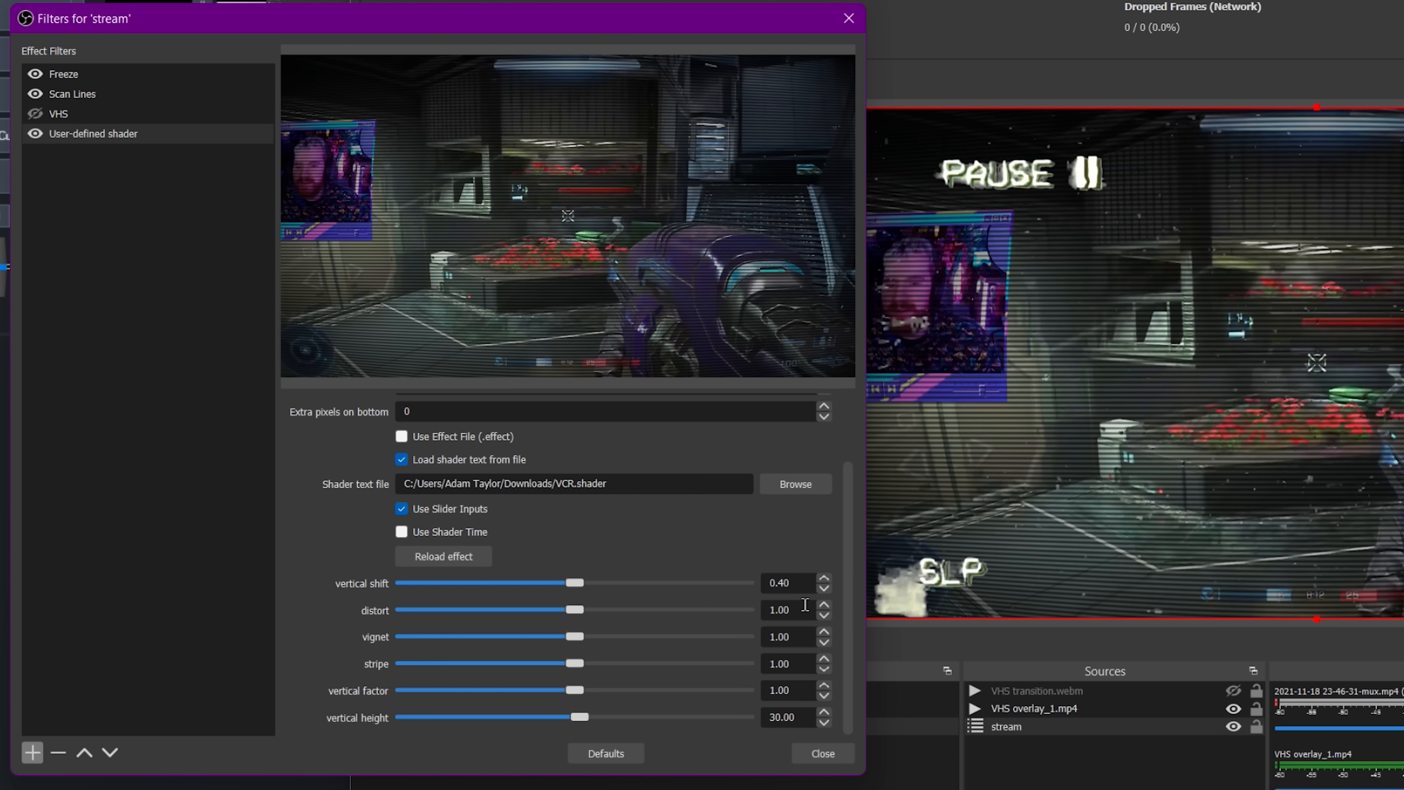
key(BackSpace)
text(2)
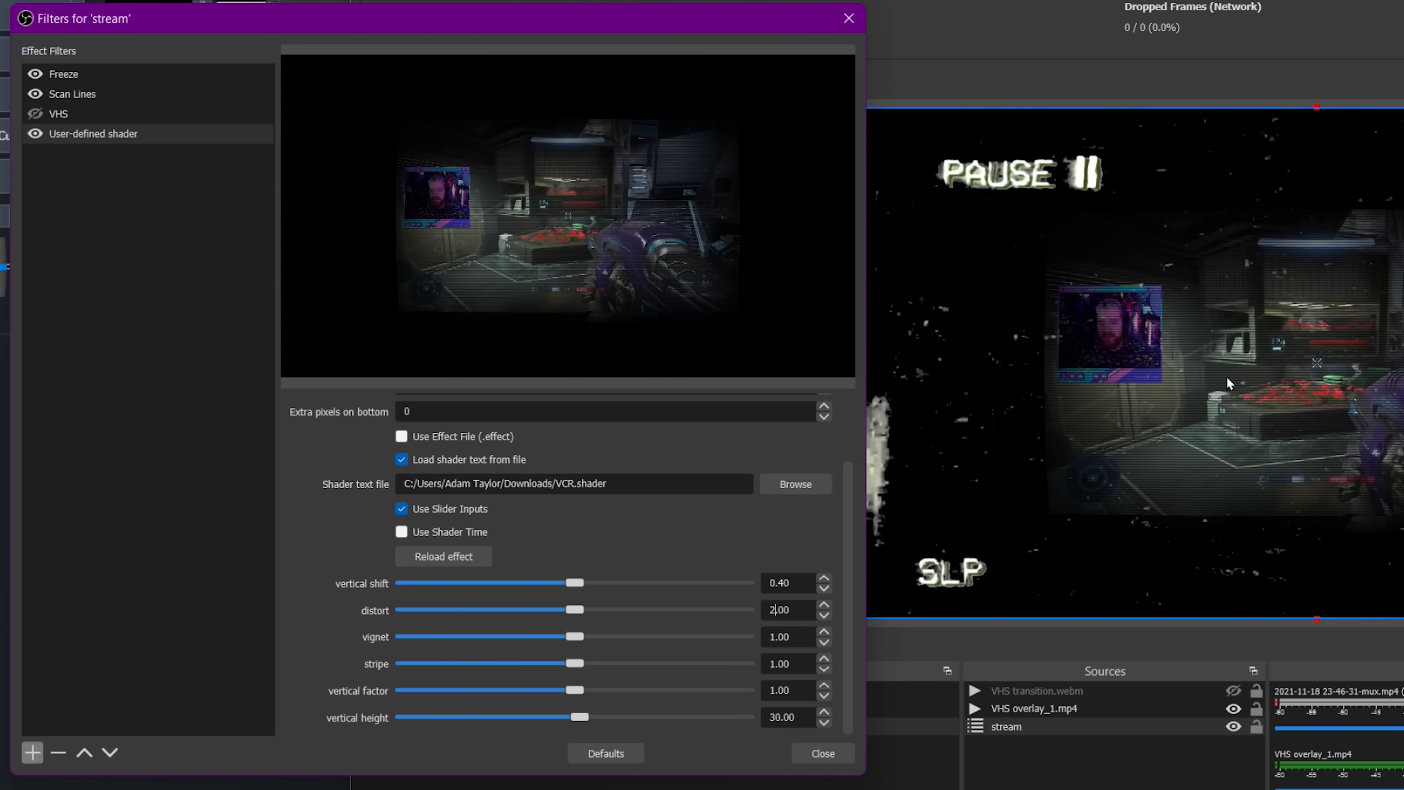
double_click(788, 610)
text(1)
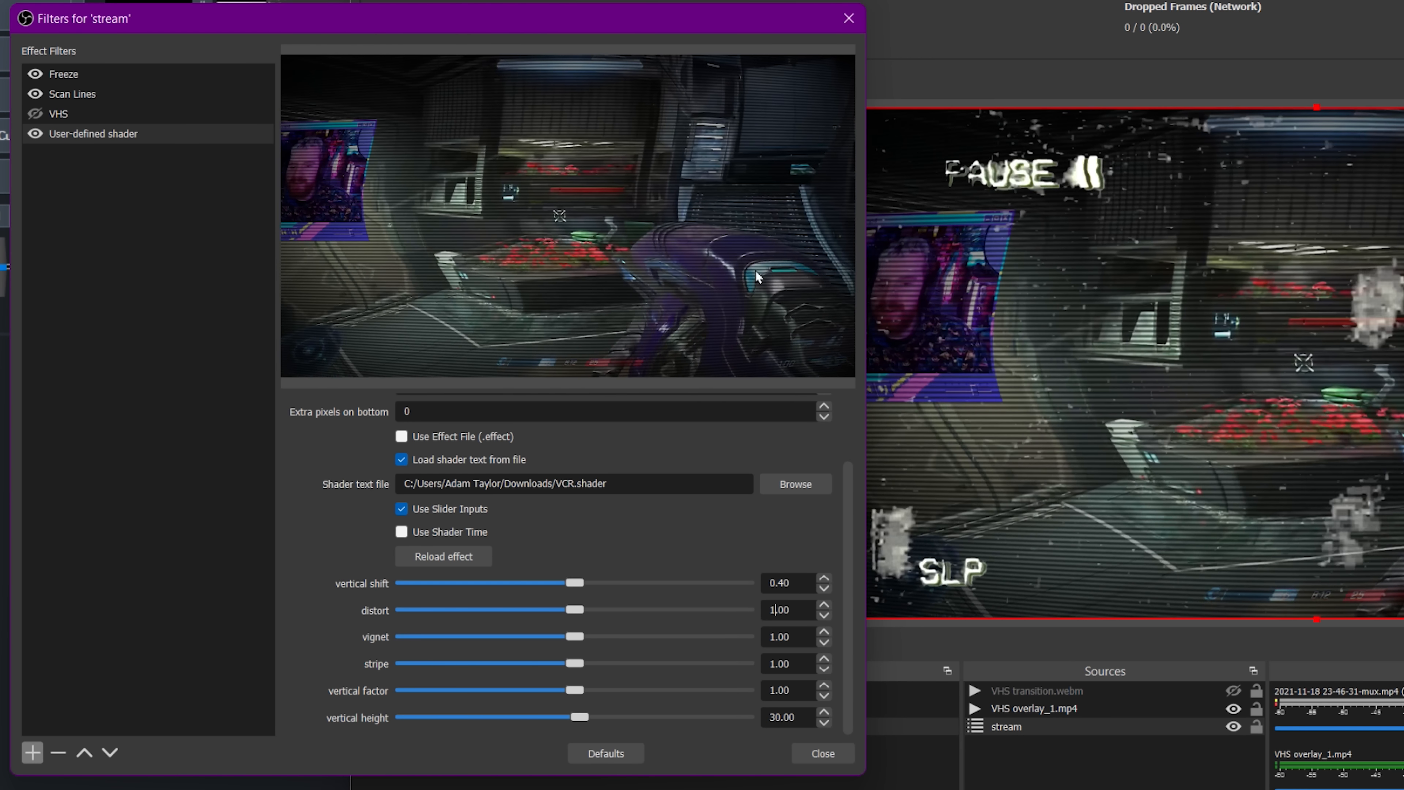
mouse_move(575, 582)
mouse_down()
mouse_move(527, 580)
mouse_move(677, 582)
mouse_move(573, 582)
mouse_up()
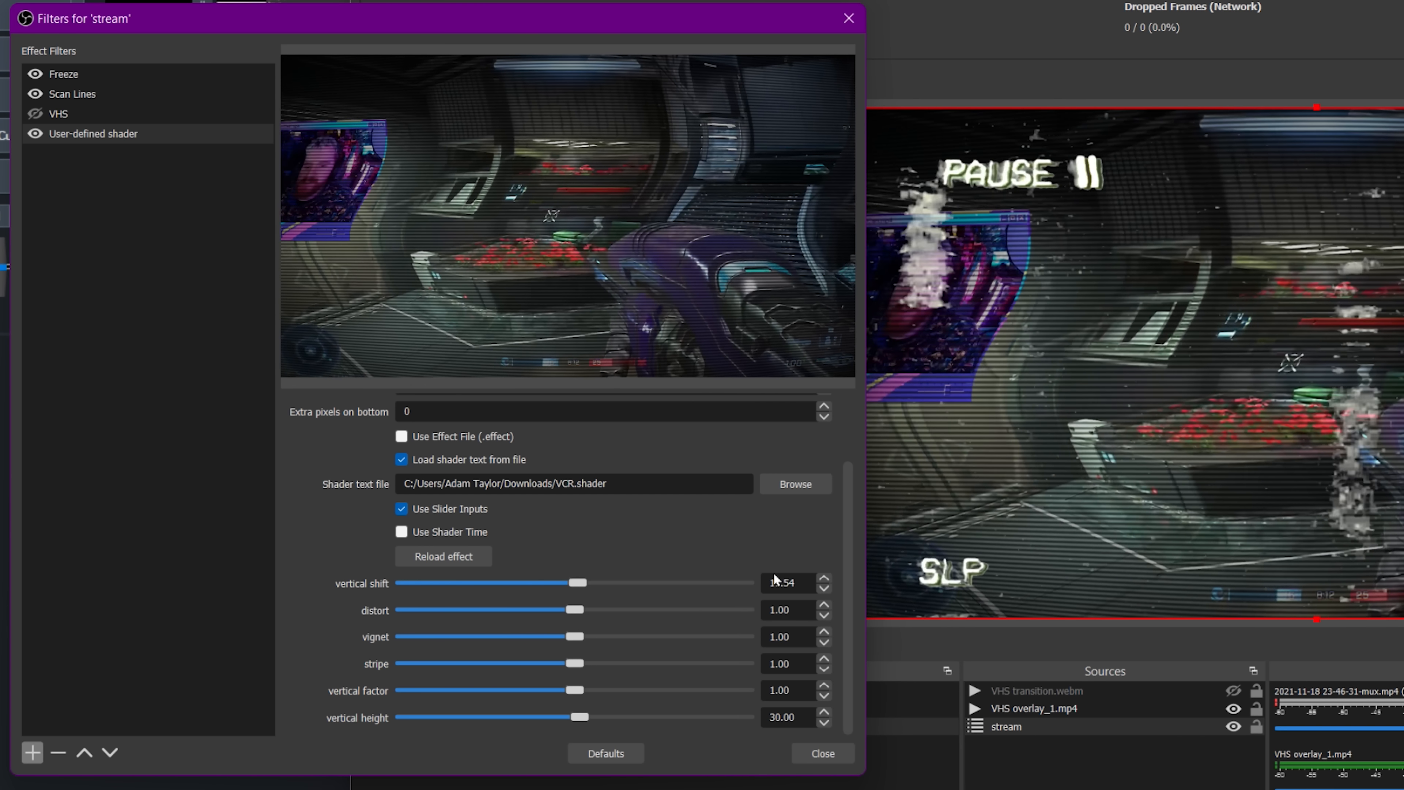
double_click(776, 581)
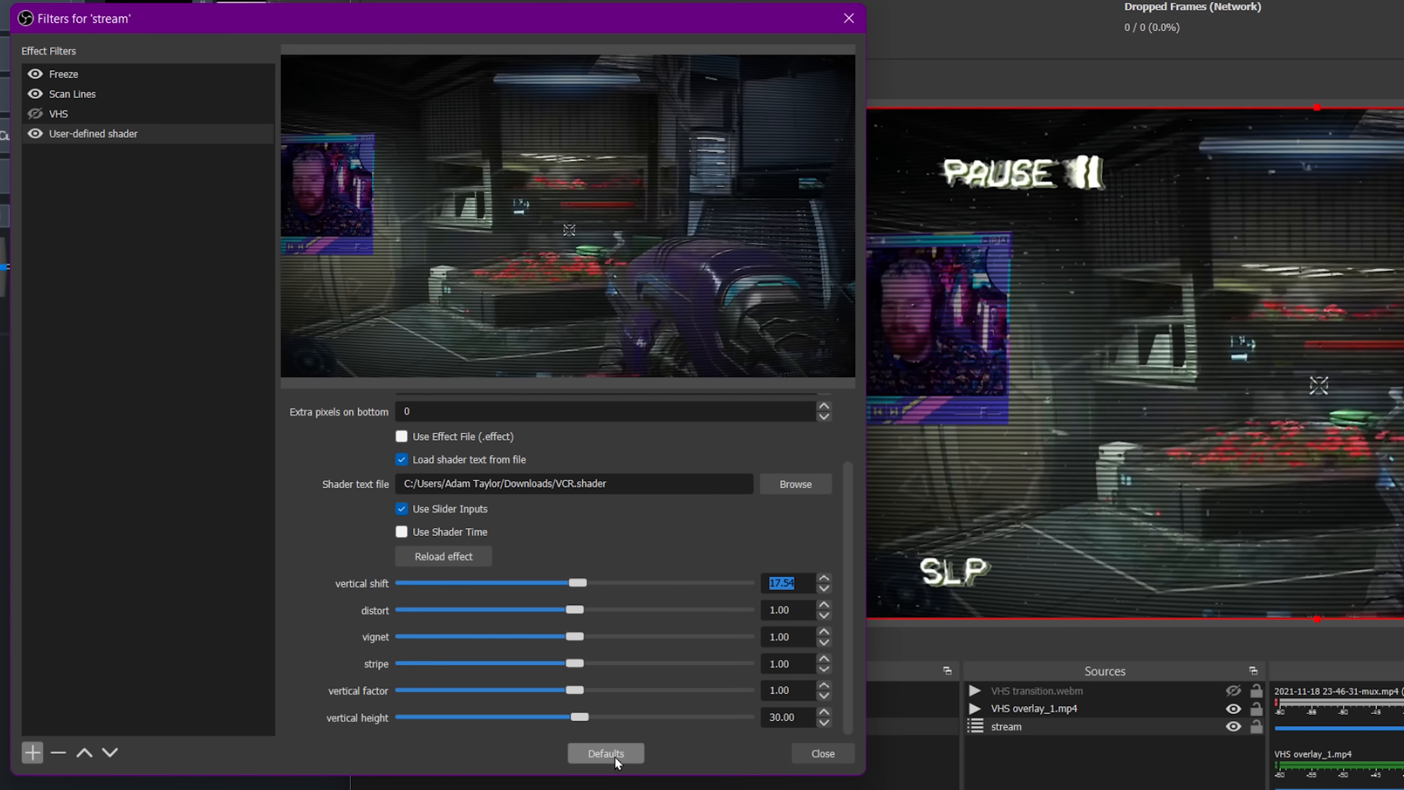
Reset the shader filter to defaults and reload VCR.shader from the Downloads folder.
click(611, 754)
click(485, 514)
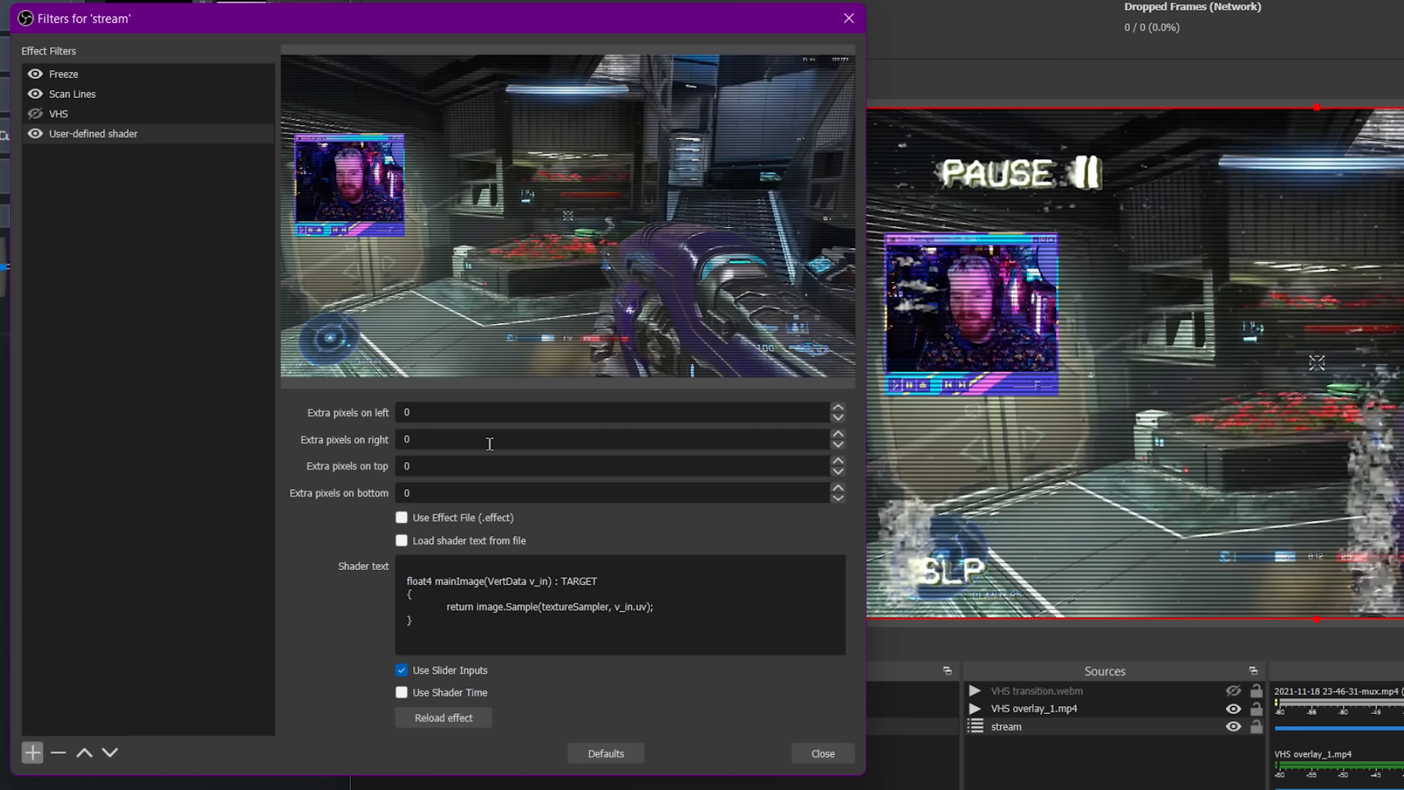
click(487, 545)
click(805, 565)
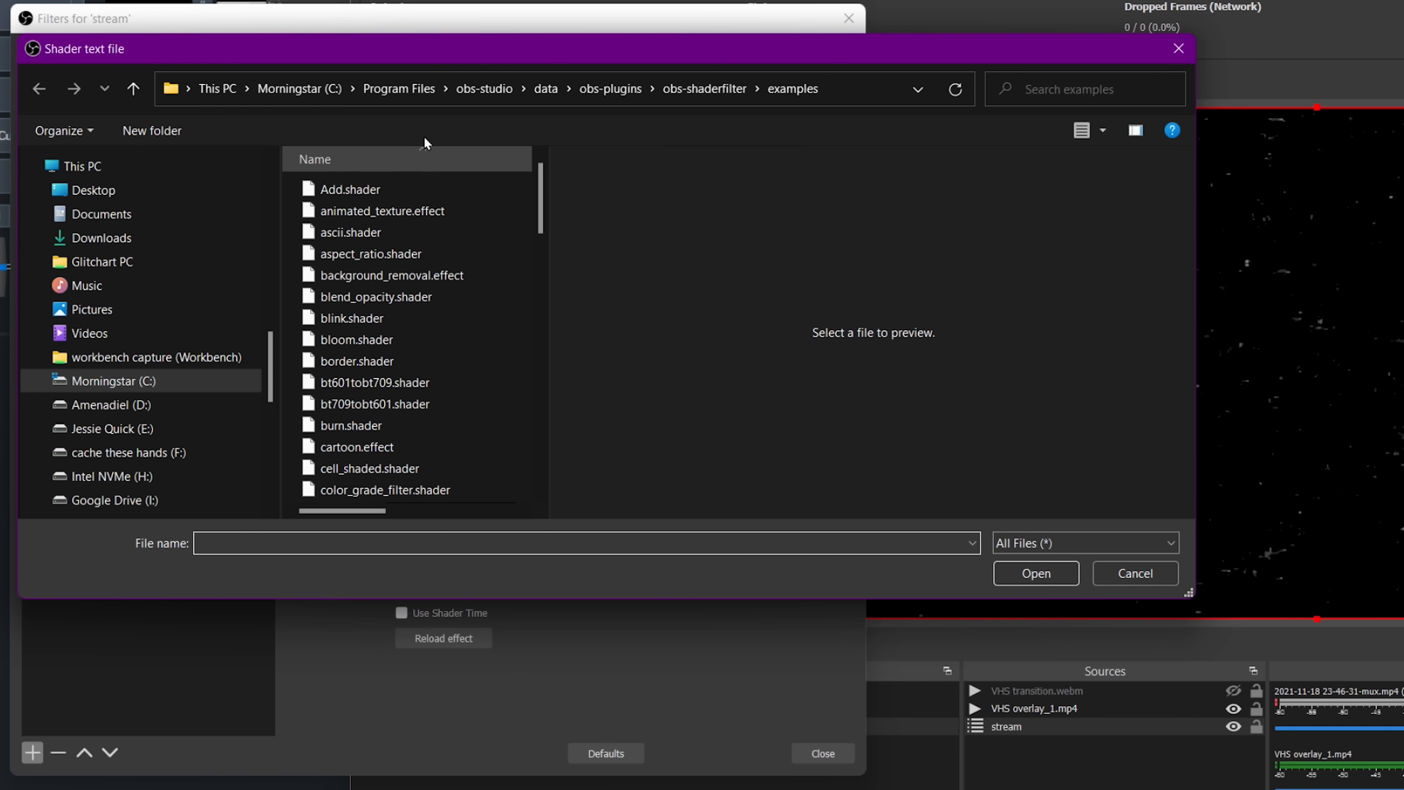
click(128, 246)
double_click(372, 215)
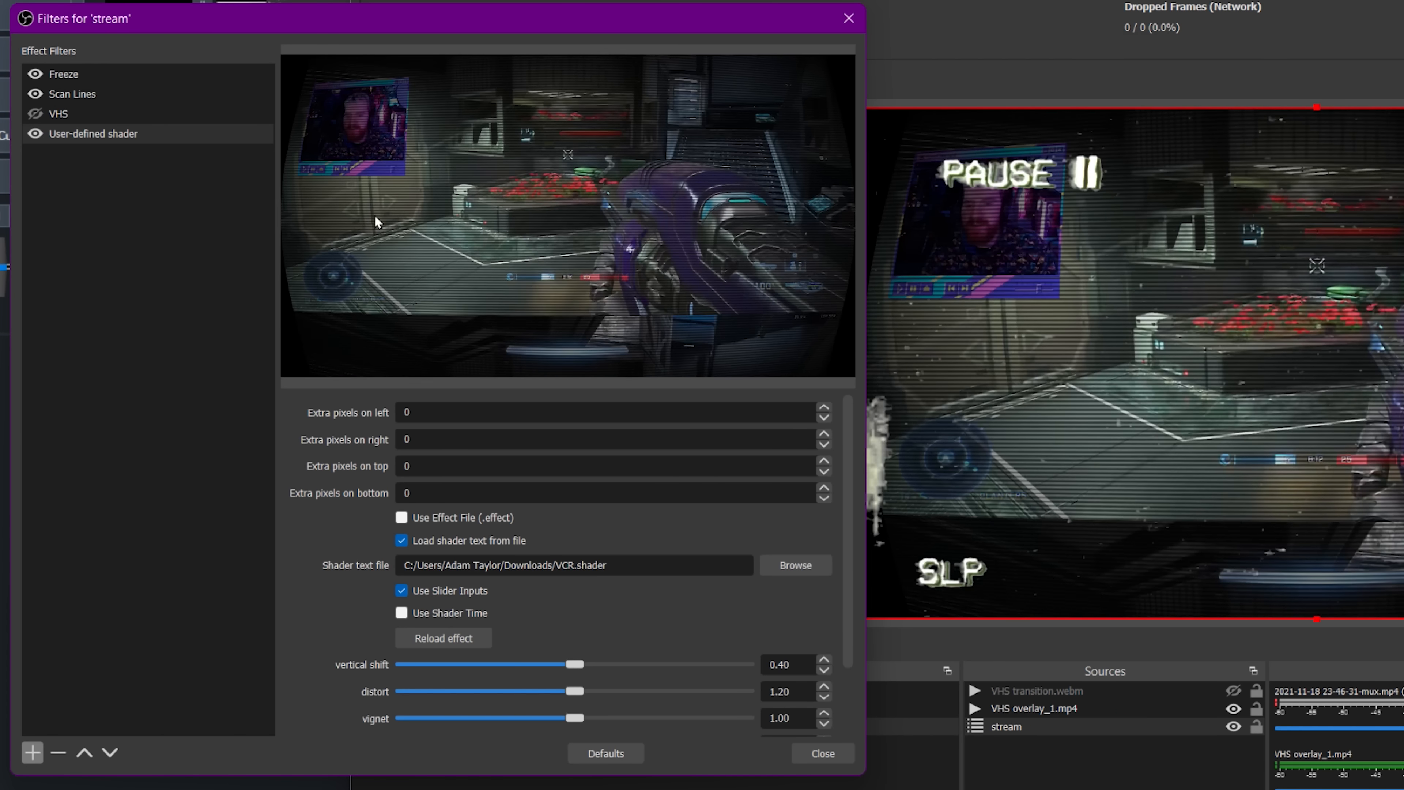
Set the VCR shader's vertical shift to 0.20.
scroll(832, 616, down, 4)
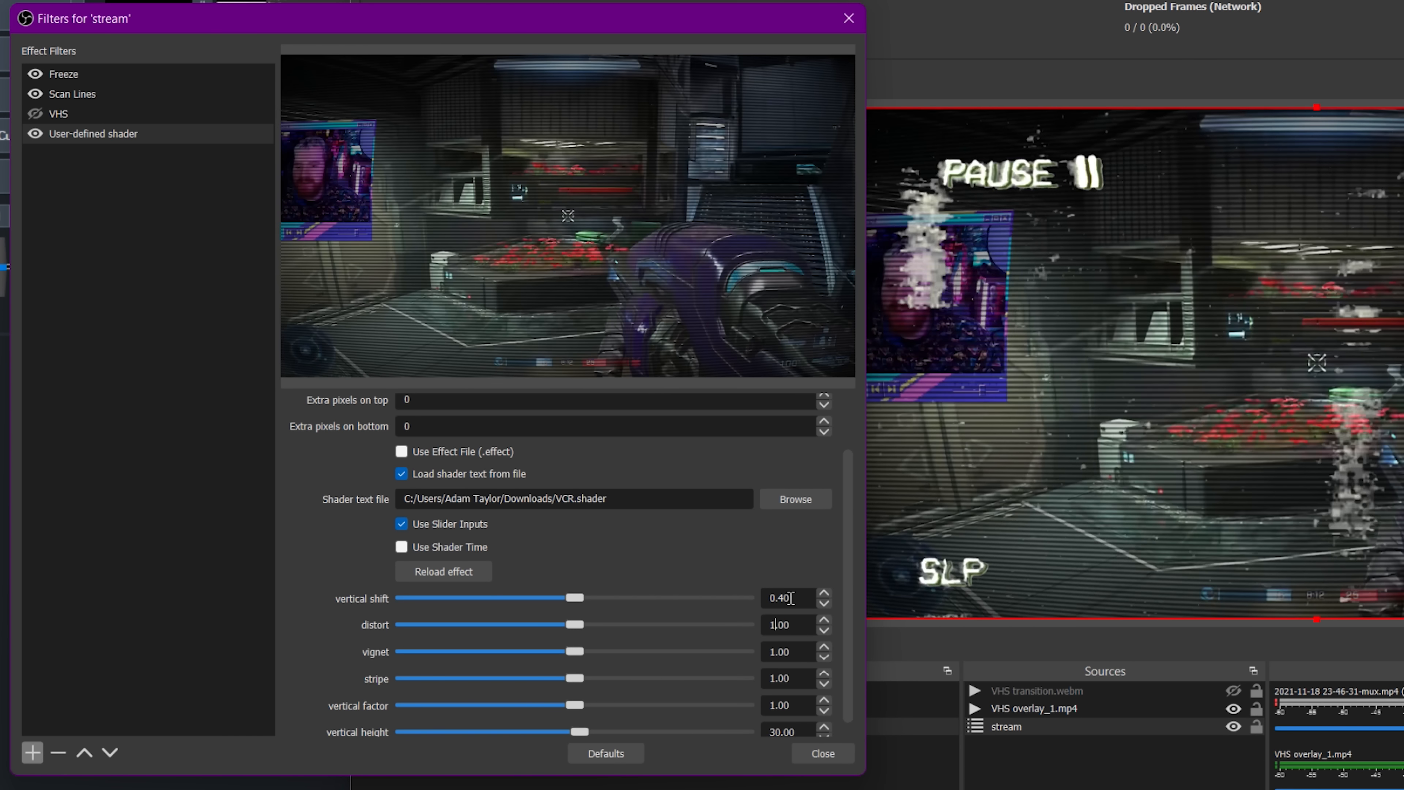
double_click(791, 598)
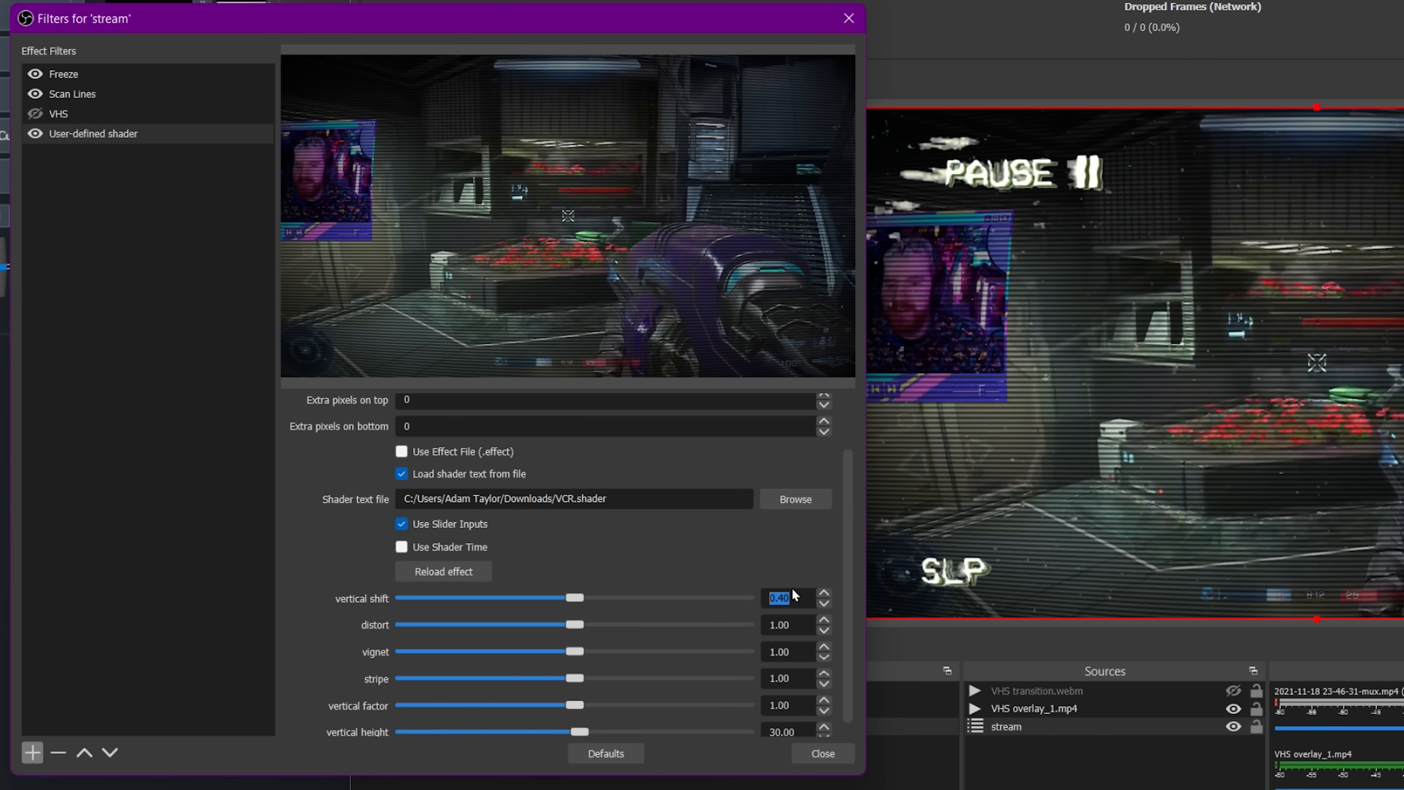
text(0.2)
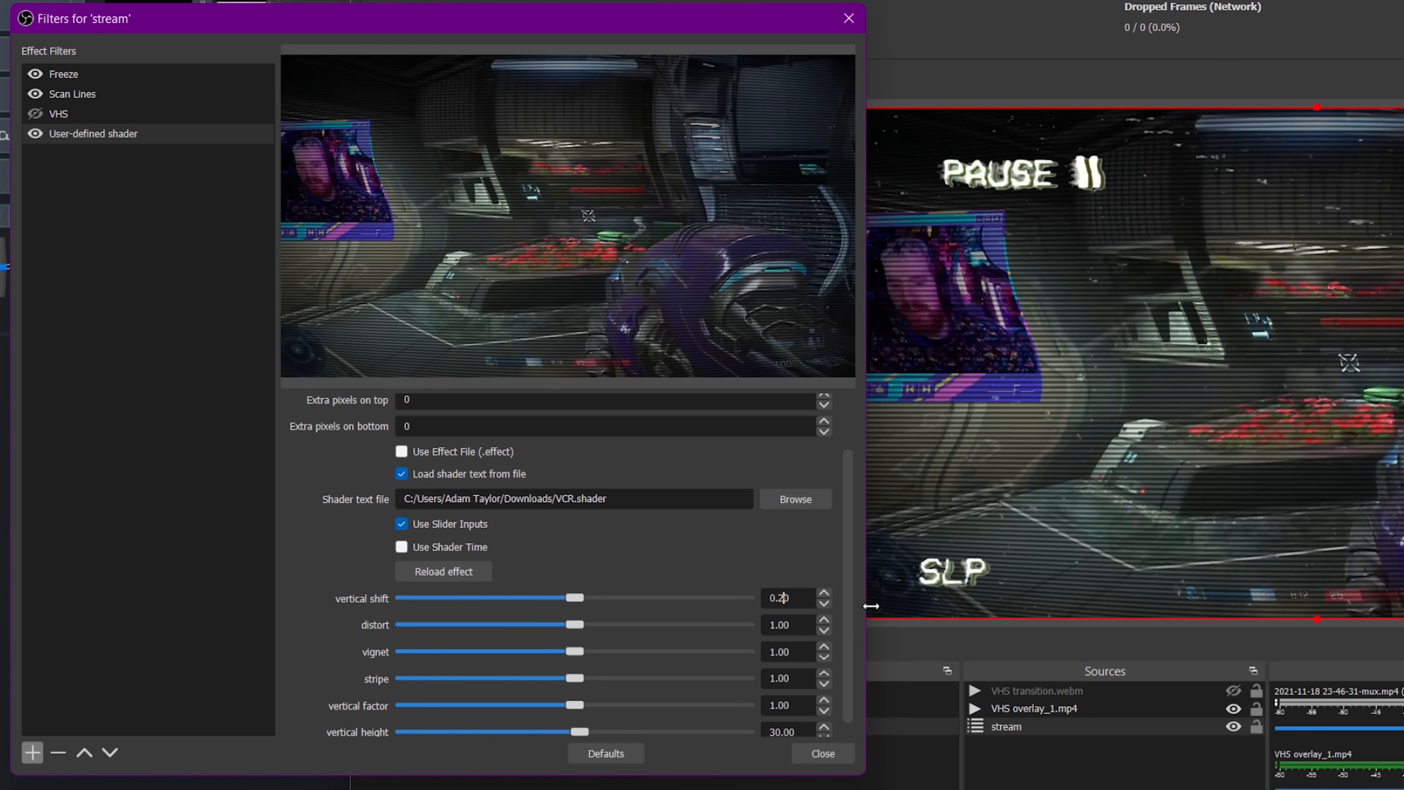
Set the VCR shader's vignette to -0.50.
click(800, 656)
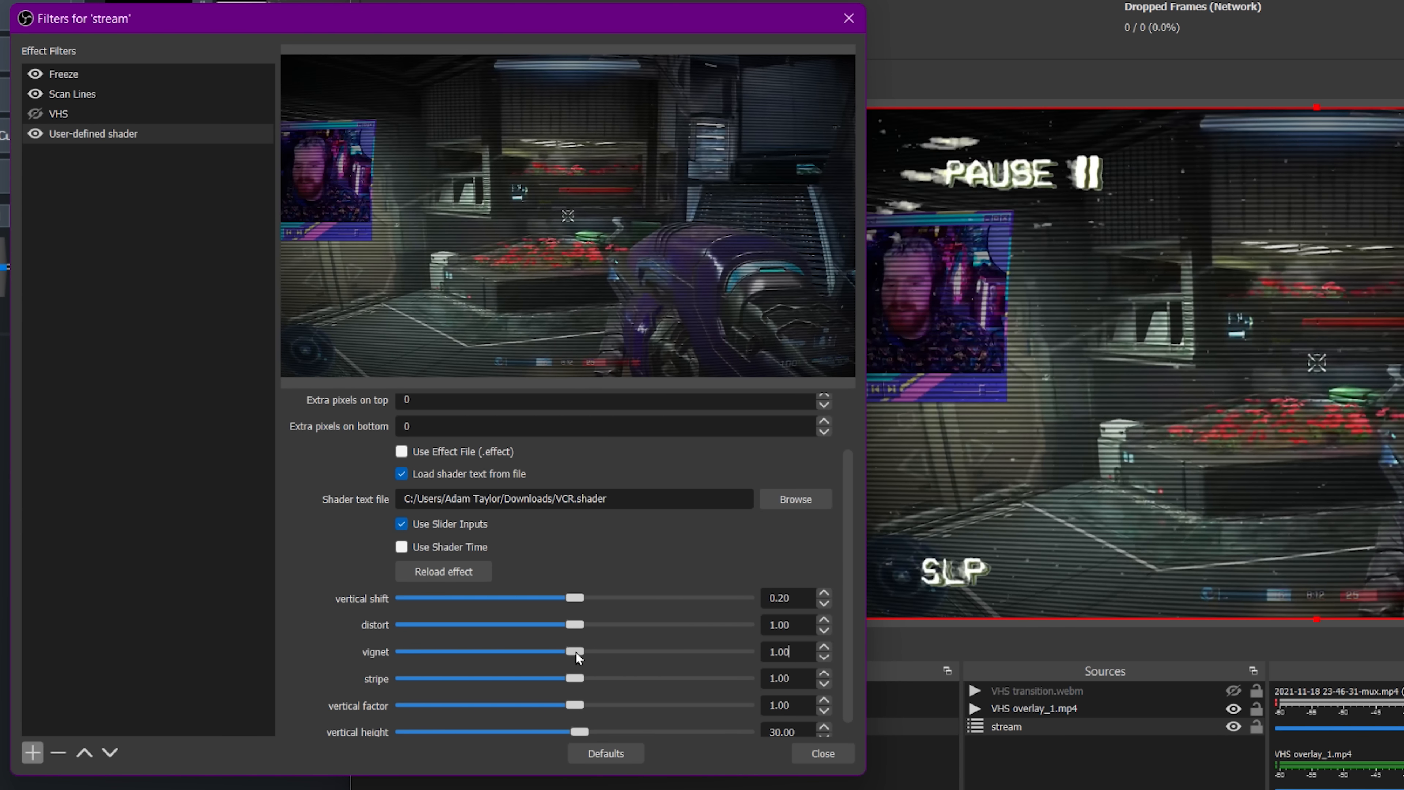
drag(576, 652, 574, 652)
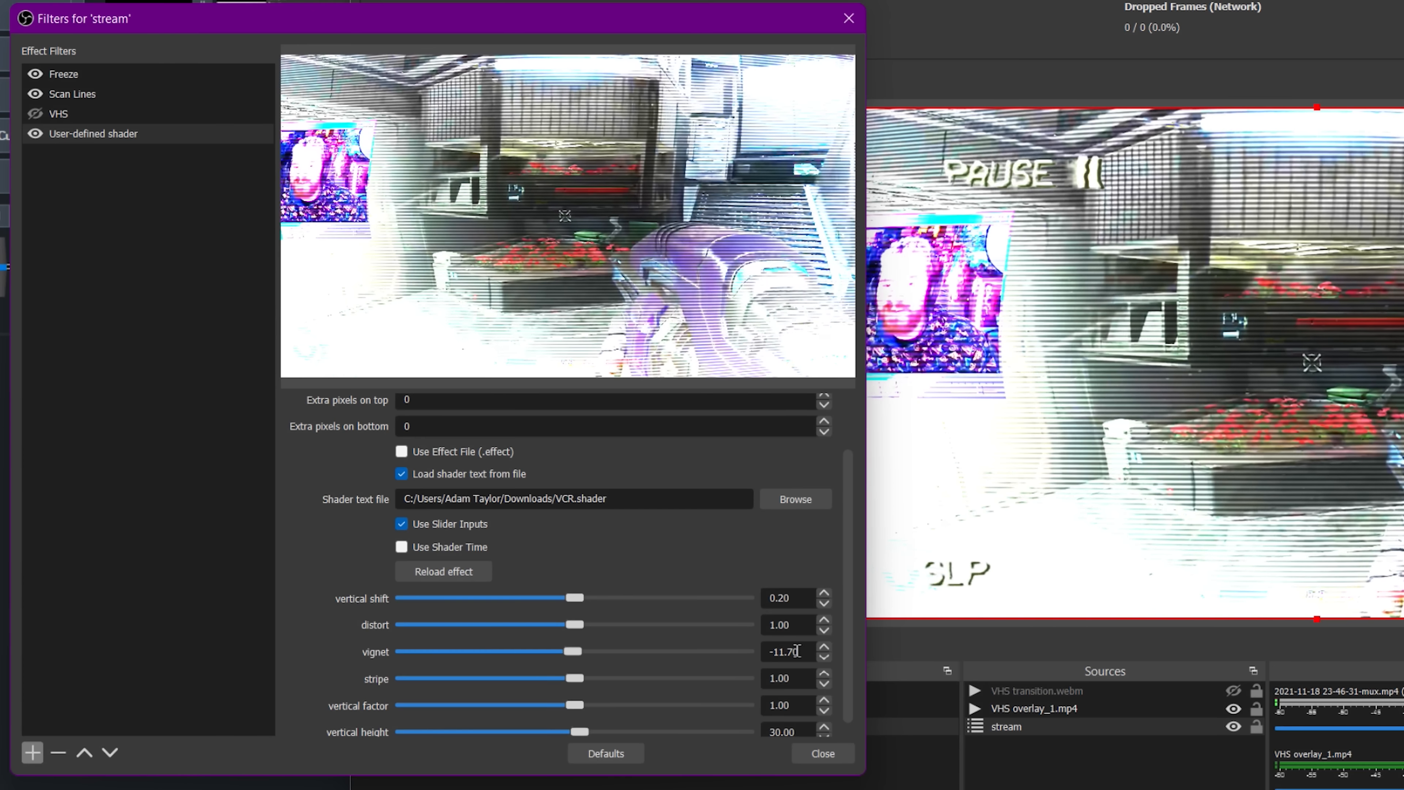
drag(796, 651, 718, 649)
text(0.)
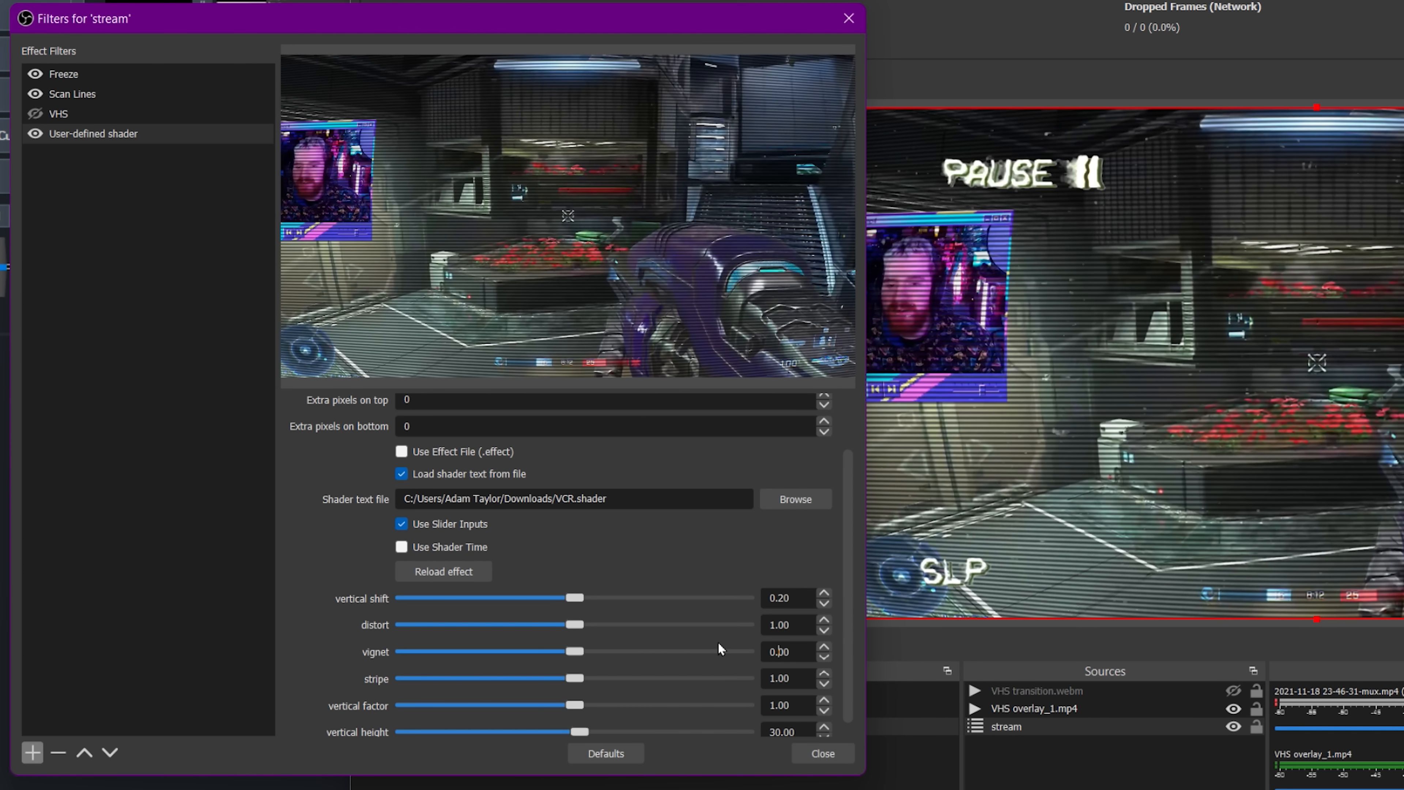
text(5)
key(Home)
text(-)
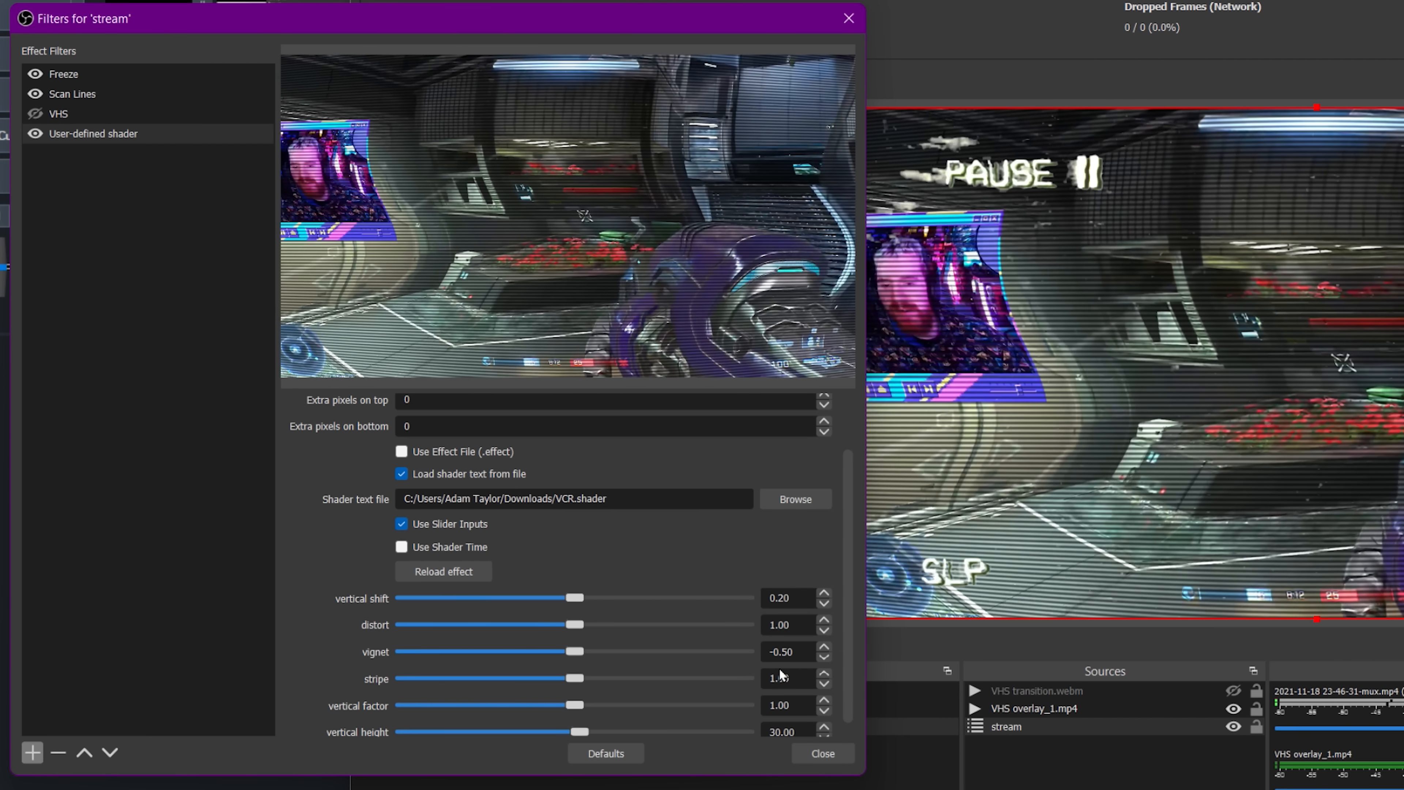
Raise stripe to about 105.26 and lower vertical height to about 11.70 with the sliders, then close the filters dialog.
click(780, 676)
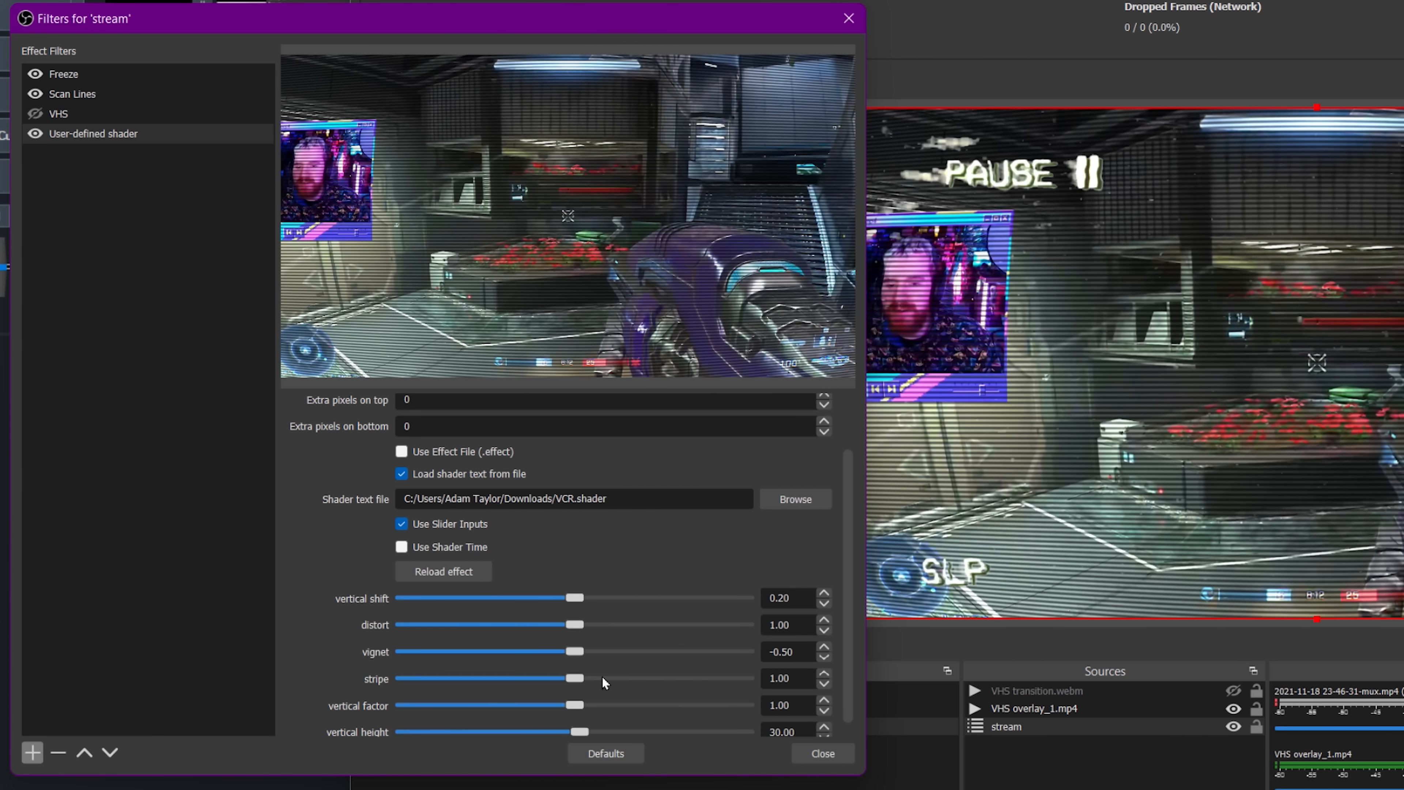
mouse_move(580, 677)
mouse_down()
mouse_move(753, 680)
mouse_move(498, 677)
mouse_move(593, 678)
mouse_up()
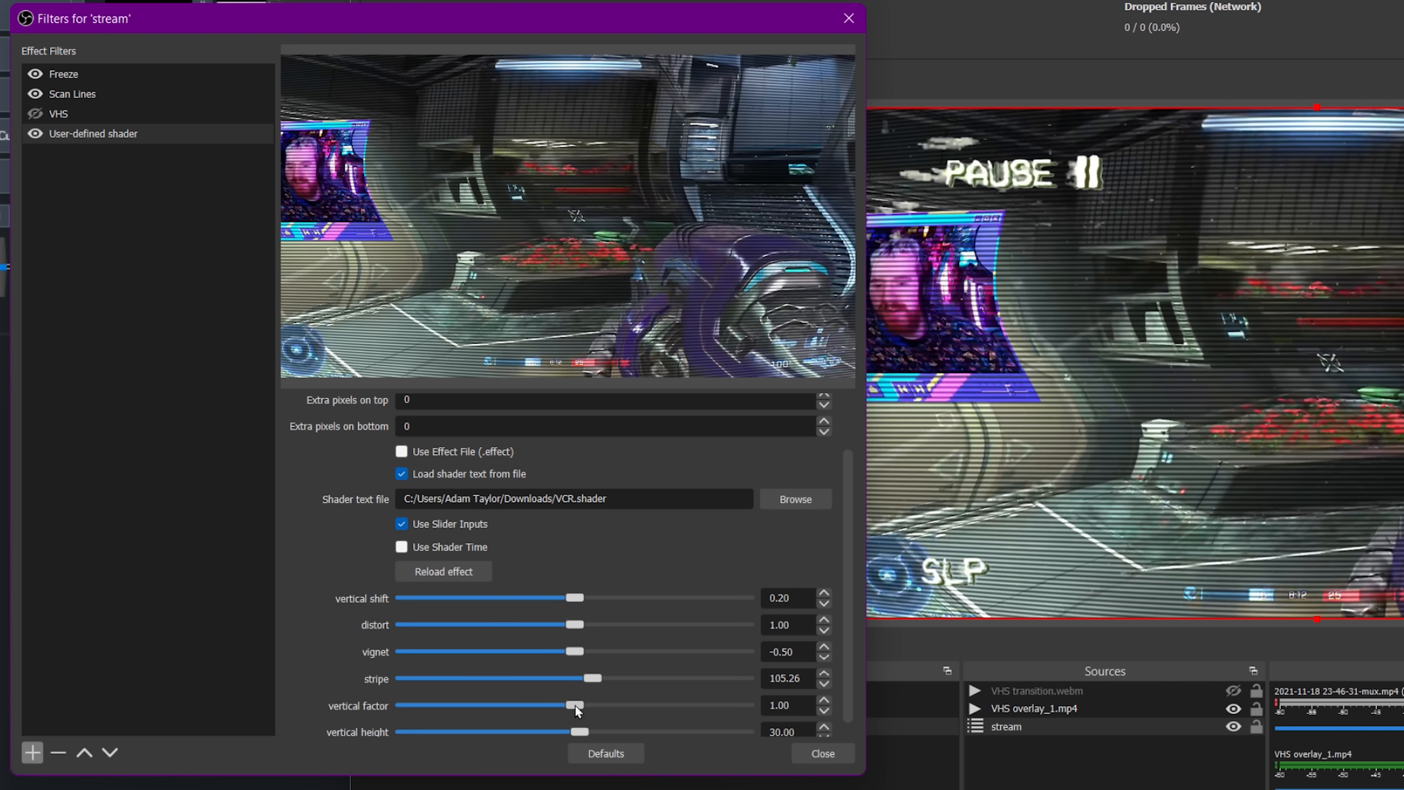
scroll(607, 726, down, 1)
drag(576, 718, 572, 719)
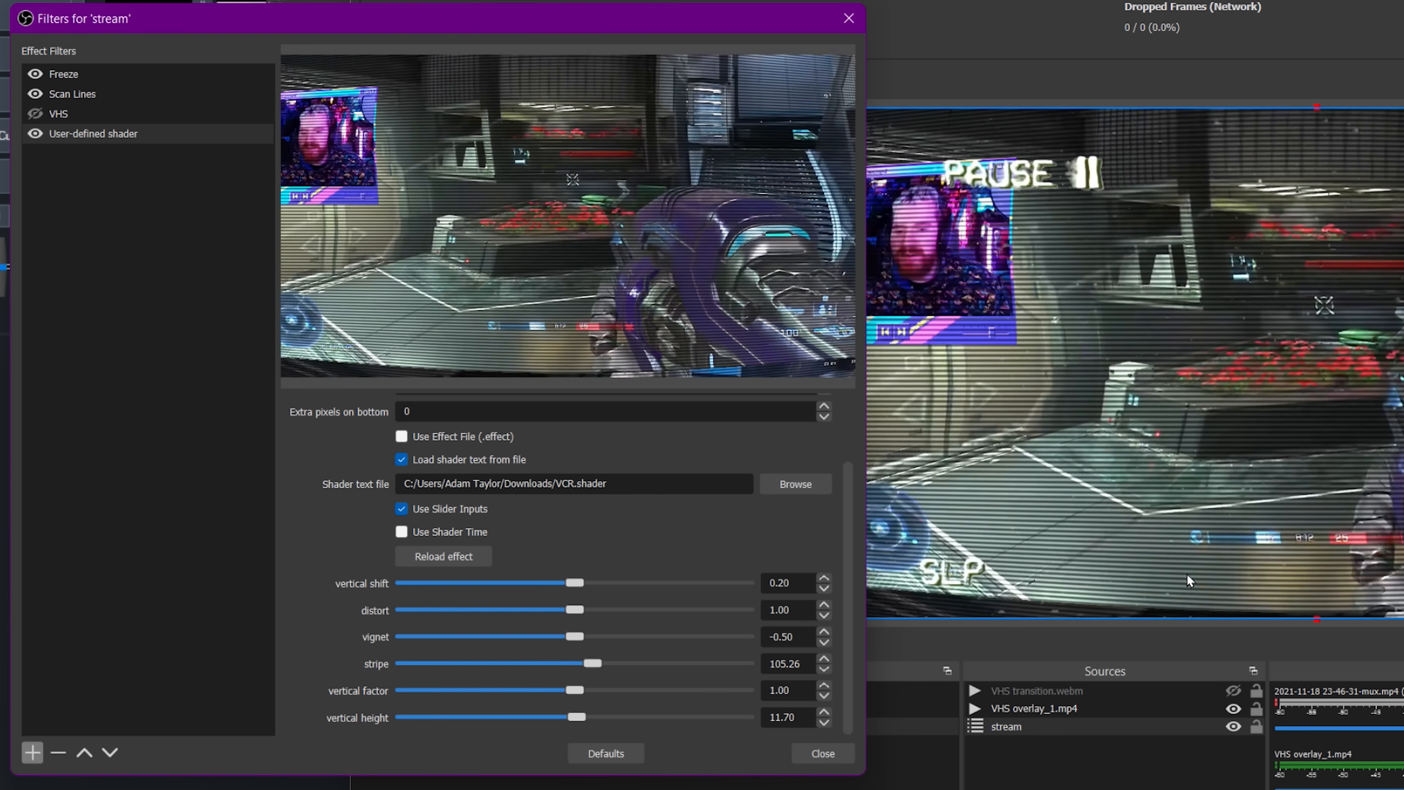
scroll(848, 407, up, 2)
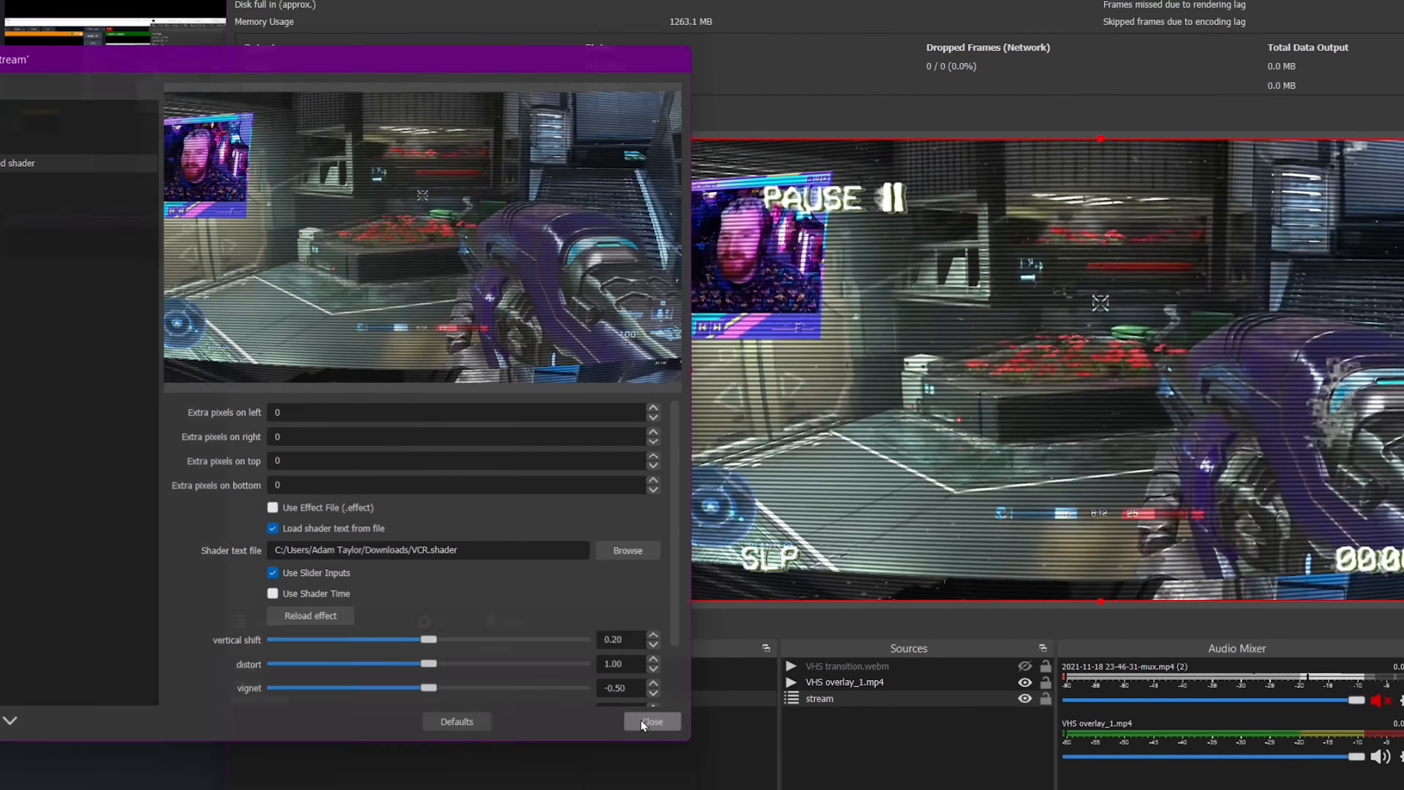
click(823, 753)
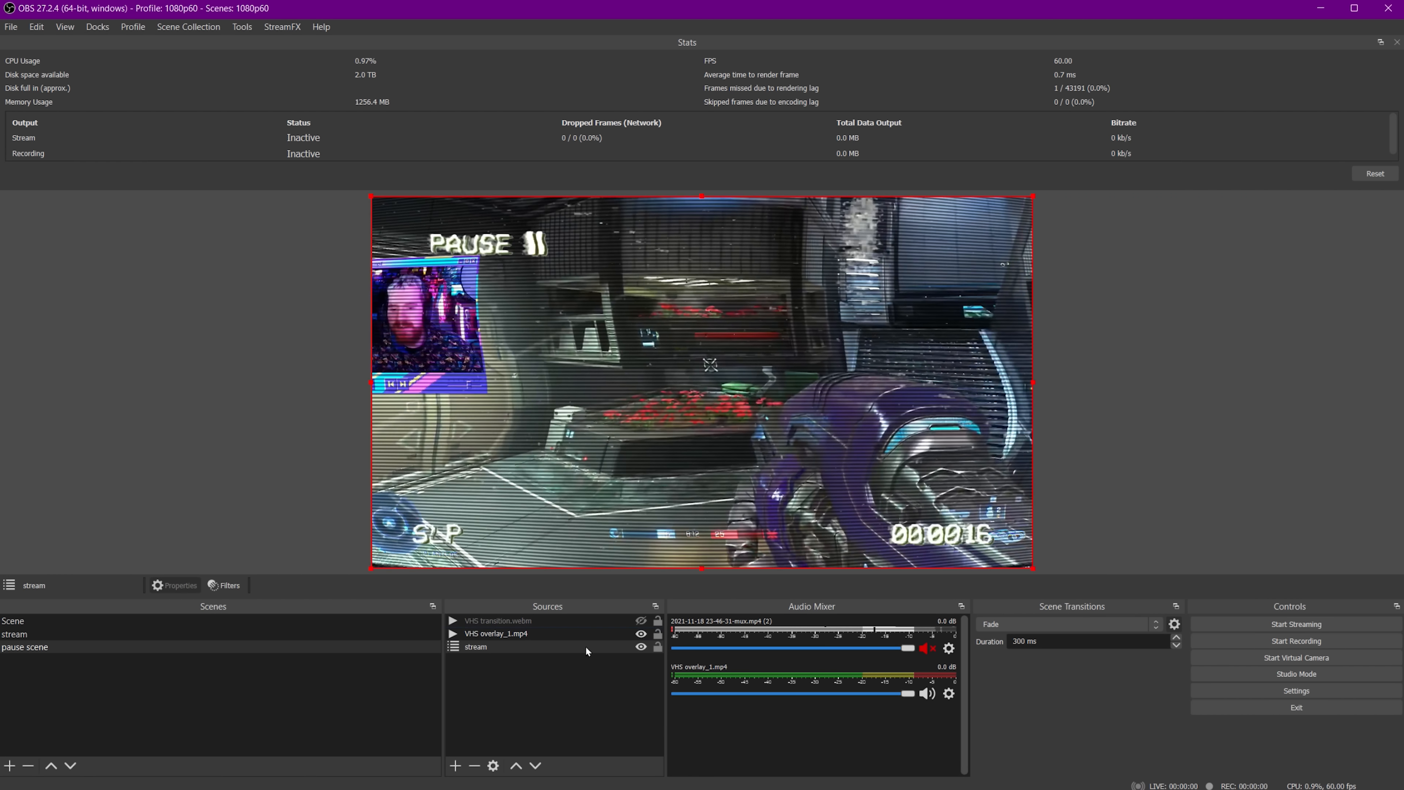
click(228, 585)
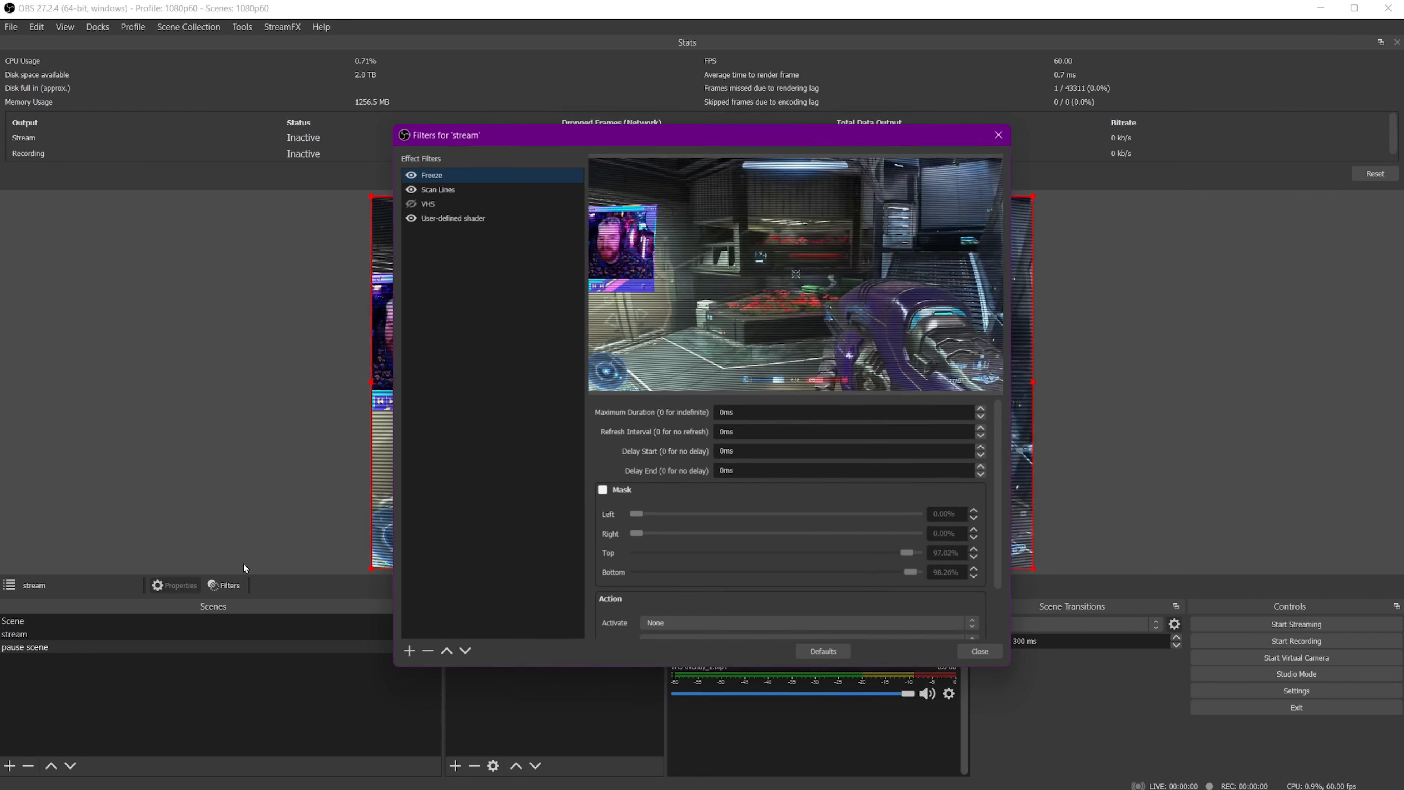
drag(691, 132, 44, 130)
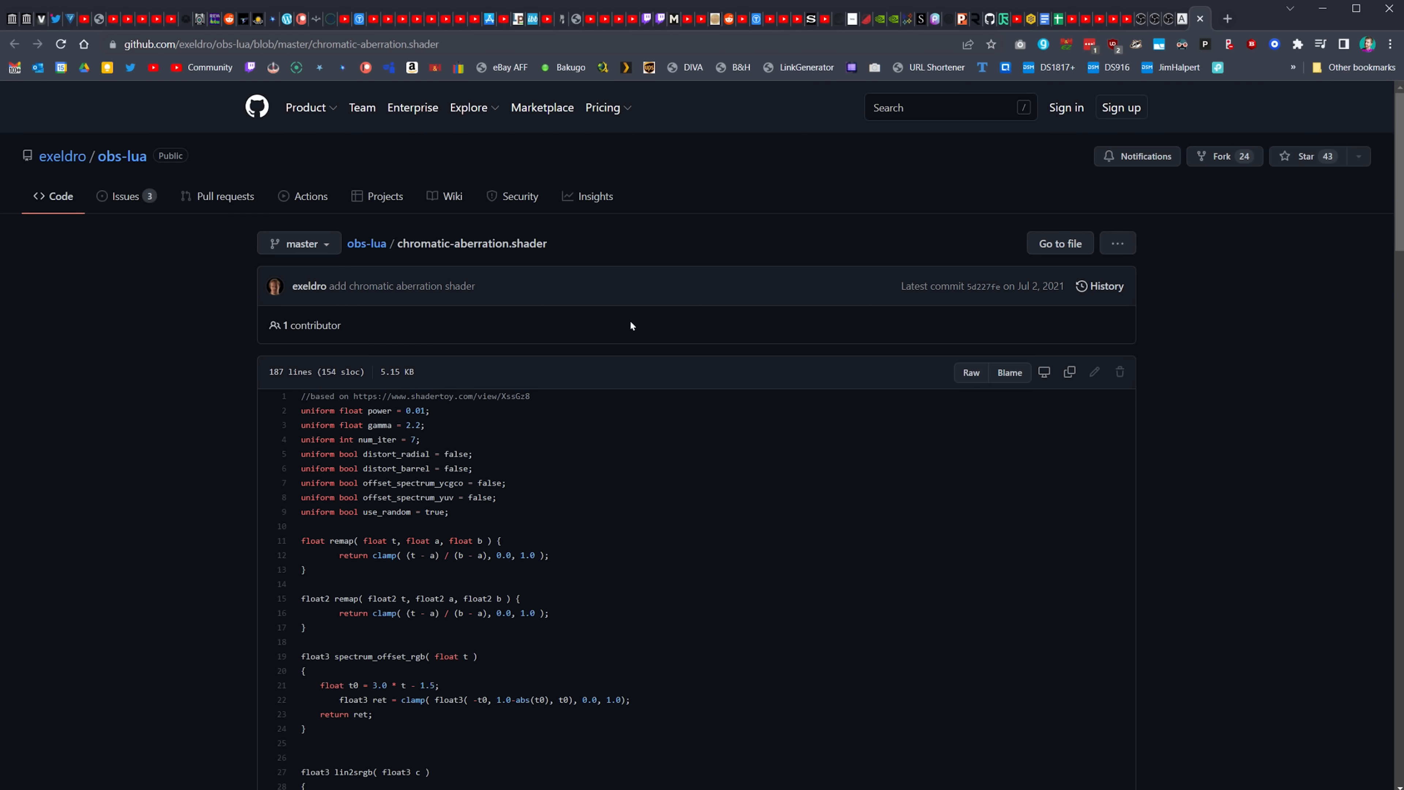
Browse the chromatic-aberration shader page and the obs-lua repository's file list on GitHub.
scroll(548, 450, down, 20)
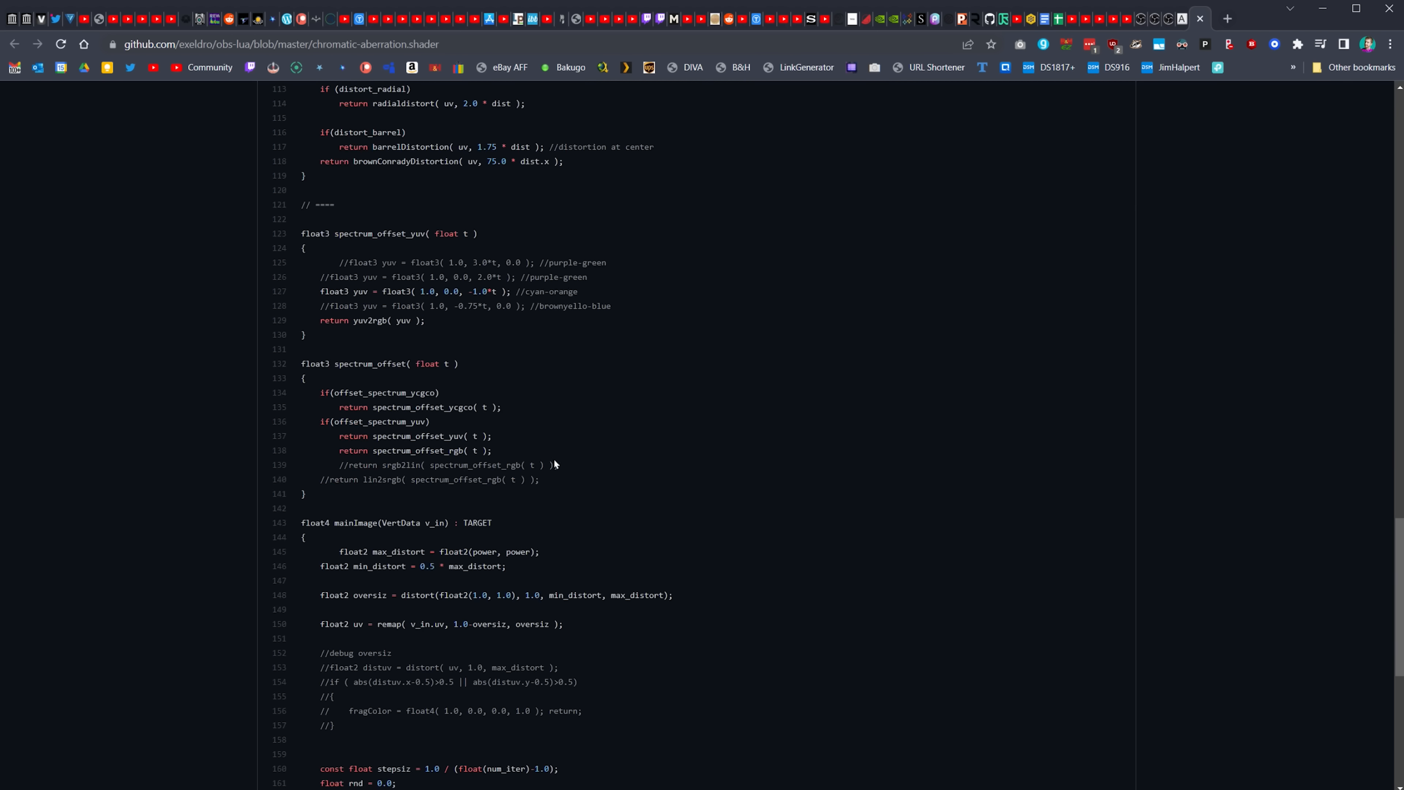
scroll(556, 457, up, 20)
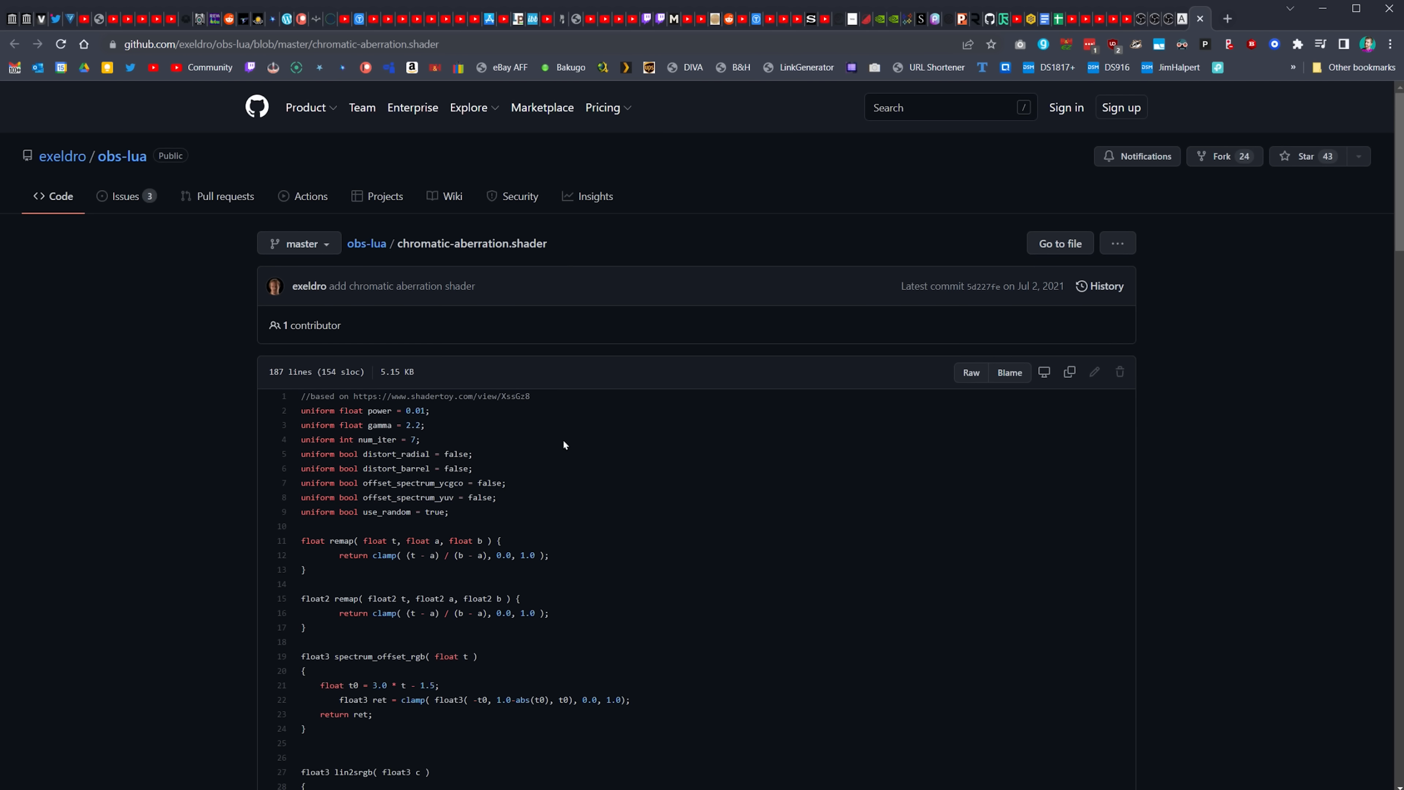
click(350, 250)
scroll(471, 514, down, 1)
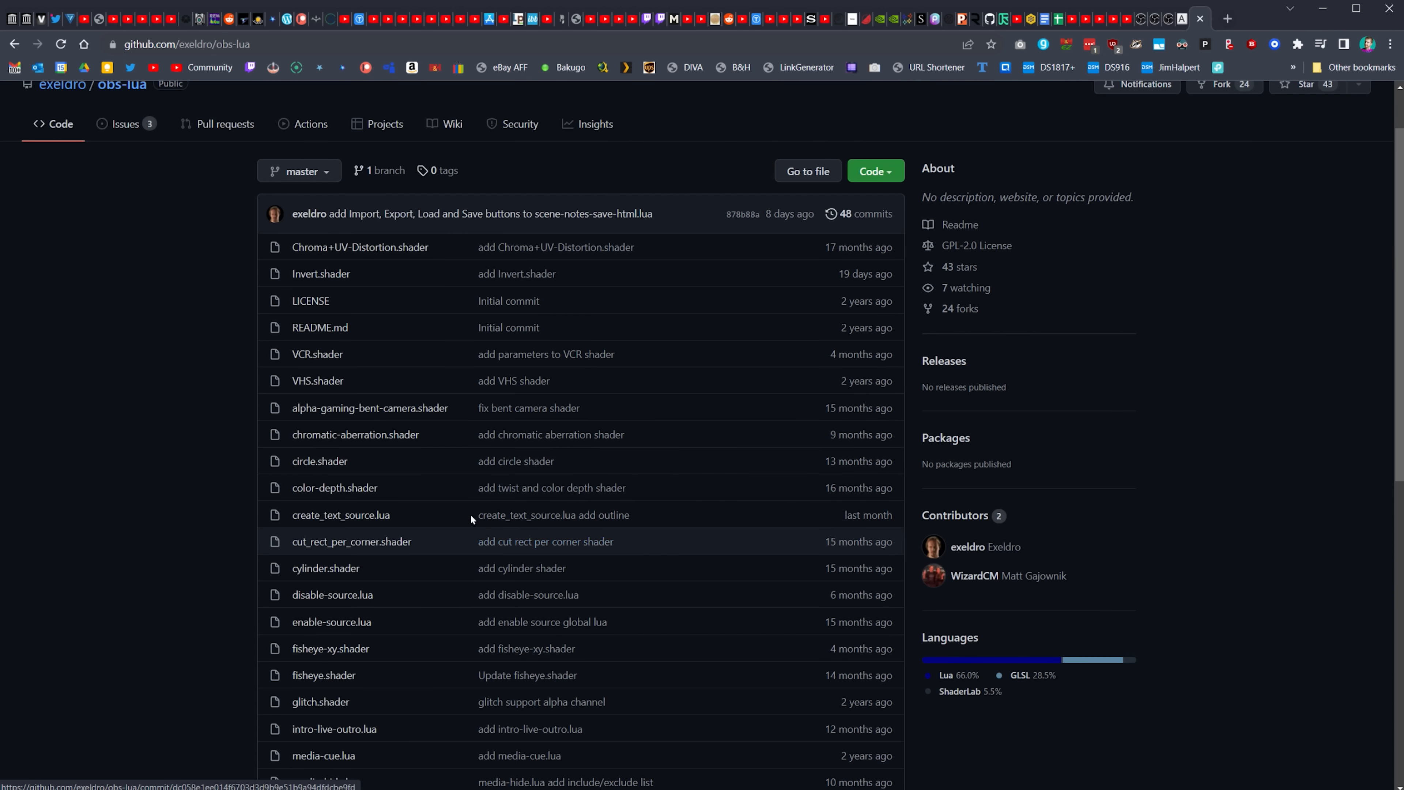
Open the chromatic-aberration.shader file on GitHub to get its shader code.
right_click(400, 437)
click(362, 434)
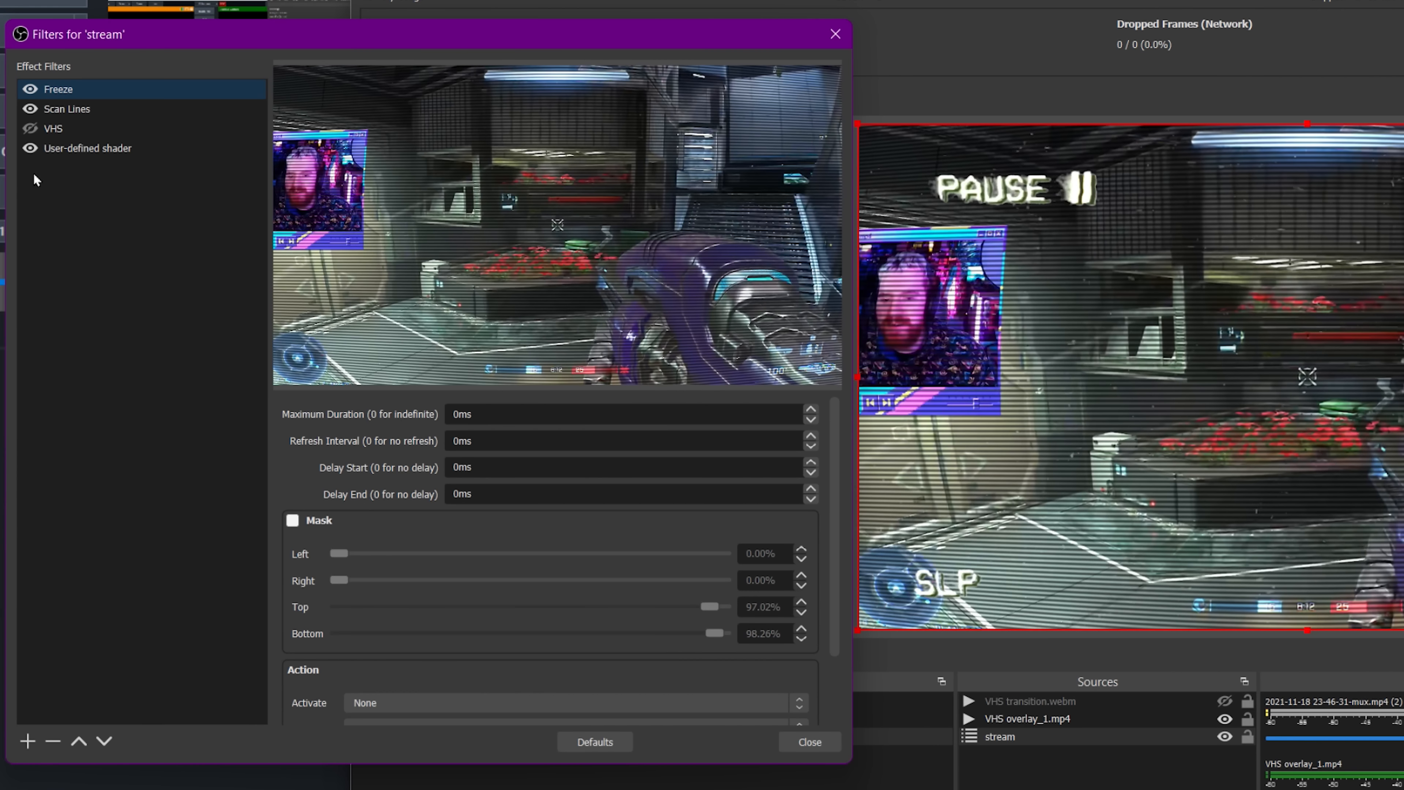
click(119, 148)
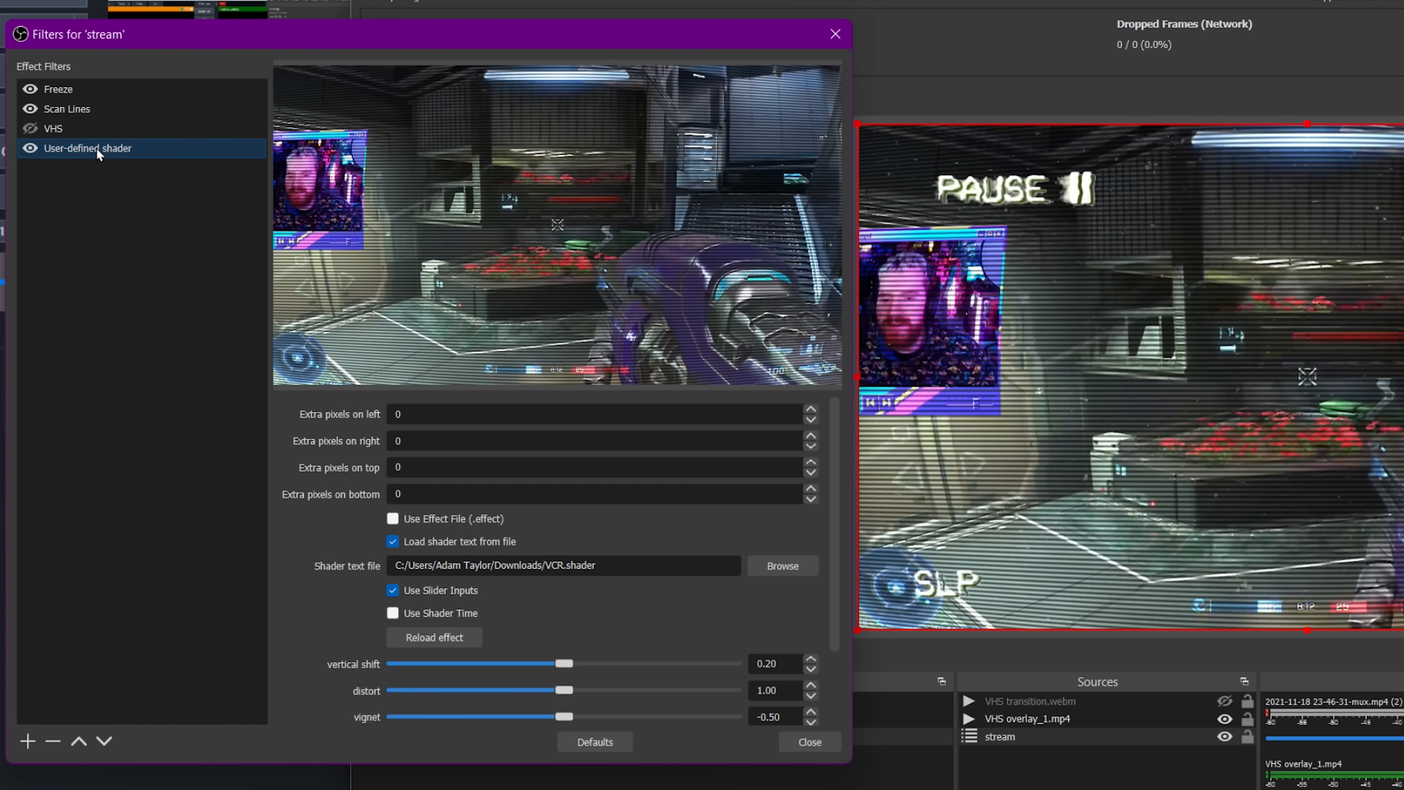
Rename the stream's user-defined shader filter to VCR.
right_click(97, 149)
click(145, 219)
text(VCR)
key(Return)
Add a new User-defined shader filter named Chromatic Aberration and paste the copied shader code into it.
click(29, 740)
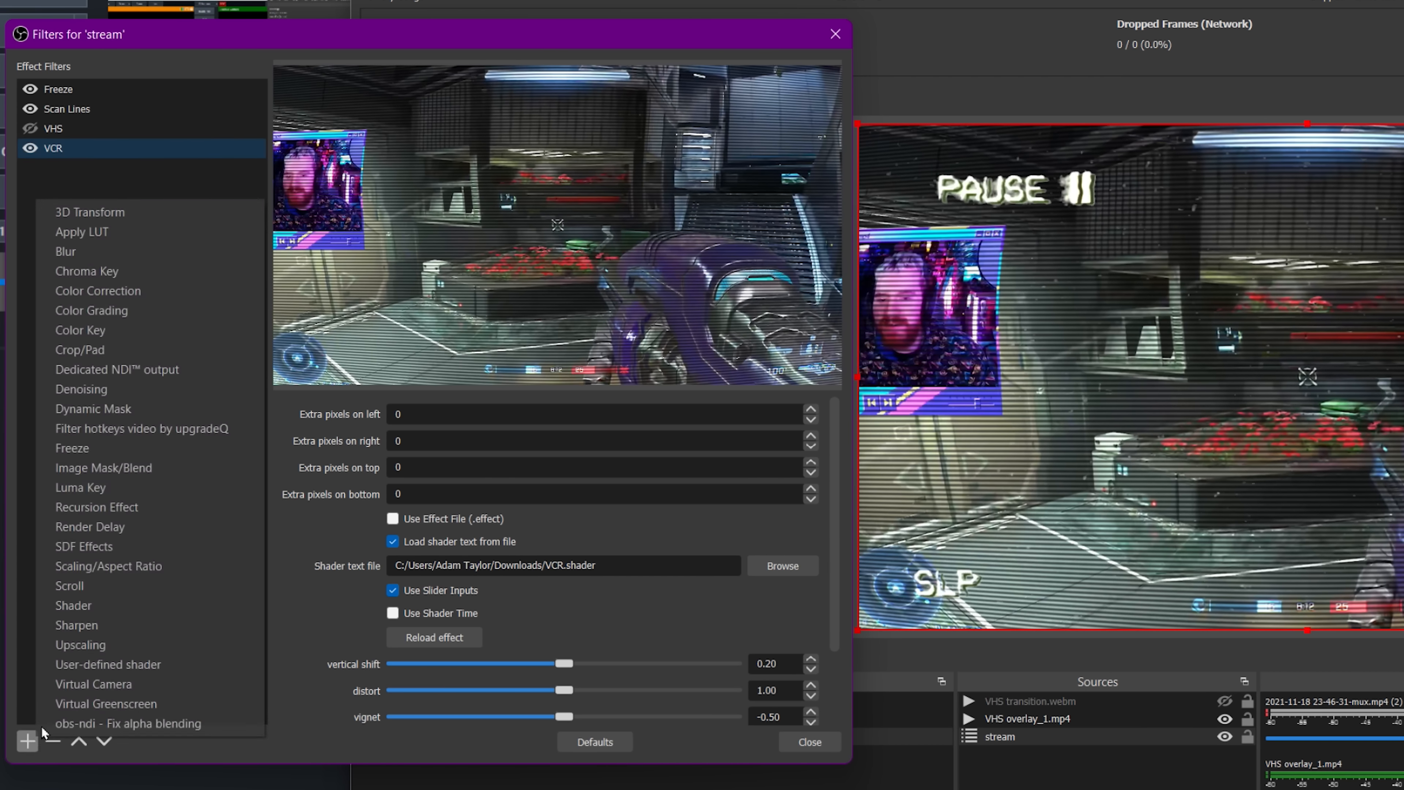
click(138, 670)
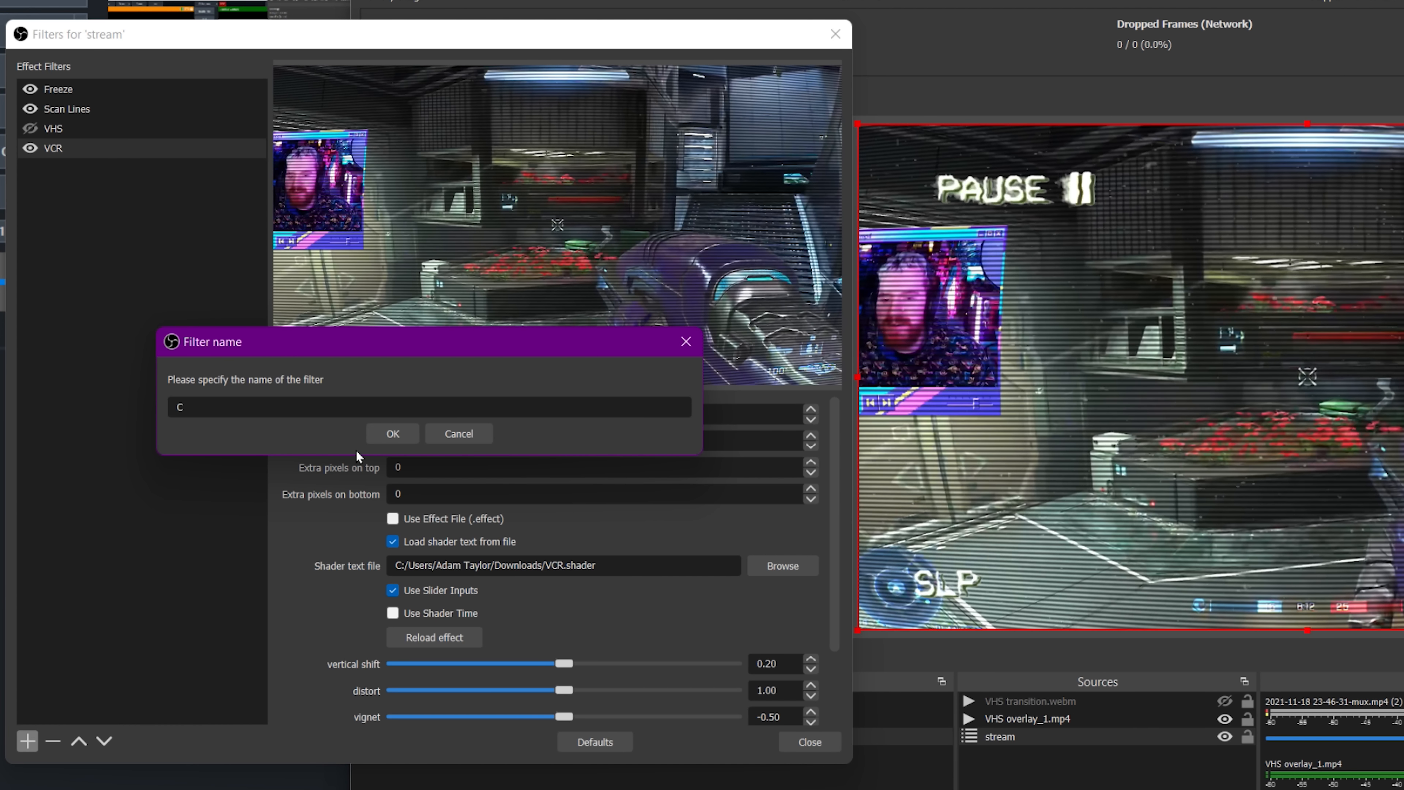
text(Chromatic Aberration)
key(Return)
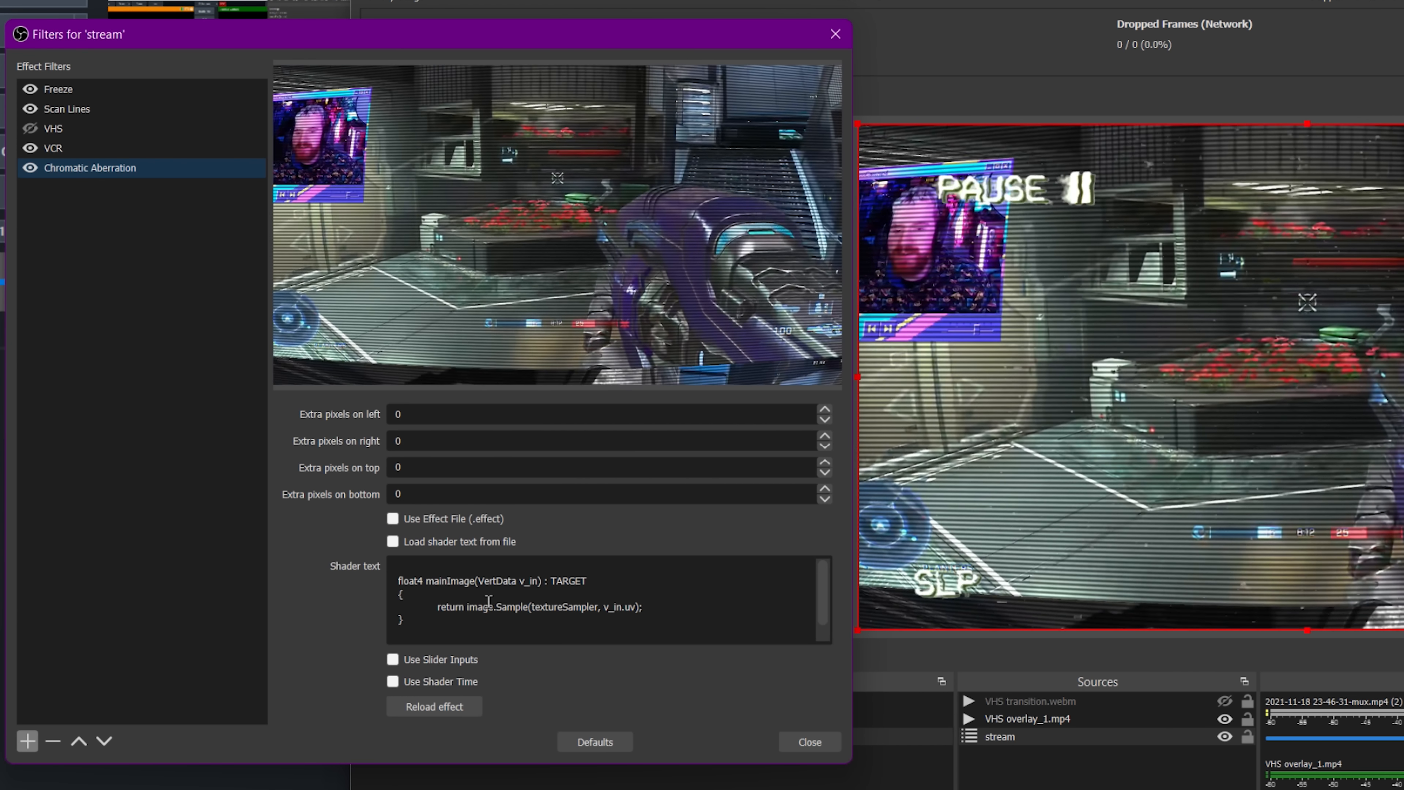
key(ctrl+v)
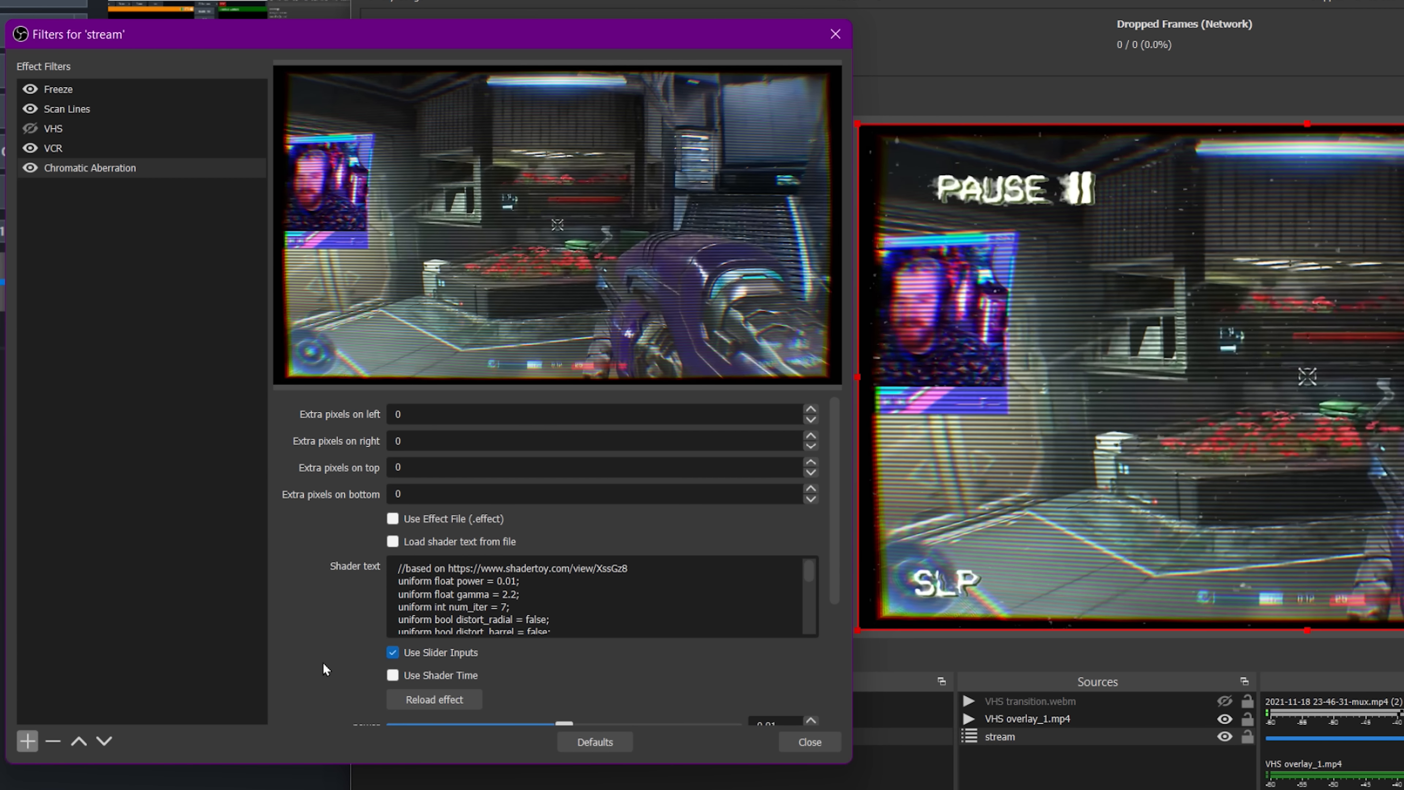
Enable the distort barrel option of the Chromatic Aberration shader.
scroll(330, 670, down, 3)
scroll(510, 664, down, 1)
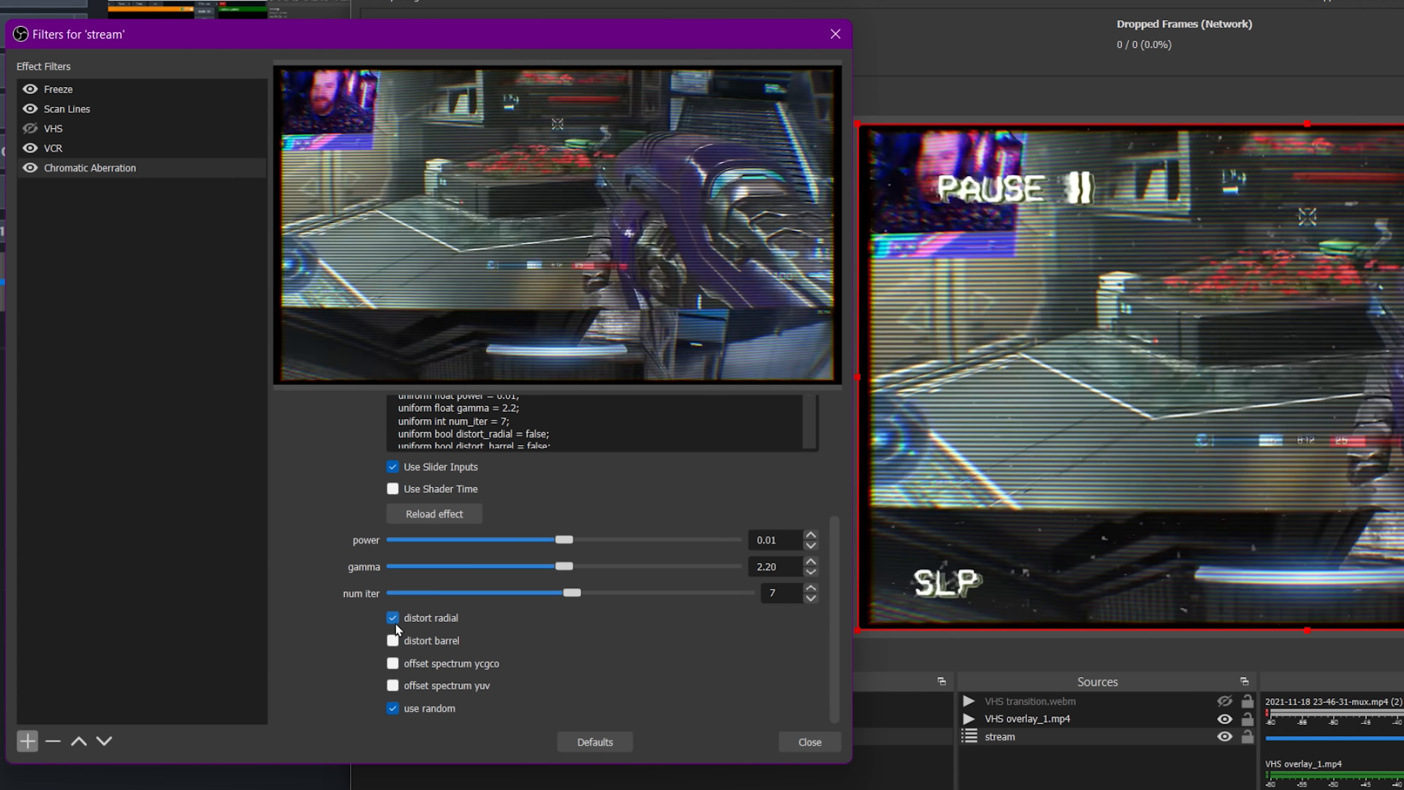
click(395, 622)
click(413, 644)
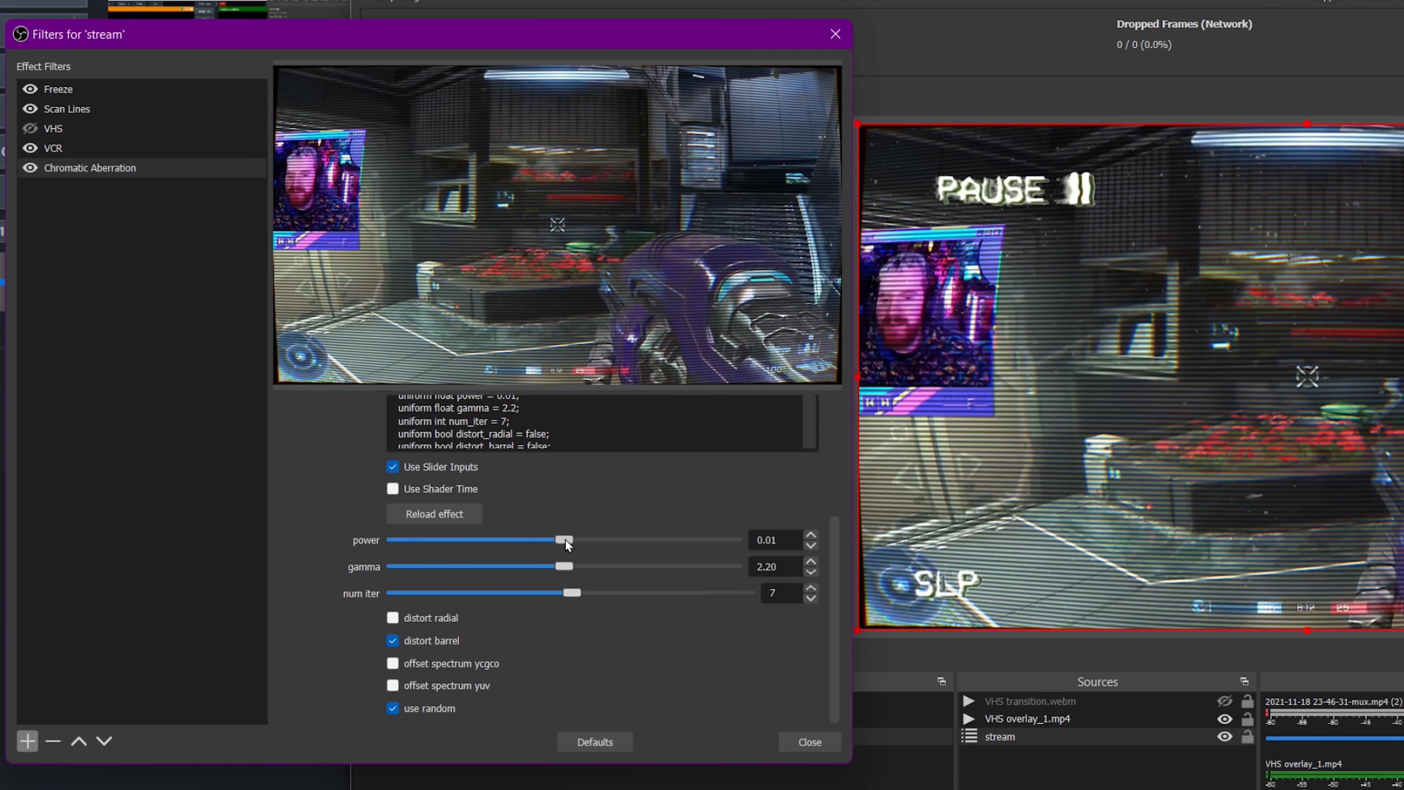
Set the Chromatic Aberration shader's power to 0.02 and close the filters dialog.
drag(565, 539, 567, 540)
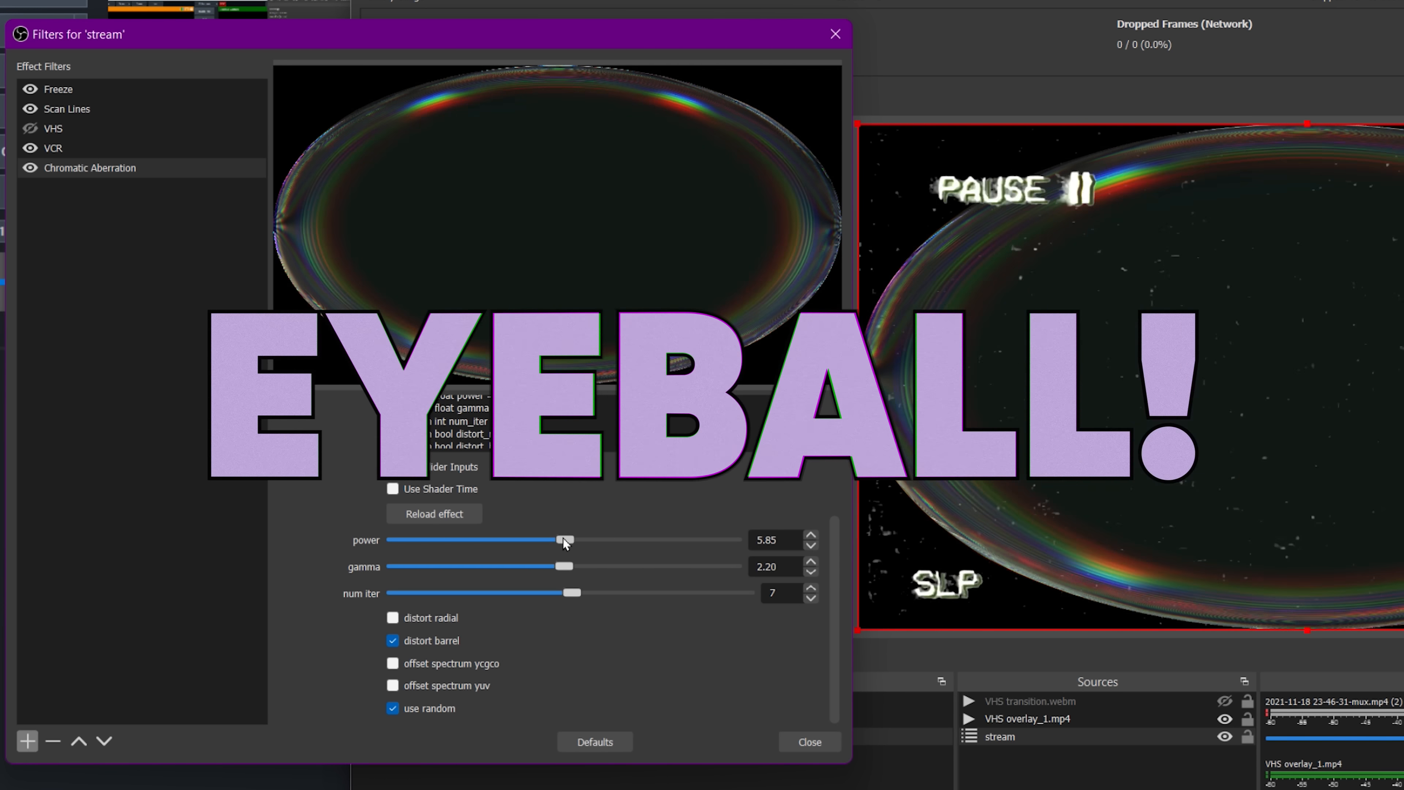
mouse_move(563, 540)
mouse_down()
mouse_move(585, 540)
mouse_move(555, 540)
mouse_up()
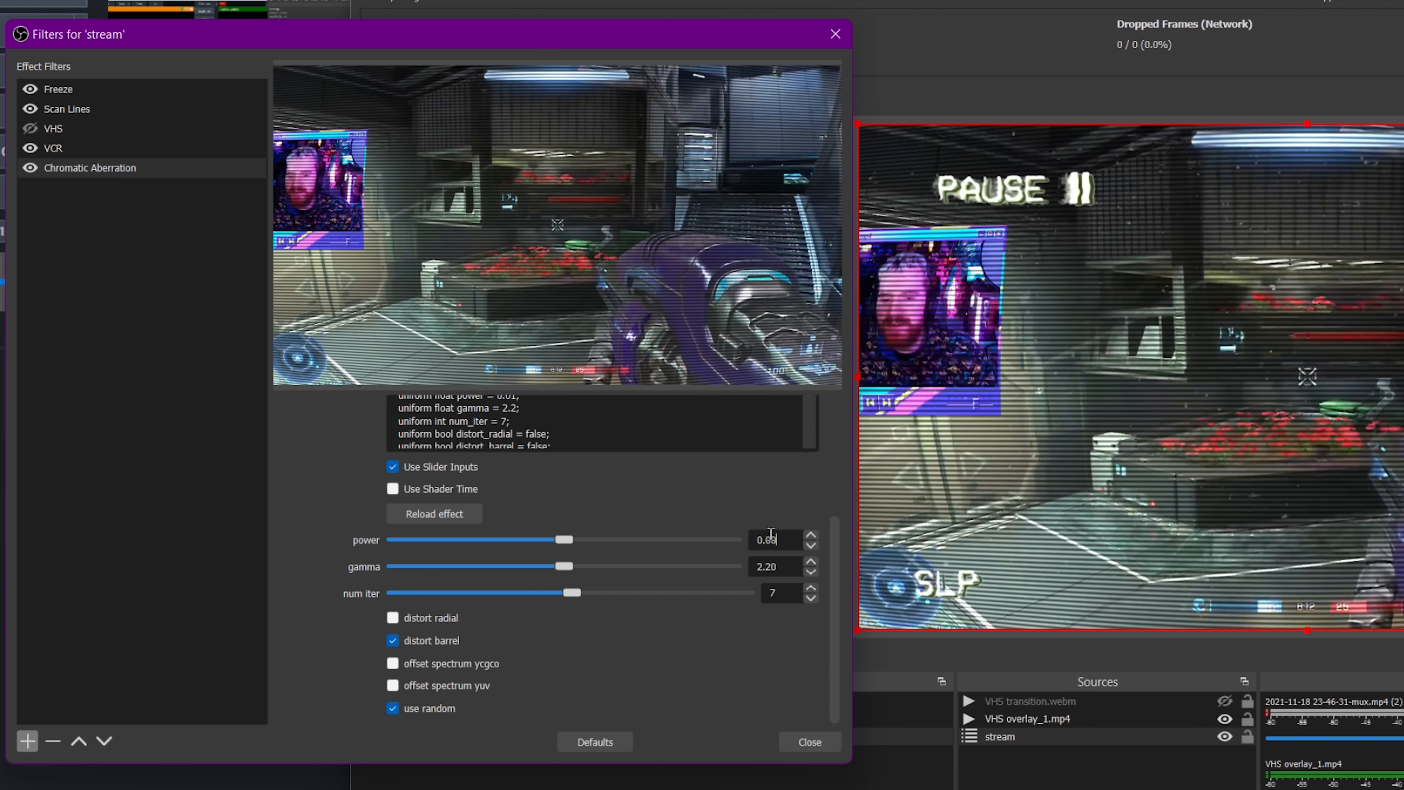
double_click(774, 539)
text(0.50)
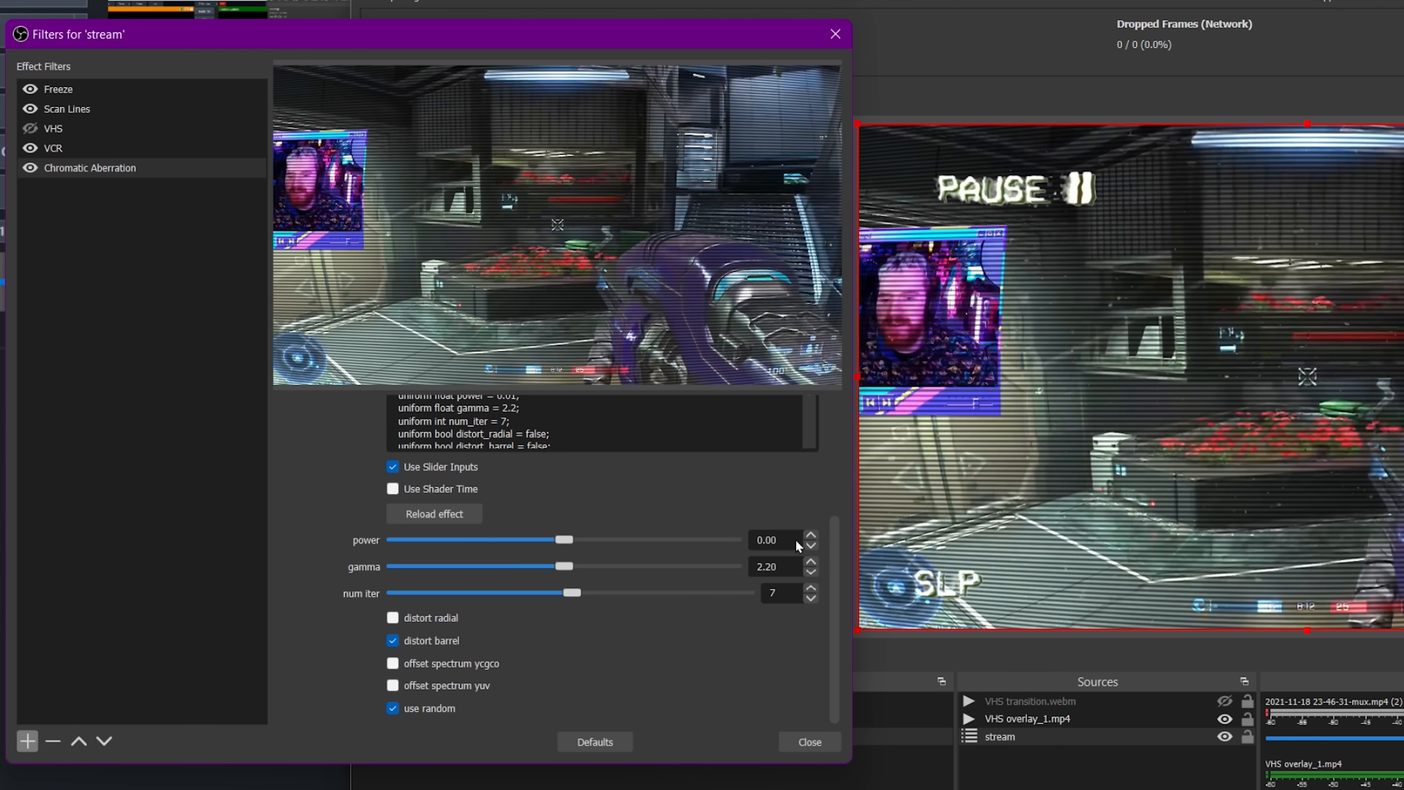
key(BackSpace)
text(2)
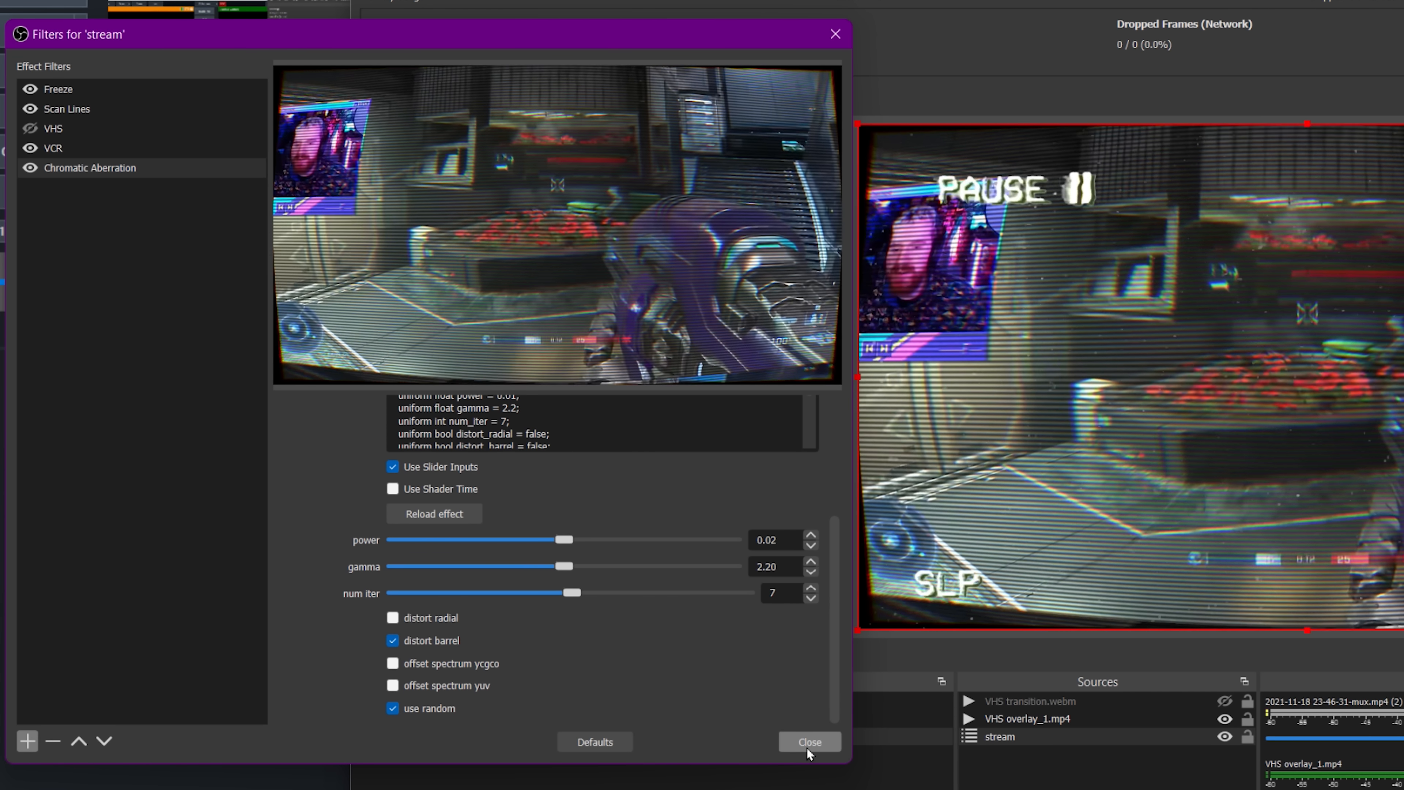
click(807, 743)
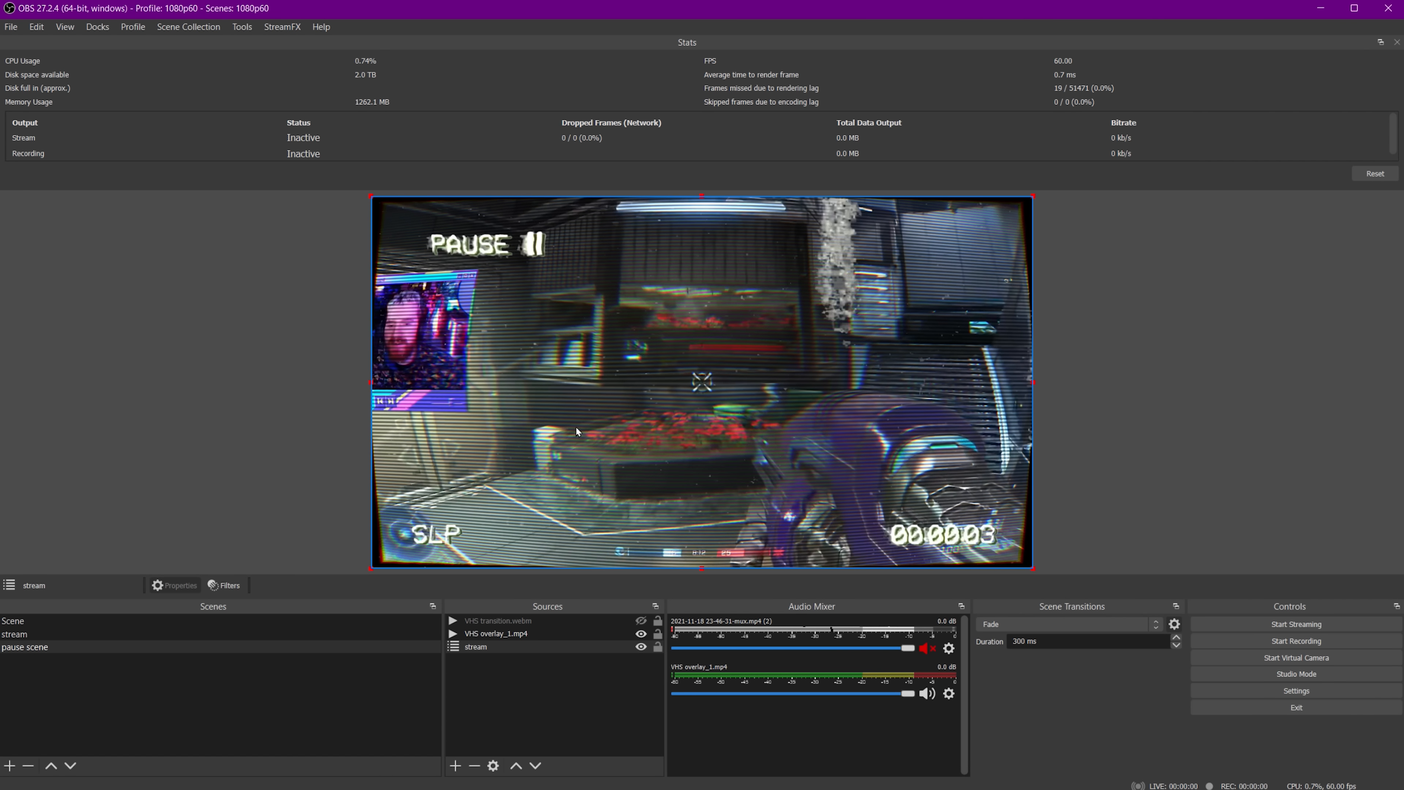
Open the Scripts window to check the loaded scripts, then close it.
click(242, 27)
click(252, 105)
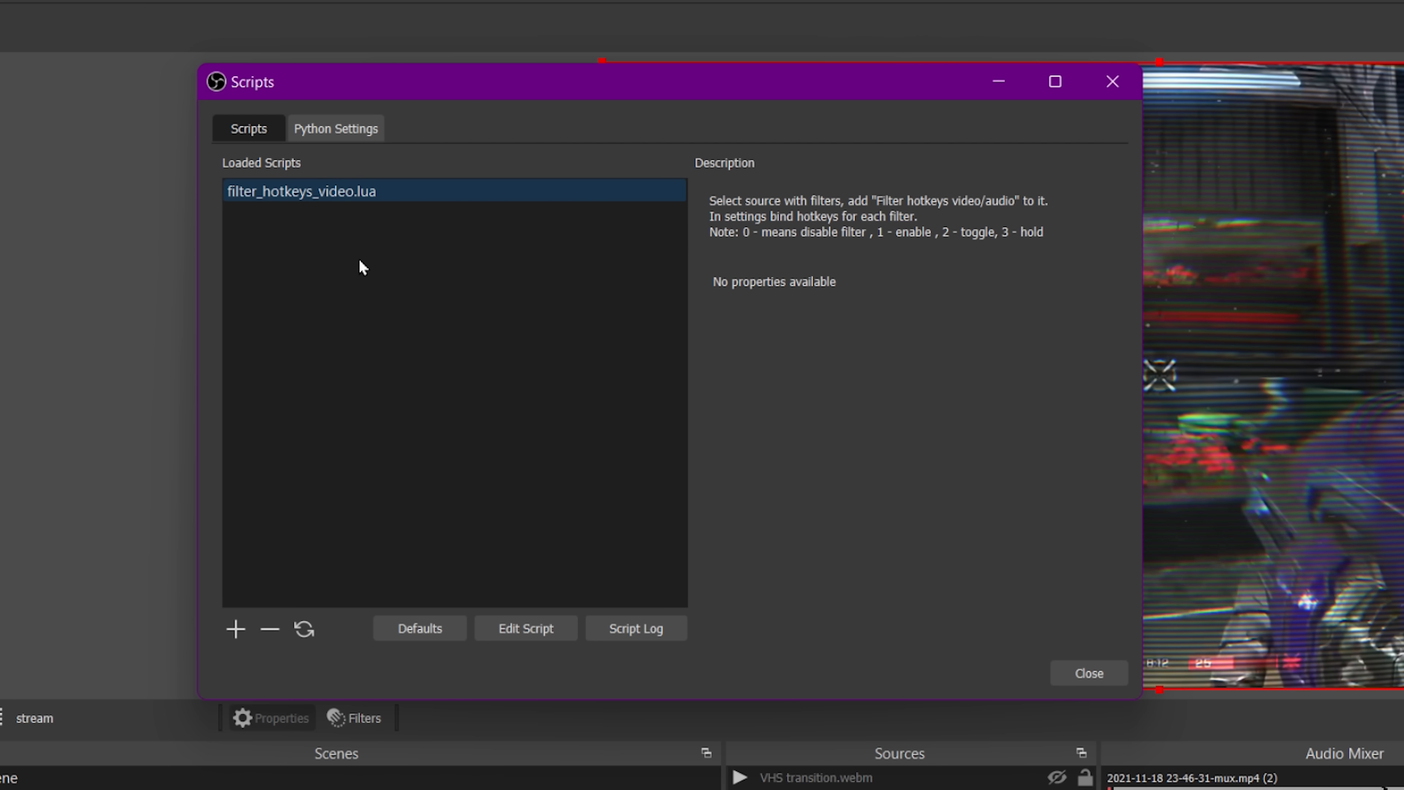
click(1075, 675)
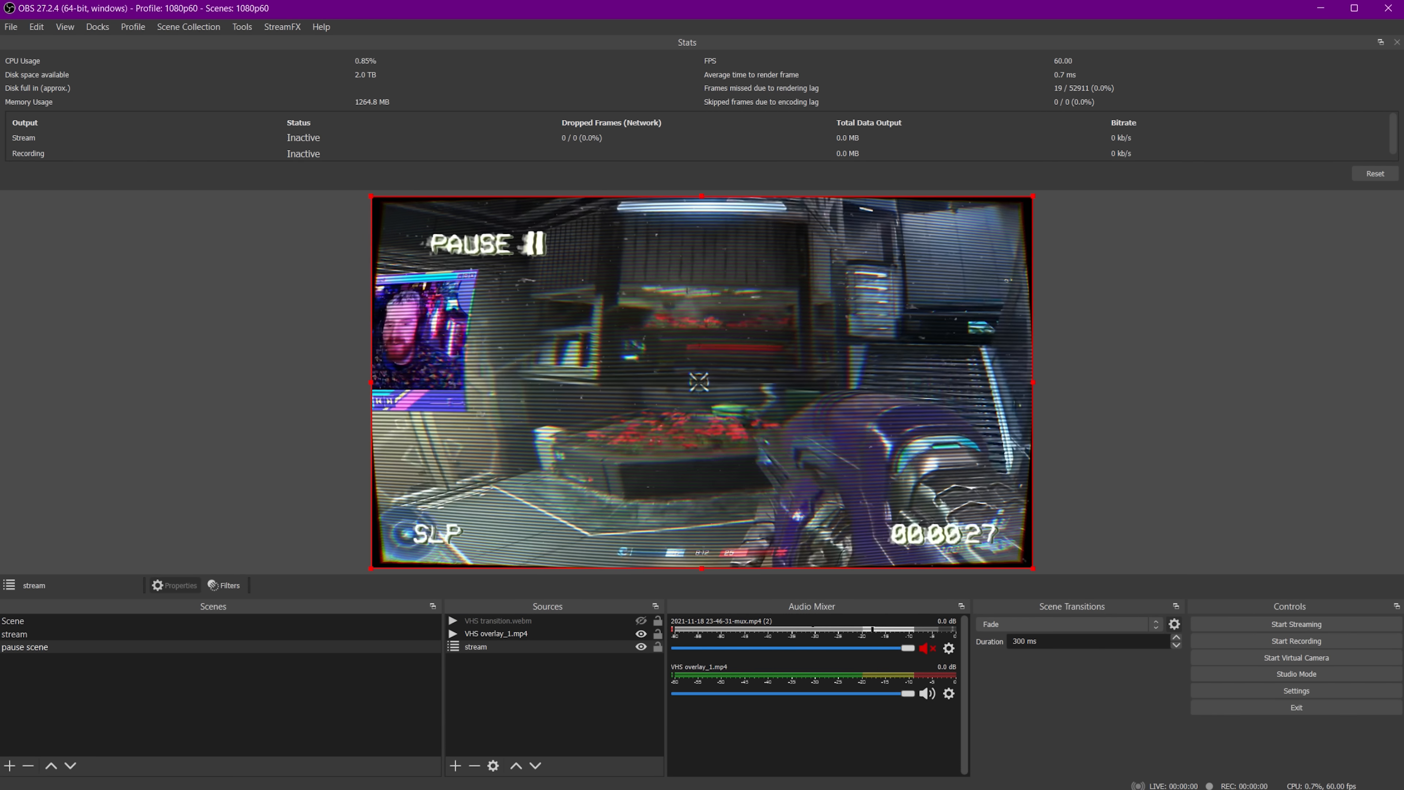
Create a multi-action titled PAUSE on an empty Stream Deck key and open it for editing.
mouse_move(649, 789)
click(650, 789)
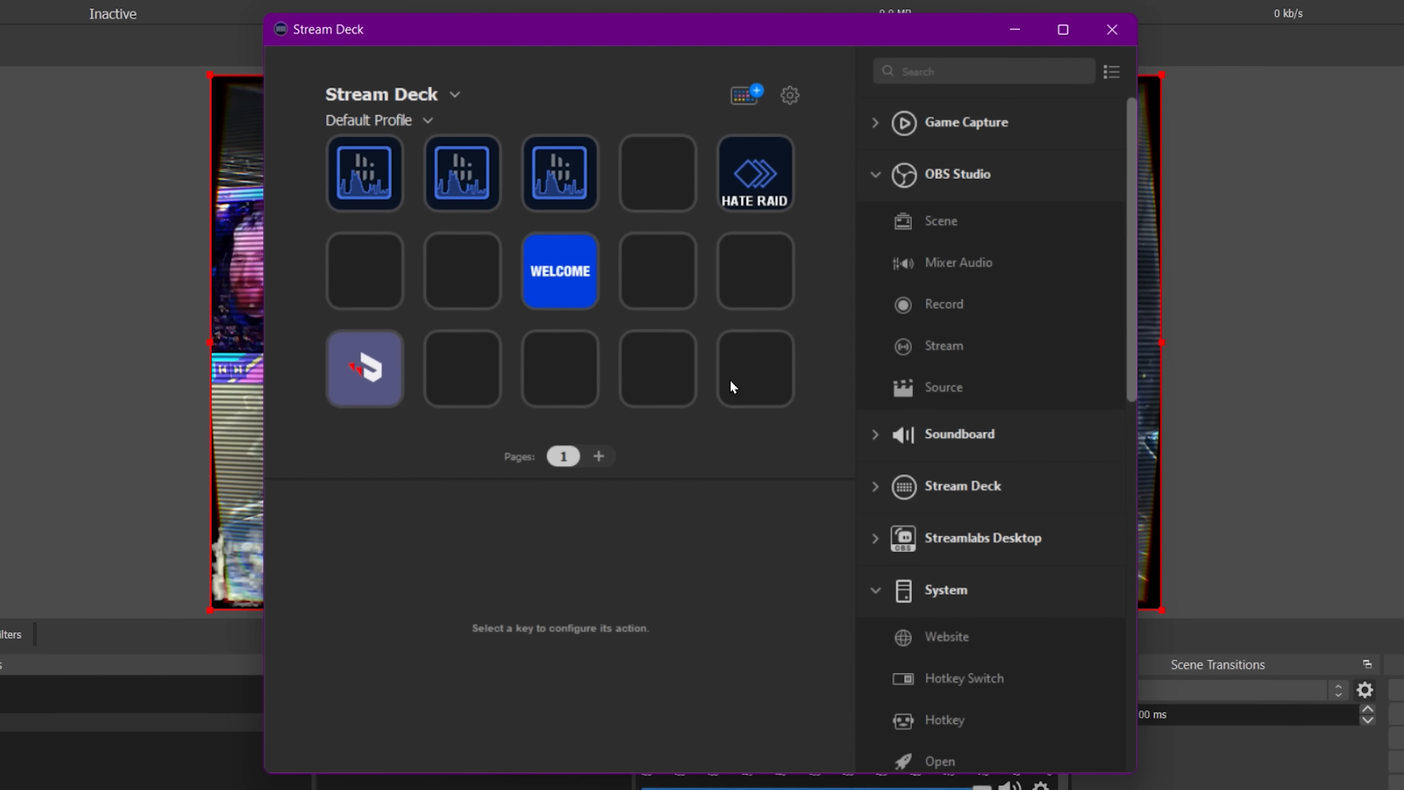
right_click(730, 379)
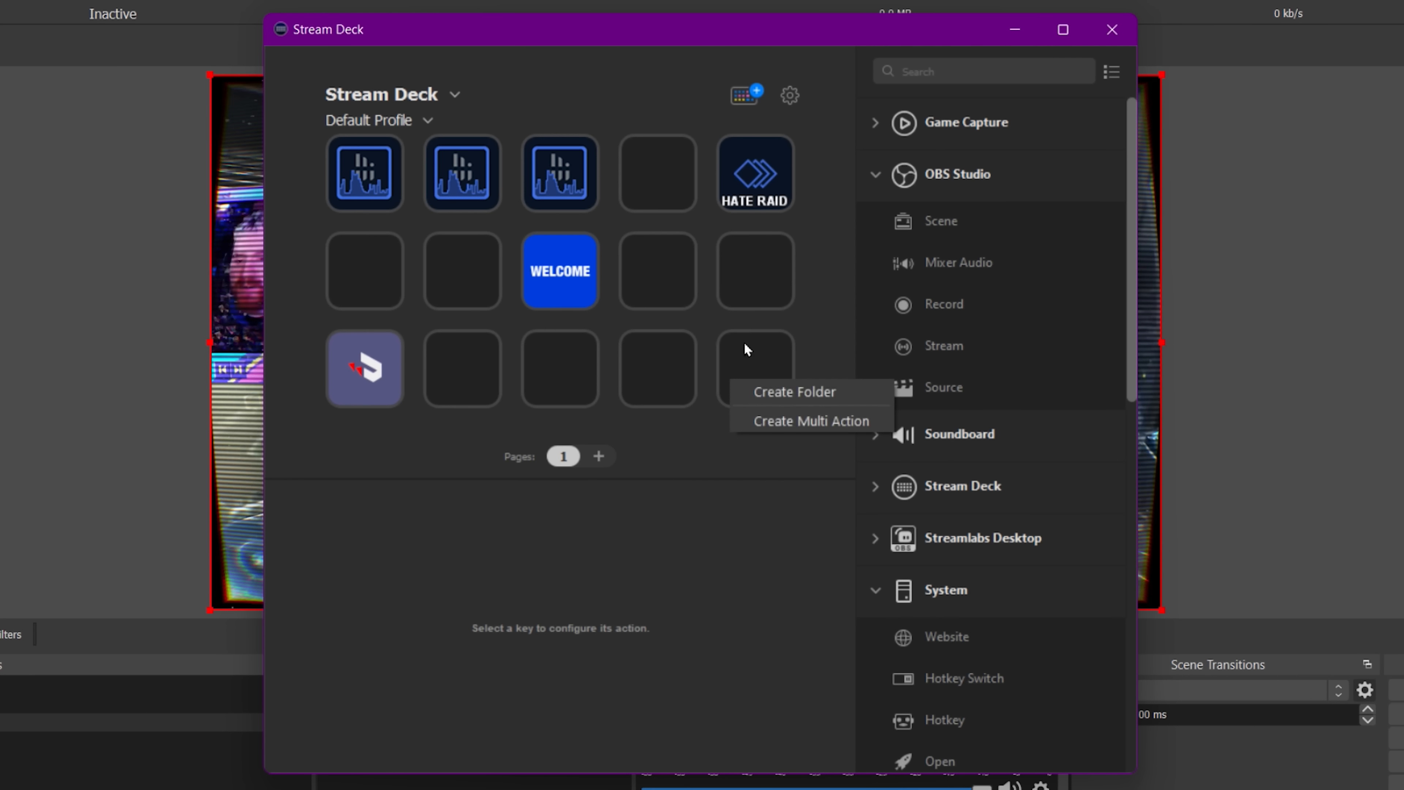
click(763, 354)
click(829, 395)
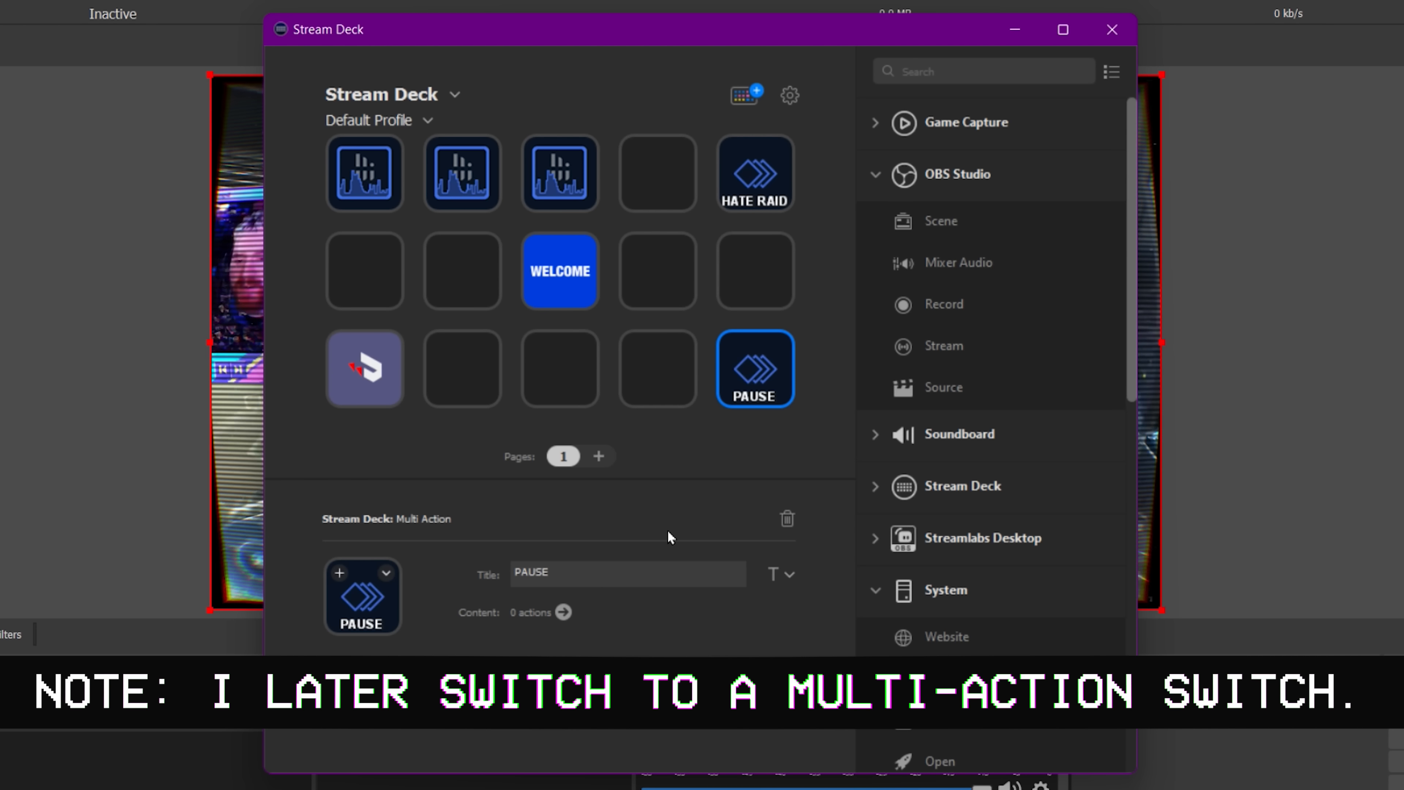
double_click(727, 380)
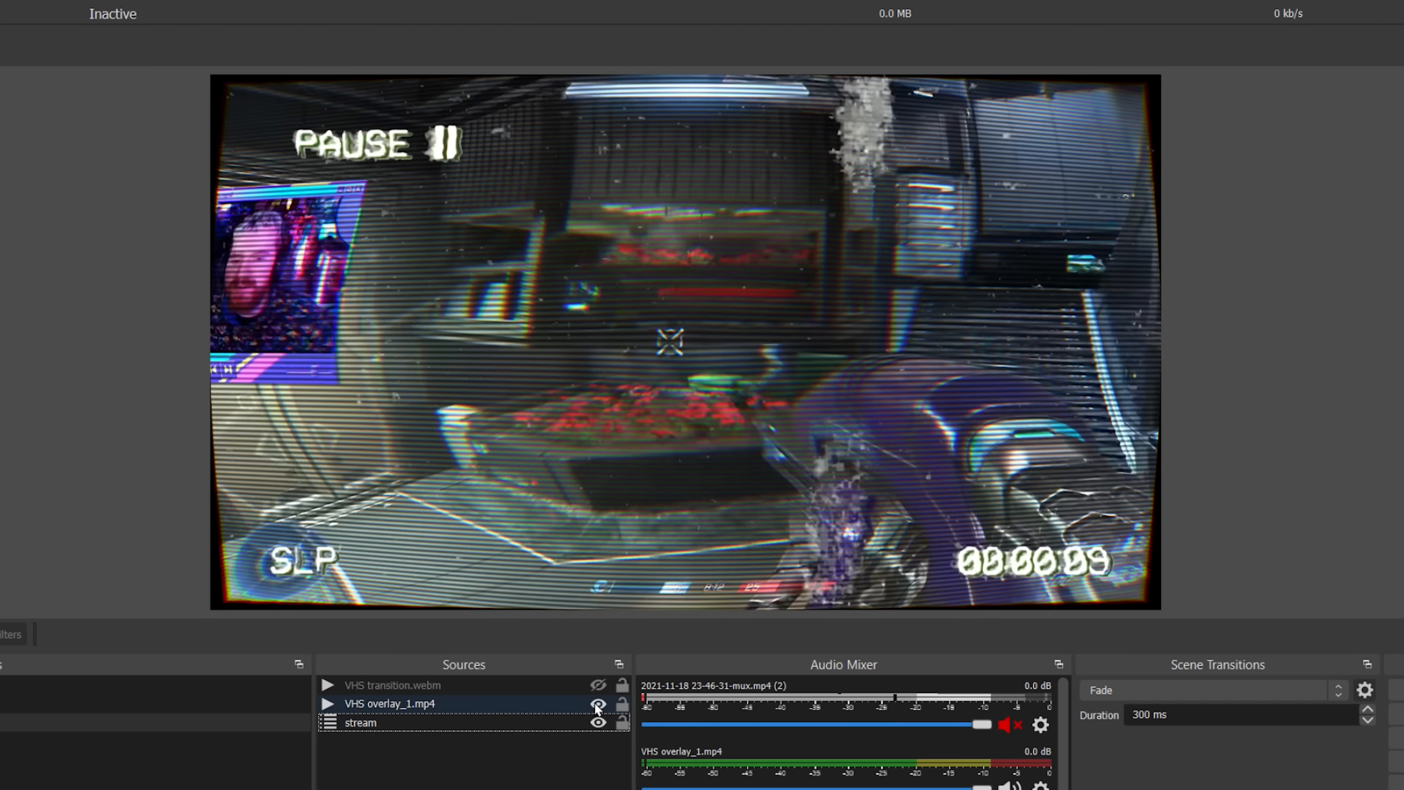
Hide the Freeze, Scan Lines, VCR and Chromatic Aberration filters on the stream source.
click(597, 704)
double_click(514, 723)
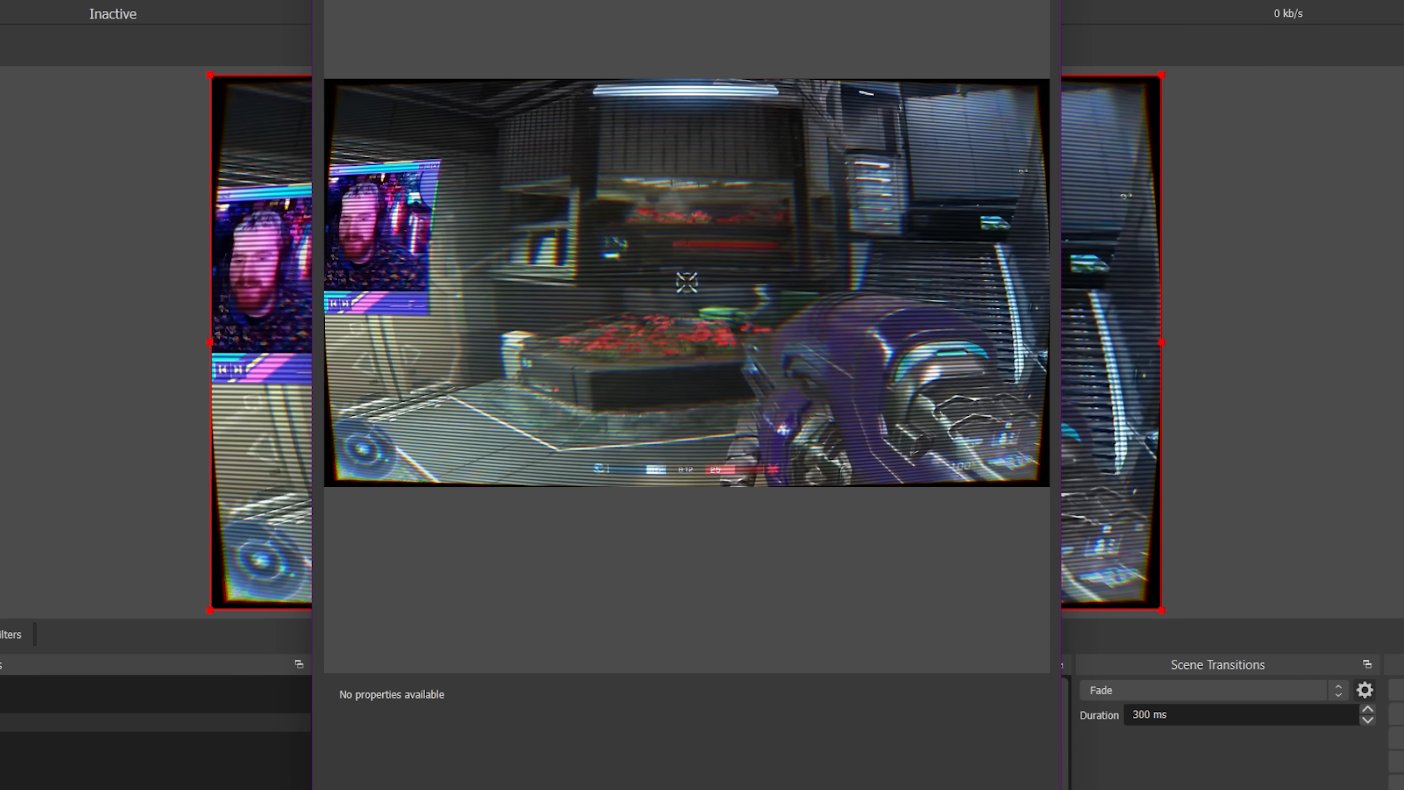
key(Escape)
click(26, 635)
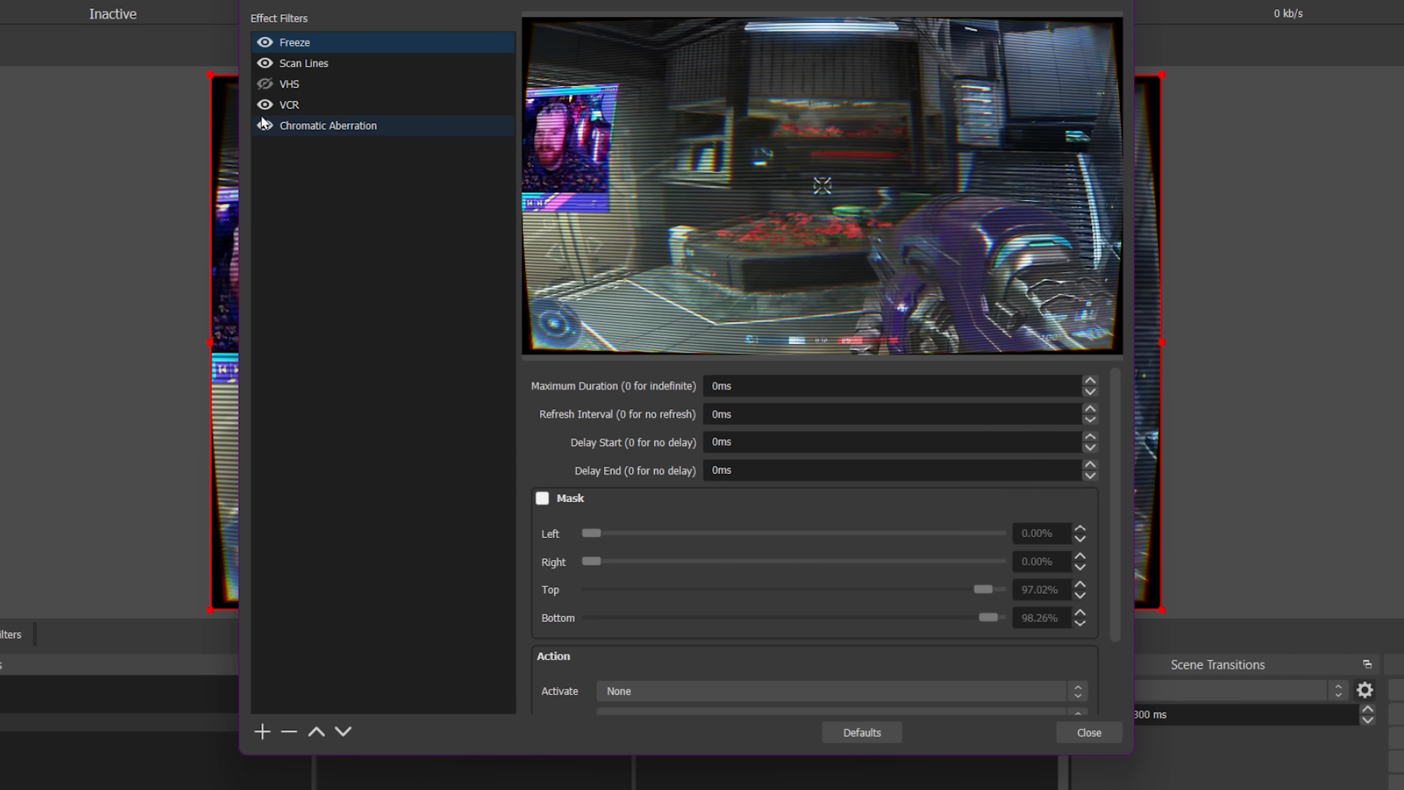
click(262, 123)
click(265, 105)
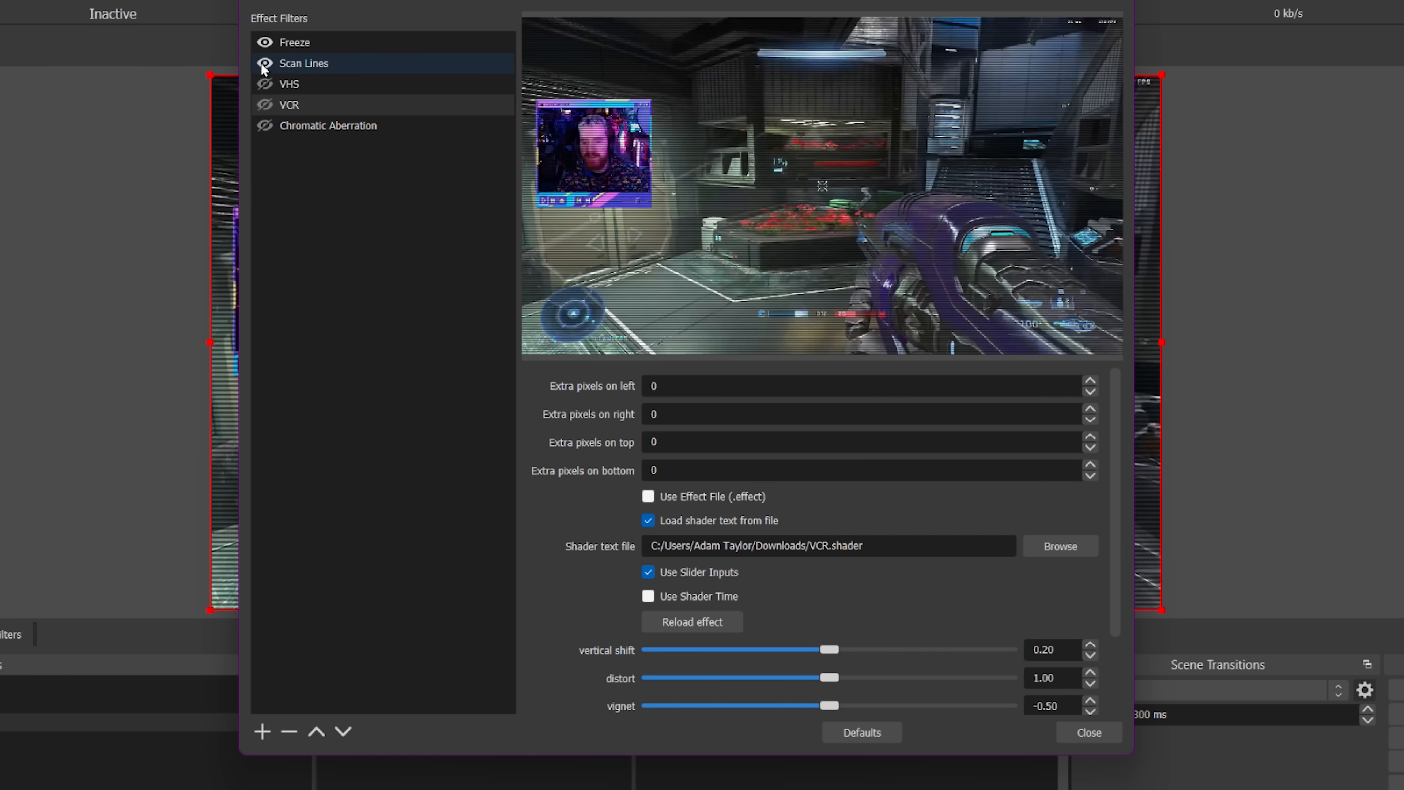
click(264, 63)
click(264, 42)
Add a Filter hotkeys video by upgradeQ filter to the stream source and close the filters dialog.
click(262, 732)
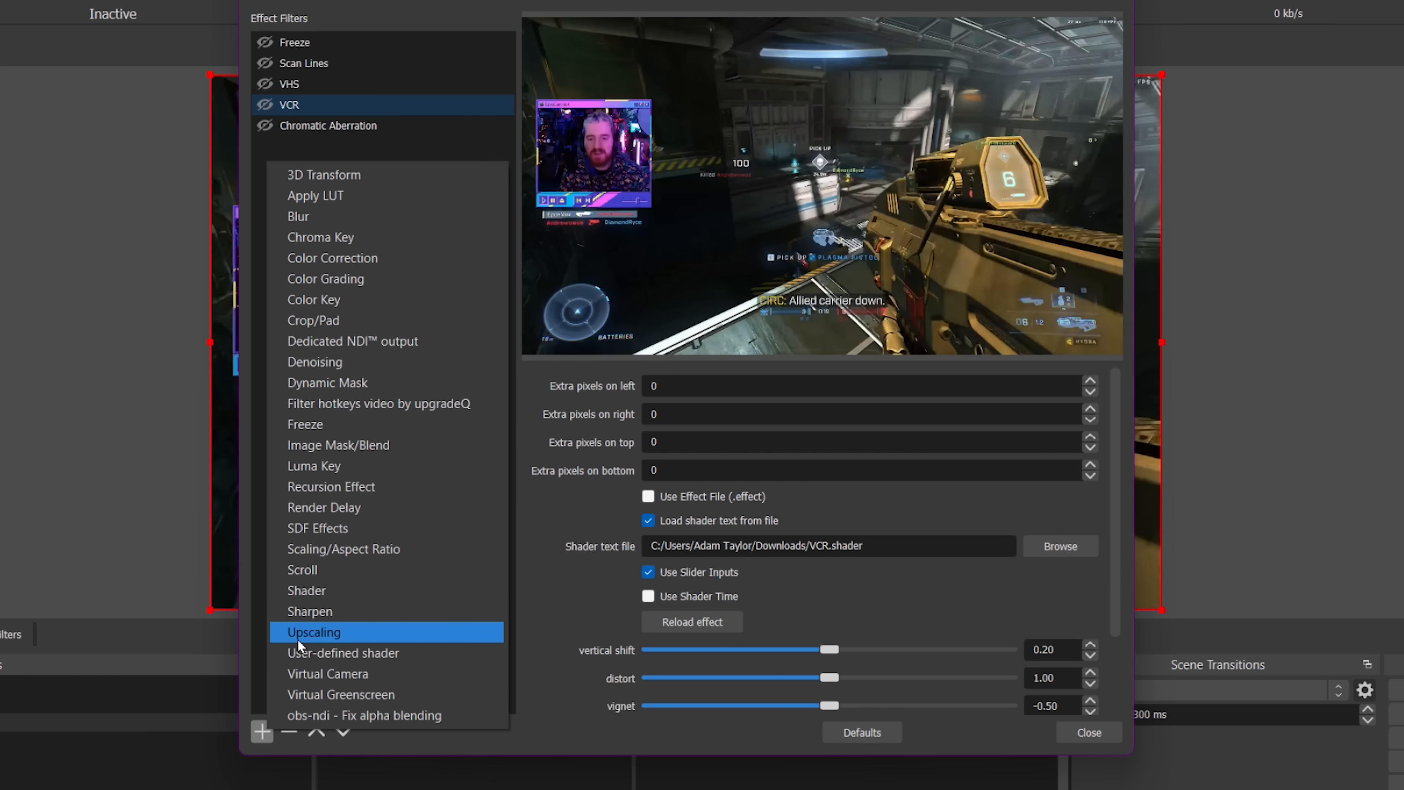
click(359, 409)
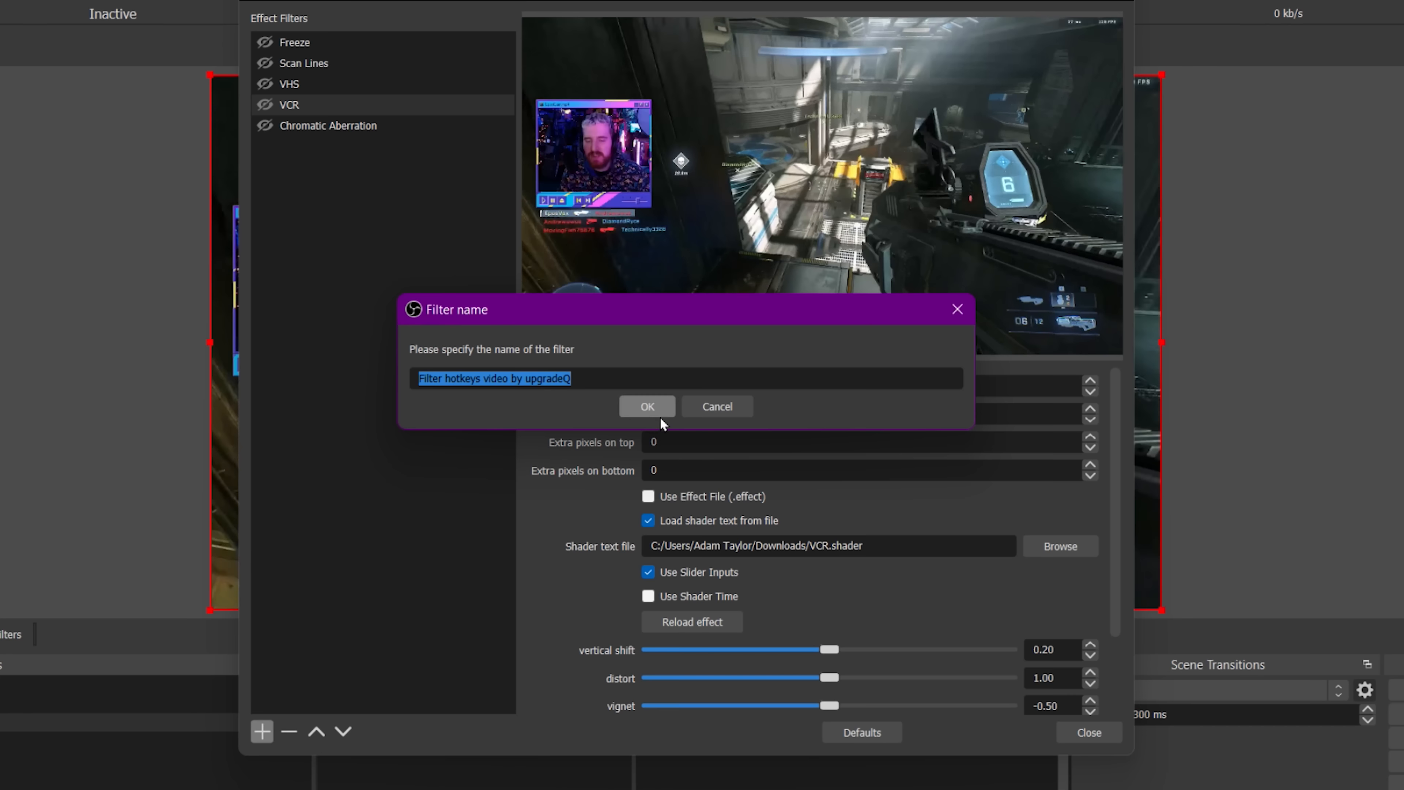
click(658, 412)
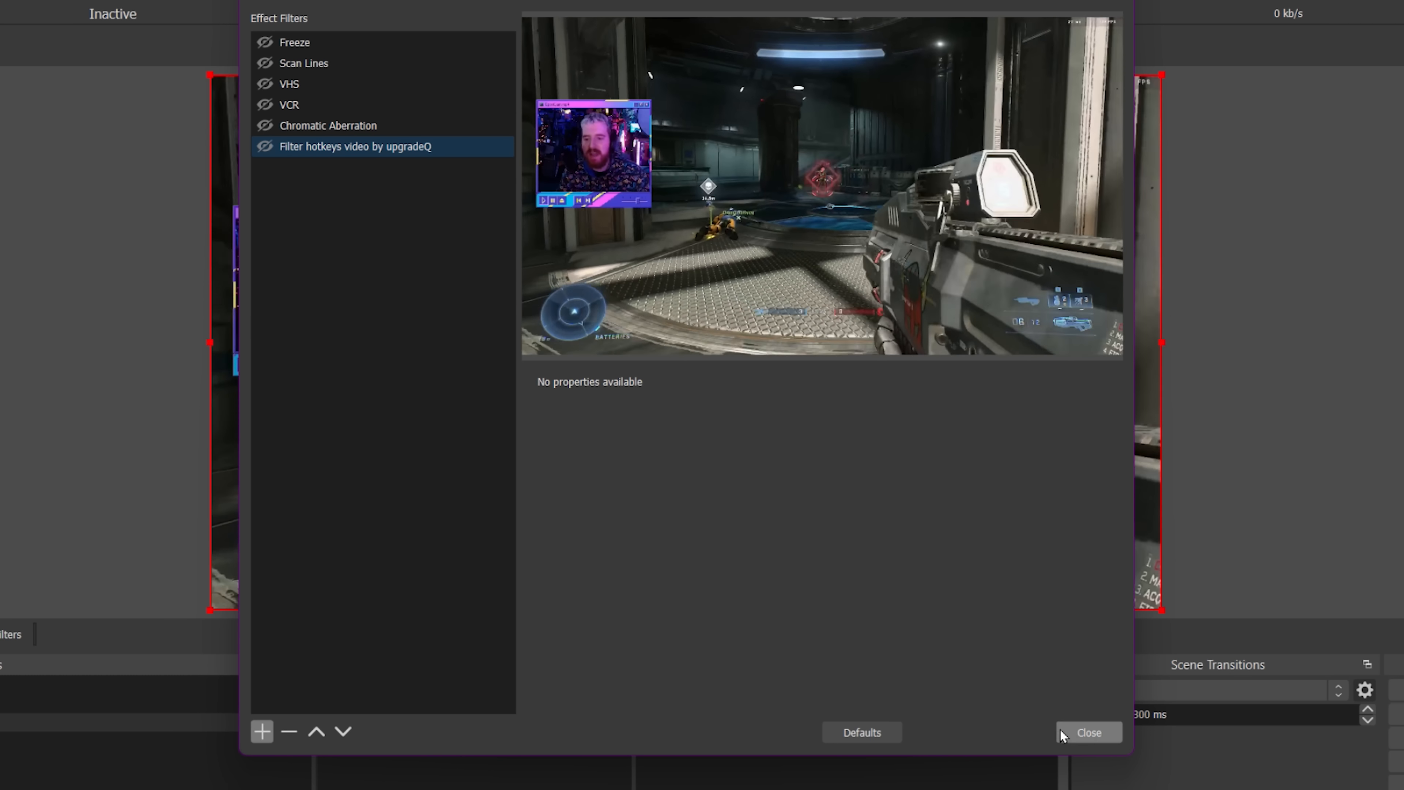
click(1087, 732)
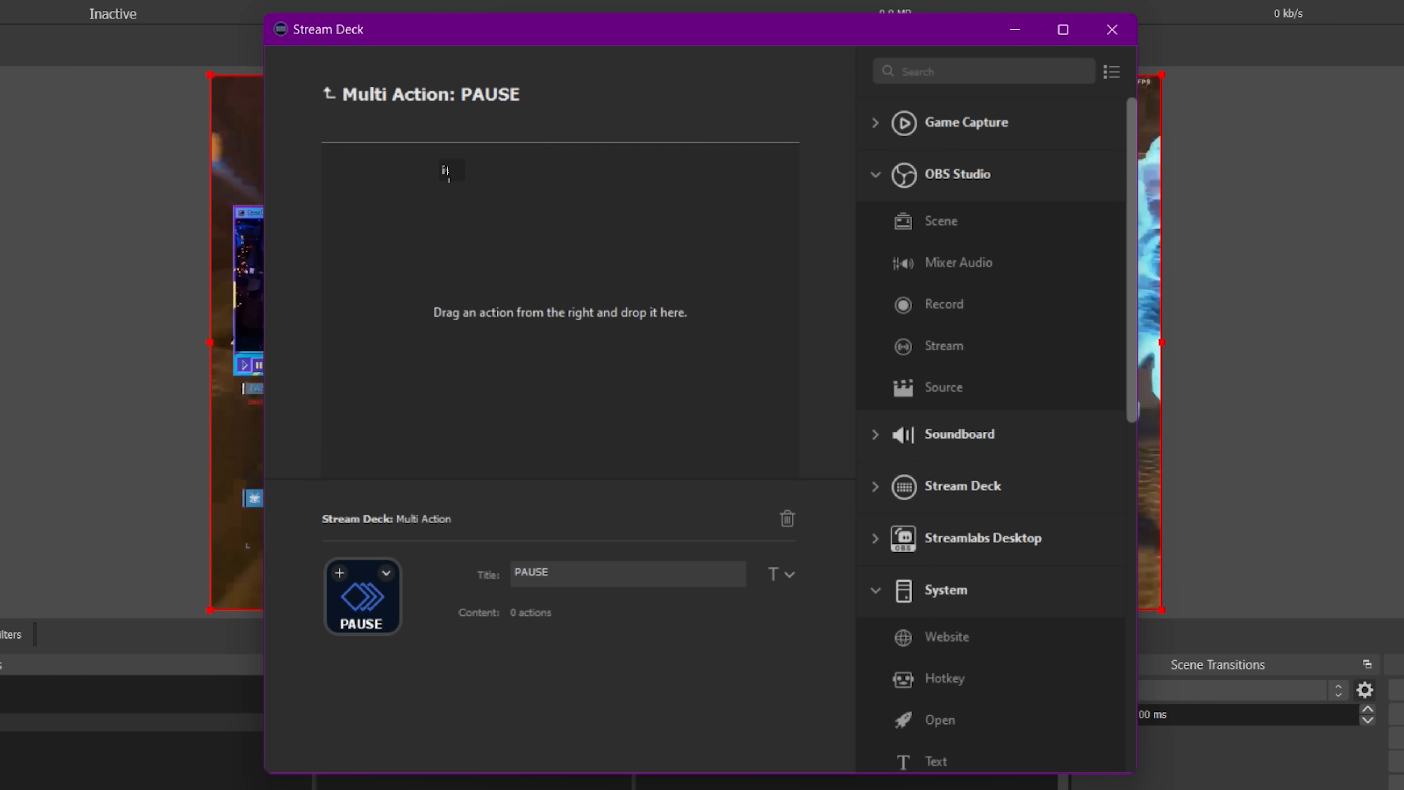
Add an OBS Studio Source action to the PAUSE multi-action targeting pause scene and VHS transition.webm.
drag(445, 140, 511, 188)
click(617, 644)
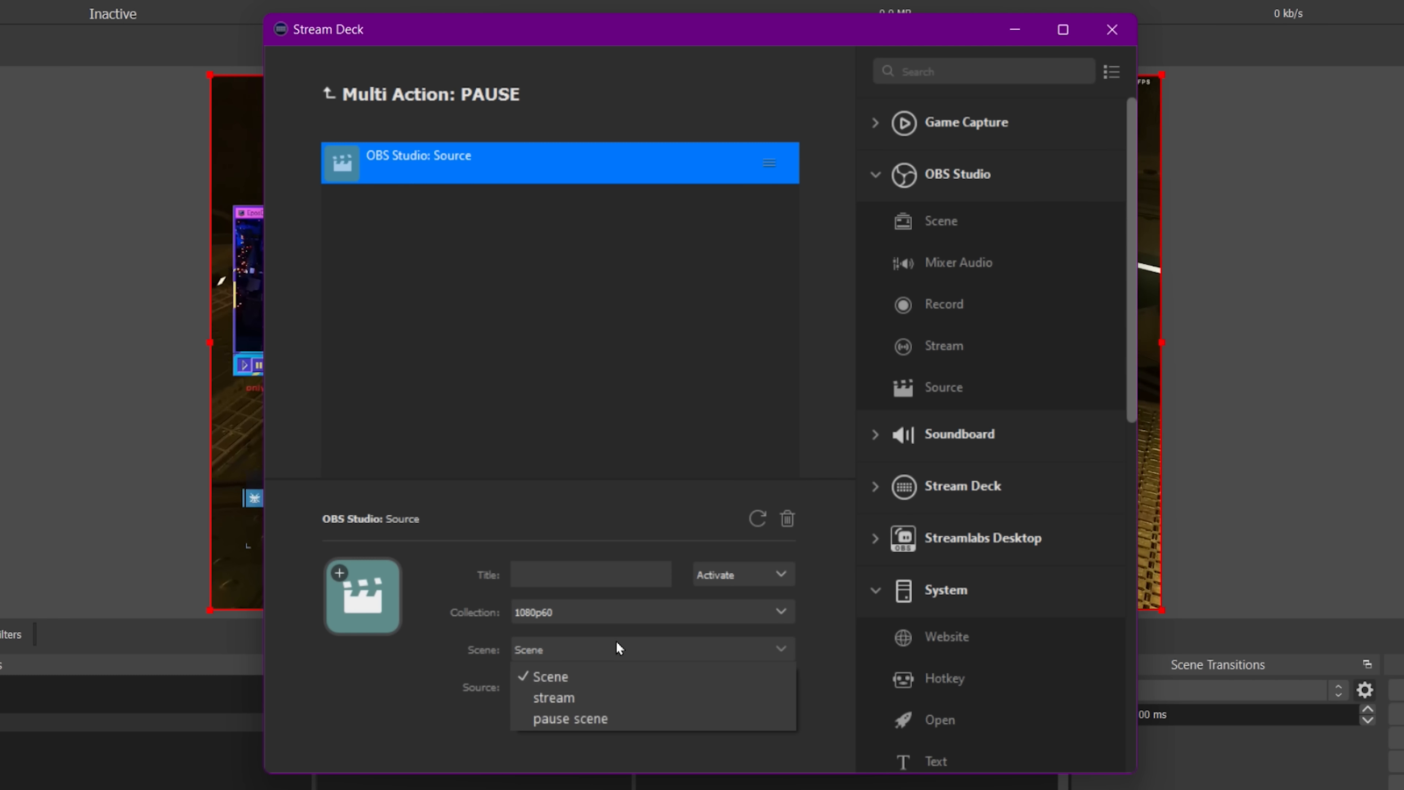
click(590, 720)
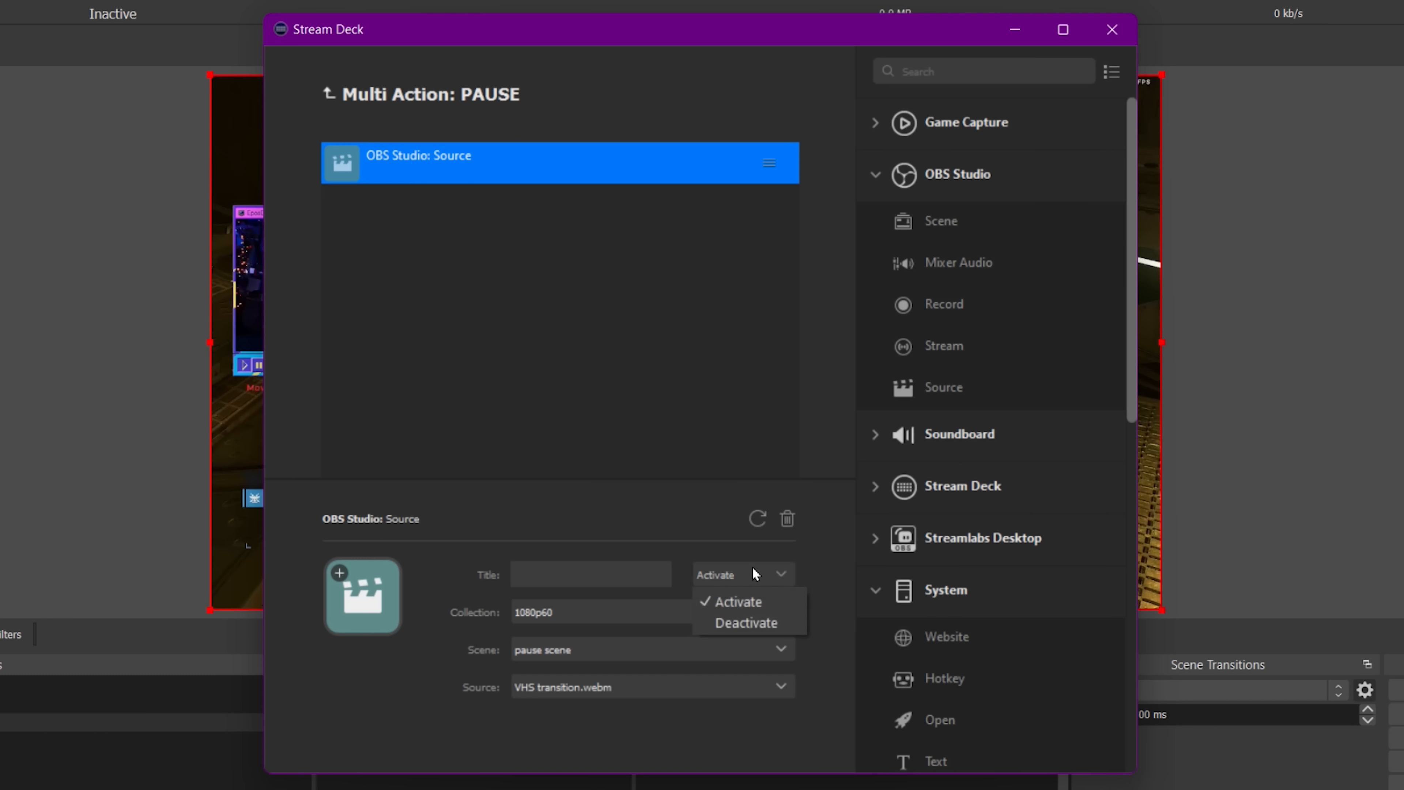
click(699, 689)
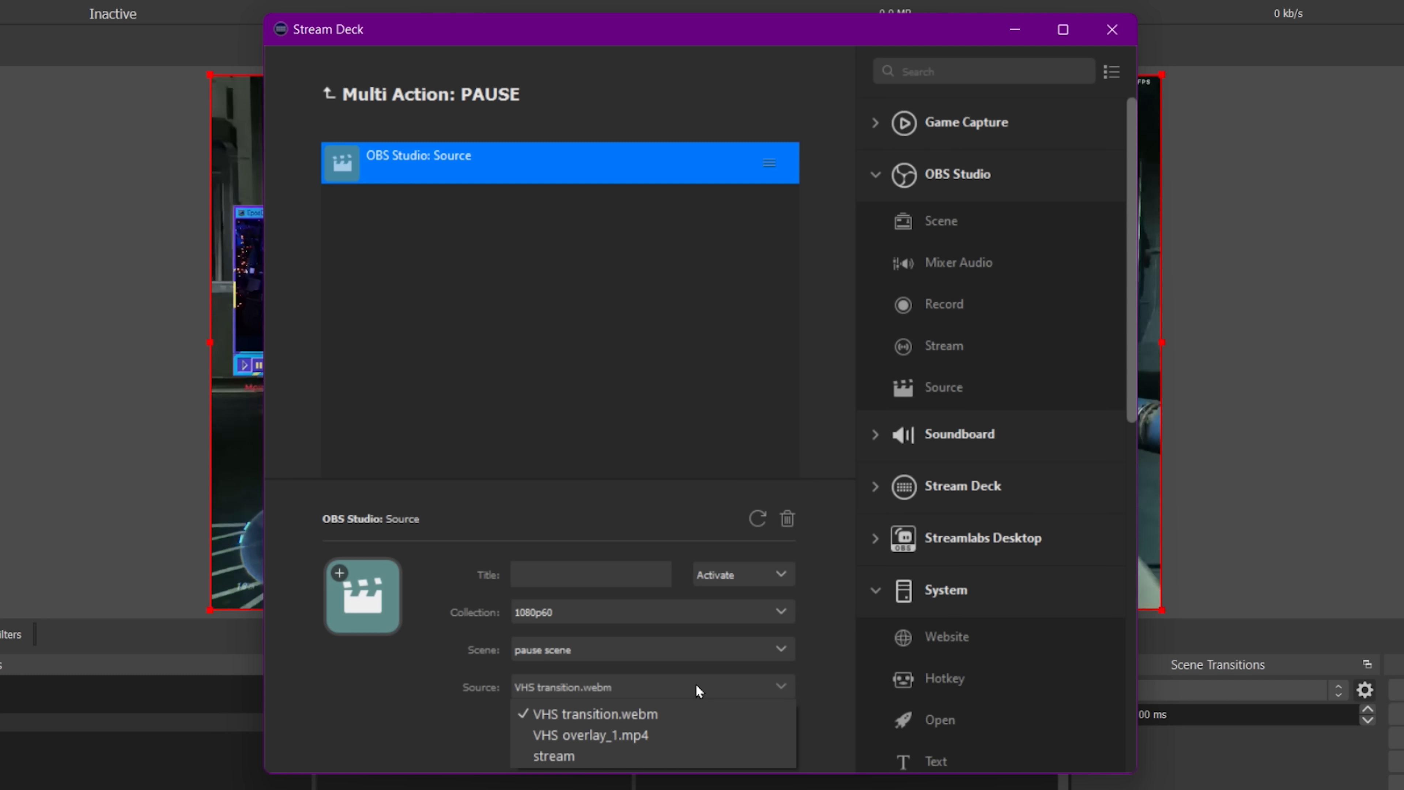
click(464, 674)
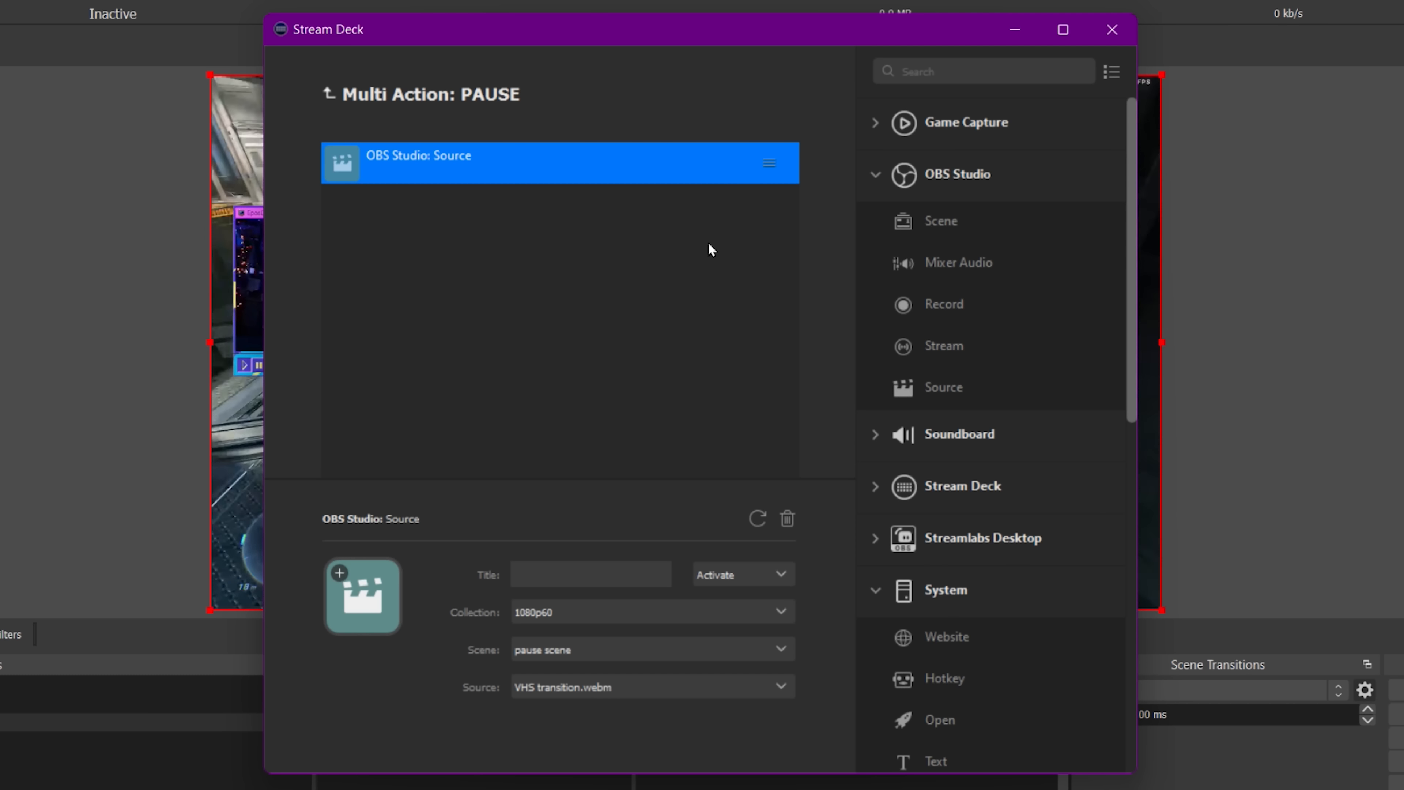
Review the VHS transition.webm source's media properties and close them.
drag(894, 20, 1347, 0)
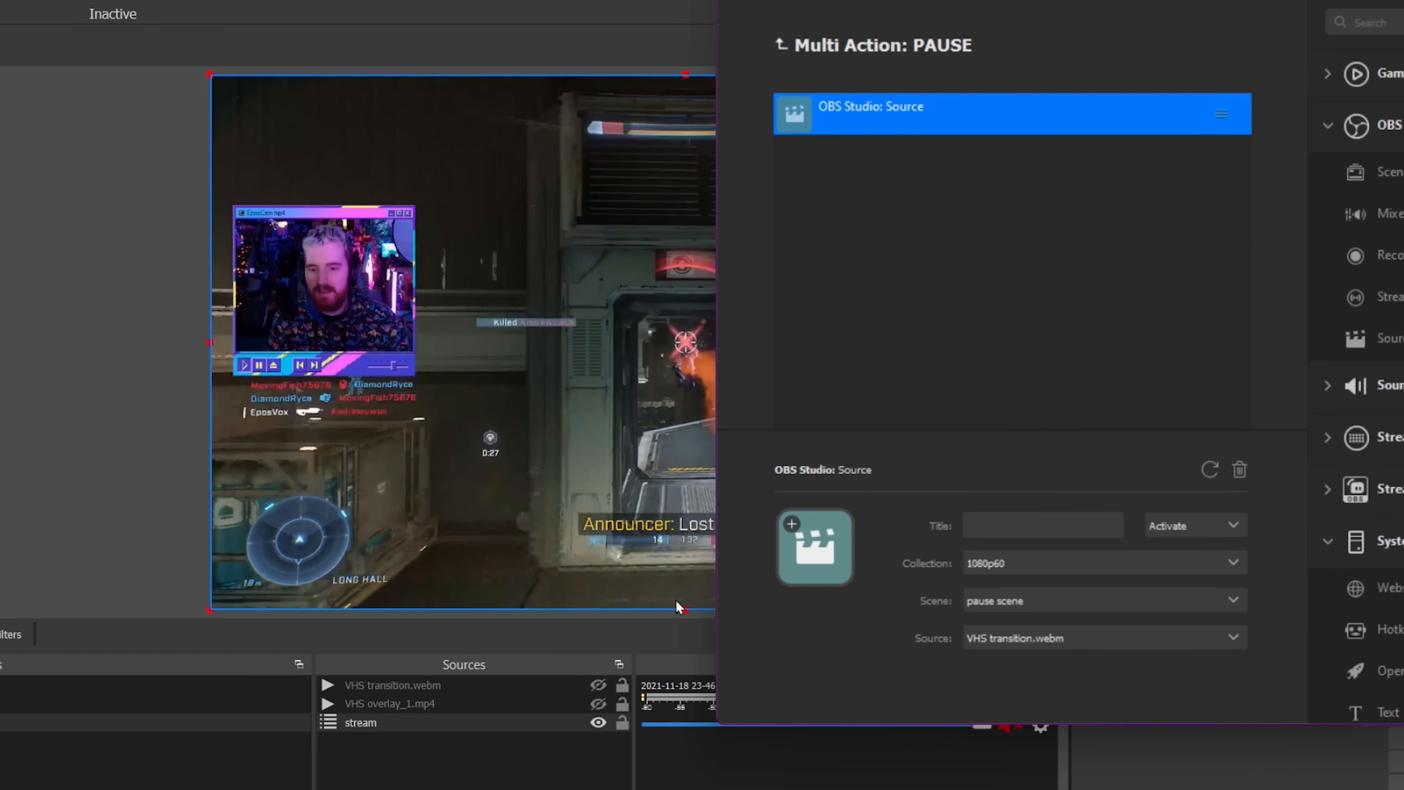
double_click(484, 688)
scroll(371, 677, down, 3)
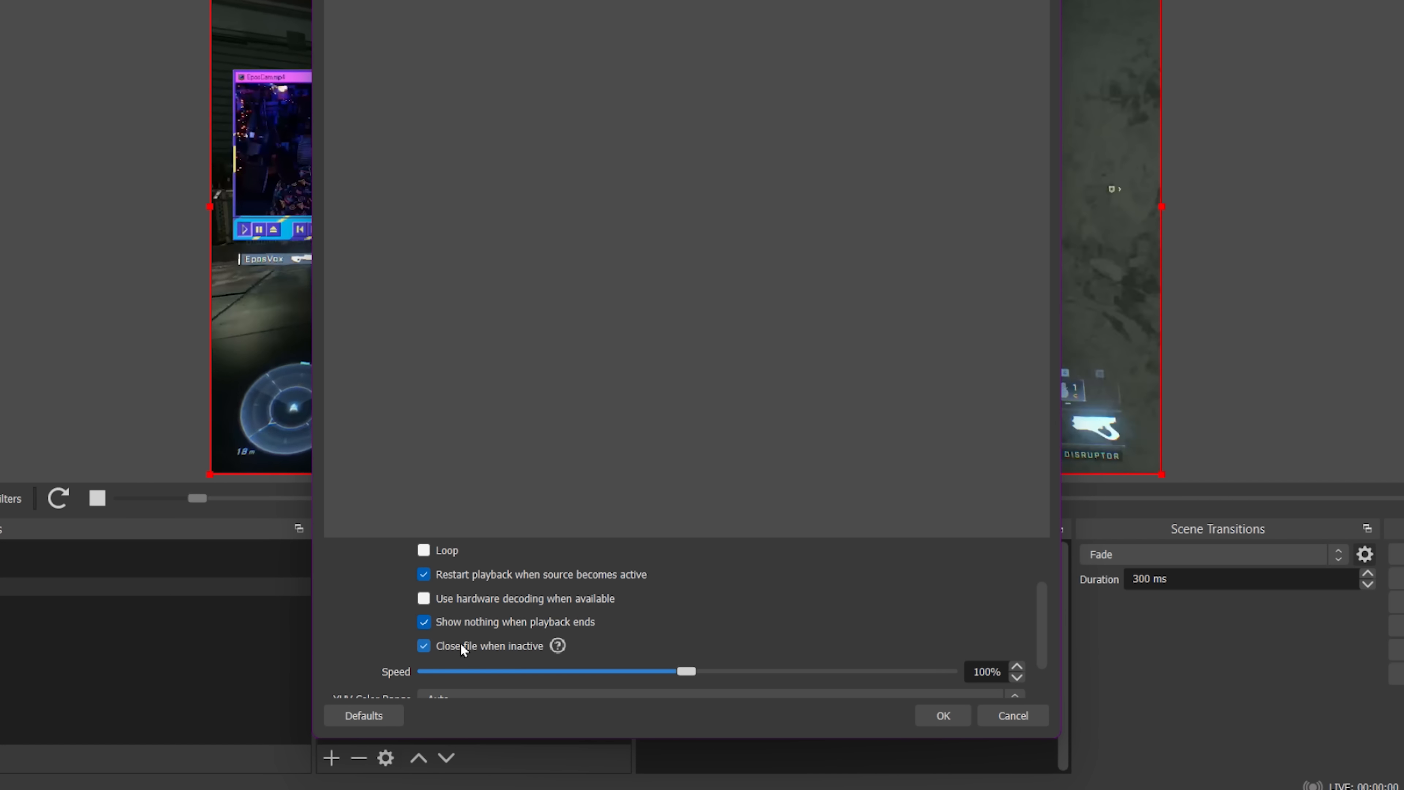
scroll(354, 622, down, 1)
scroll(344, 618, up, 3)
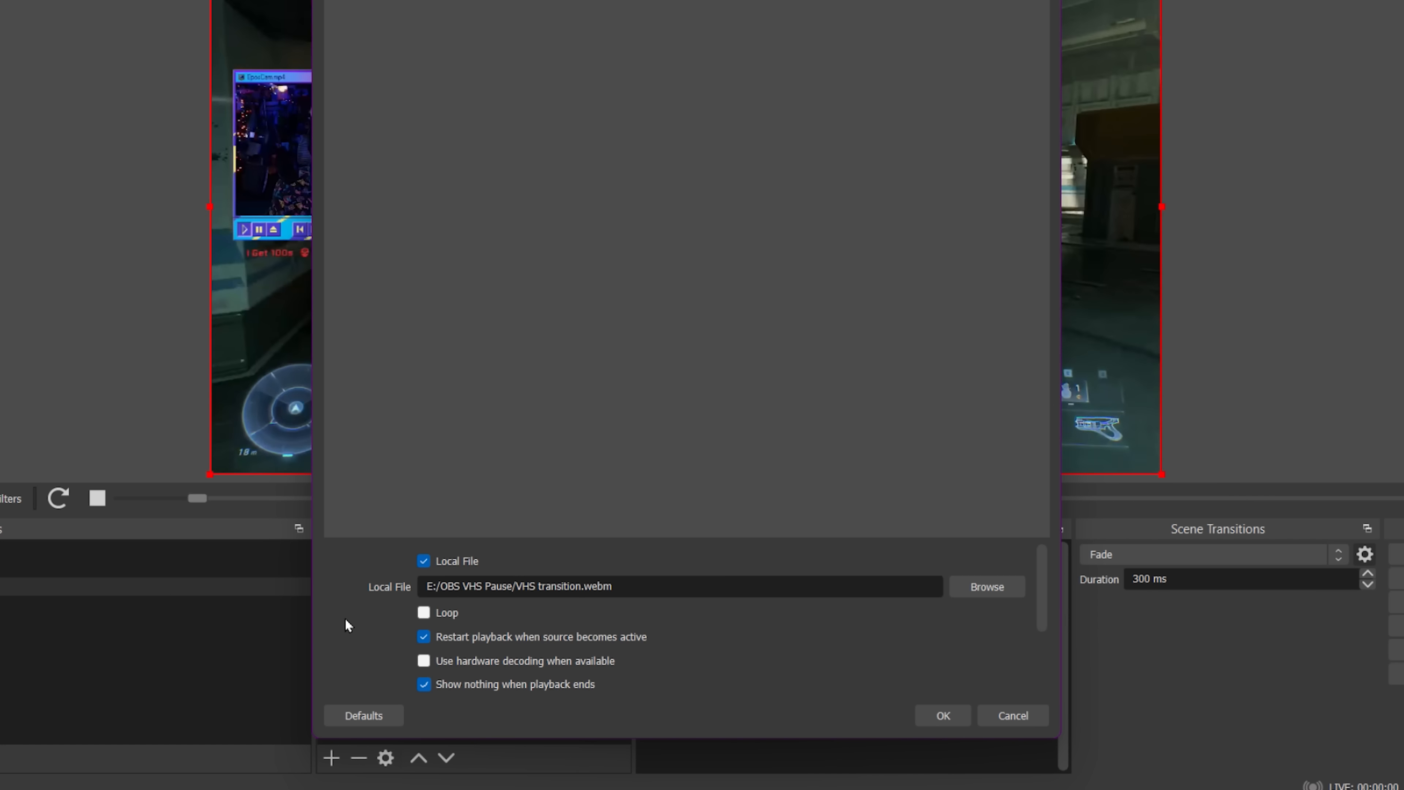
scroll(357, 624, down, 1)
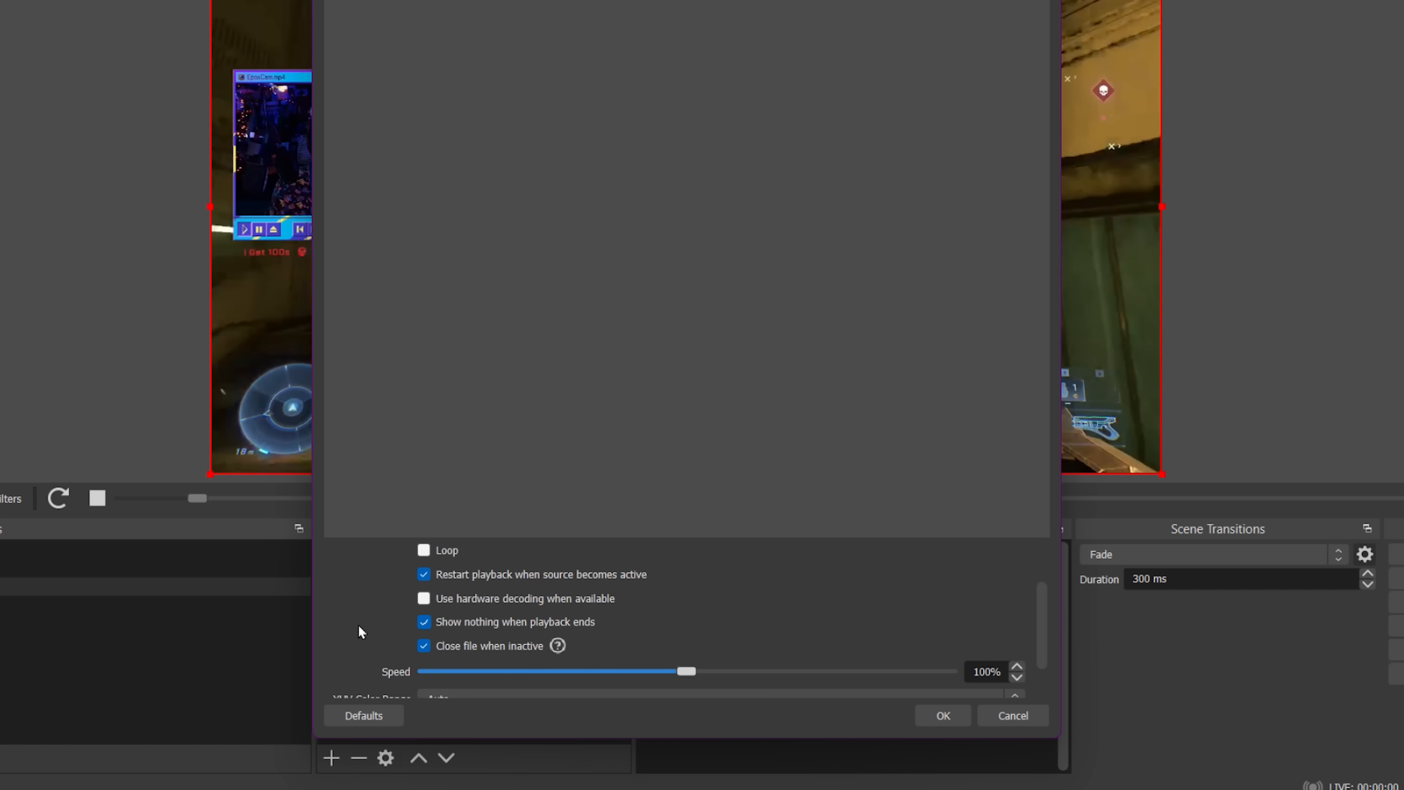
scroll(357, 624, up, 1)
click(946, 720)
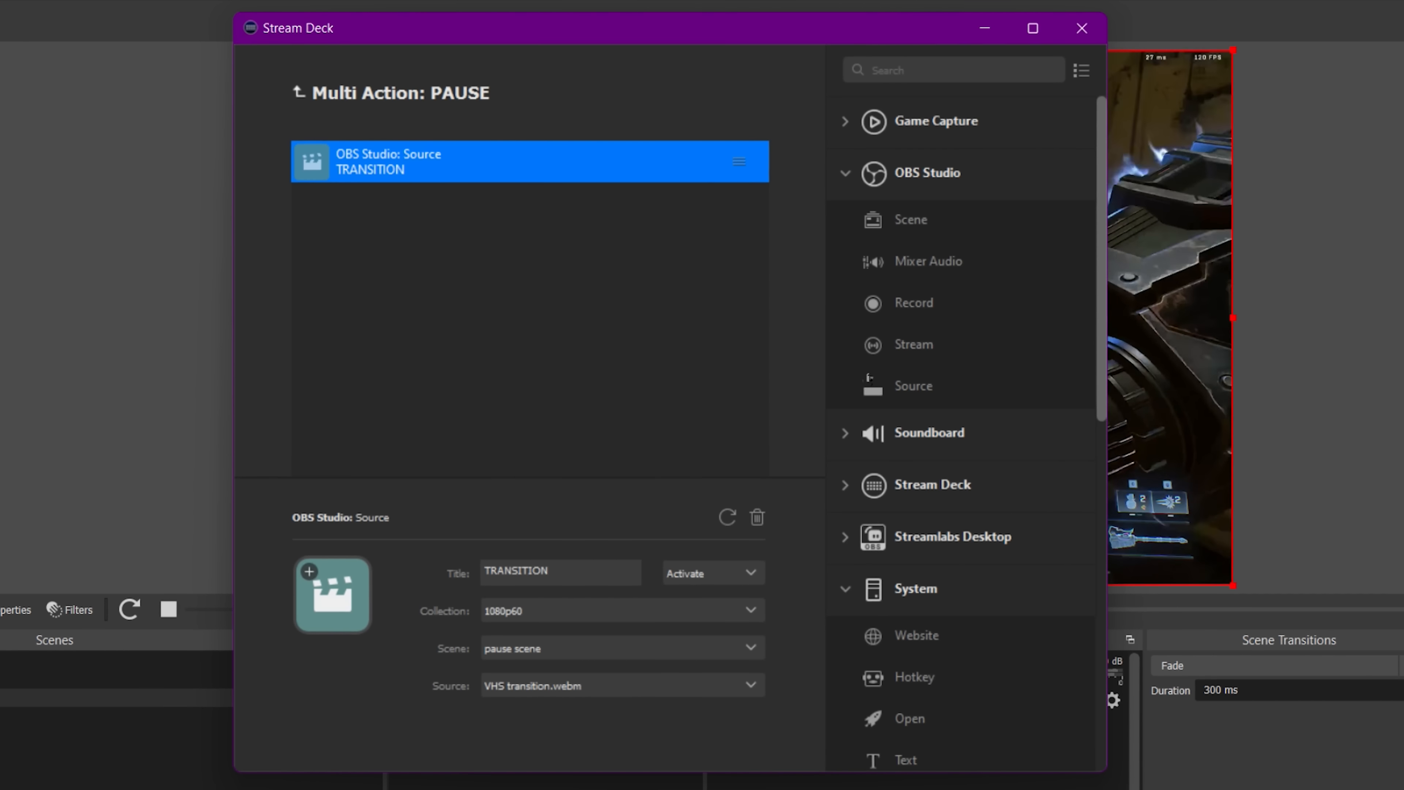
Add a System Hotkey action to the PAUSE multi-action below the Source action.
scroll(971, 476, down, 3)
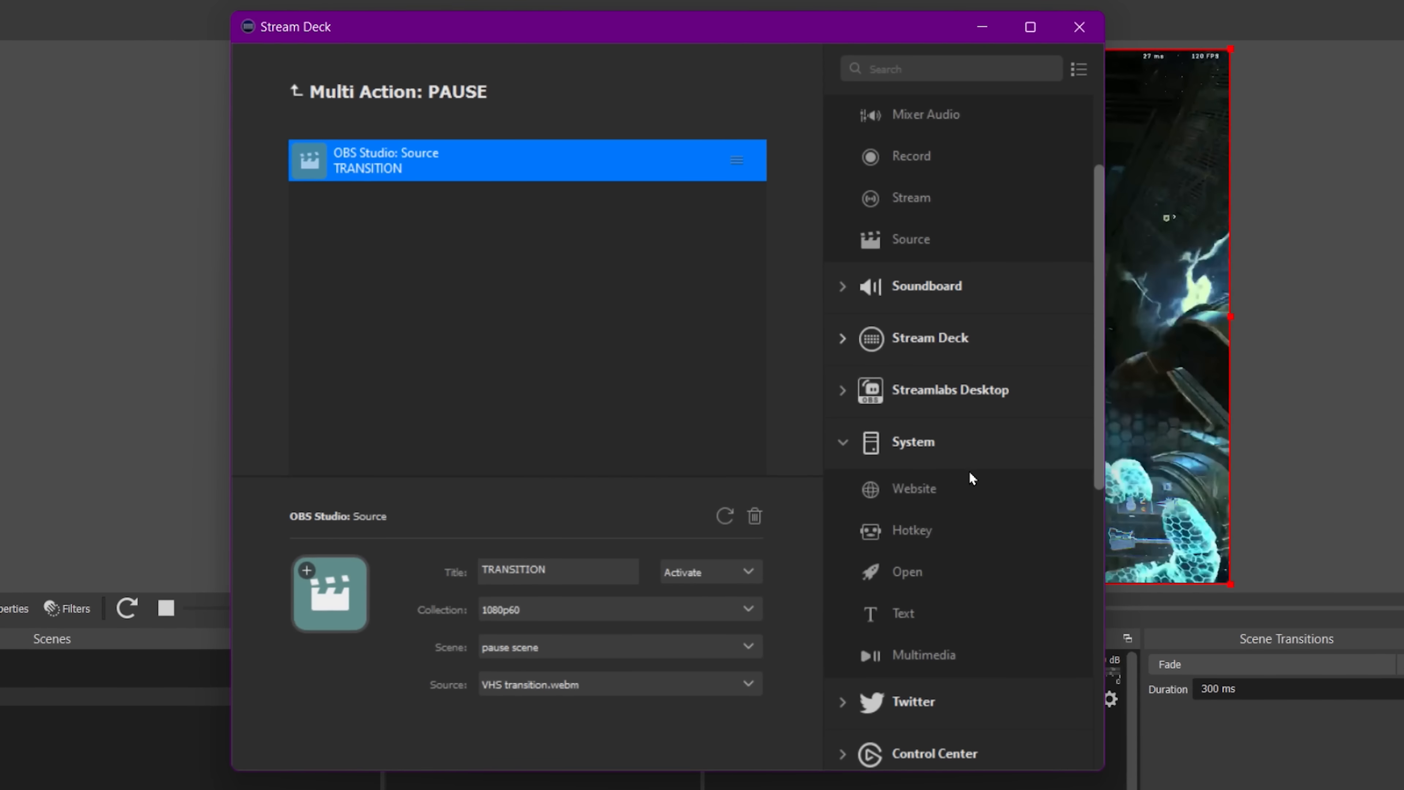
drag(941, 534, 517, 264)
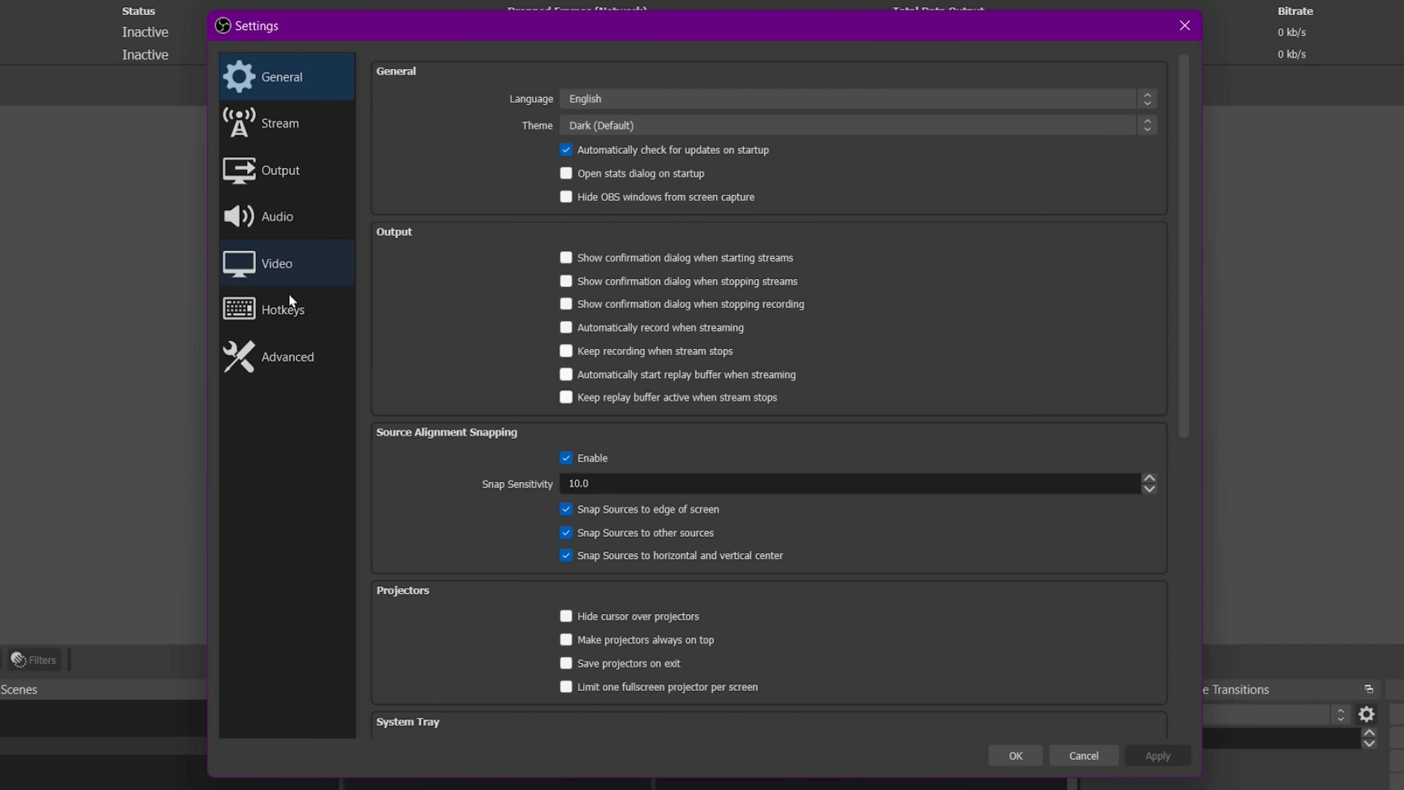
Assign Ctrl+Alt+Num * to the stream scene's Enable Freeze and Disable Freeze hotkeys in OBS settings and save.
click(287, 307)
scroll(552, 523, down, 10)
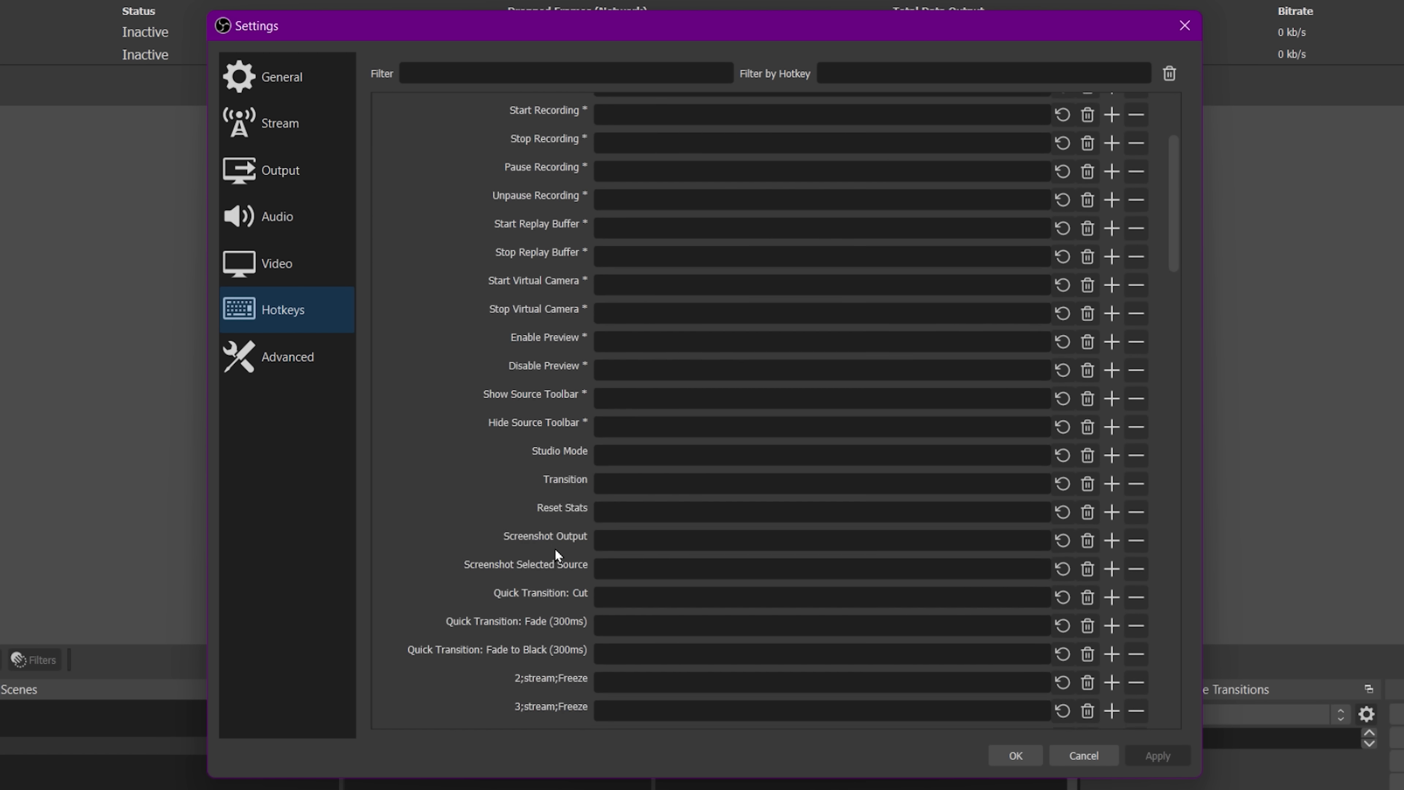
scroll(548, 563, down, 20)
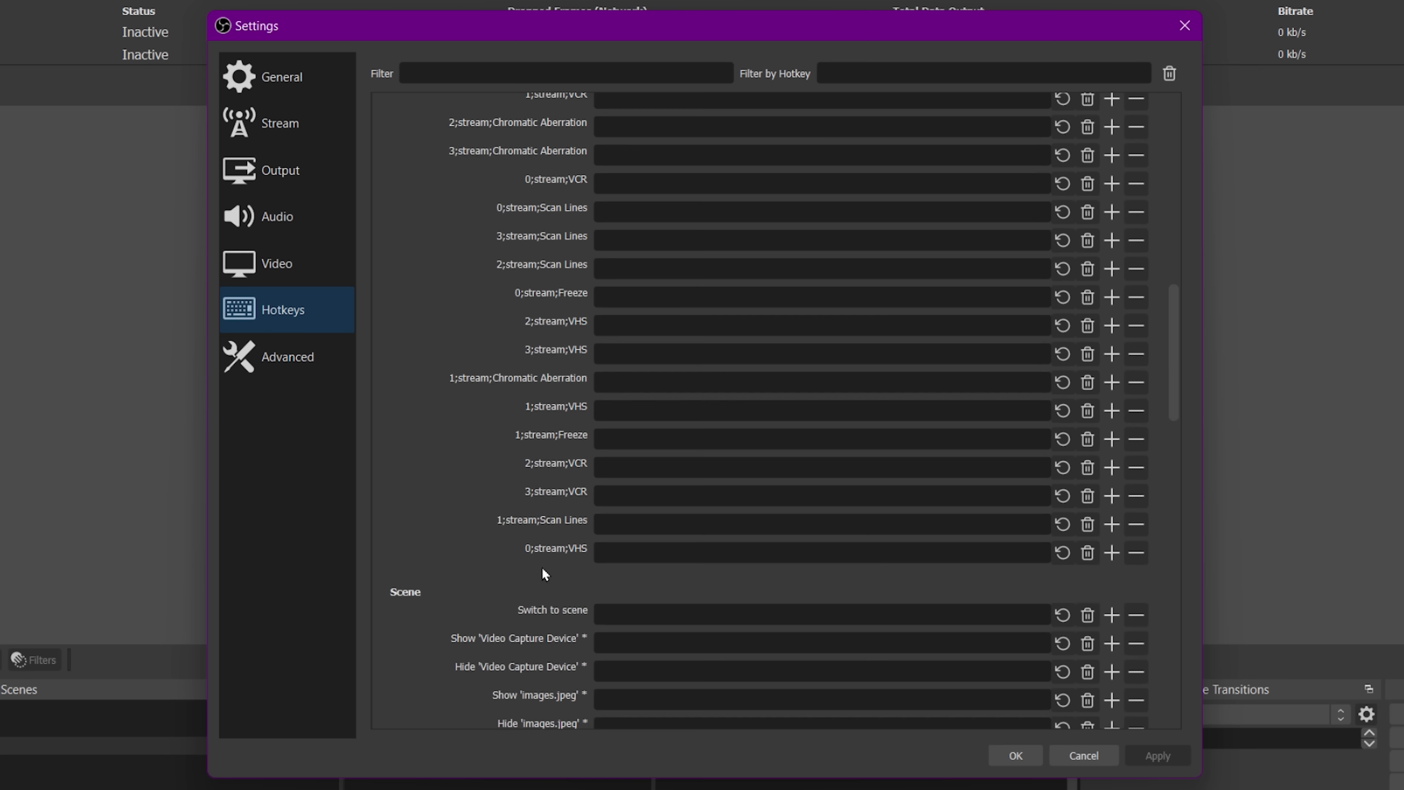
scroll(548, 602, down, 5)
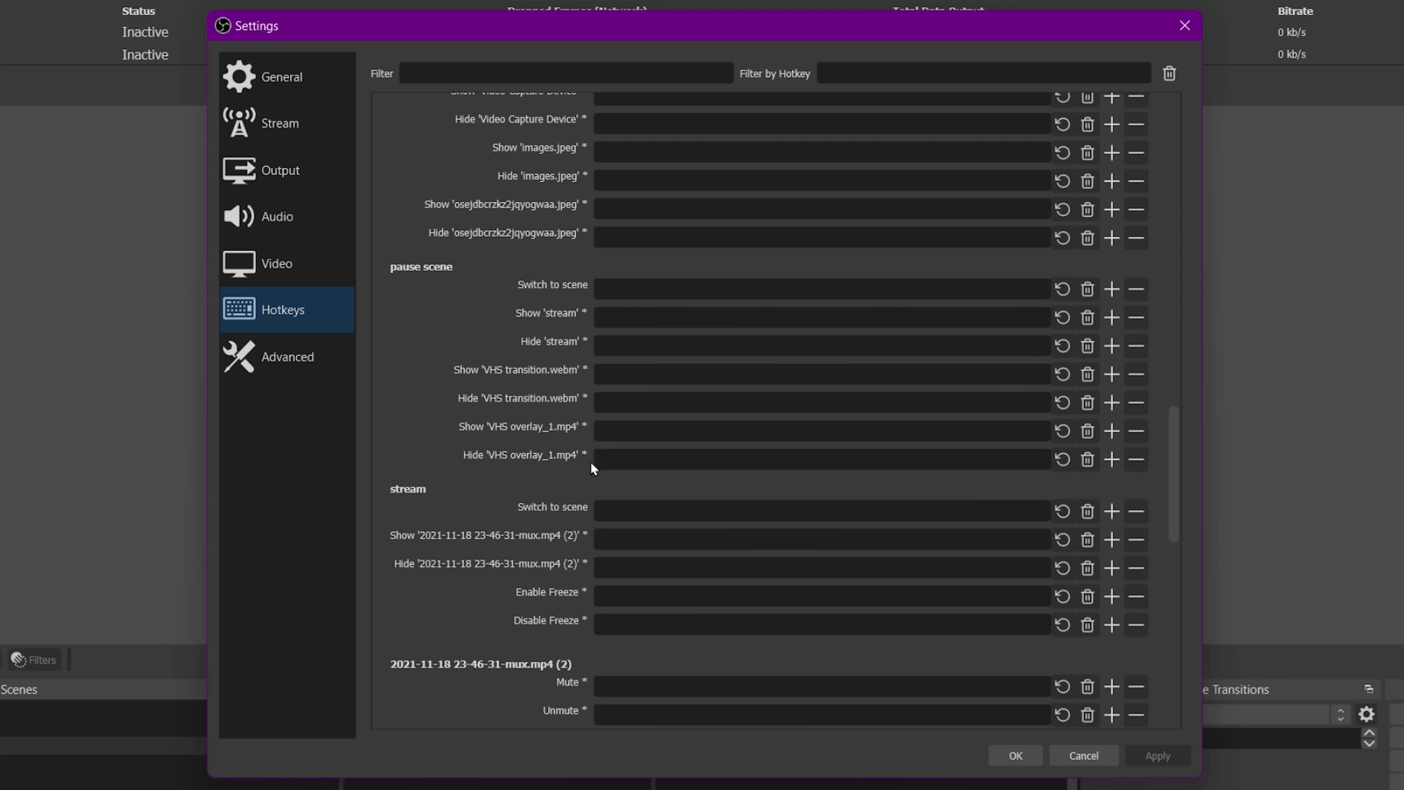
scroll(591, 464, down, 5)
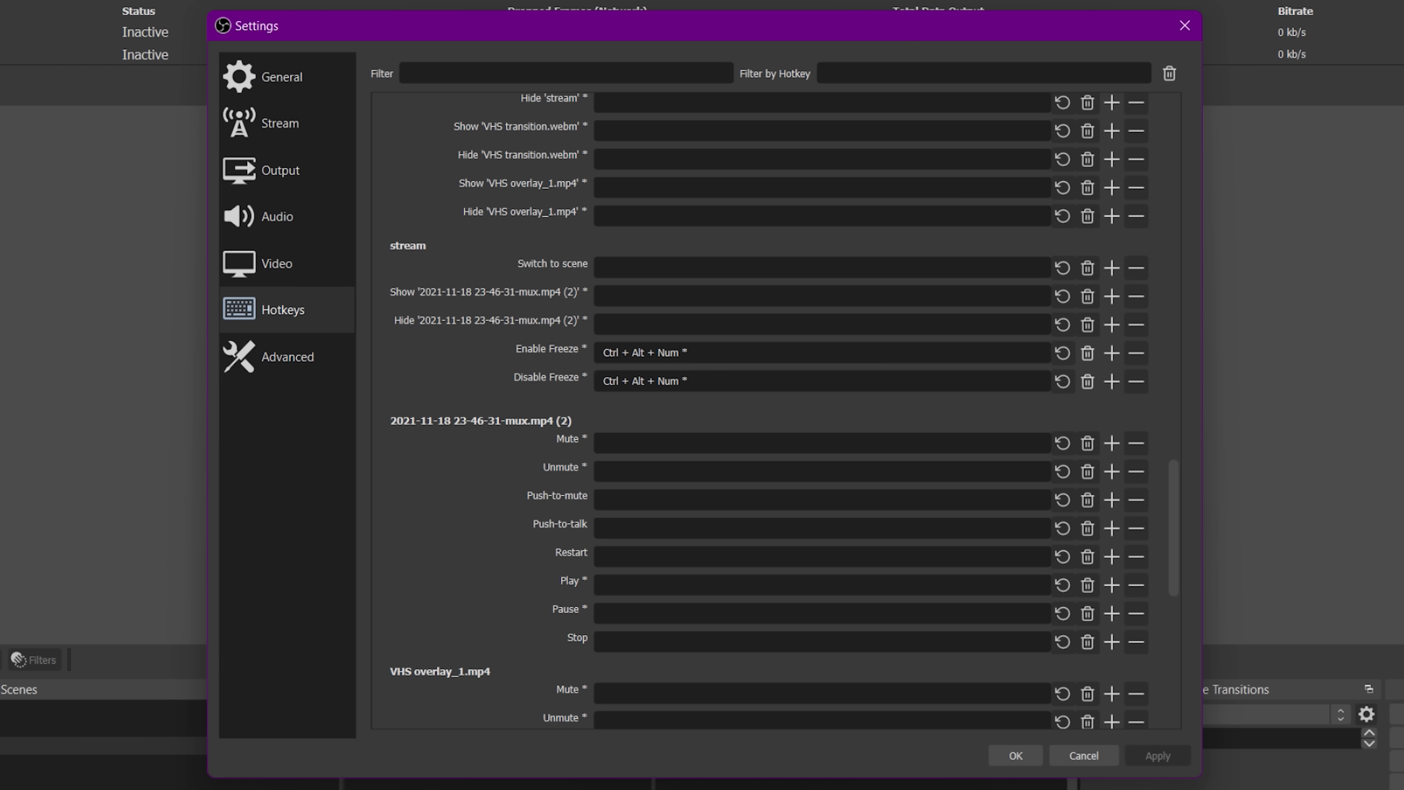
click(1011, 756)
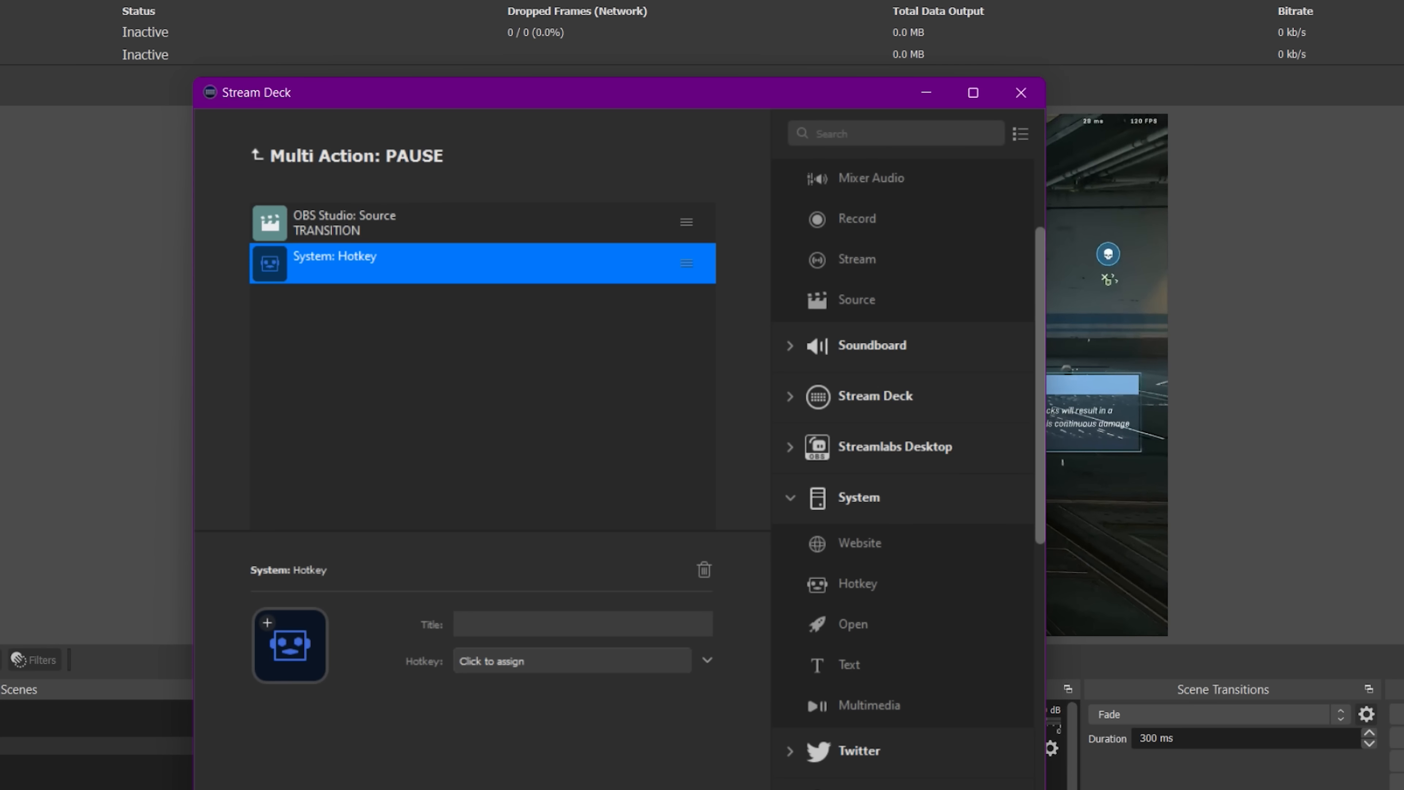
Assign Ctrl+Alt+Numpad * to the Hotkey action and title it FREEZE.
click(525, 662)
key(ctrl+alt+KP_Multiply)
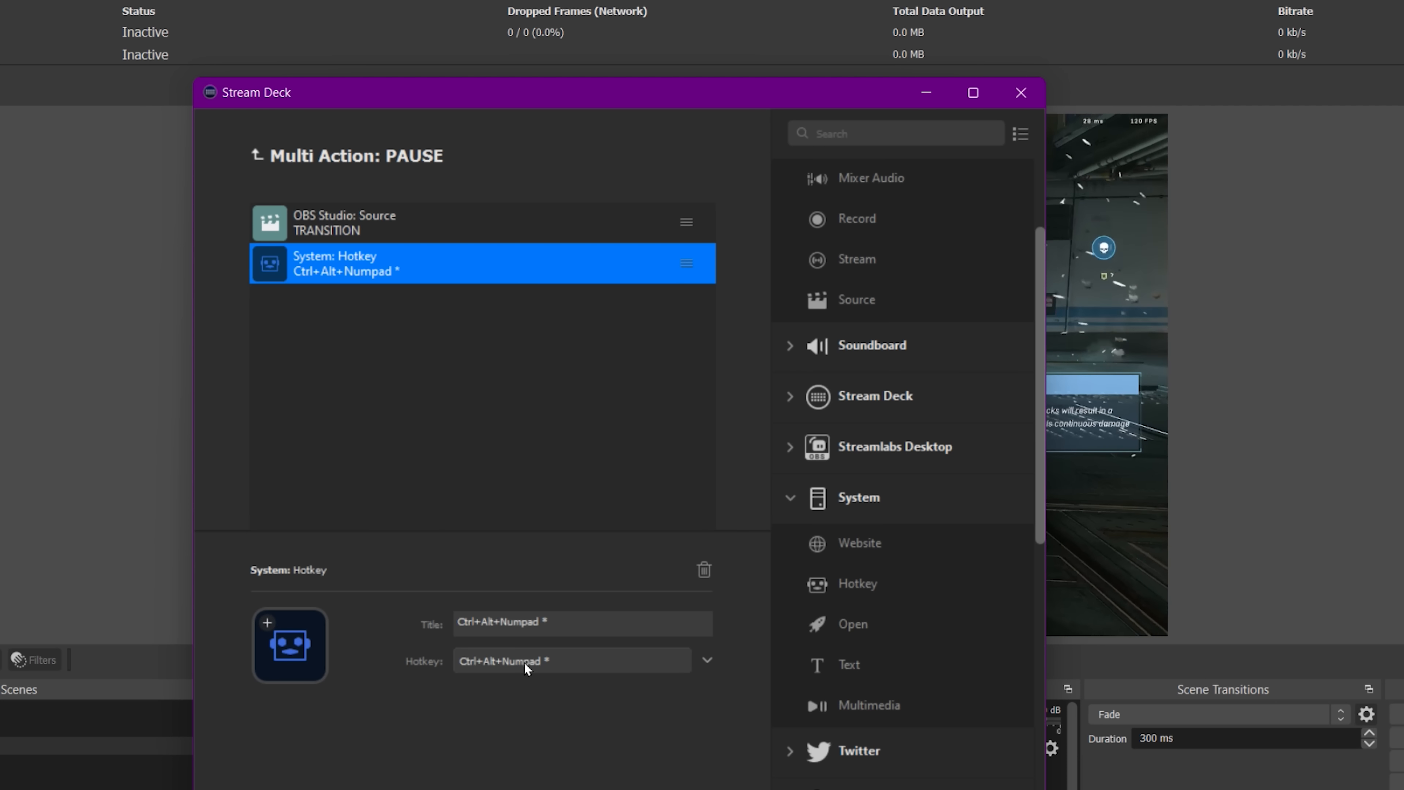
drag(568, 99, 1063, 145)
triple_click(1041, 668)
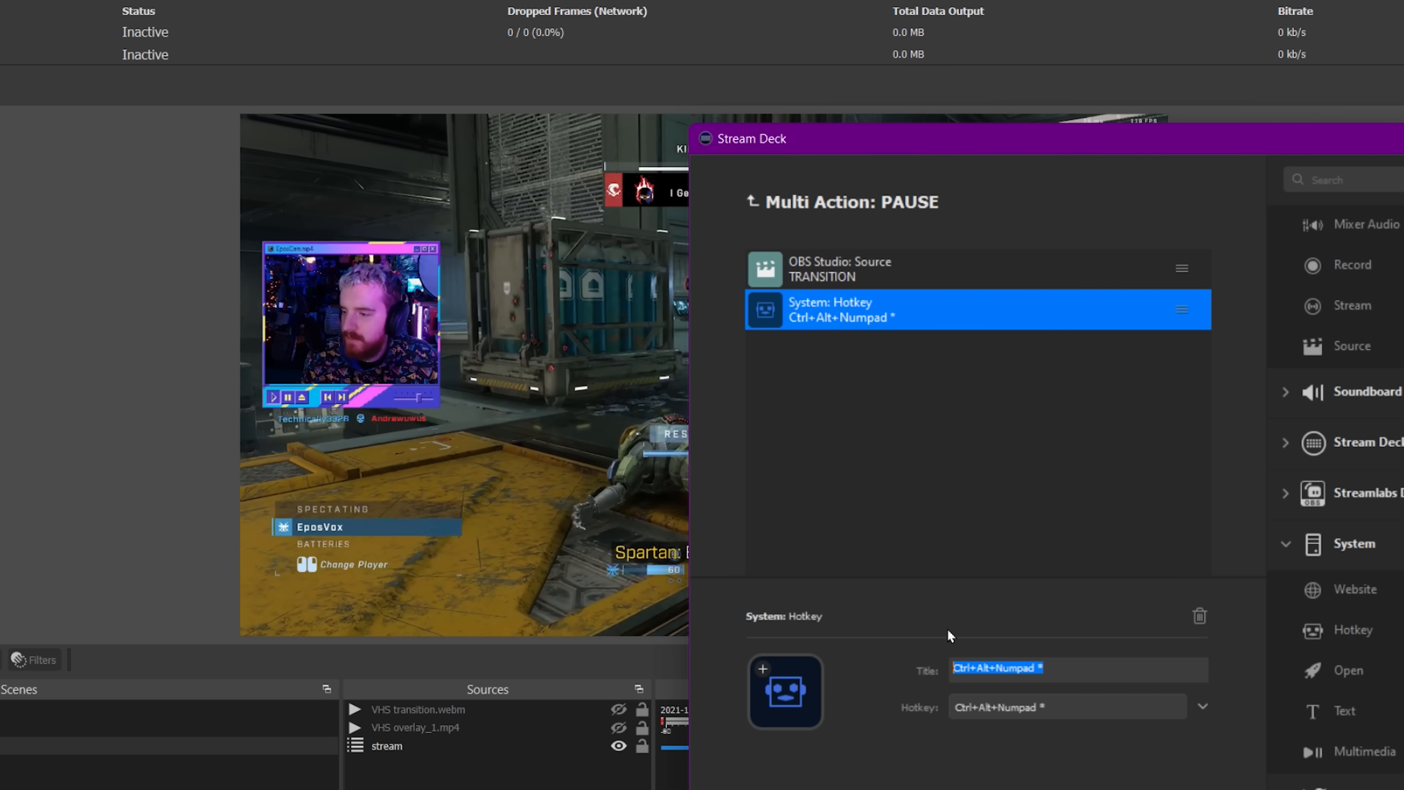
text(FREEZE)
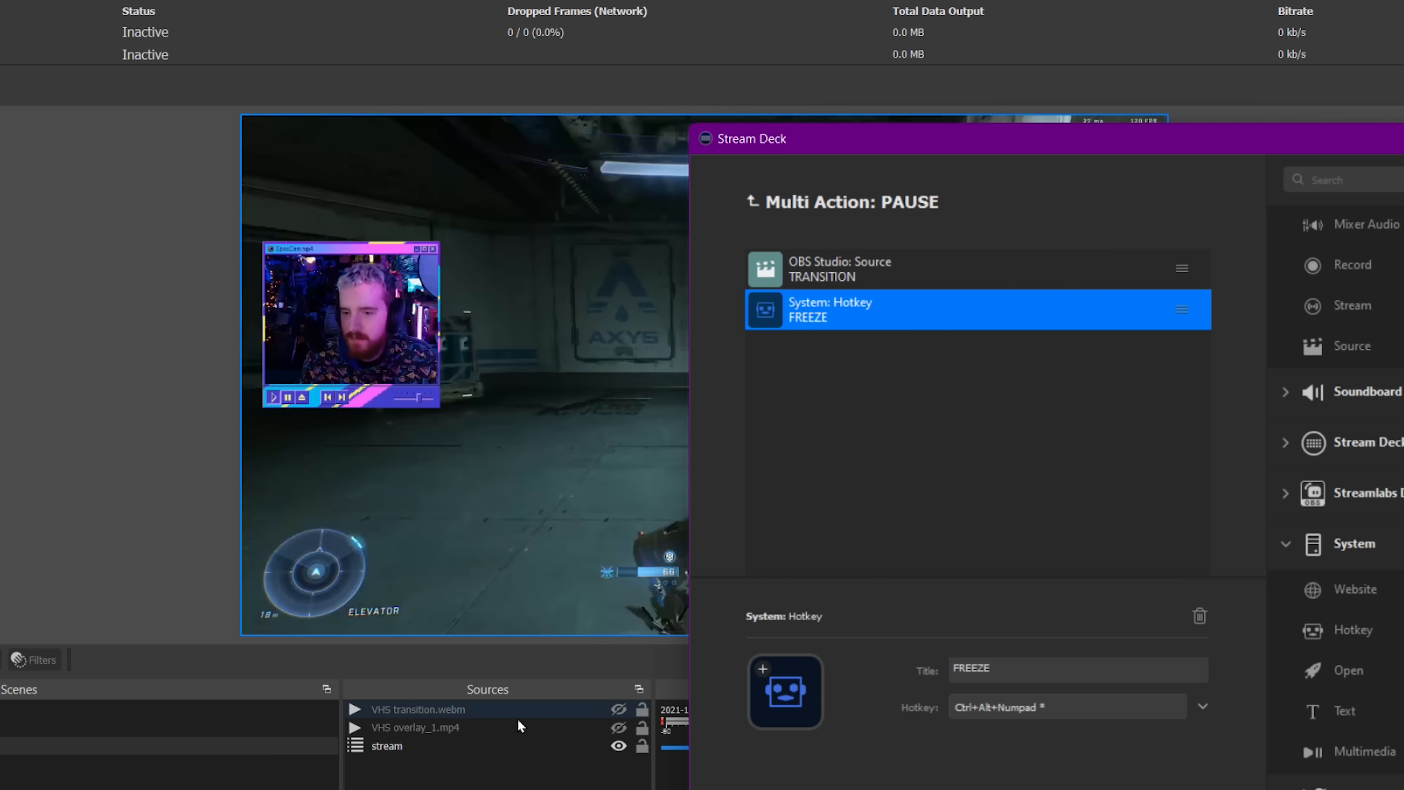
Check the stream source's properties and filters, then return to the Stream Deck window.
click(406, 746)
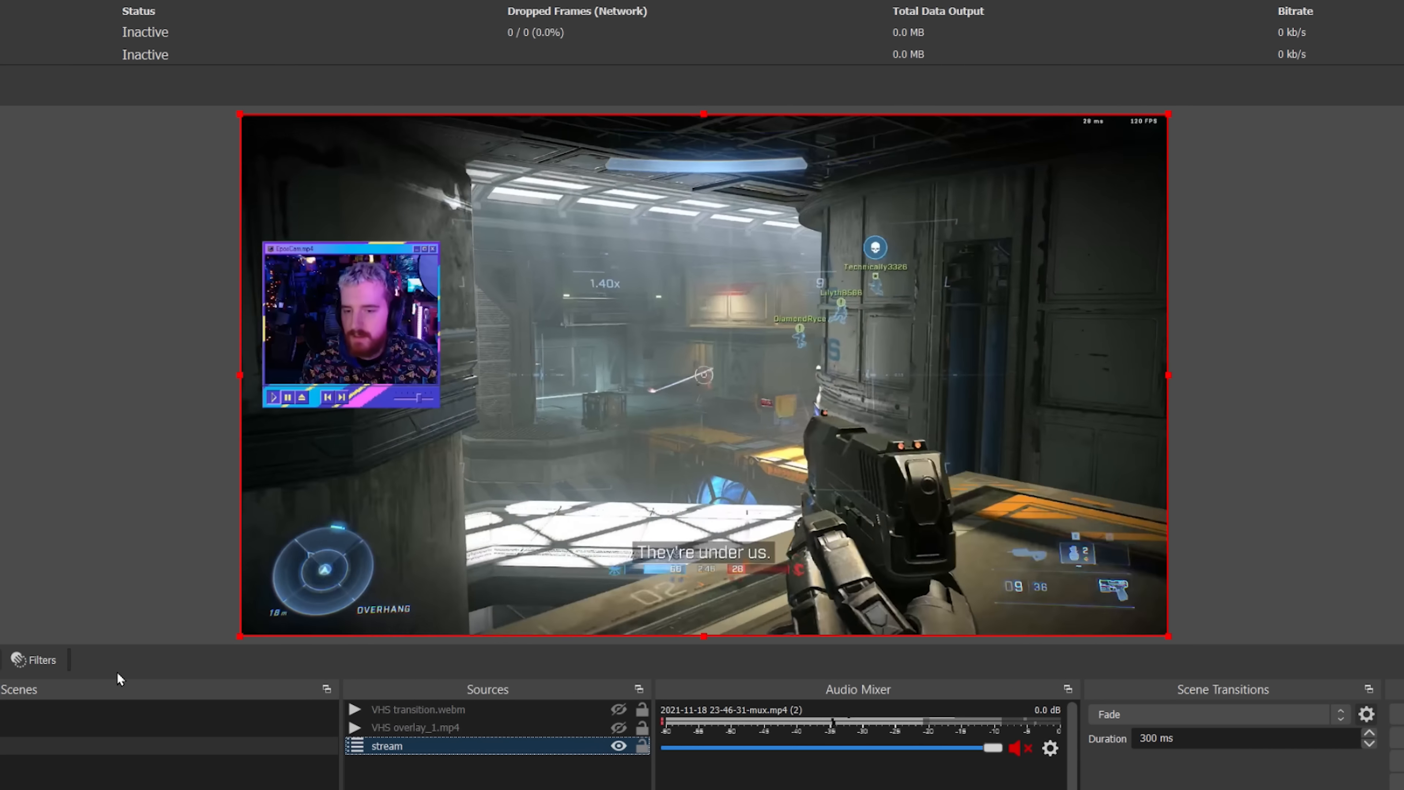
click(35, 660)
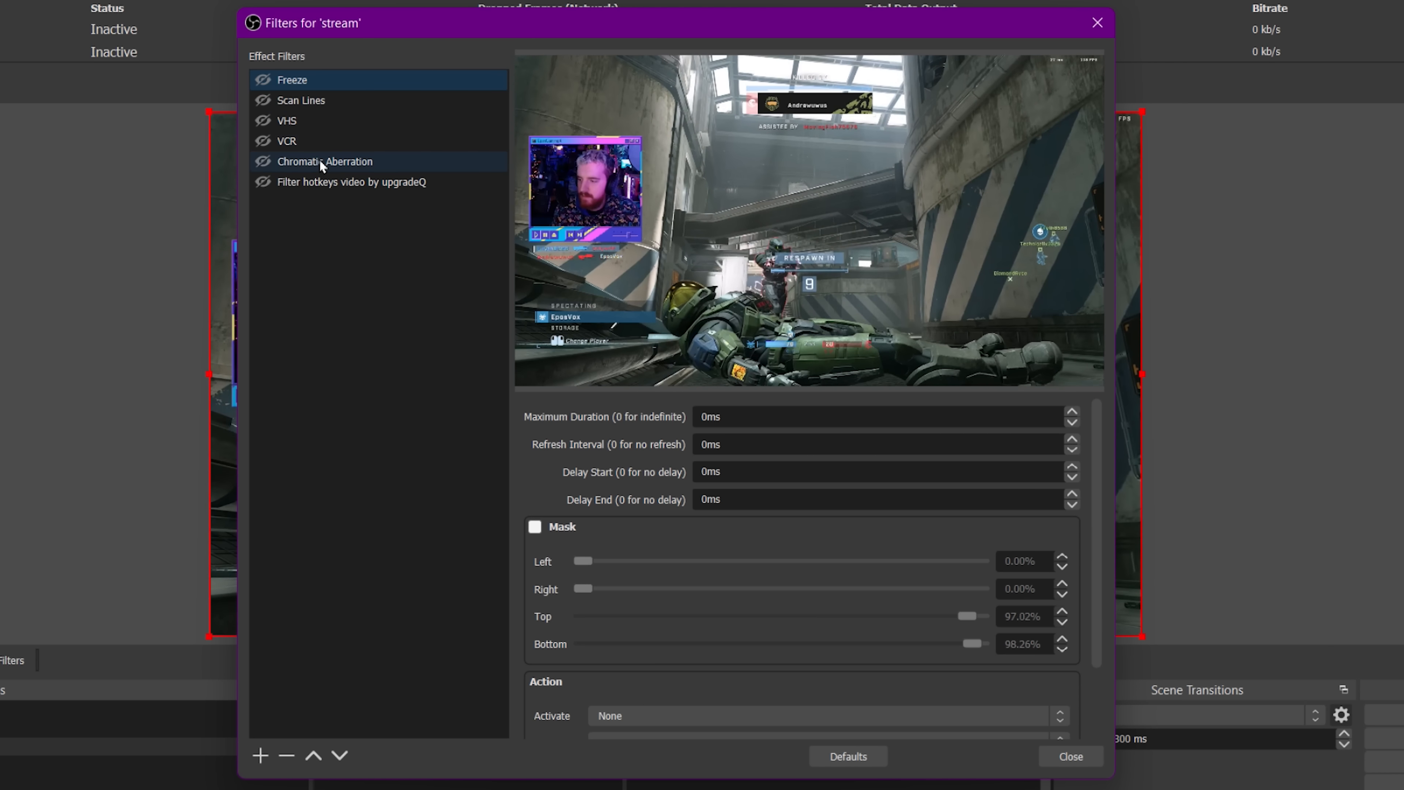
click(1070, 756)
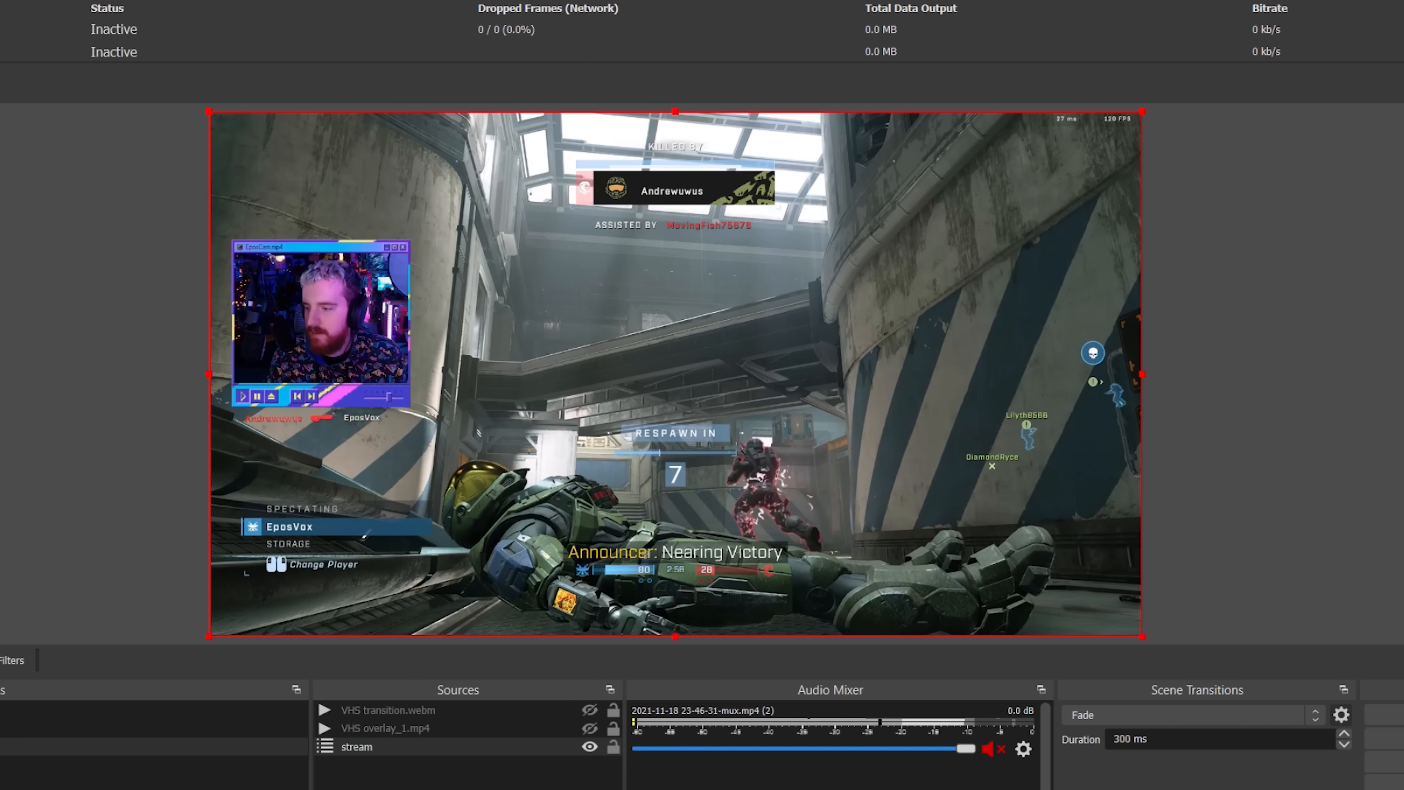
key(alt+Tab)
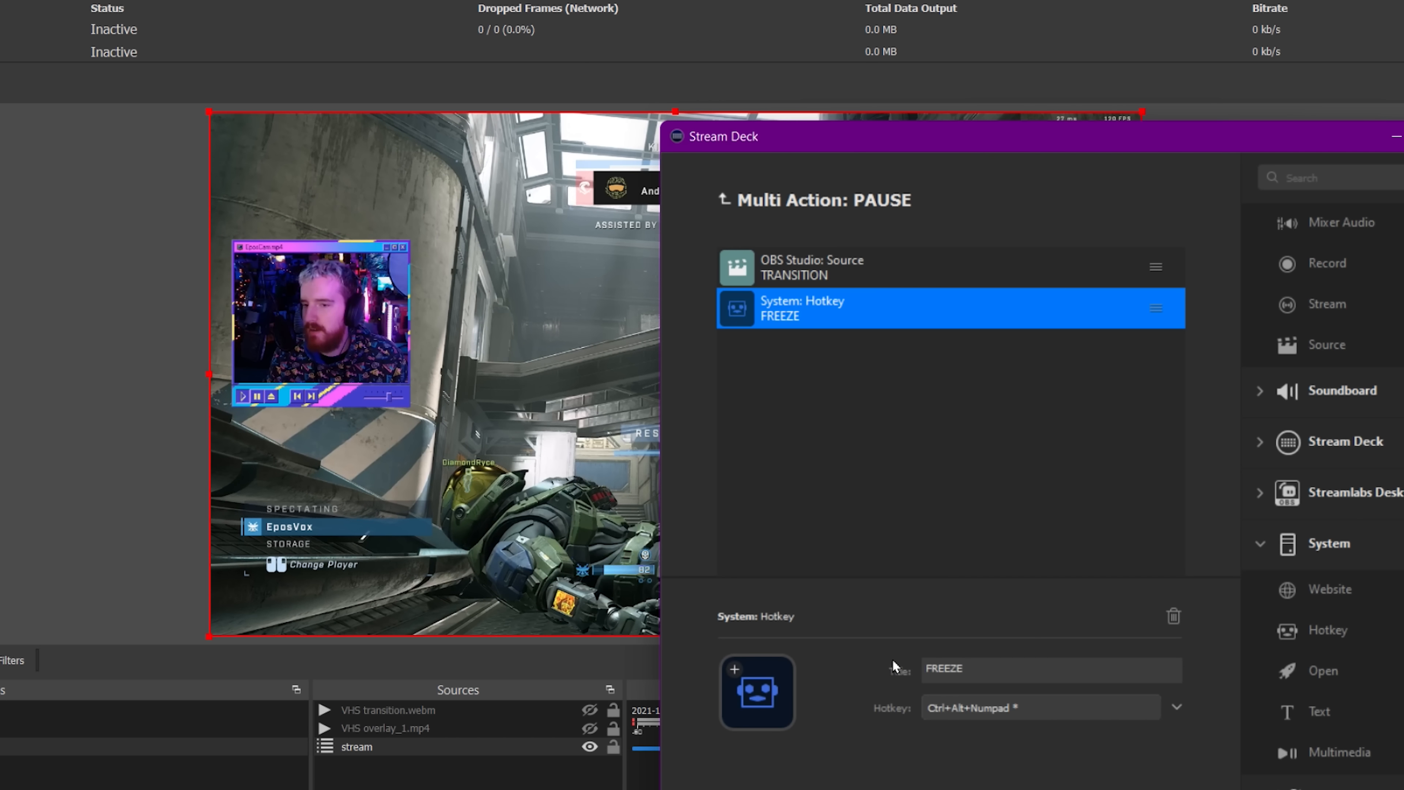
drag(1160, 136, 779, 42)
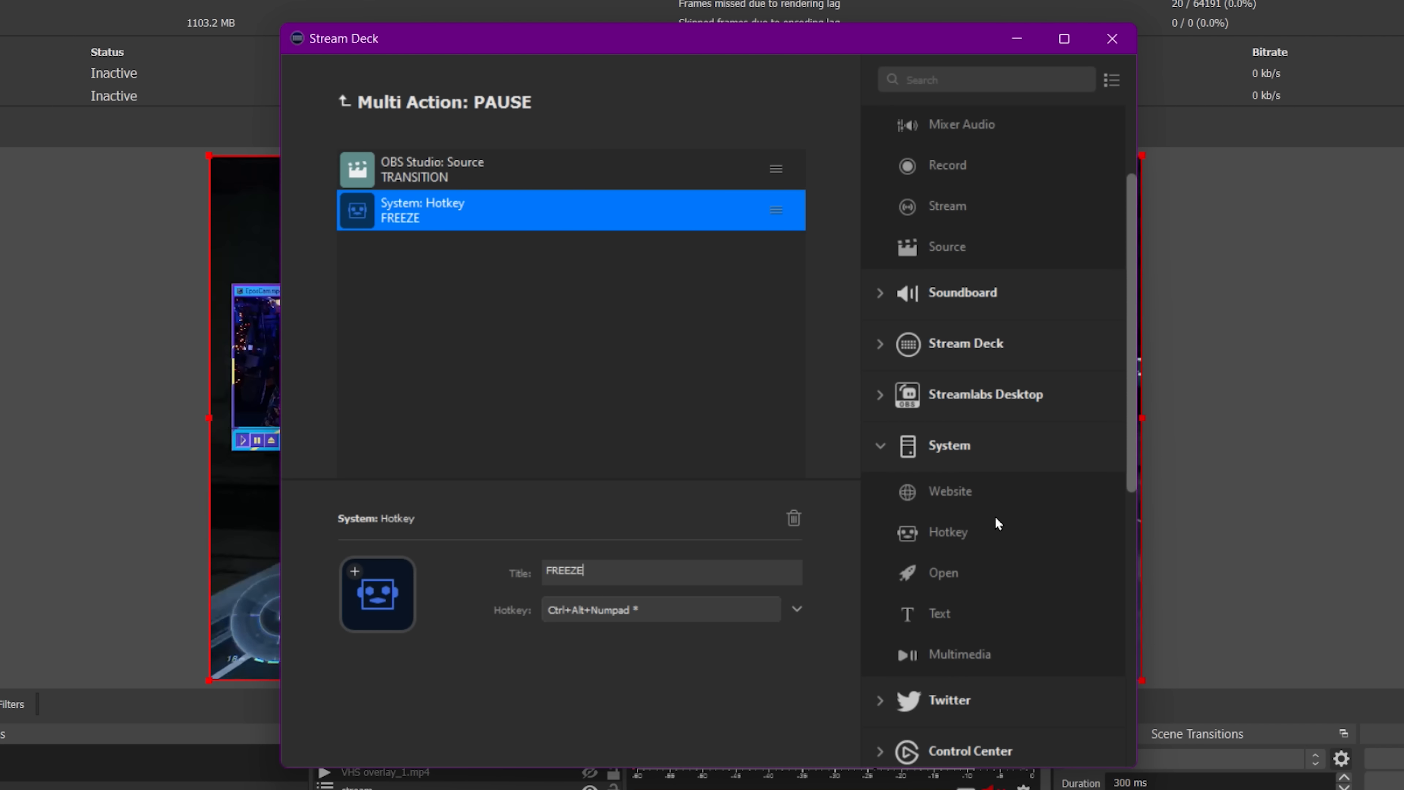
Add three more empty System Hotkey actions to the PAUSE multi-action and return to the key grid.
double_click(959, 536)
drag(961, 532, 659, 425)
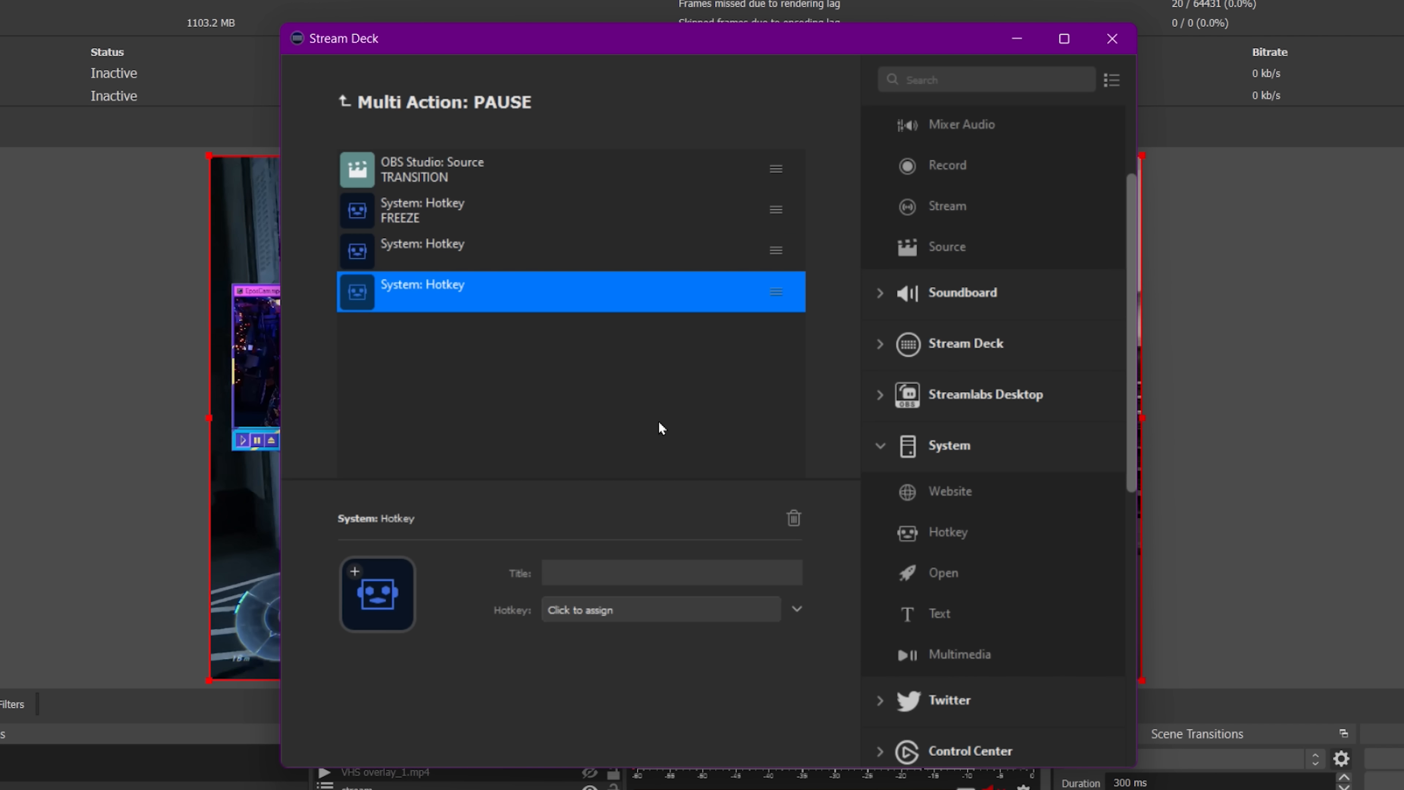
drag(934, 529, 664, 423)
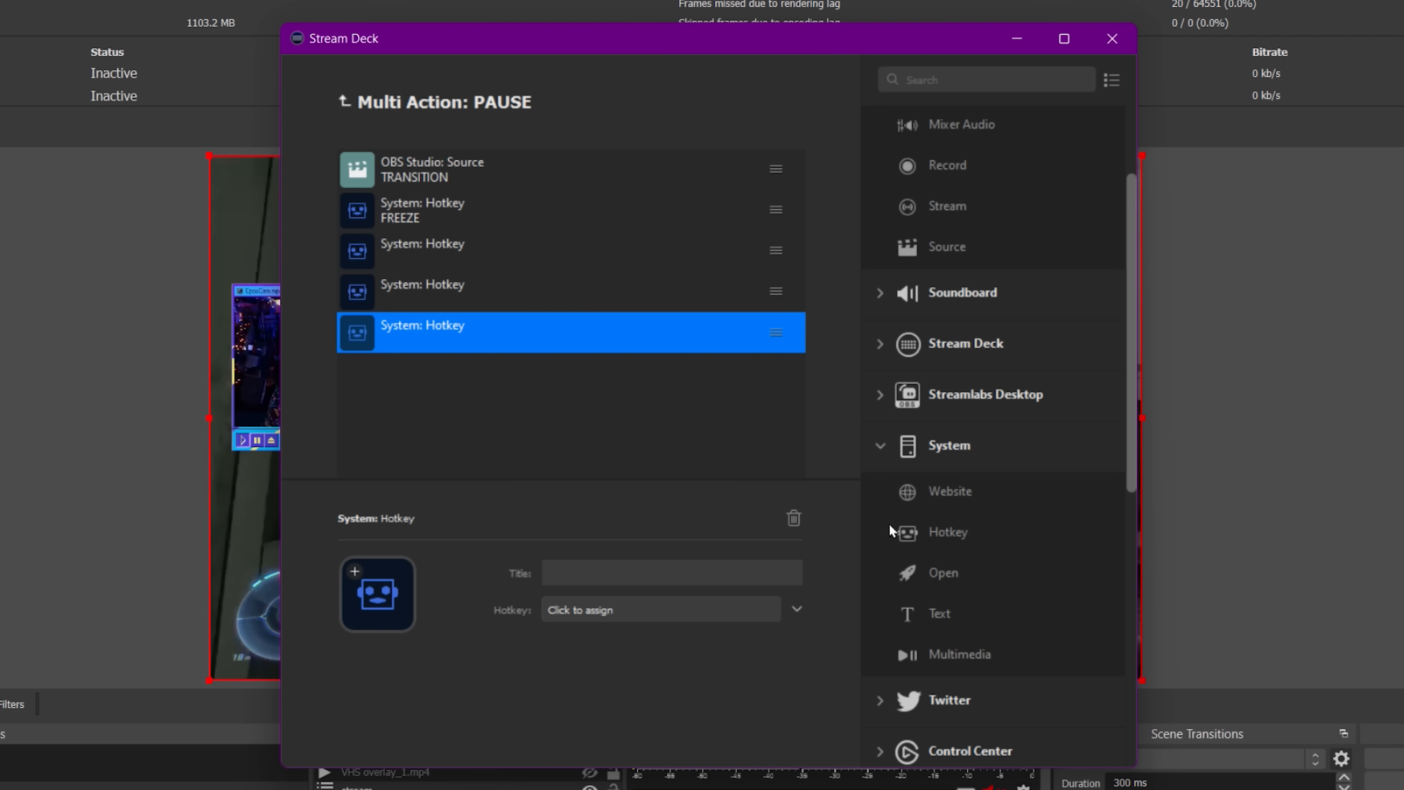
click(346, 104)
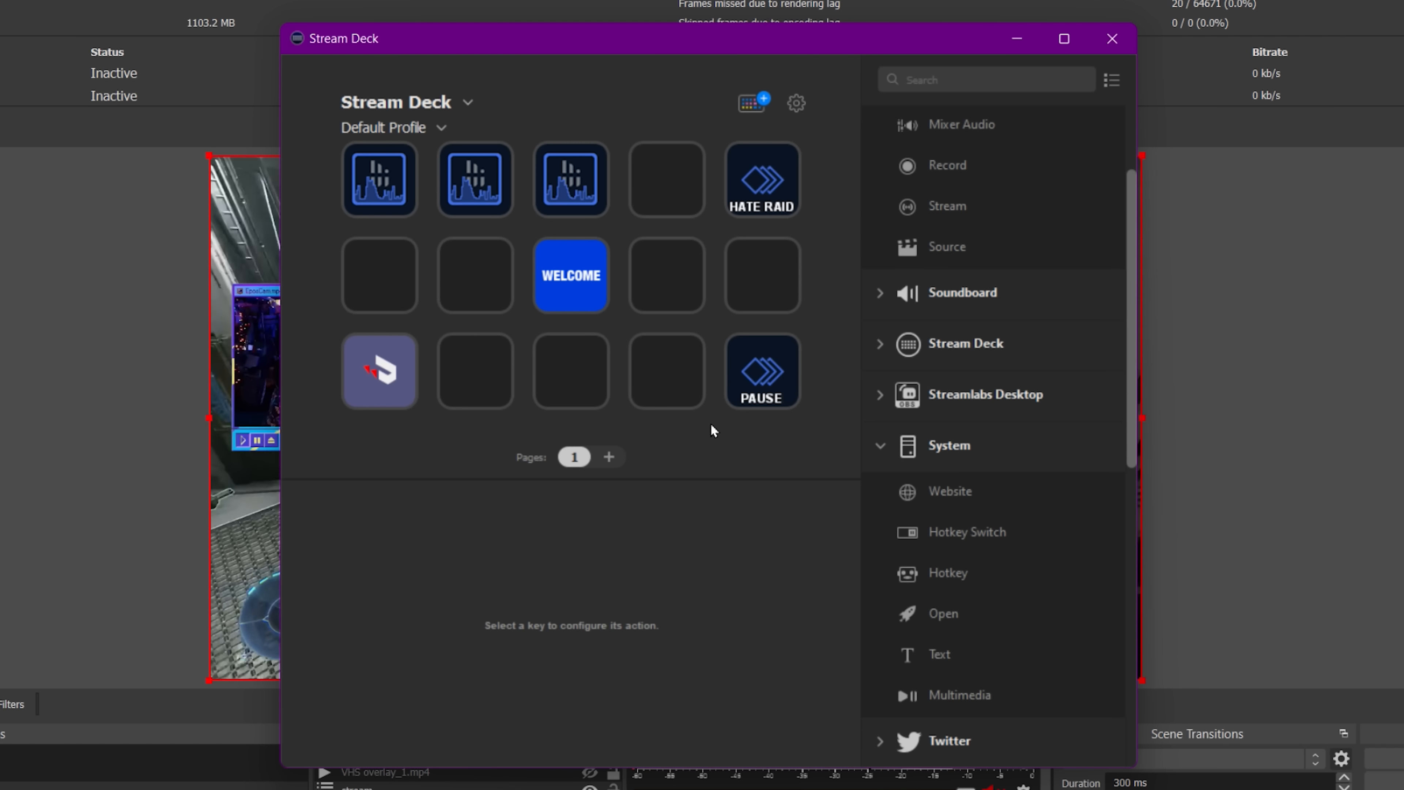
right_click(754, 375)
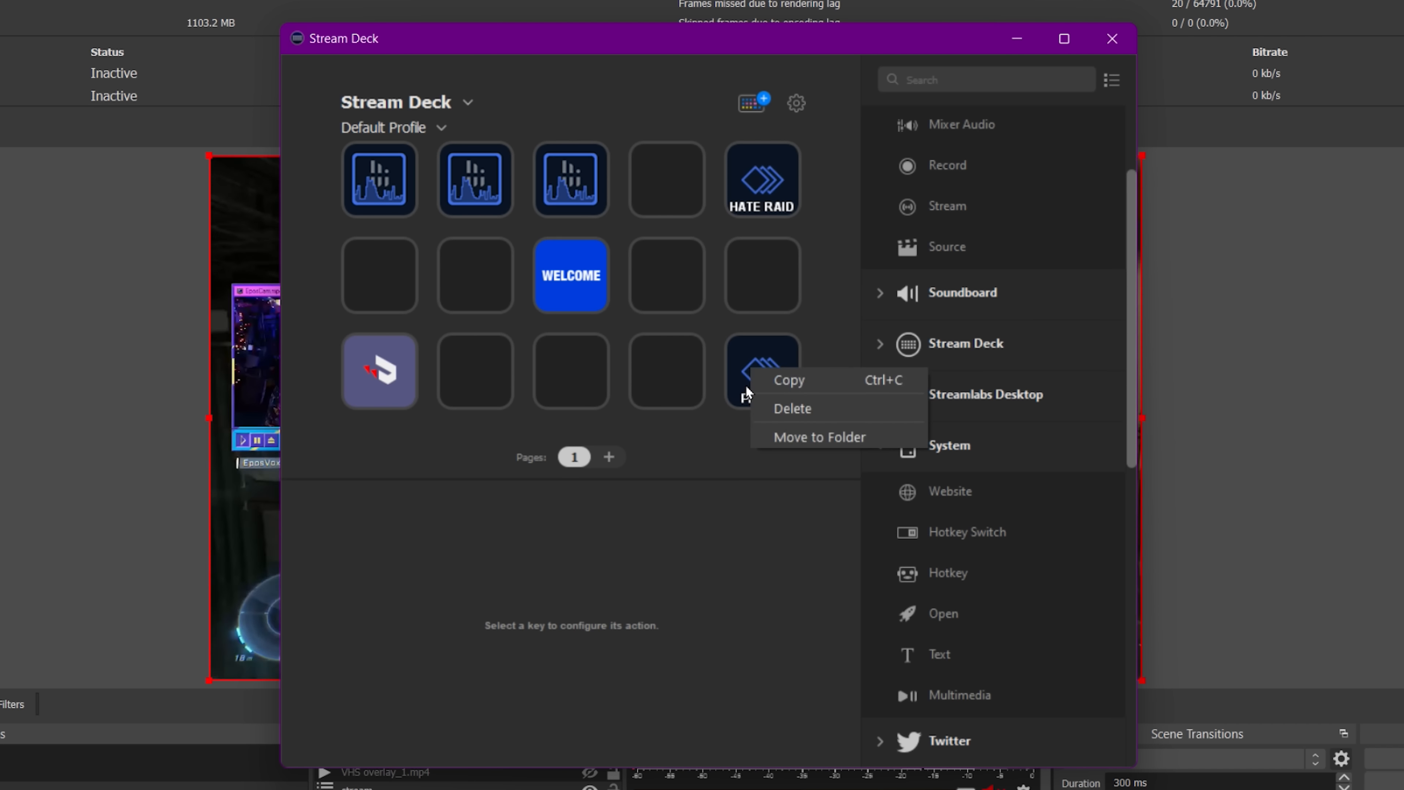
double_click(745, 384)
right_click(713, 333)
key(Escape)
click(344, 101)
scroll(940, 548, down, 4)
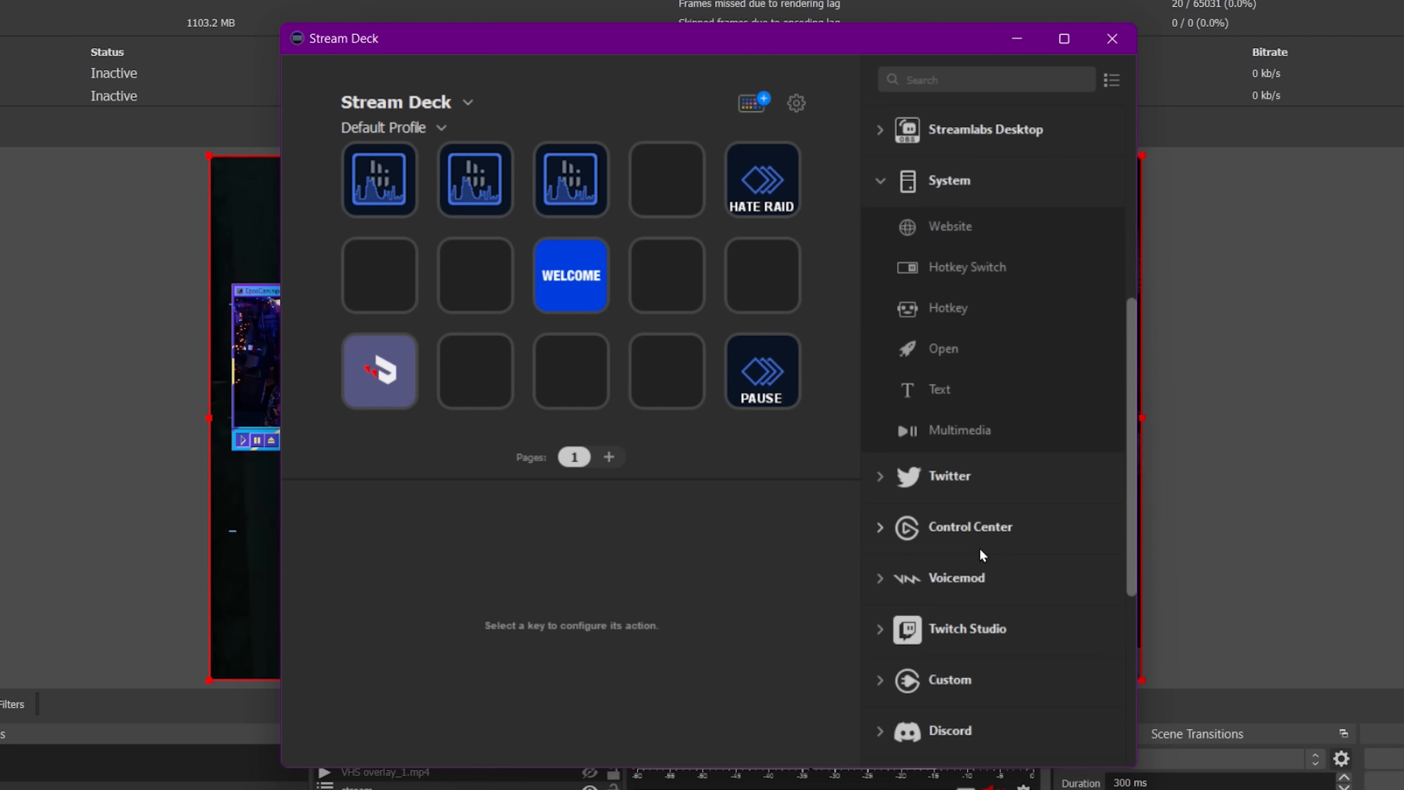
scroll(901, 641, down, 4)
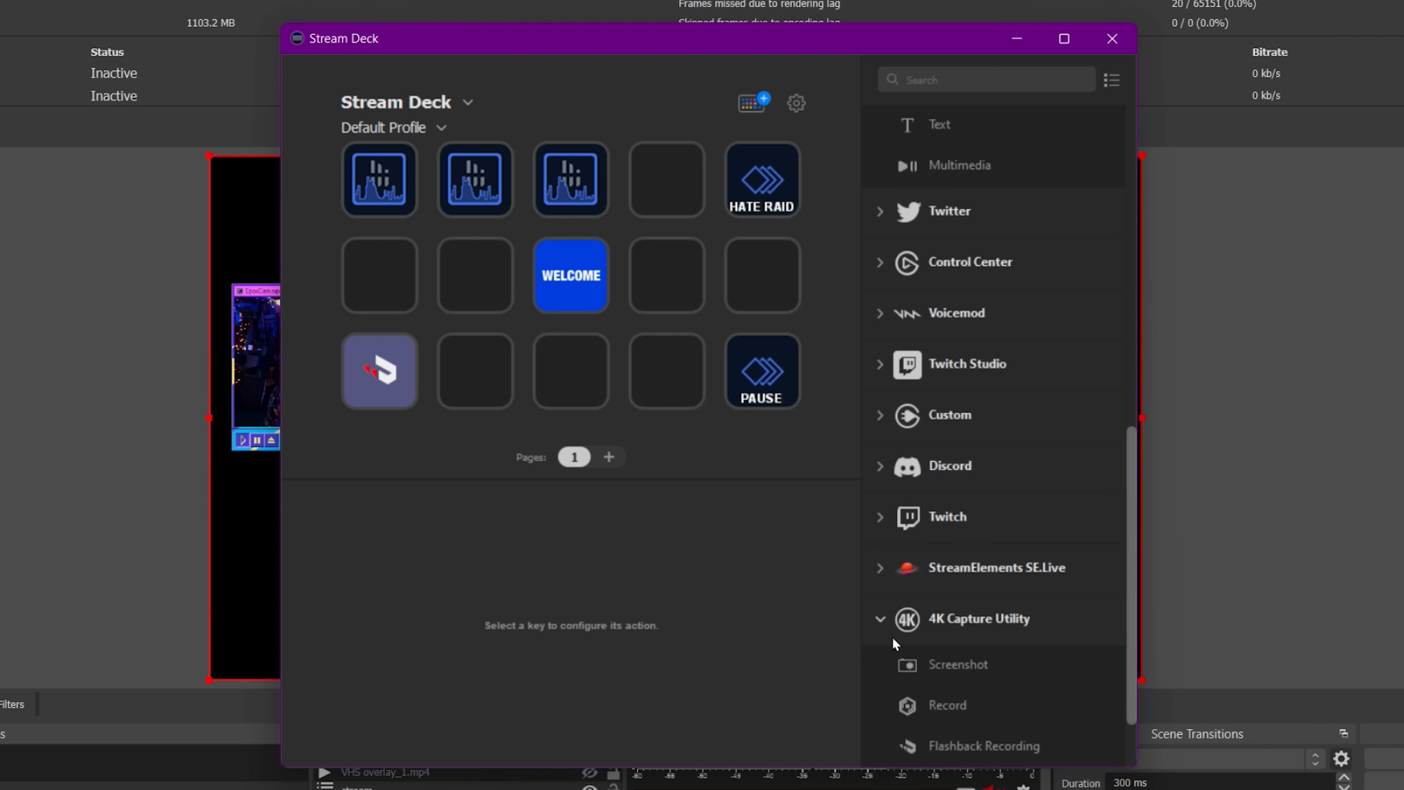
scroll(884, 633, up, 6)
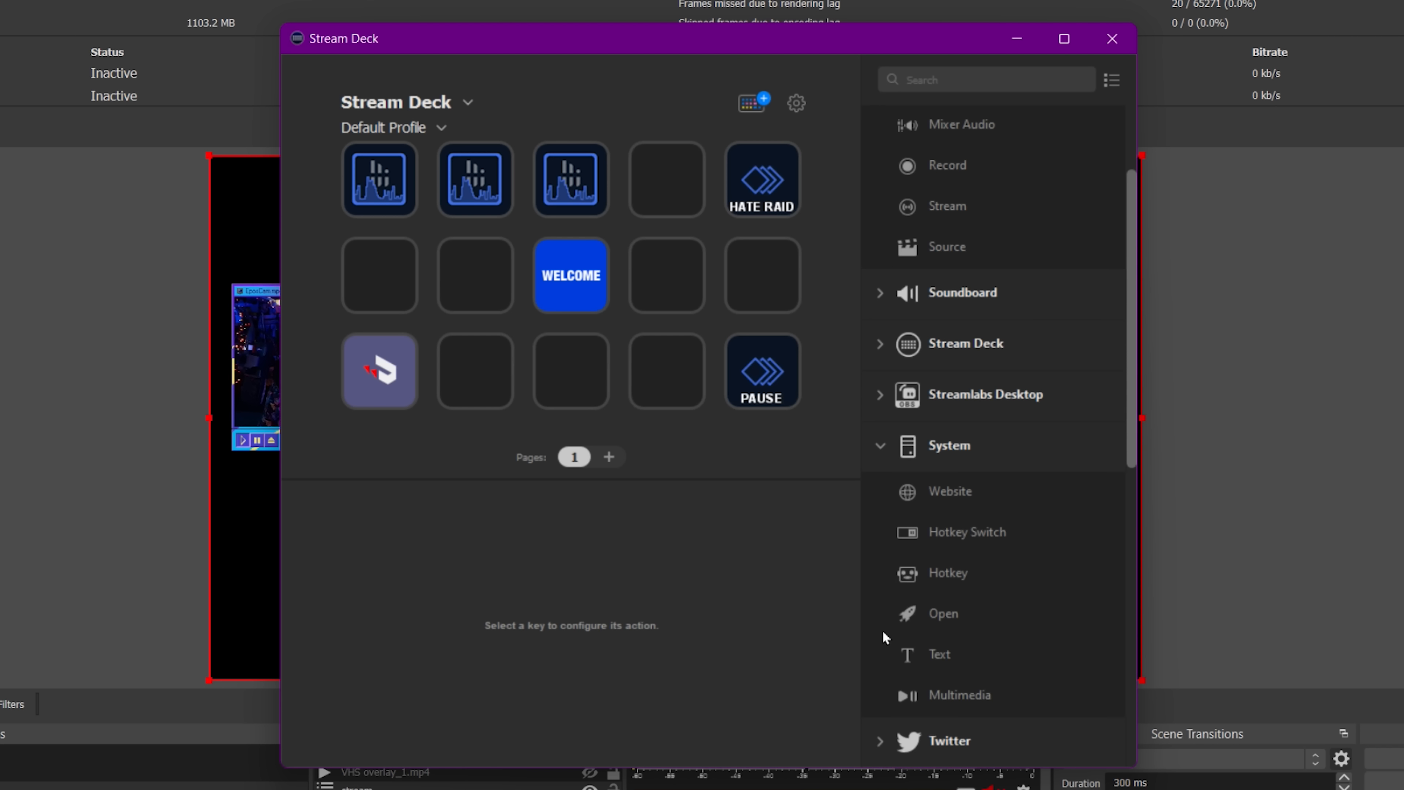
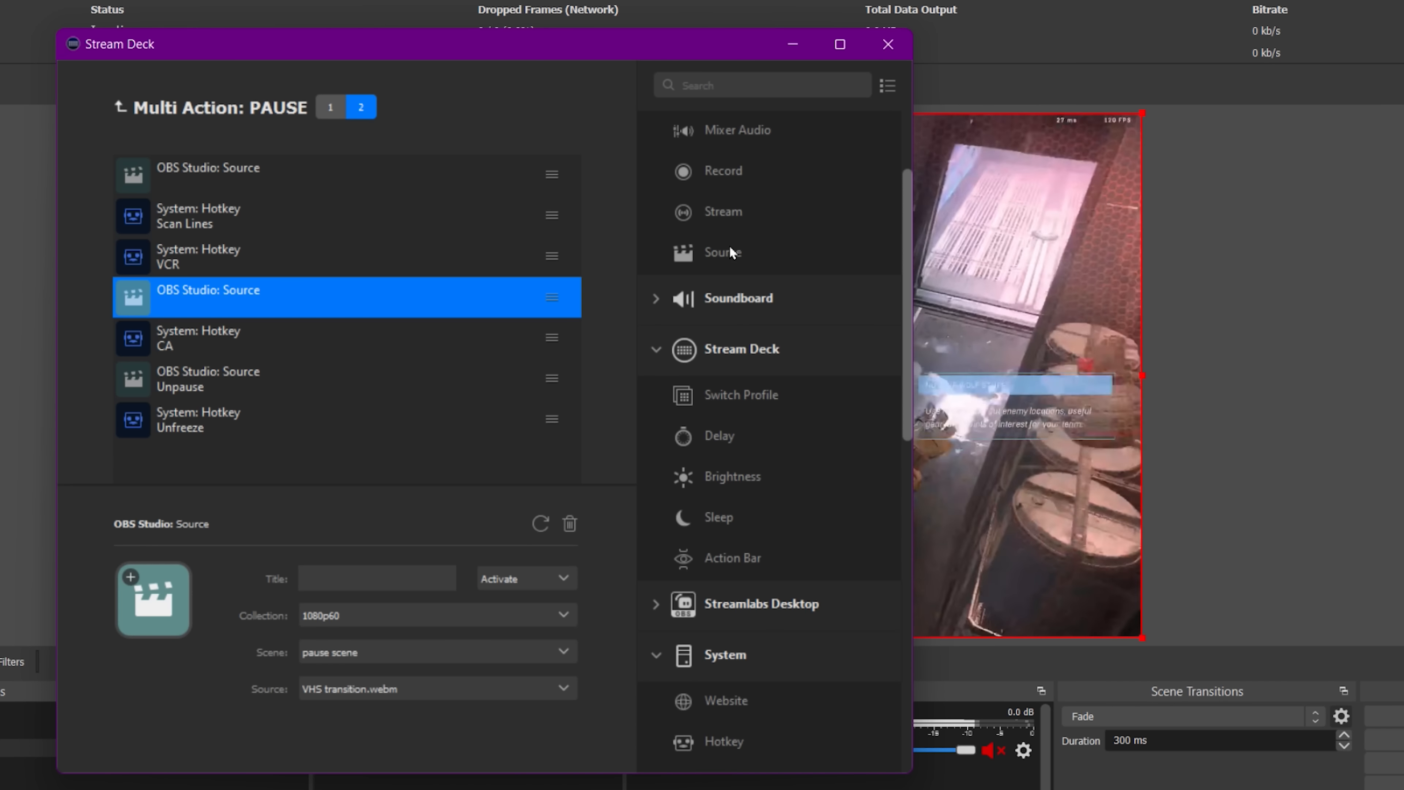
Add an OBS Studio Source action to the PAUSE multi-action's second page that deactivates VHS transition.webm in pause scene.
drag(723, 241, 356, 504)
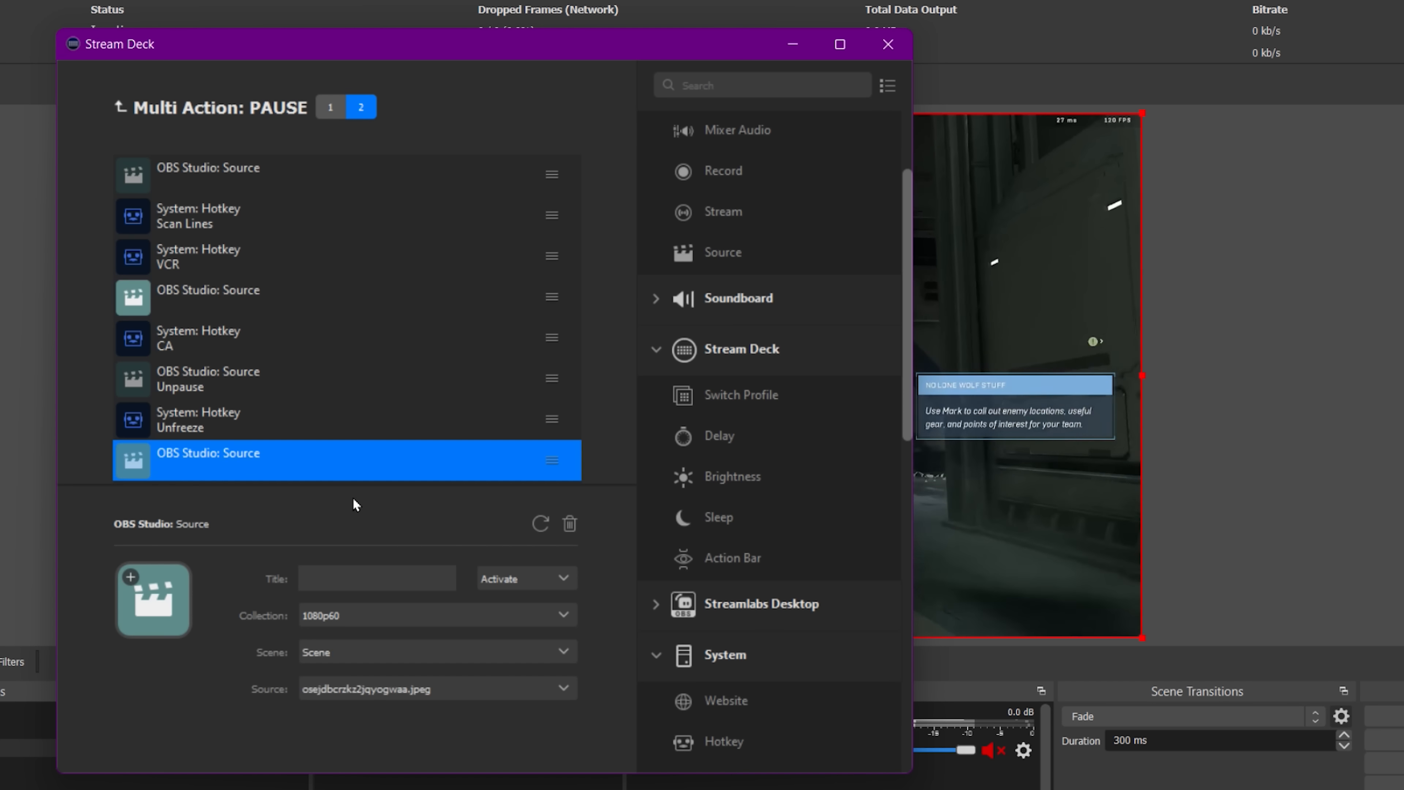
click(522, 695)
click(419, 654)
click(381, 701)
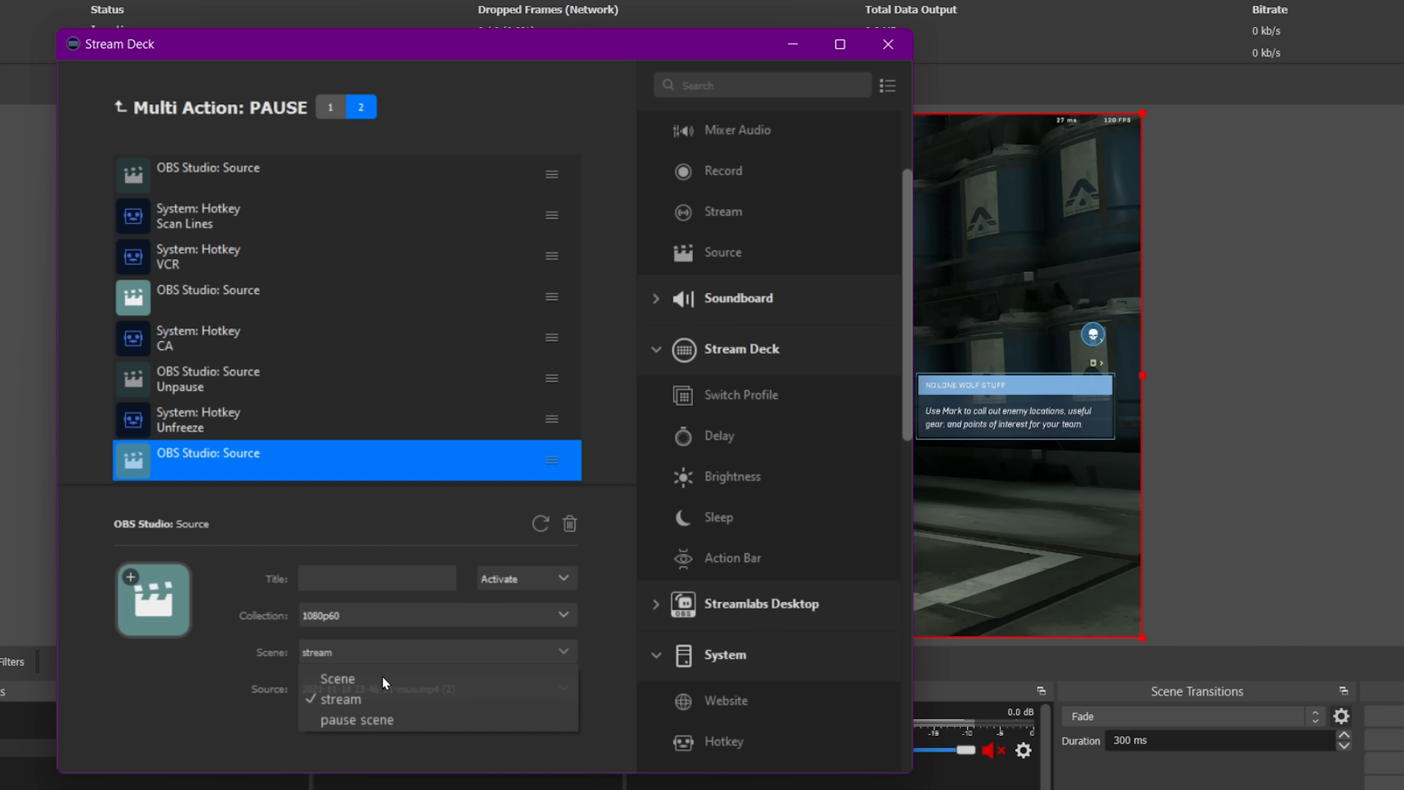
click(380, 719)
click(396, 690)
click(389, 714)
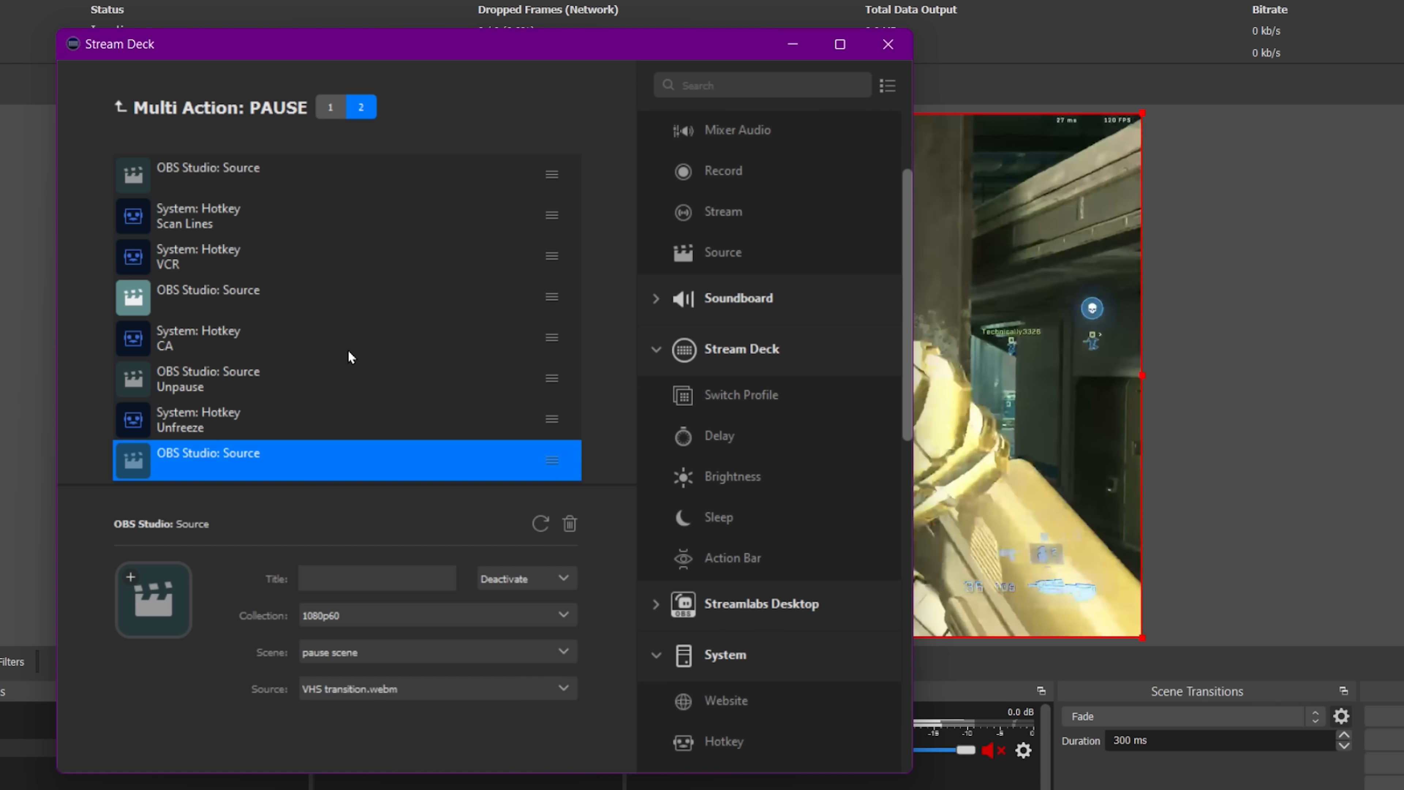
Review the PAUSE multi-action's first page, then return to its second page.
click(319, 108)
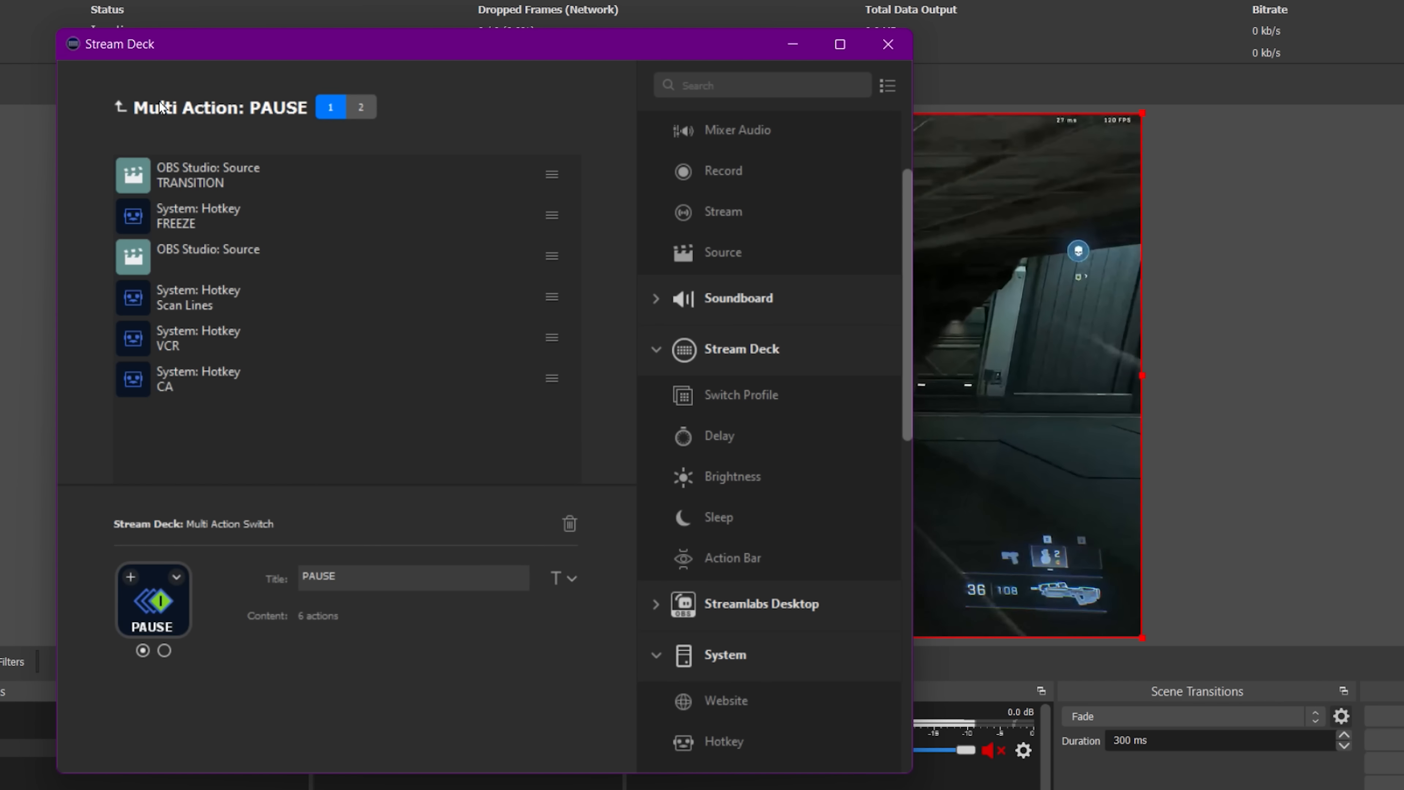
click(120, 106)
click(885, 44)
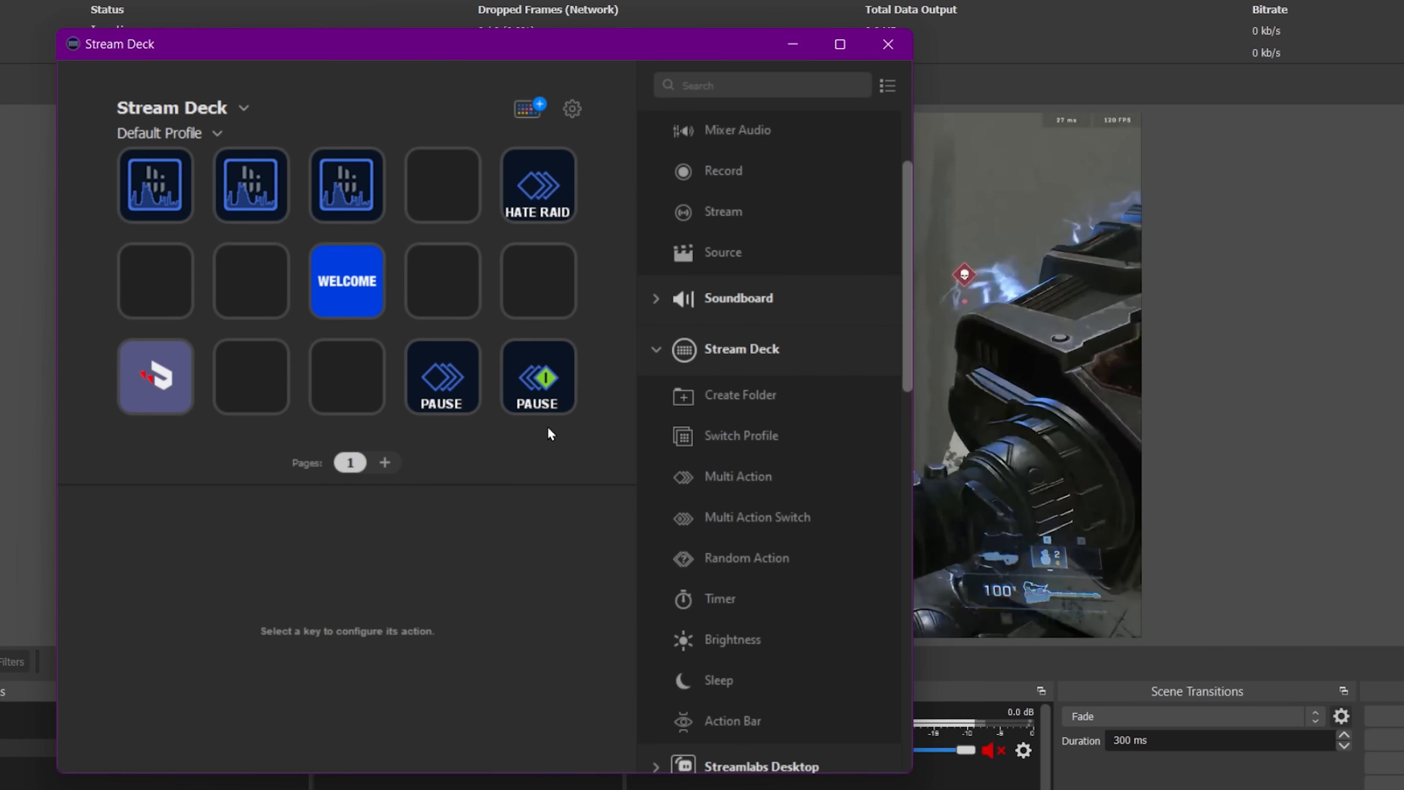
click(542, 453)
click(360, 108)
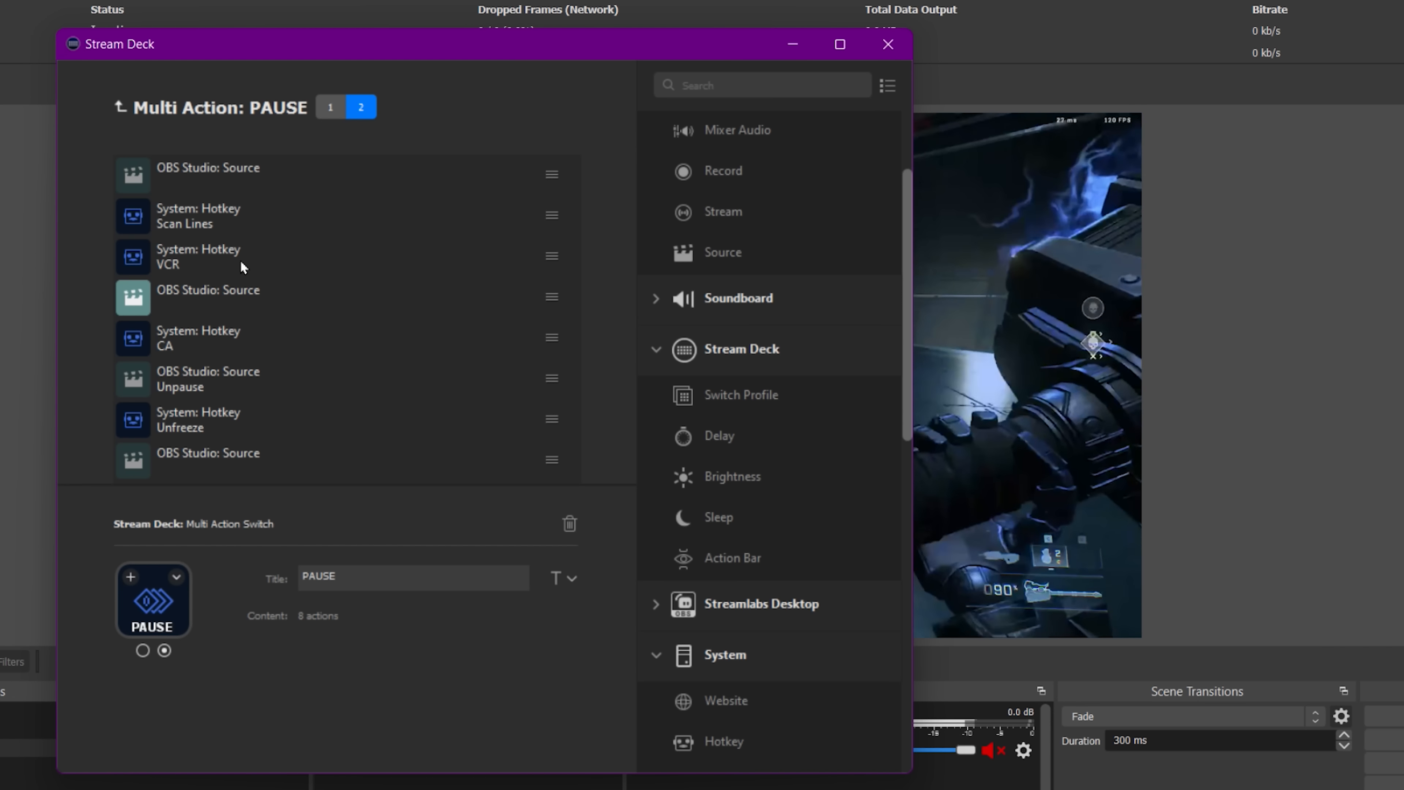
Reorder the second page so the Unpause source action comes before the Unfreeze, CA and VCR hotkeys.
drag(243, 268, 142, 288)
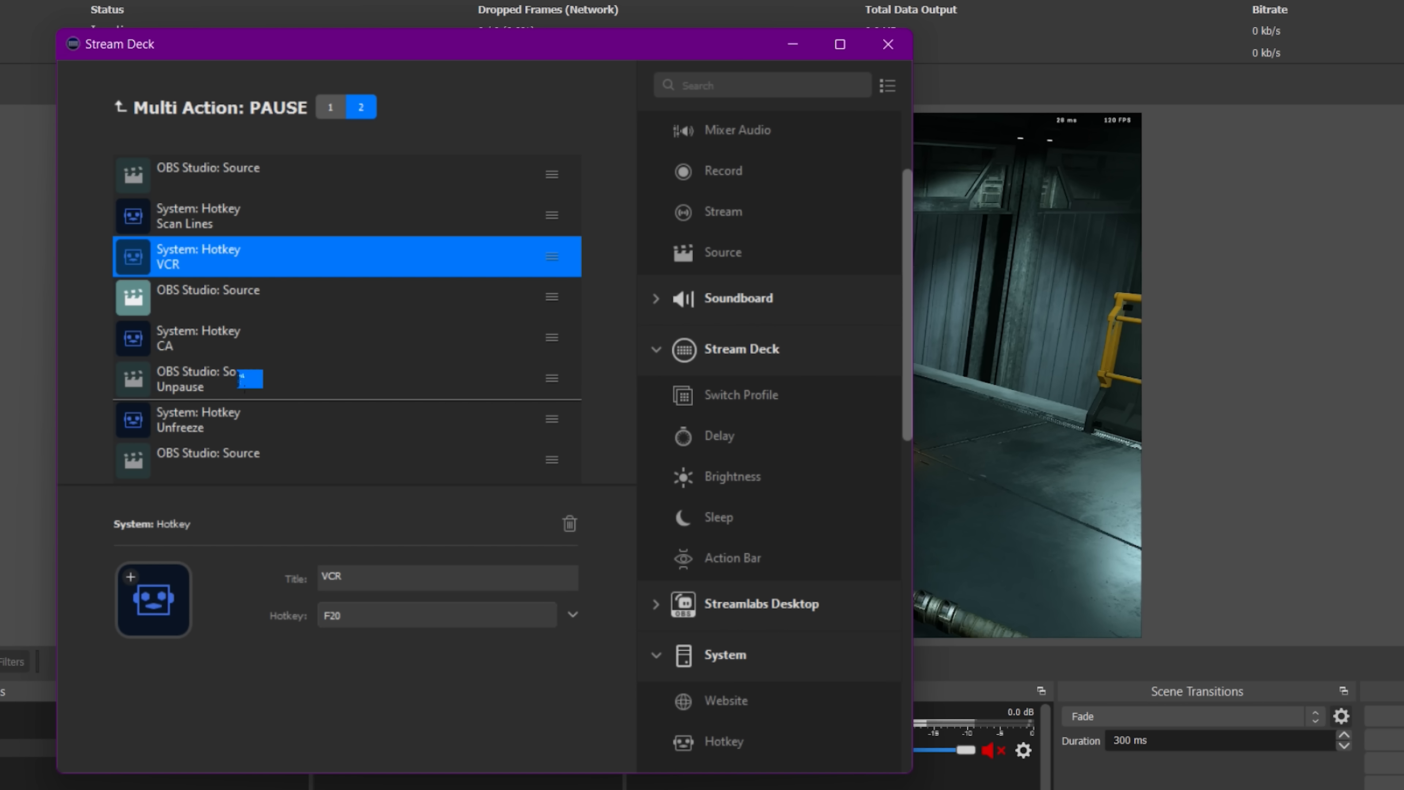
drag(243, 380, 245, 382)
click(316, 271)
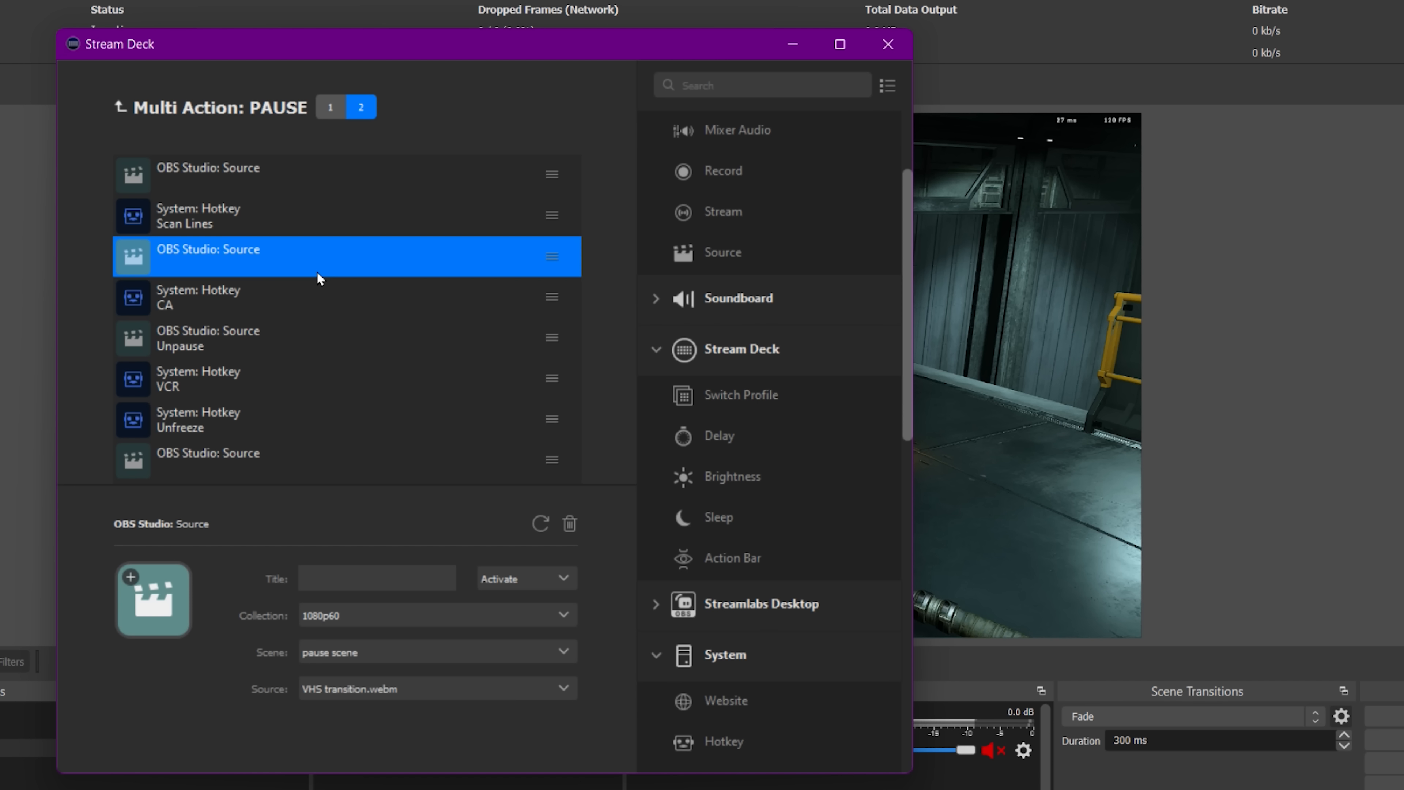
drag(296, 307, 149, 344)
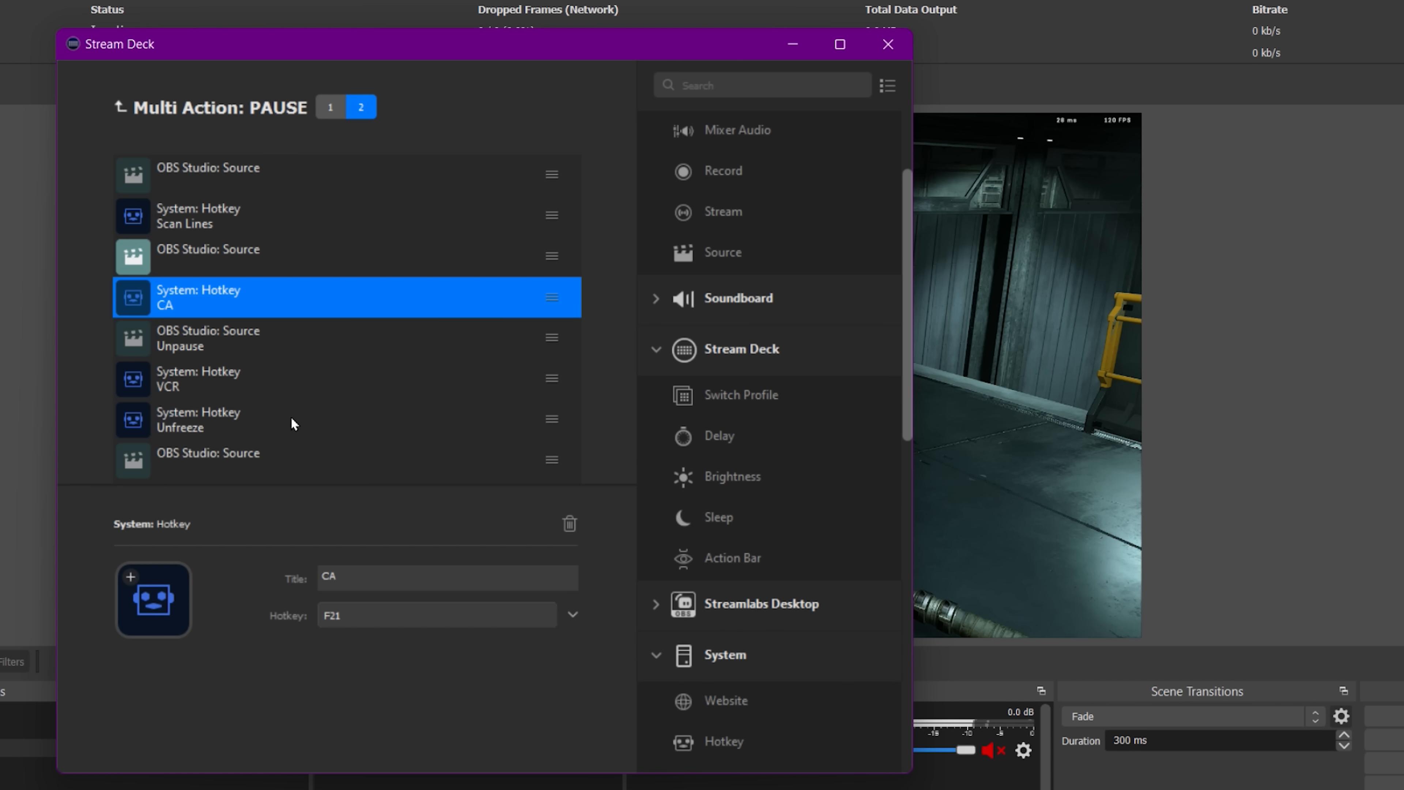
drag(142, 403, 145, 404)
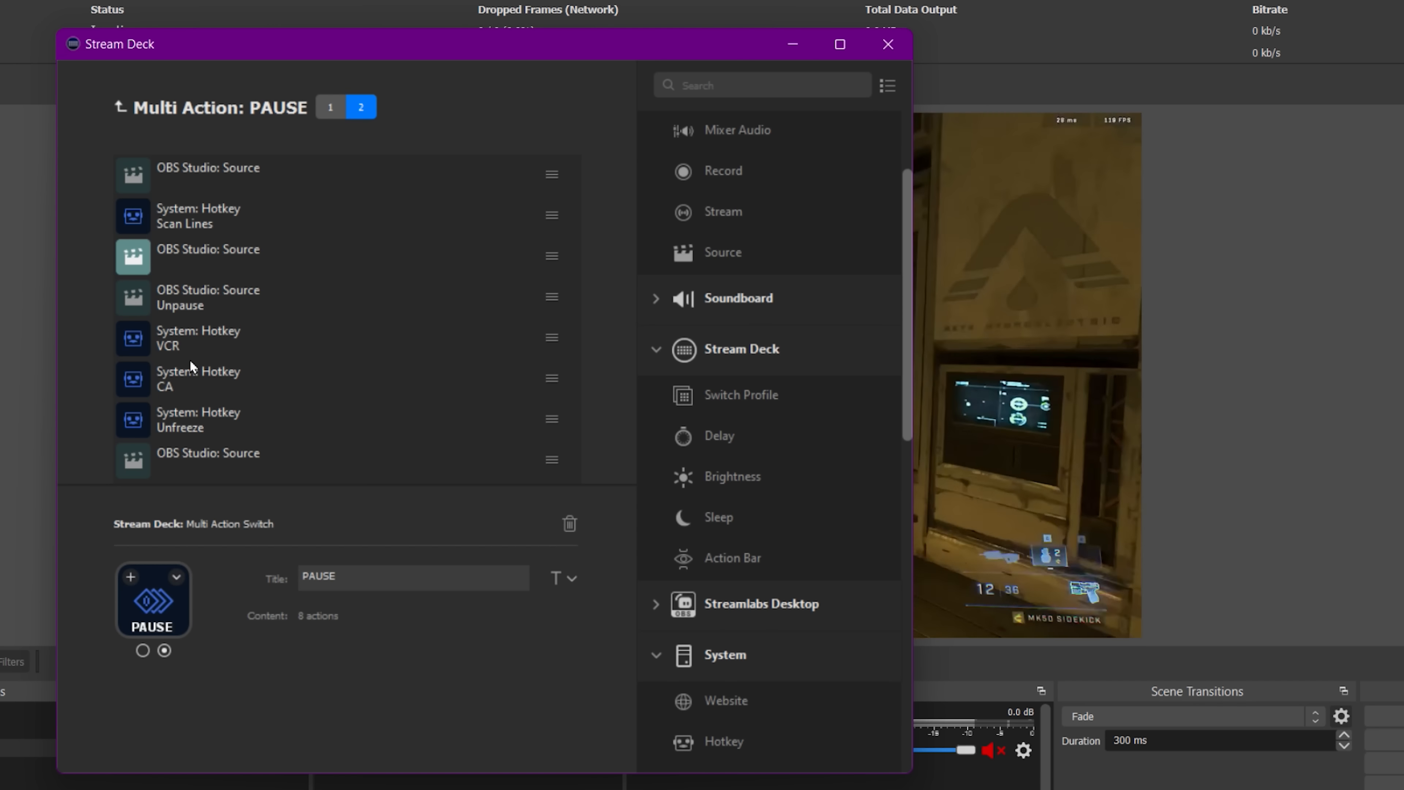
mouse_move(147, 339)
mouse_down()
mouse_move(127, 412)
mouse_move(150, 420)
mouse_move(139, 354)
mouse_up()
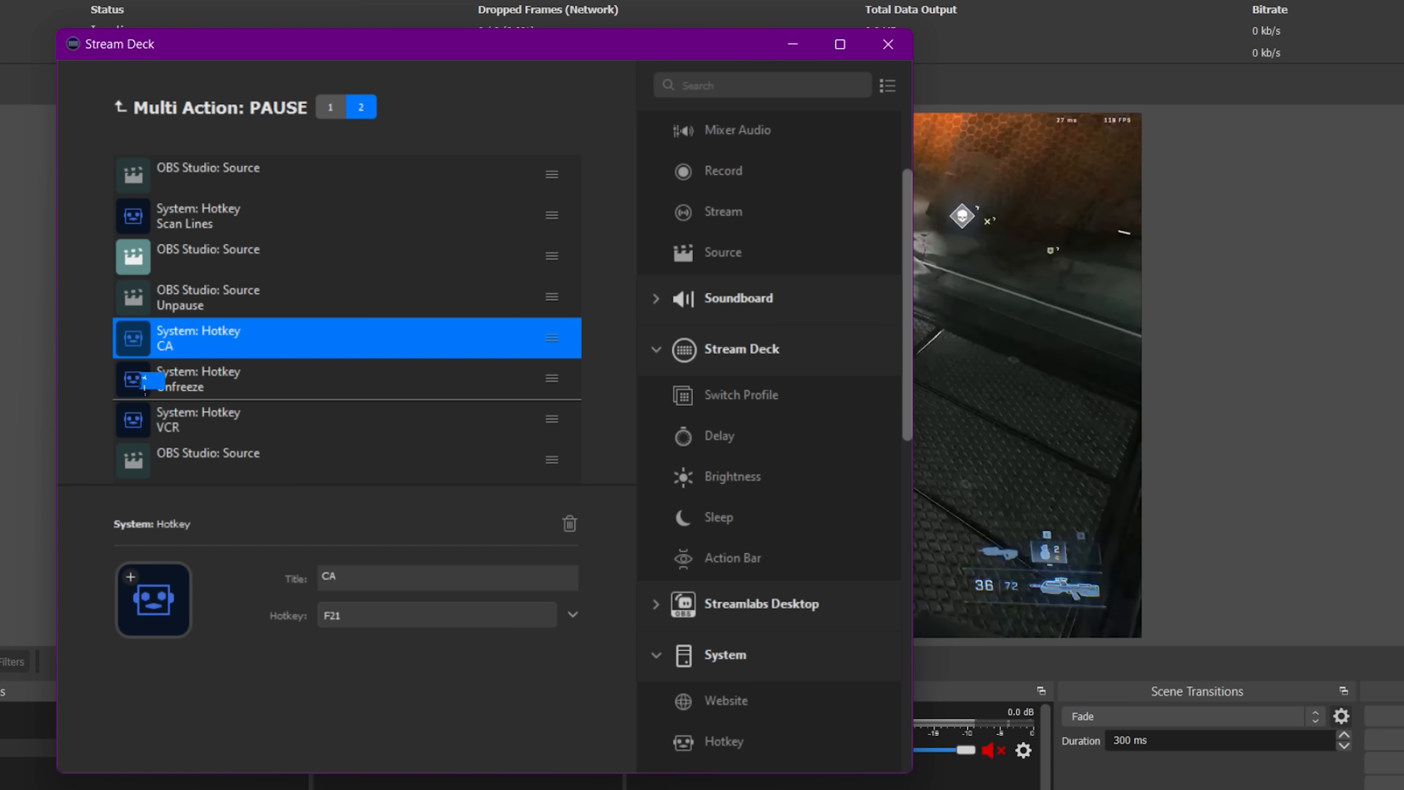
drag(145, 382, 147, 389)
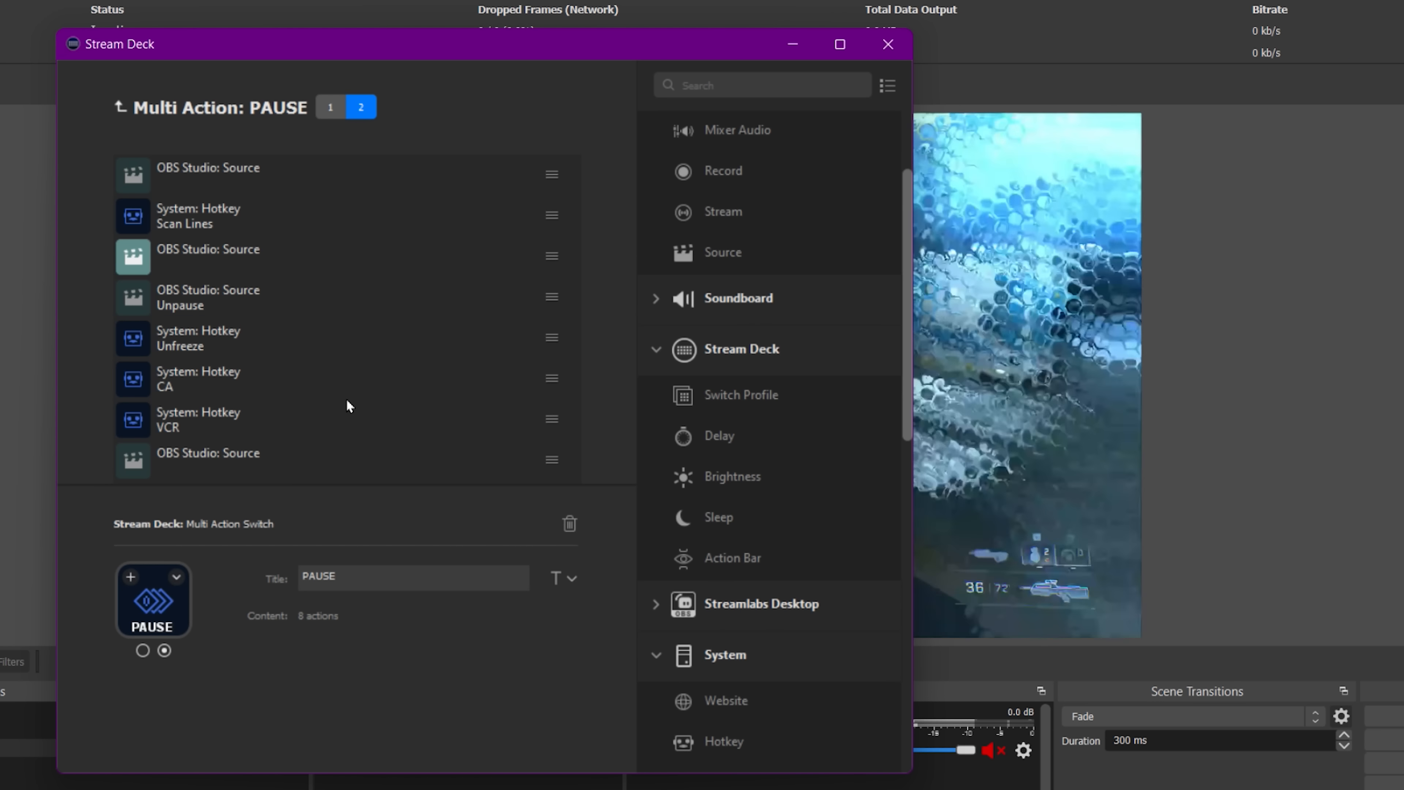
click(958, 113)
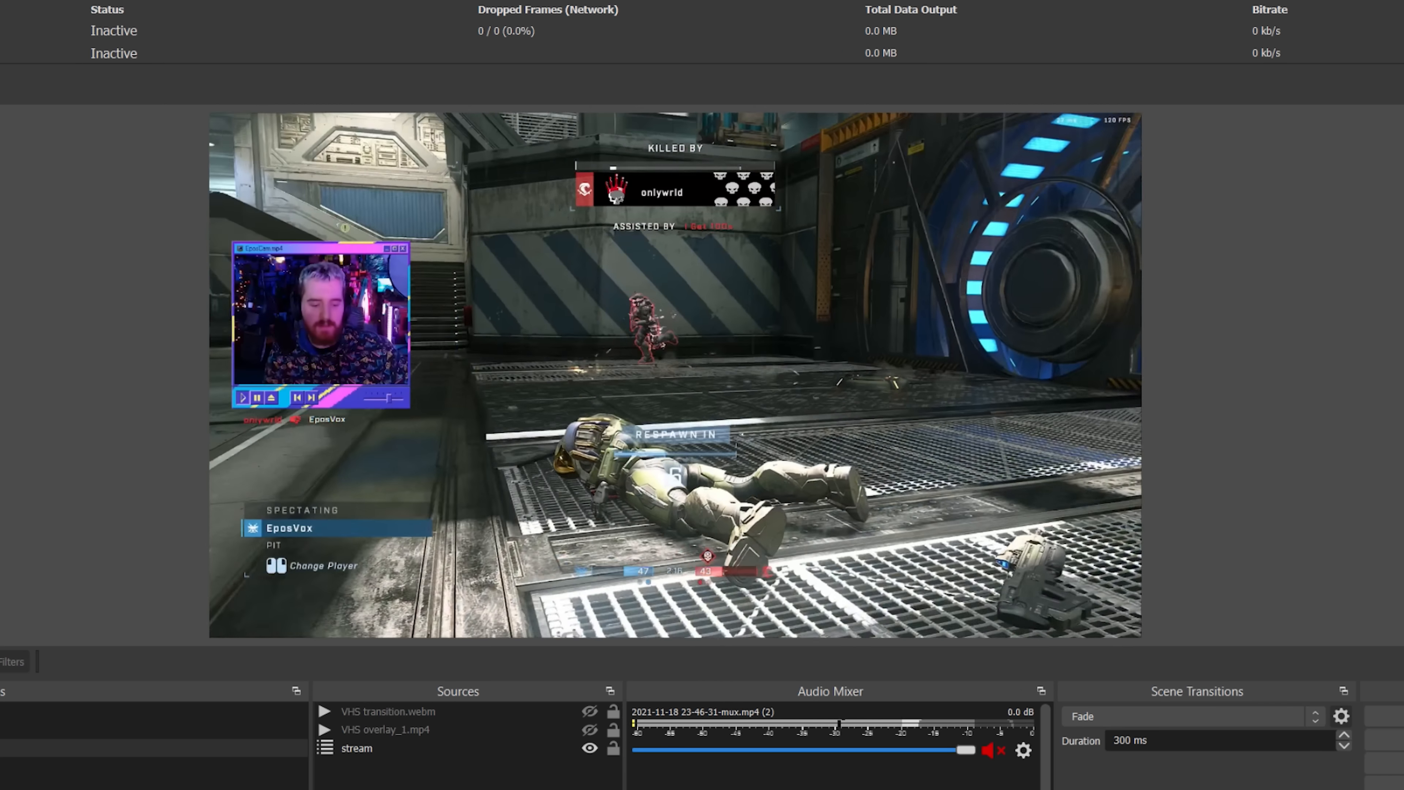
key(alt+Tab)
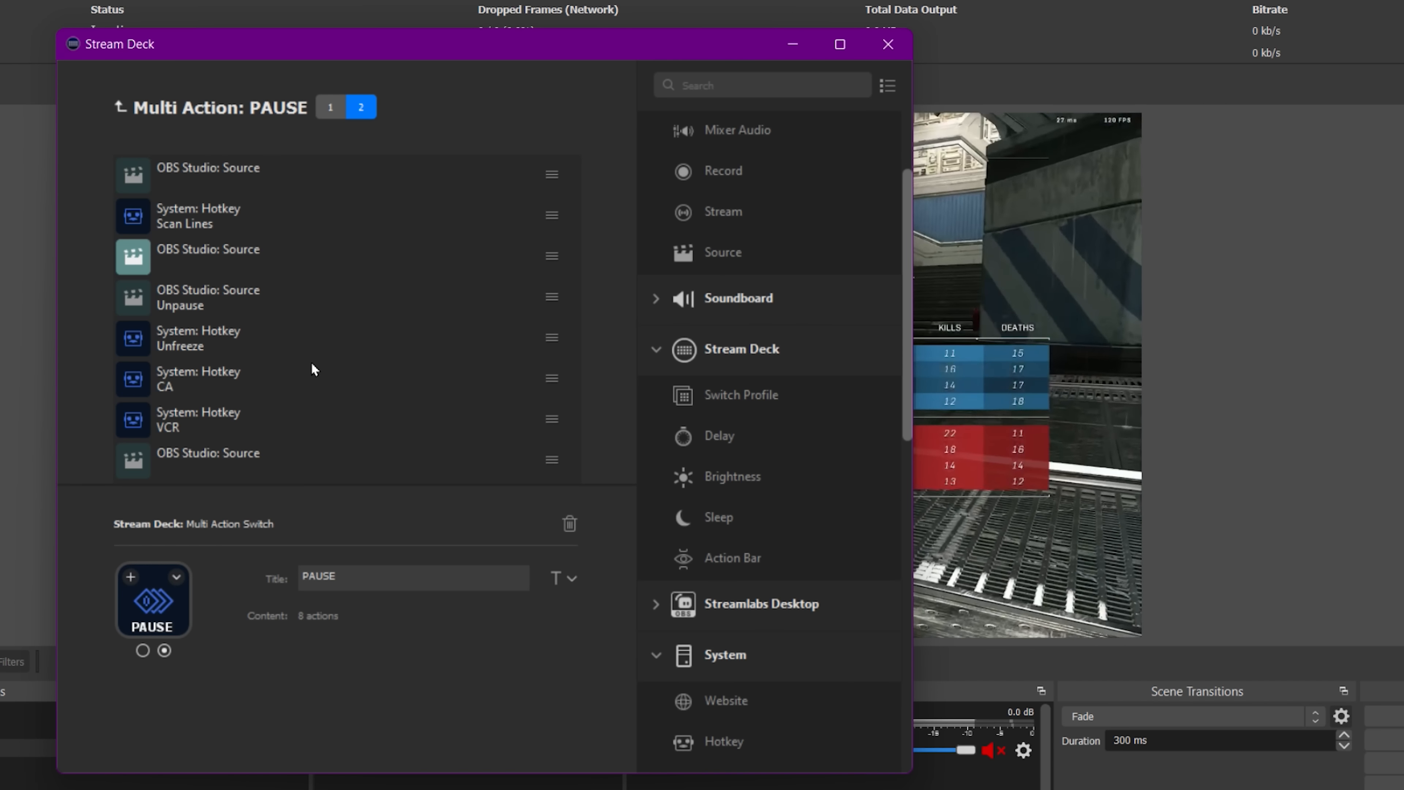
Move the Unpause source action to the end of the second page's action list.
click(259, 305)
drag(249, 294, 183, 483)
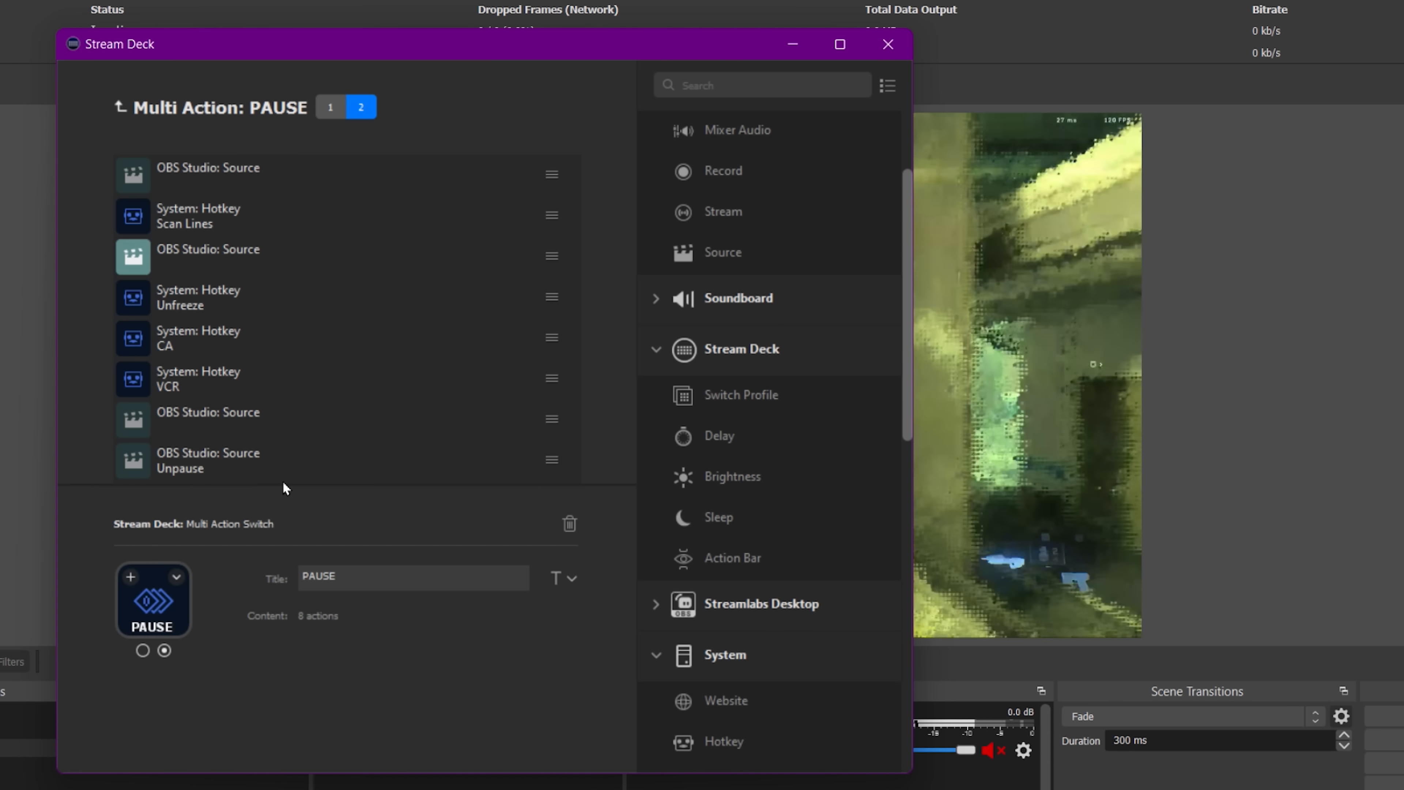
click(994, 80)
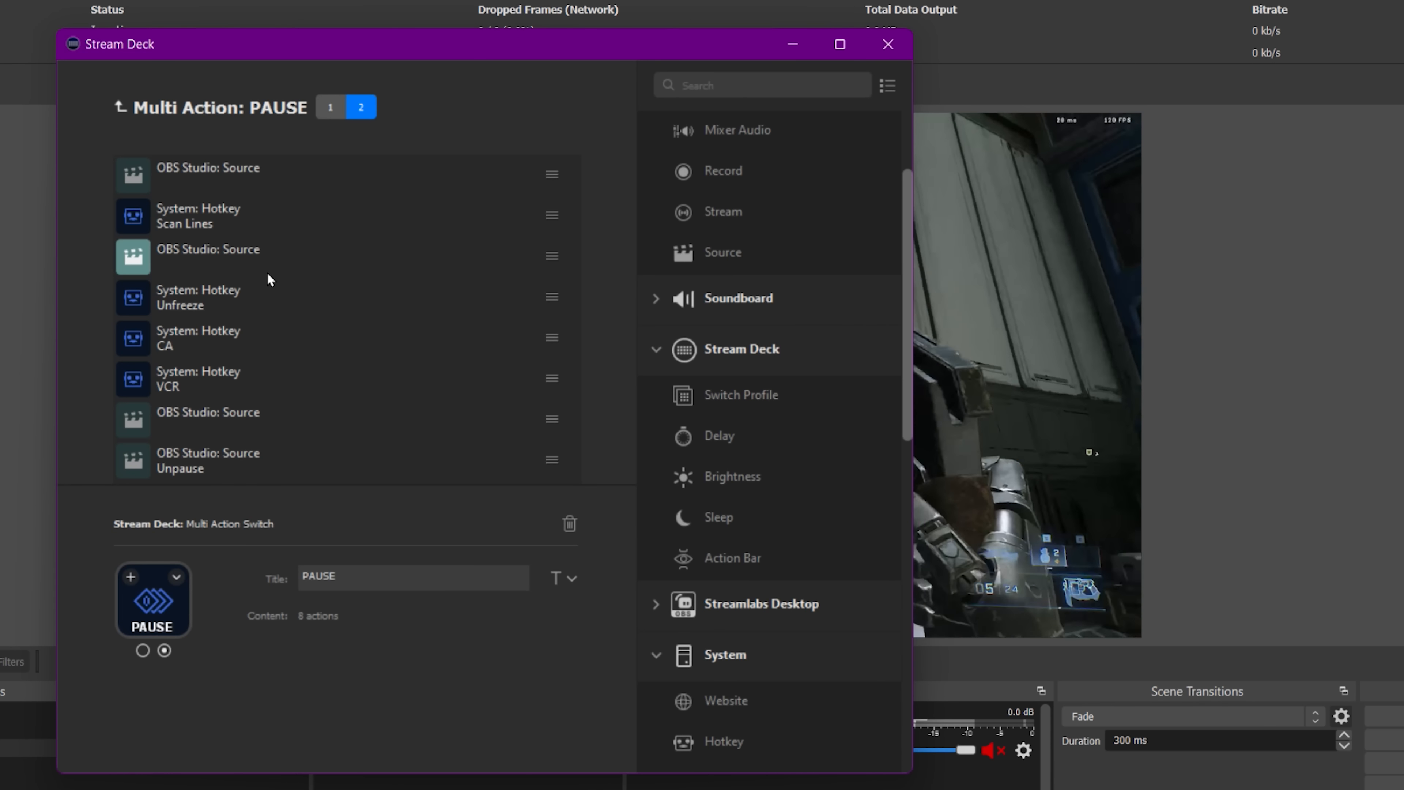
Review each action's settings on the PAUSE multi-action's second page, then minimize the Stream Deck window.
click(296, 170)
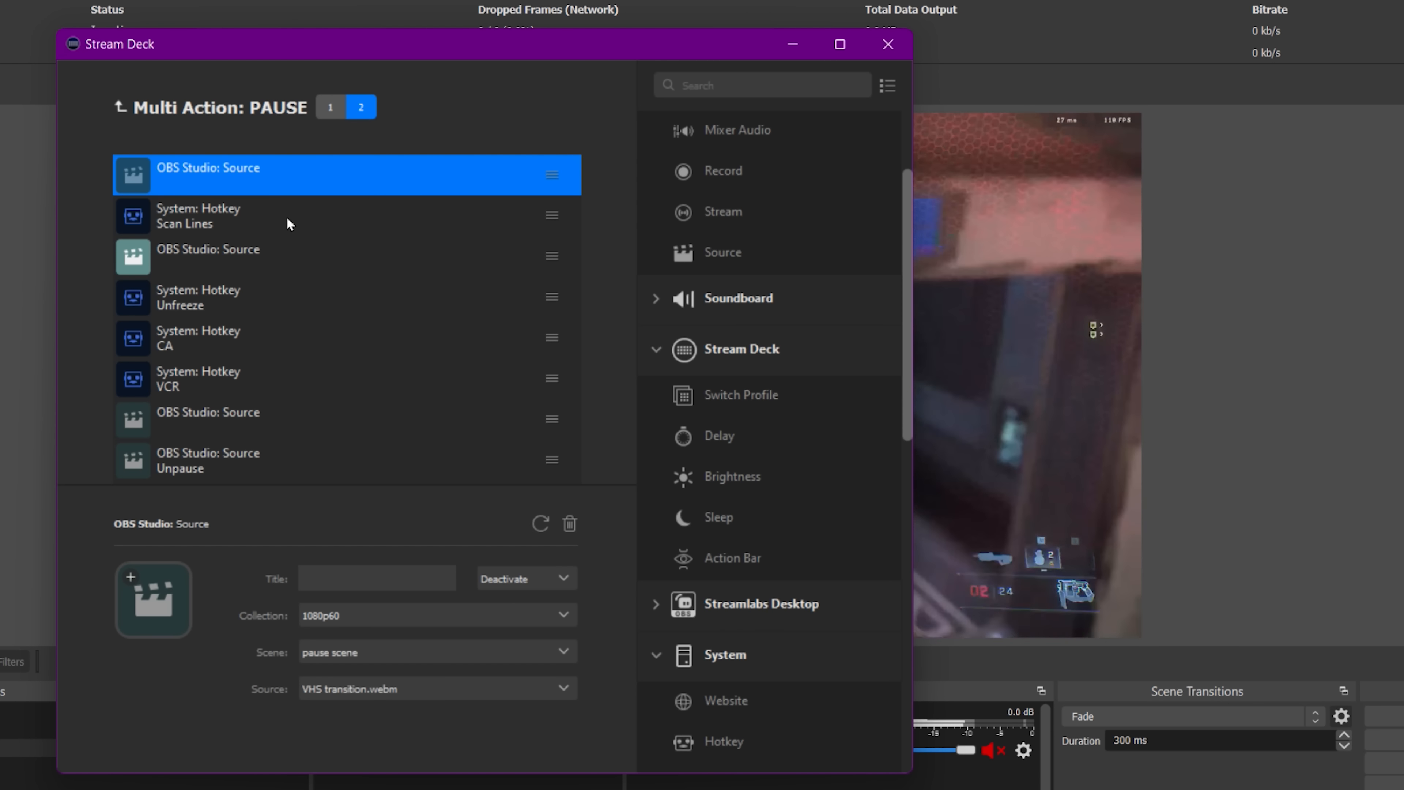
click(287, 214)
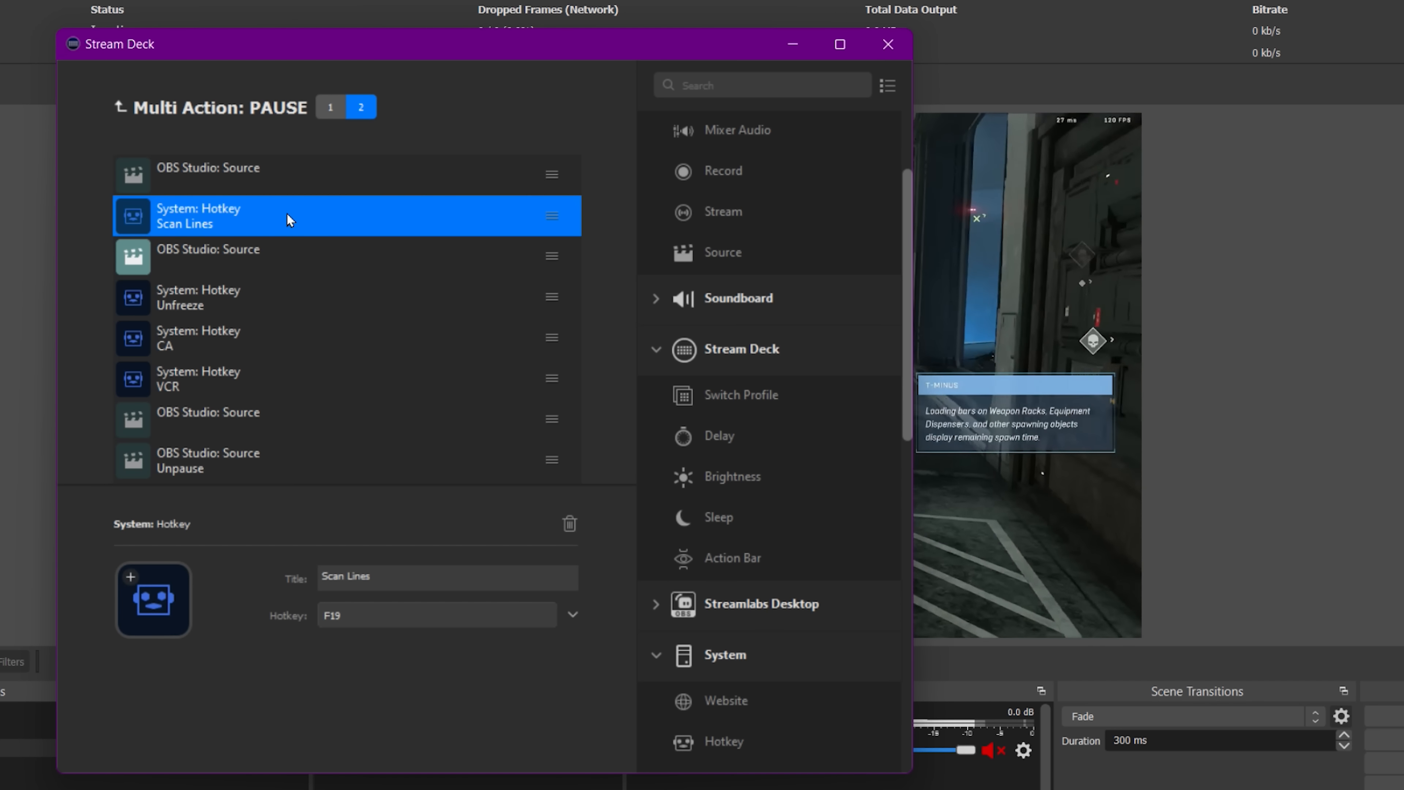
click(283, 252)
click(282, 224)
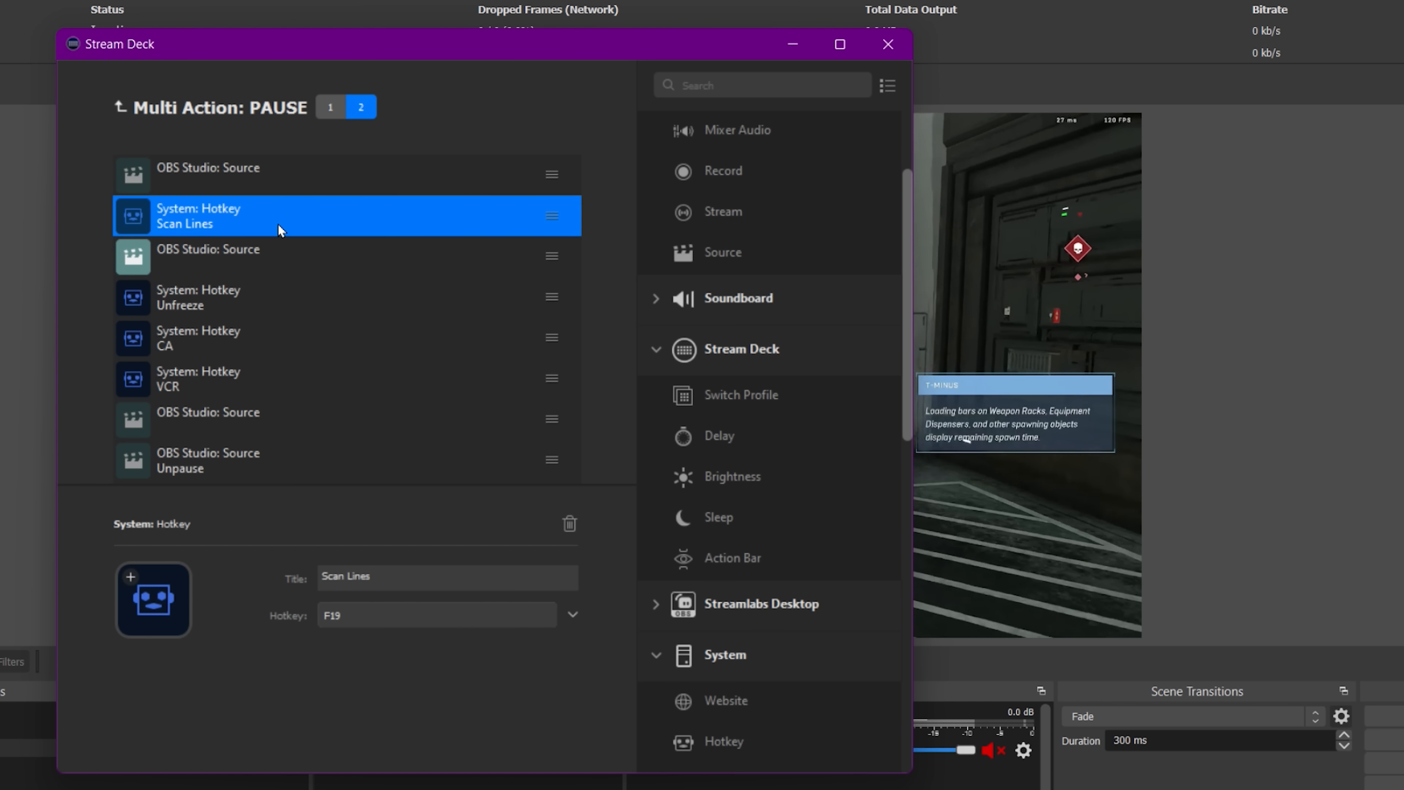
click(276, 249)
click(282, 292)
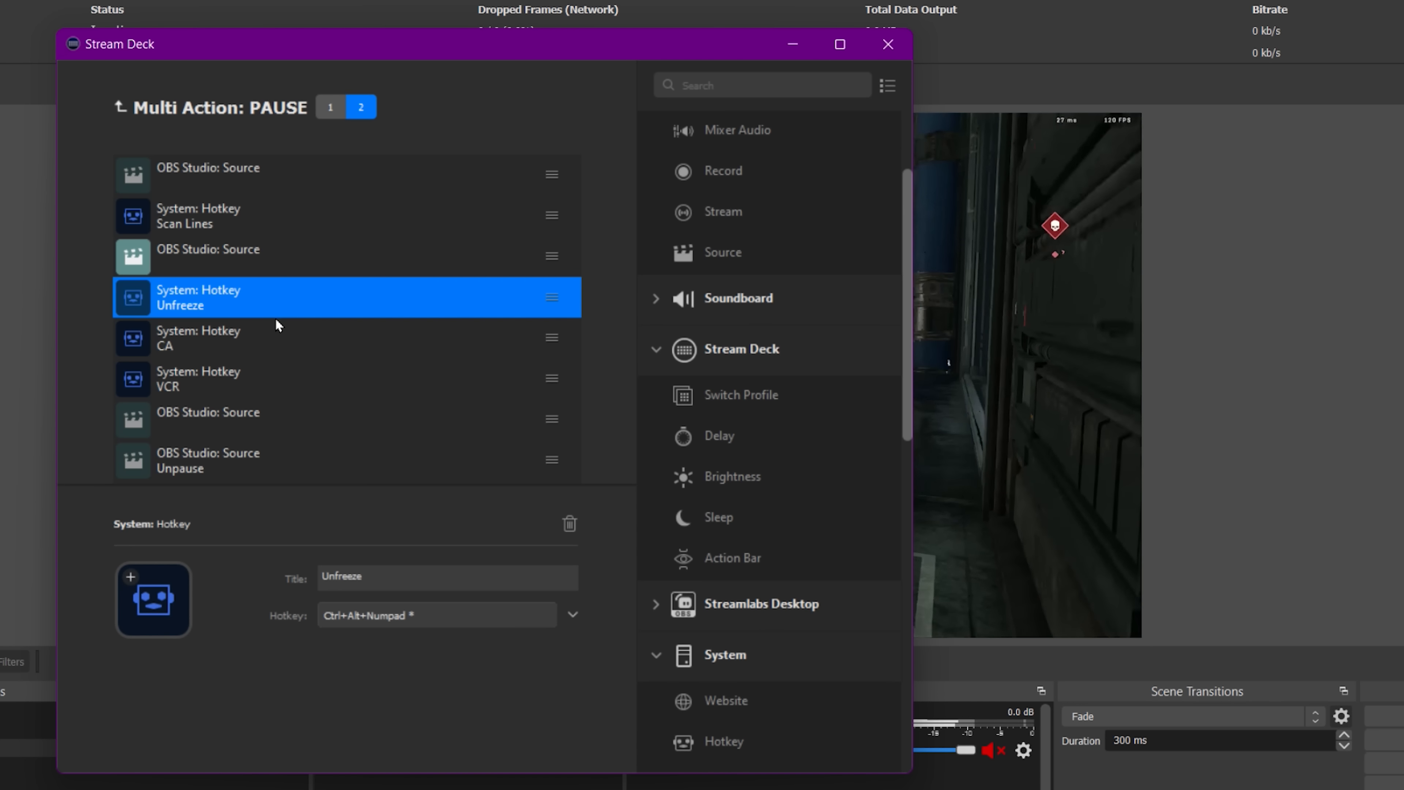
click(278, 343)
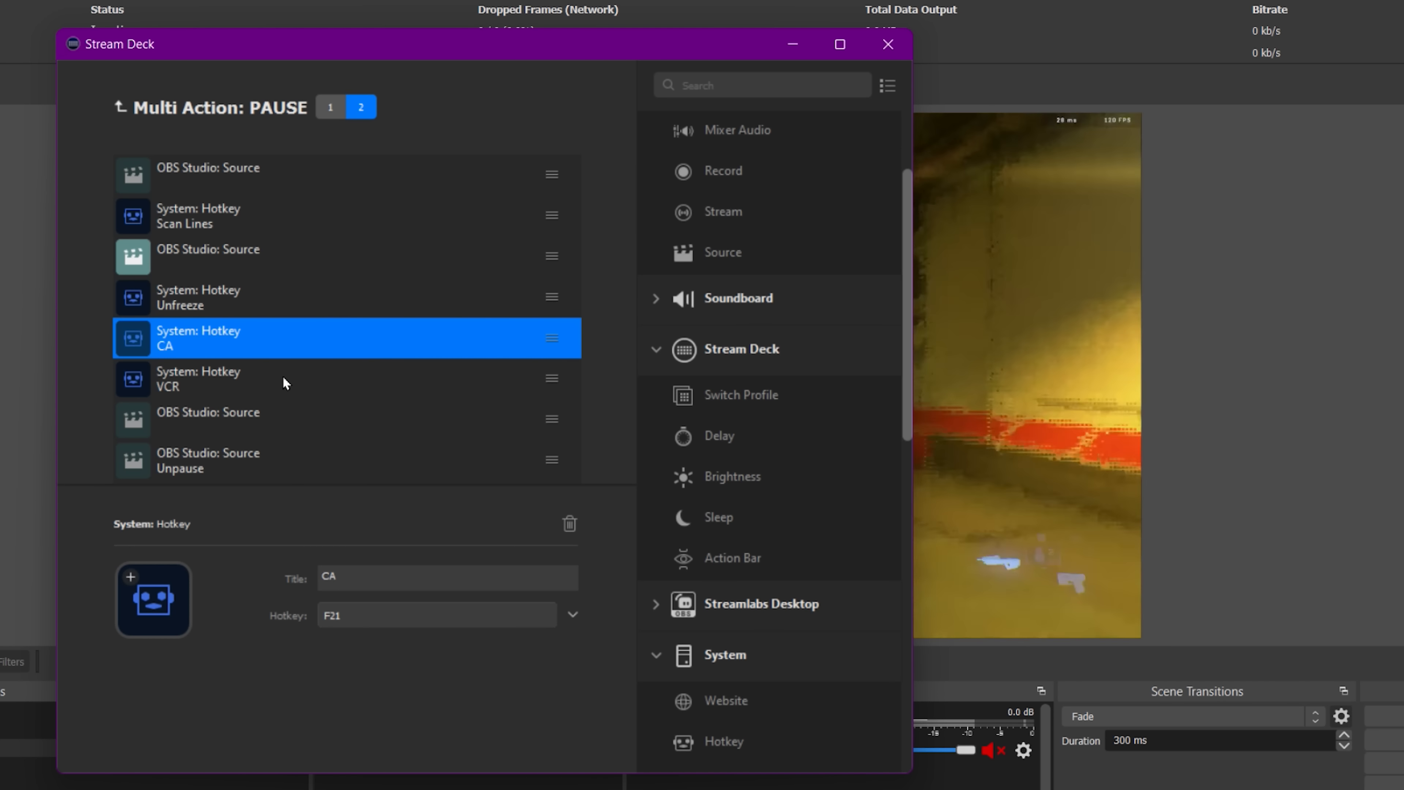
click(282, 379)
click(285, 422)
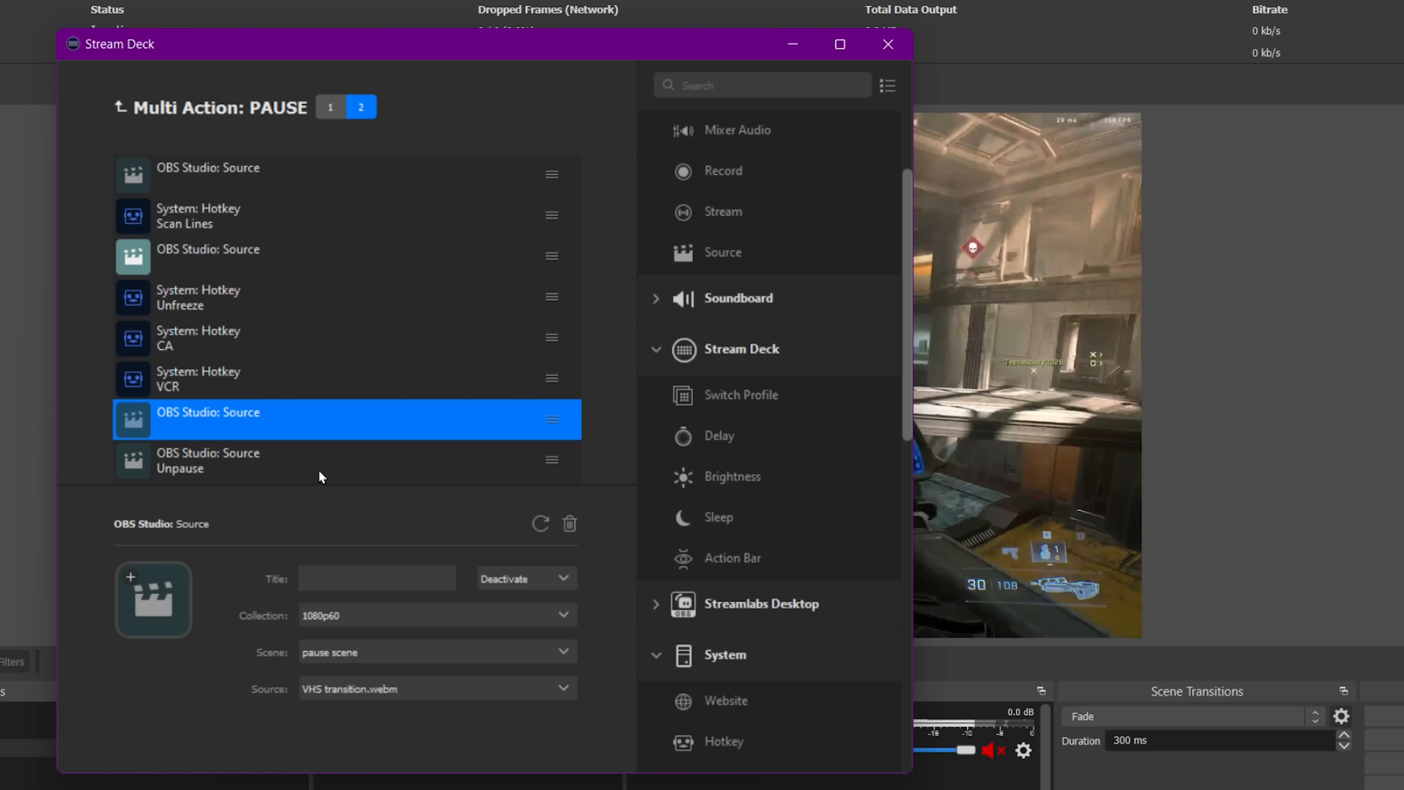
click(269, 454)
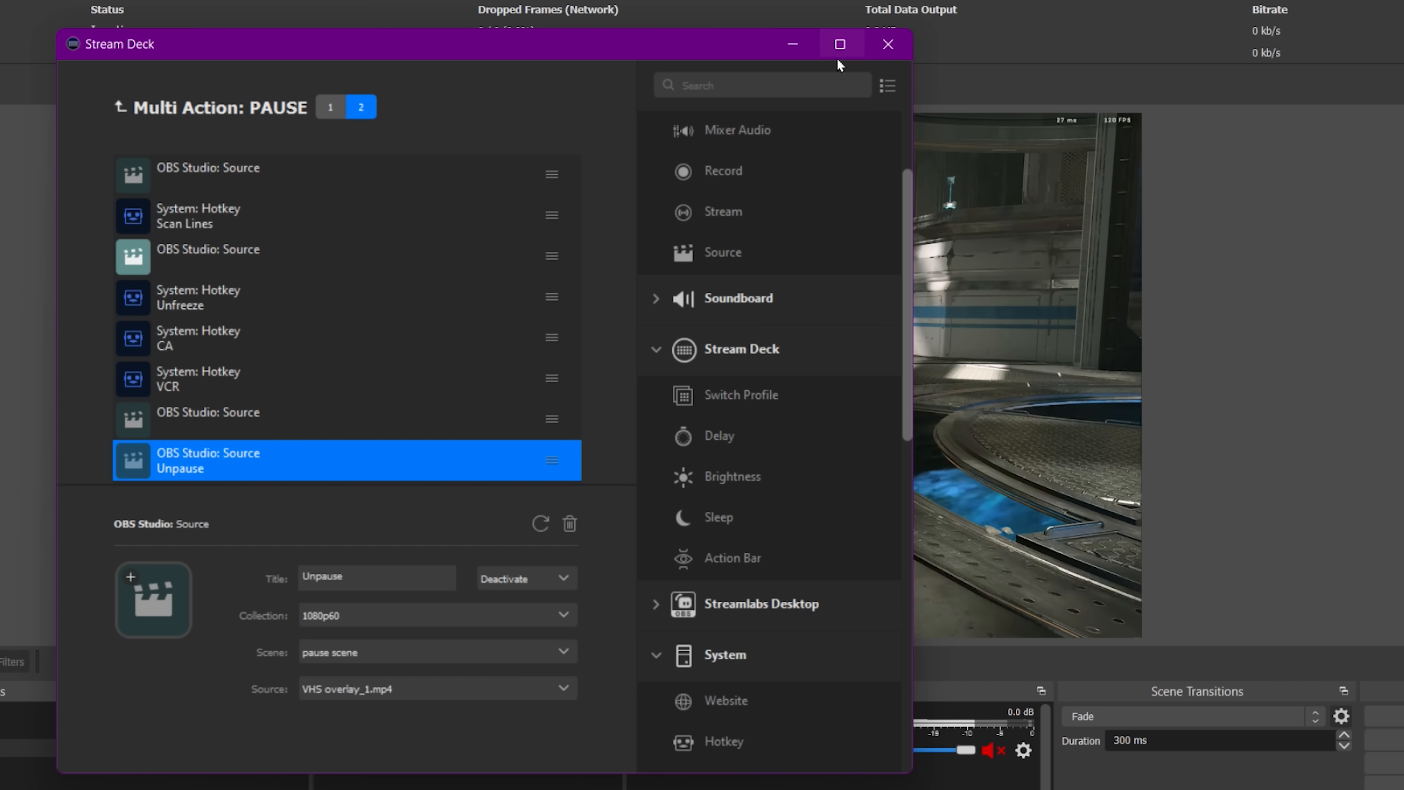
click(793, 44)
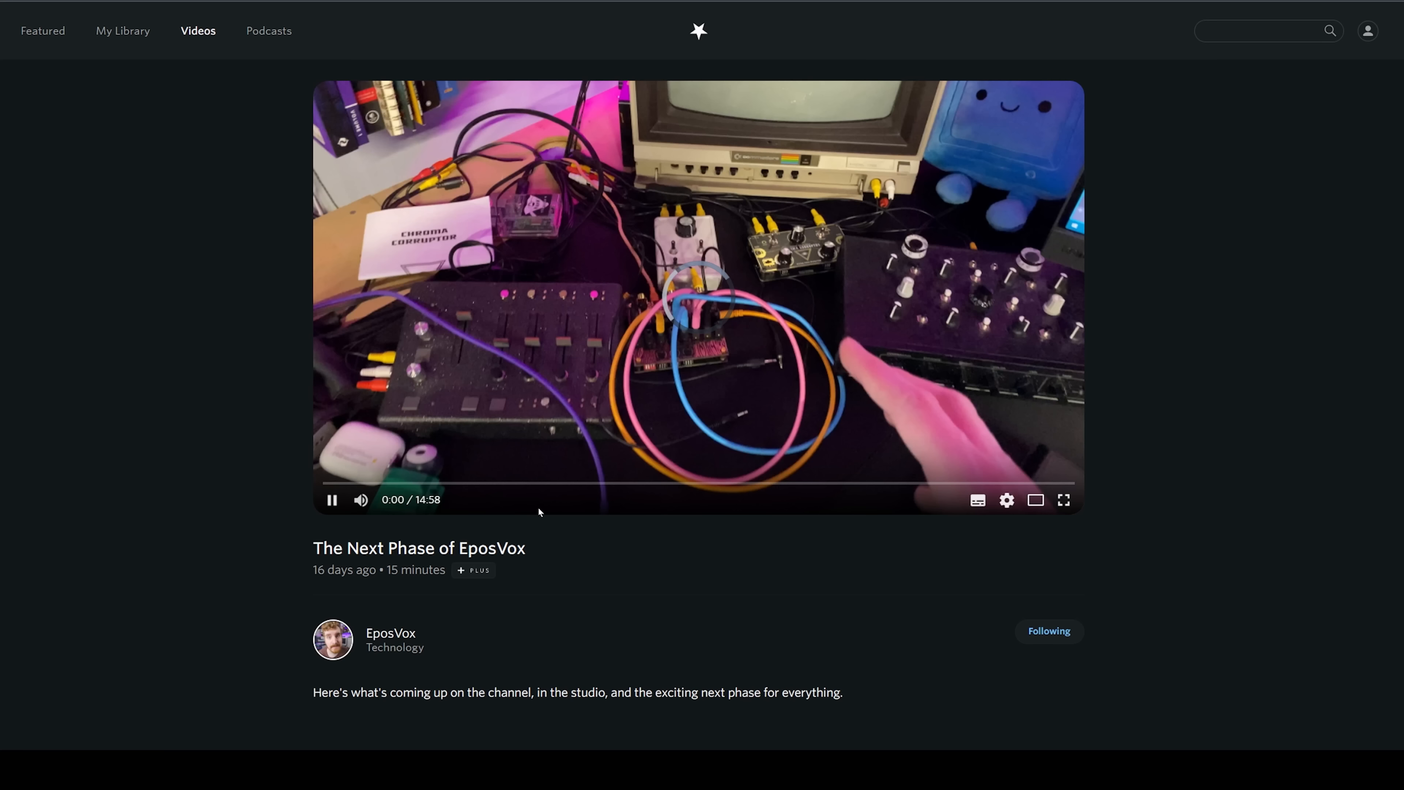
click(542, 506)
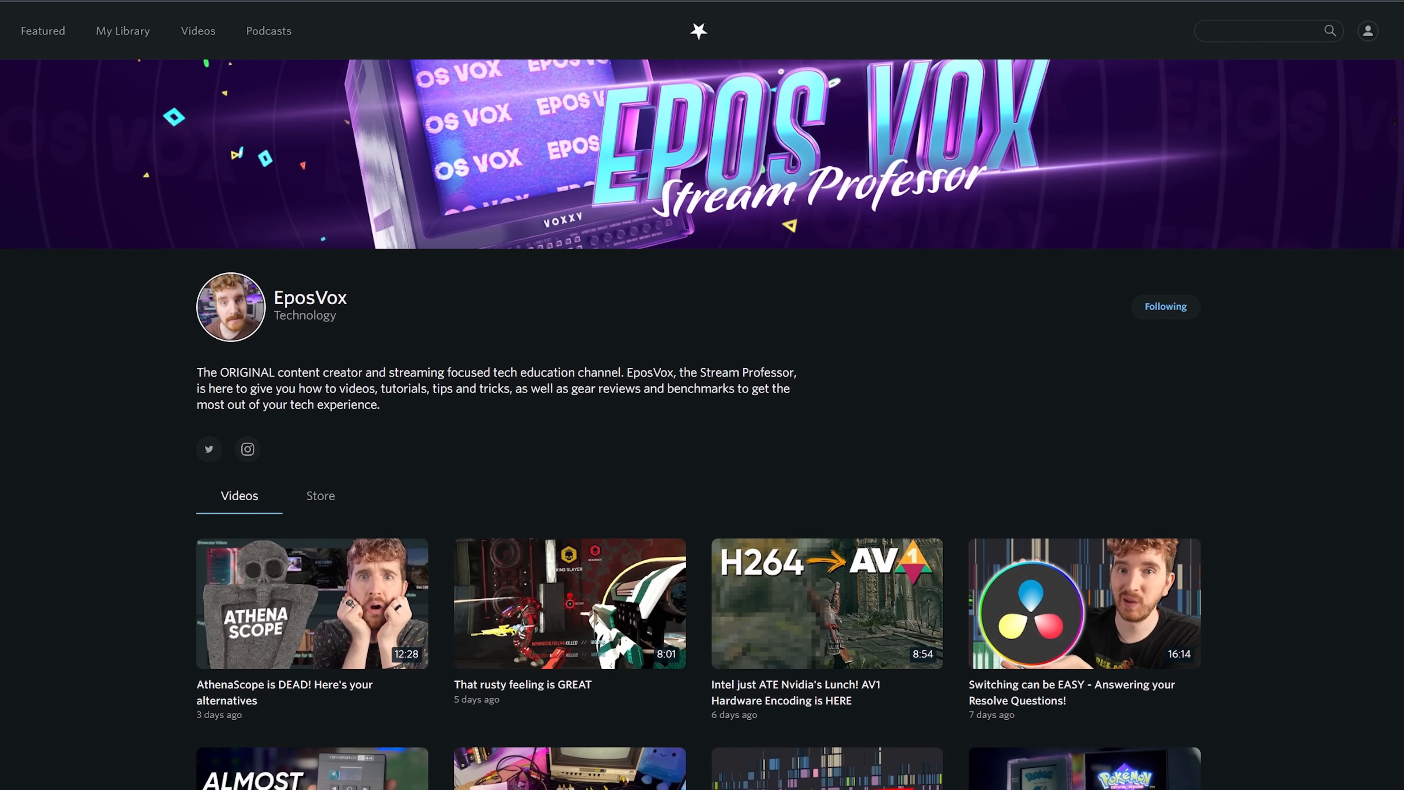
scroll(702, 421, down, 2)
scroll(702, 421, down, 2)
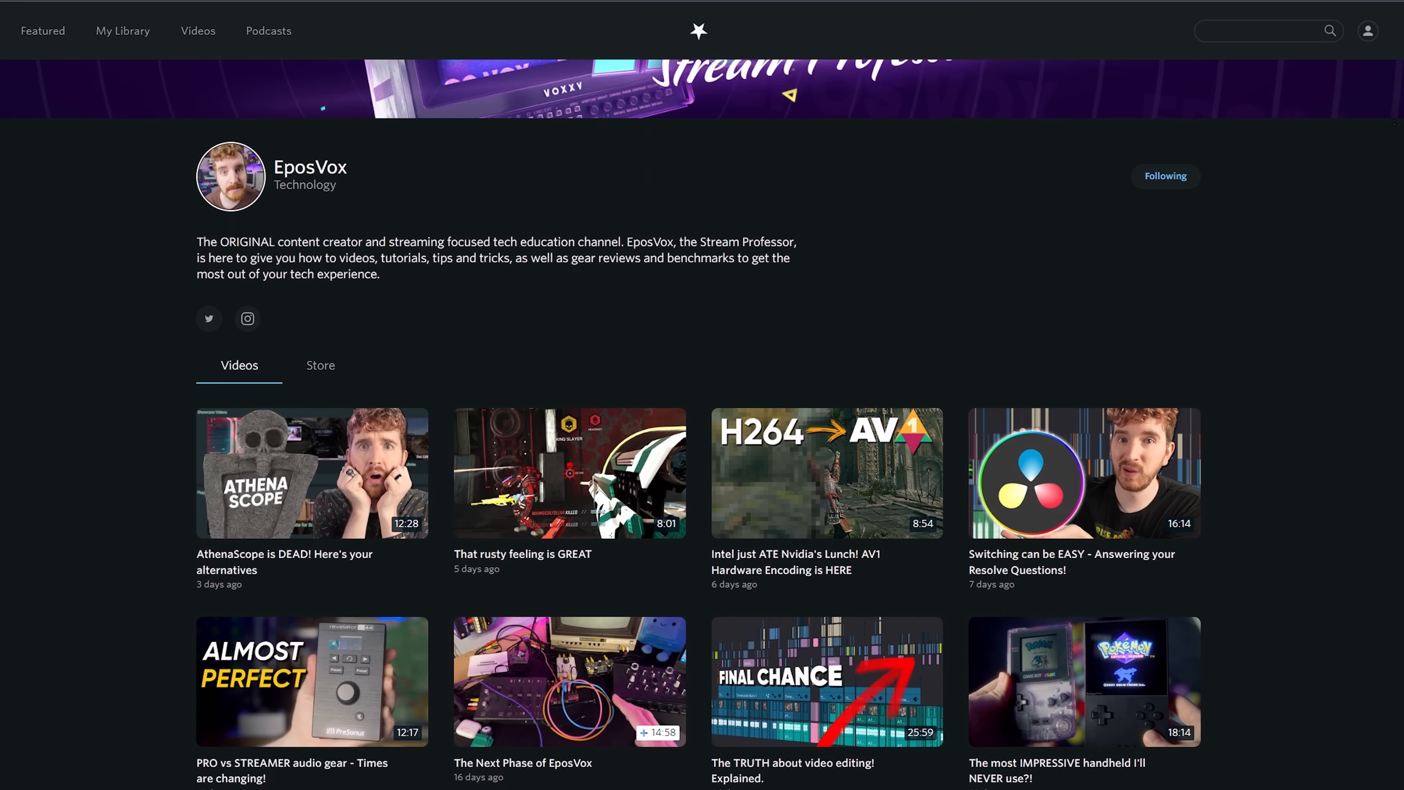
scroll(702, 421, down, 3)
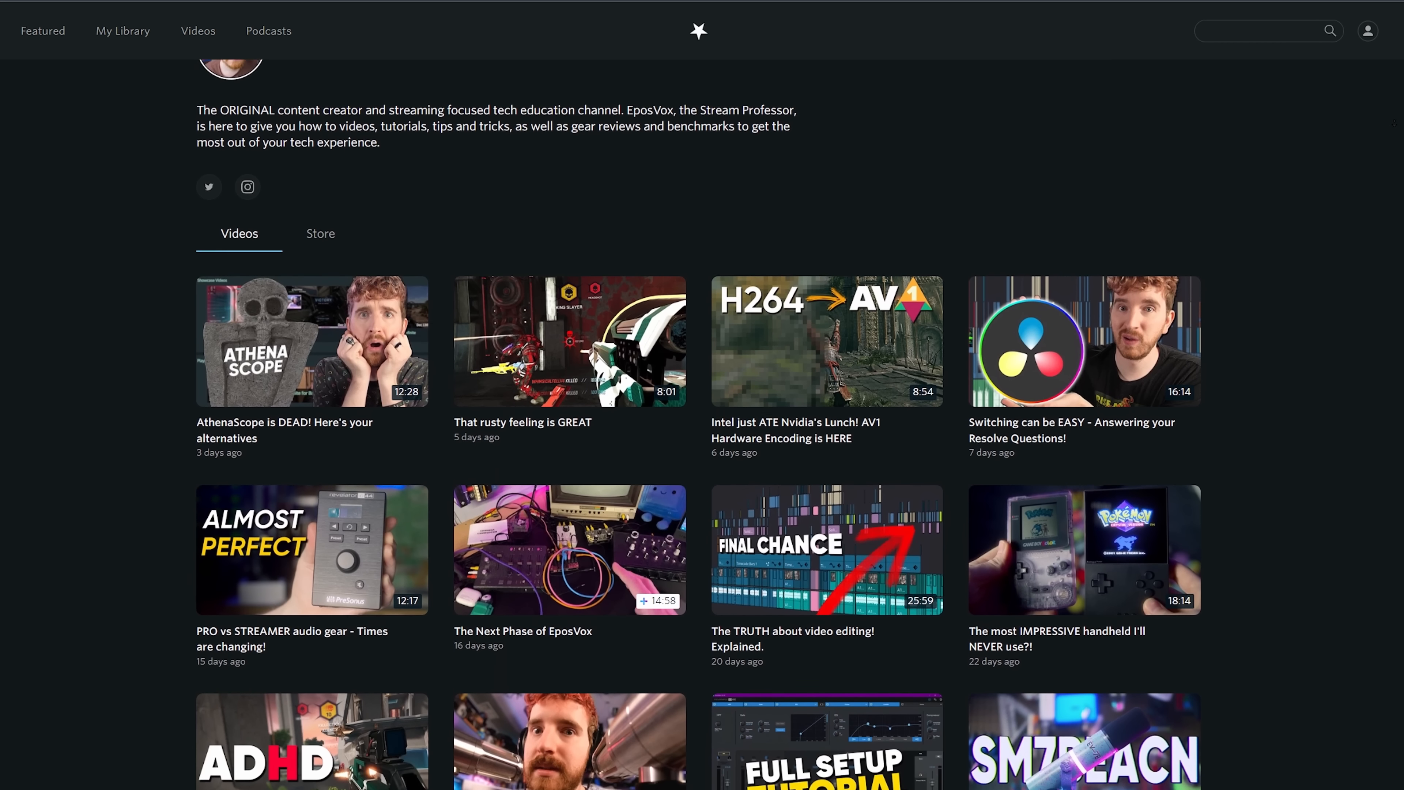
scroll(702, 420, down, 3)
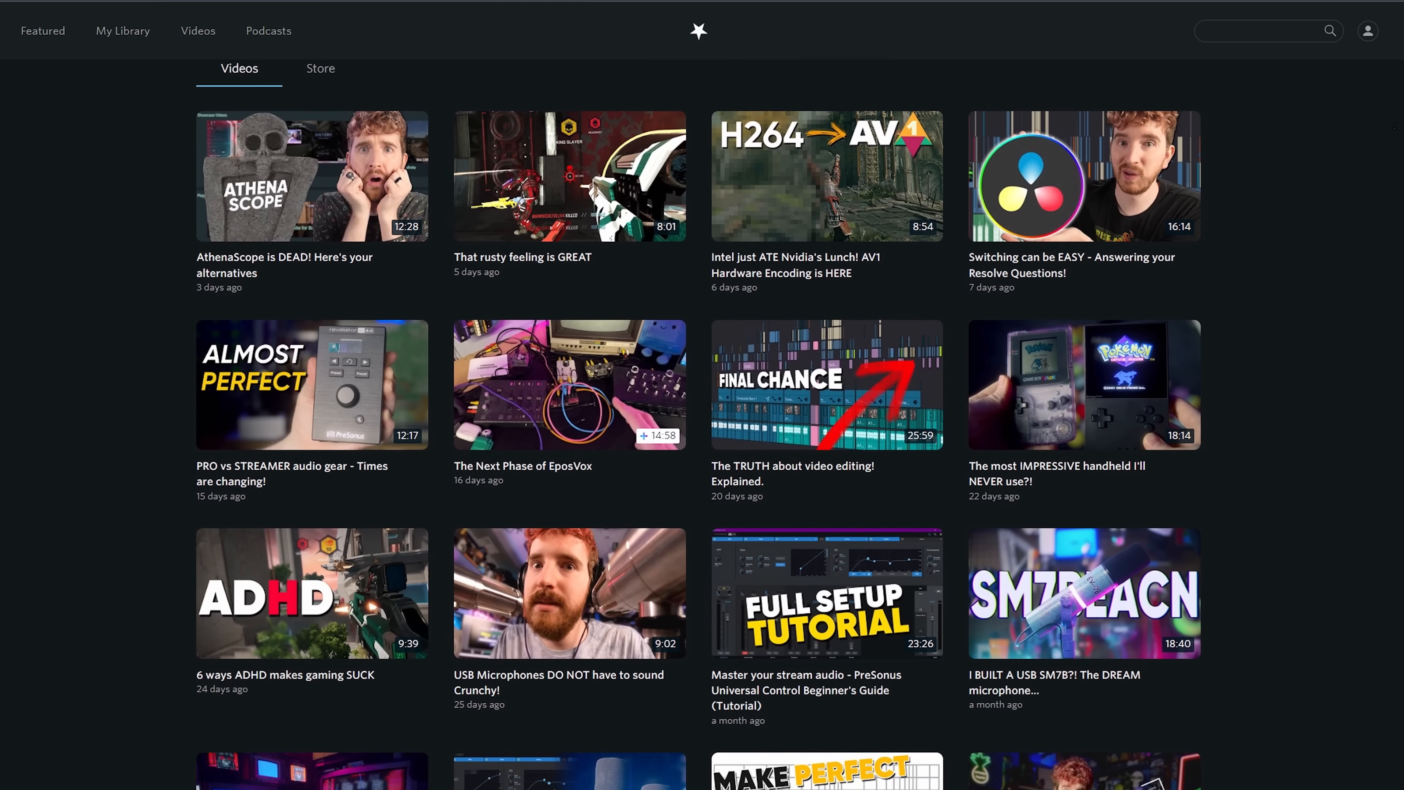
scroll(702, 421, down, 3)
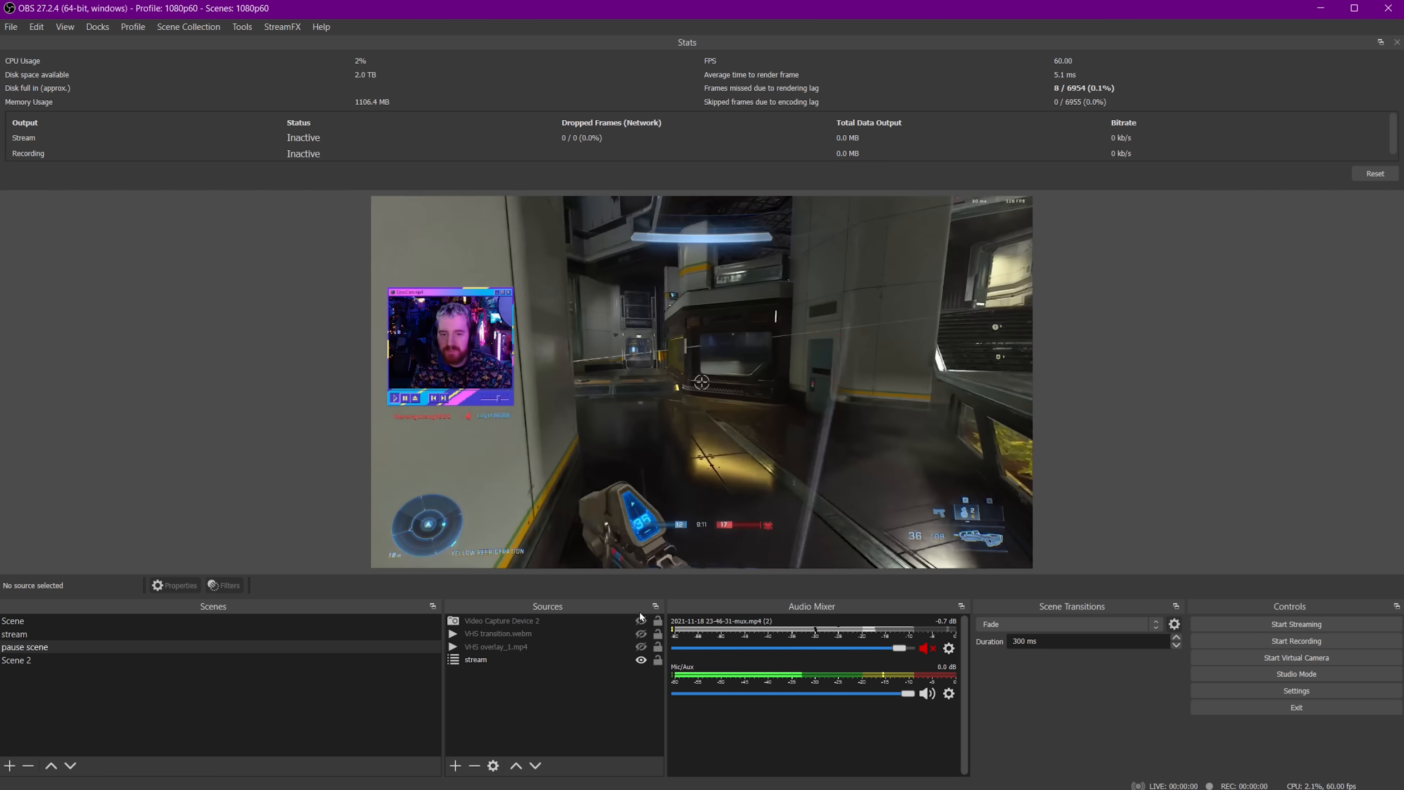
Inspect the filters applied to Scene 2 and close the filters window.
click(122, 660)
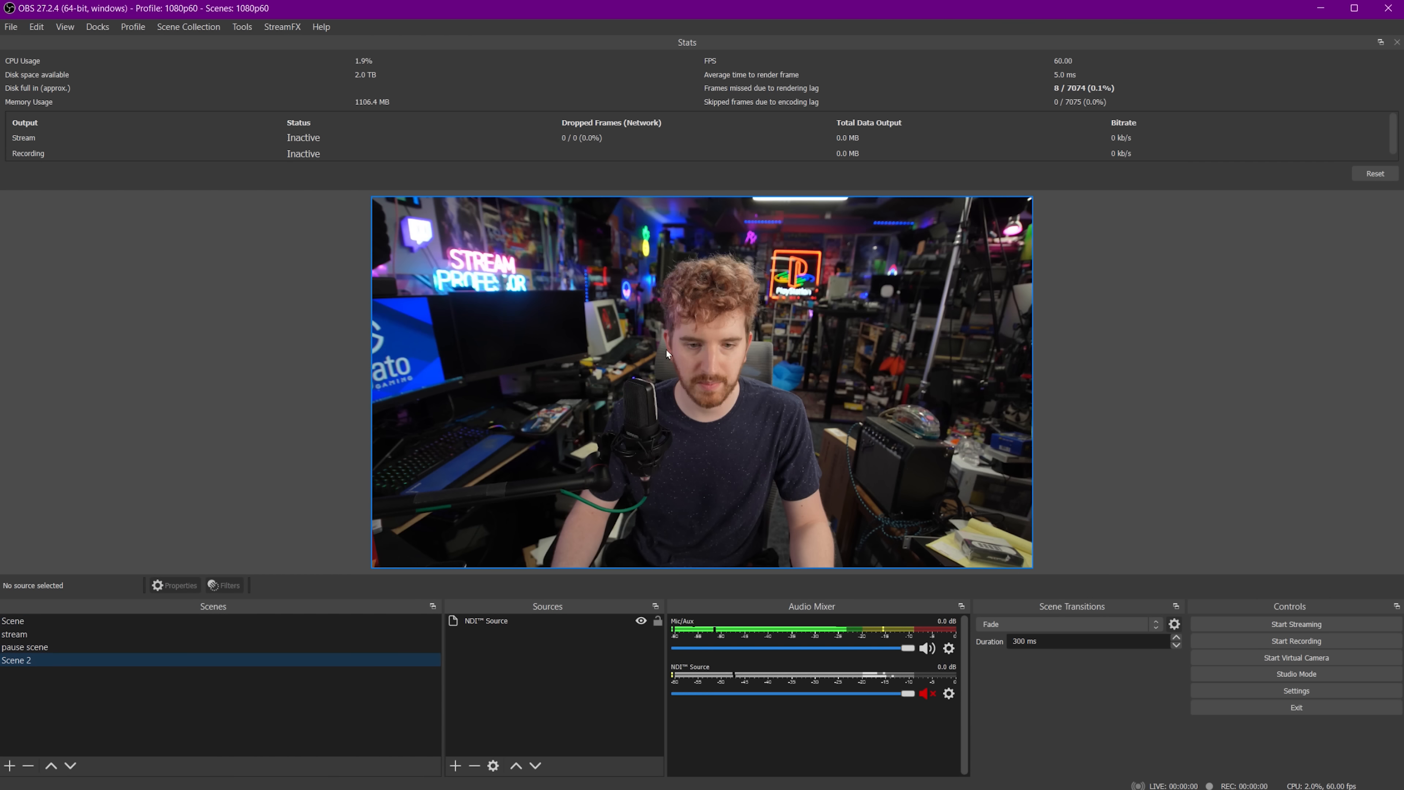
right_click(323, 653)
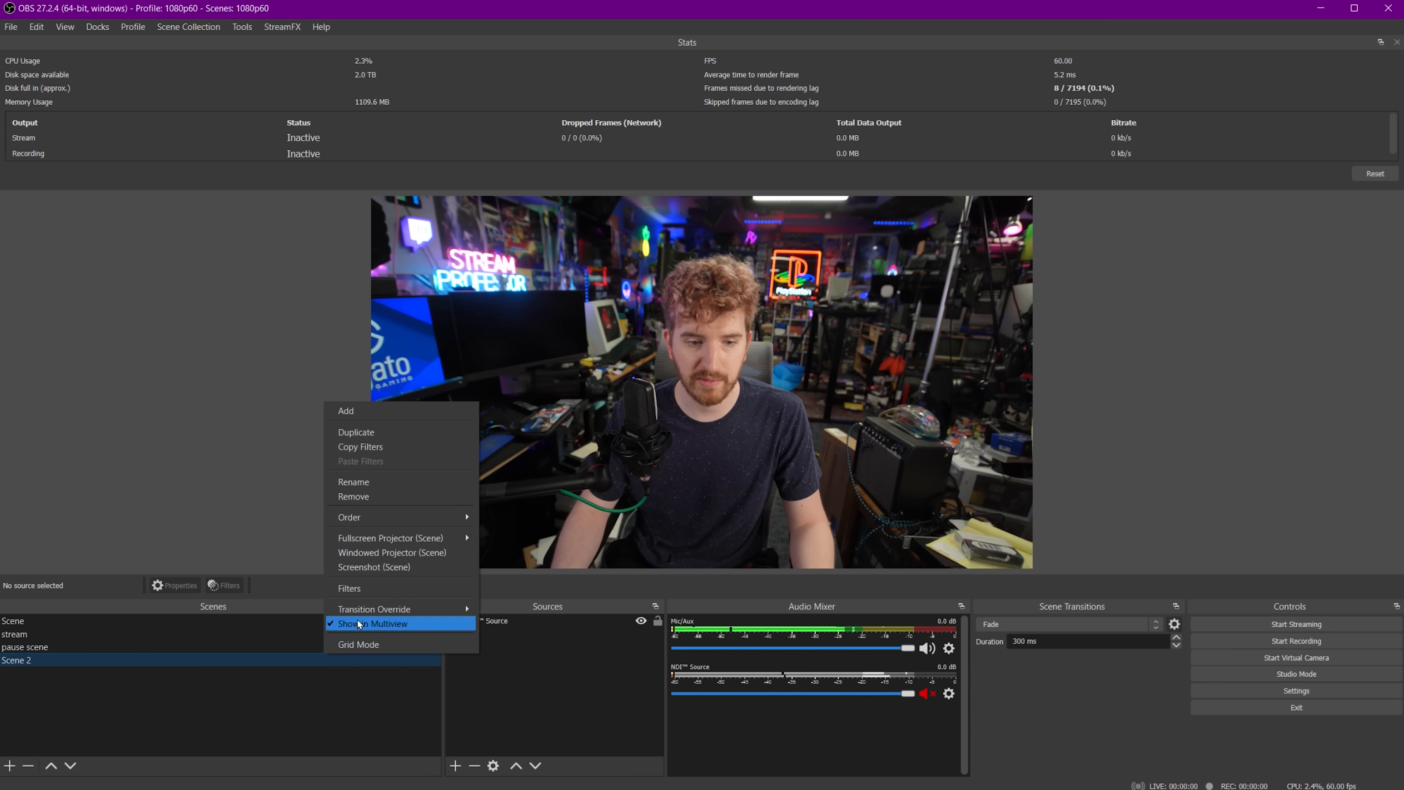
click(366, 589)
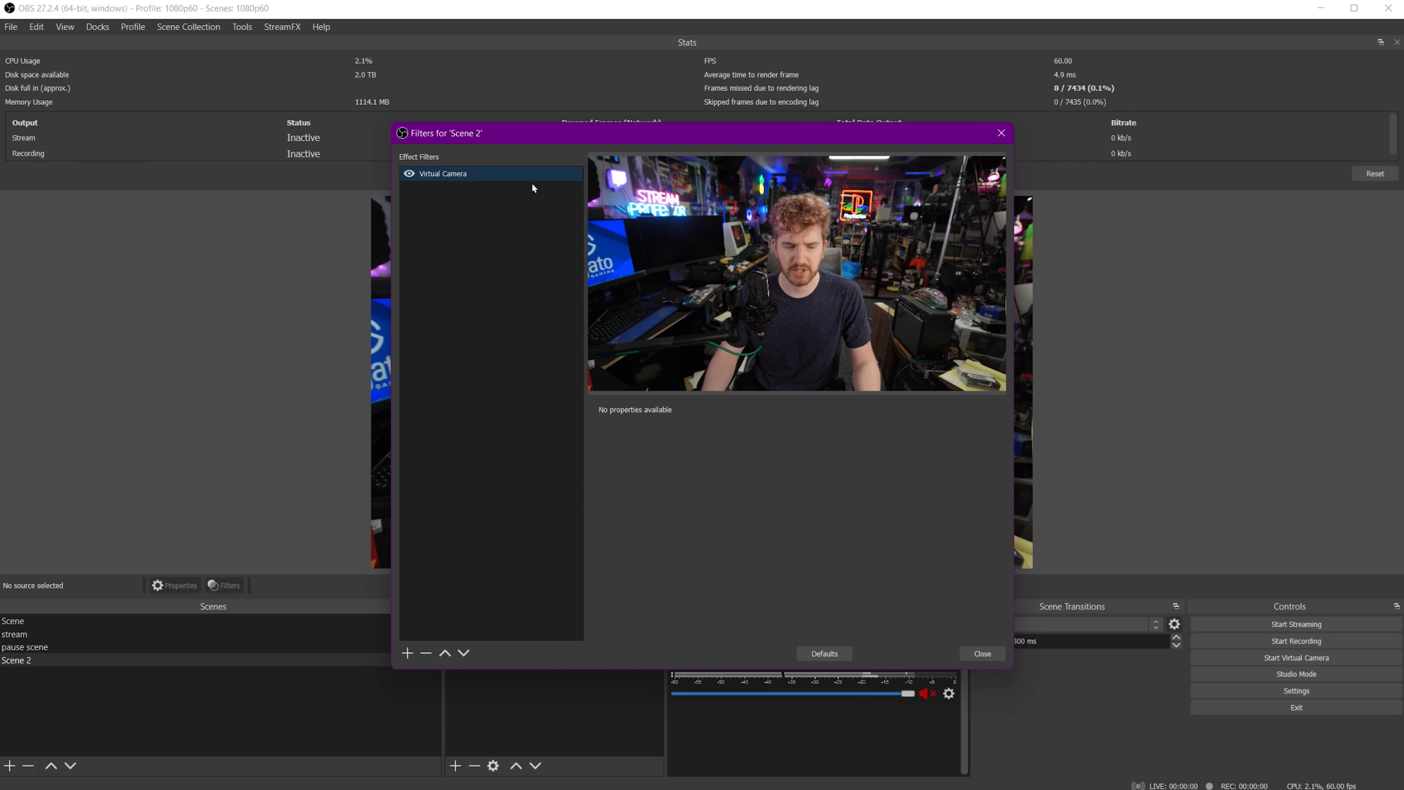
click(988, 651)
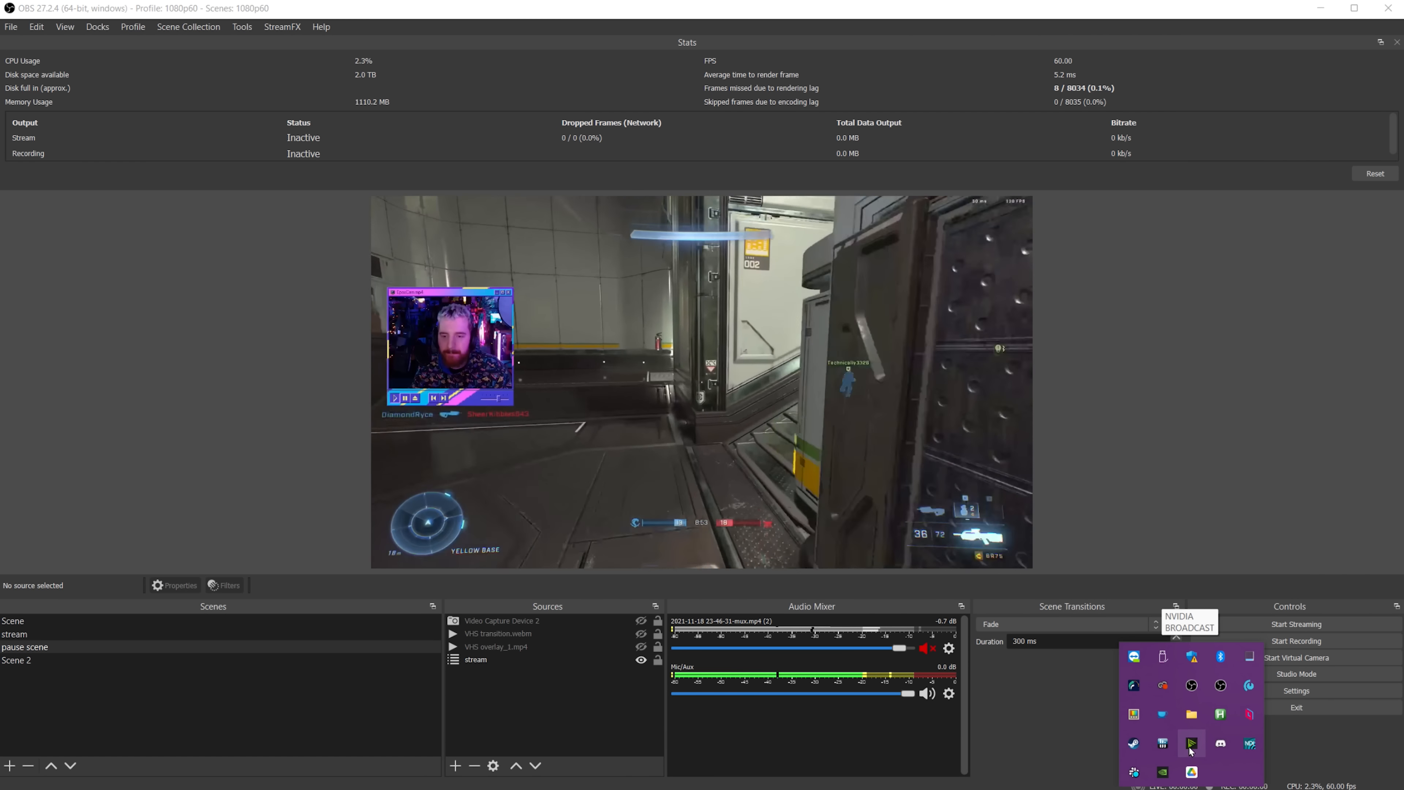
Check the NVIDIA Broadcast camera setup, then select the pause scene's Video Capture Device 2 source.
click(1191, 747)
click(497, 281)
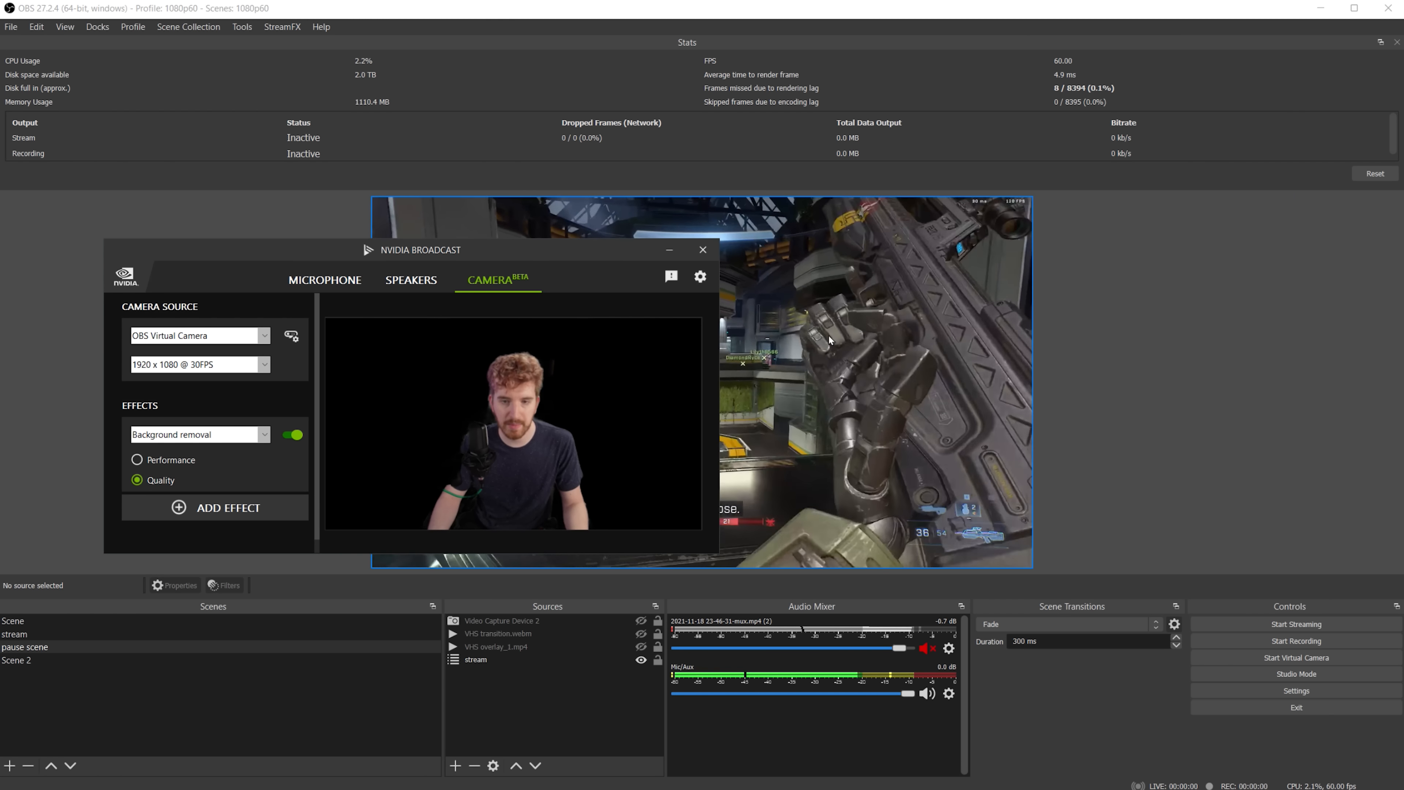
click(684, 593)
click(592, 617)
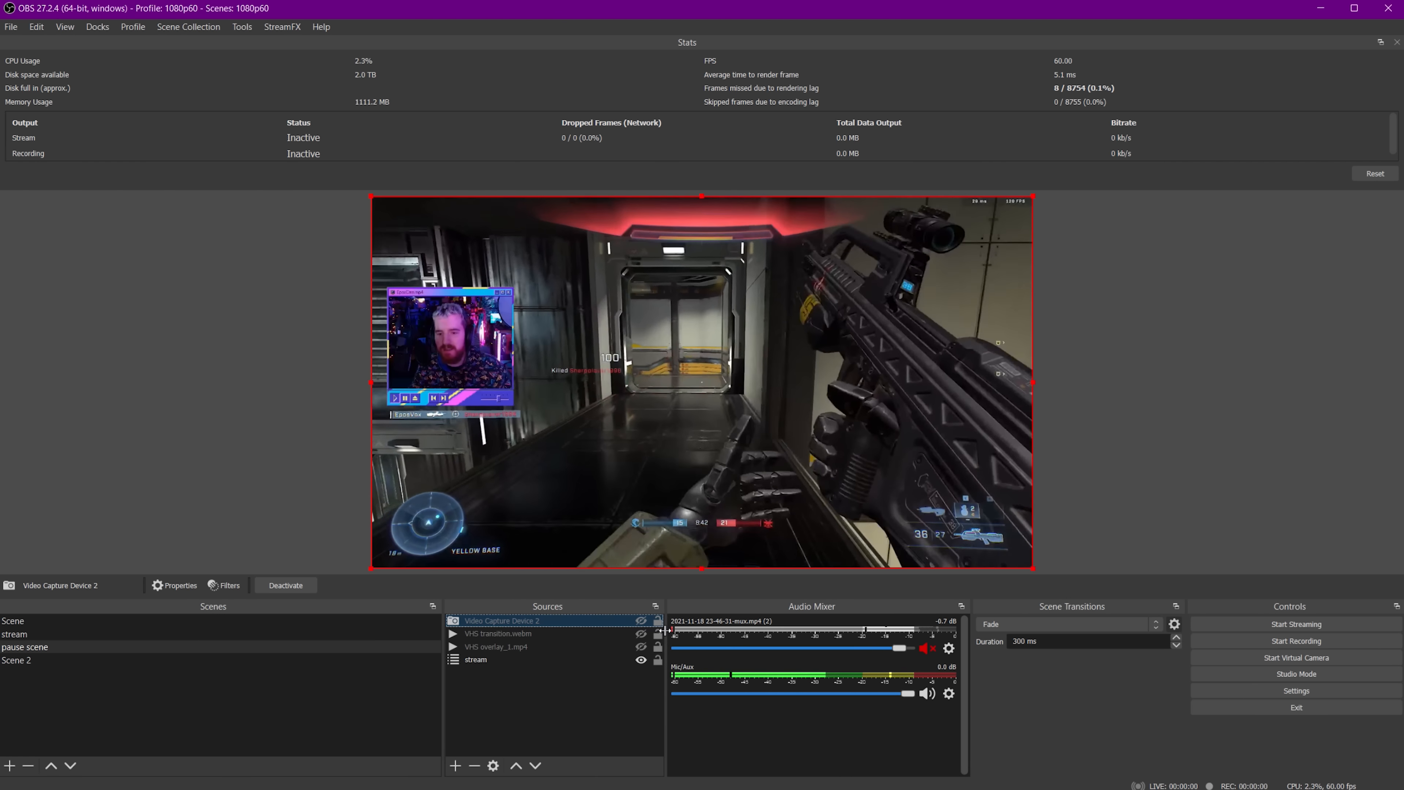
Toggle the pause scene's Video Capture Device 2 visibility on and off to preview the VHS pause look.
key(F12)
click(641, 621)
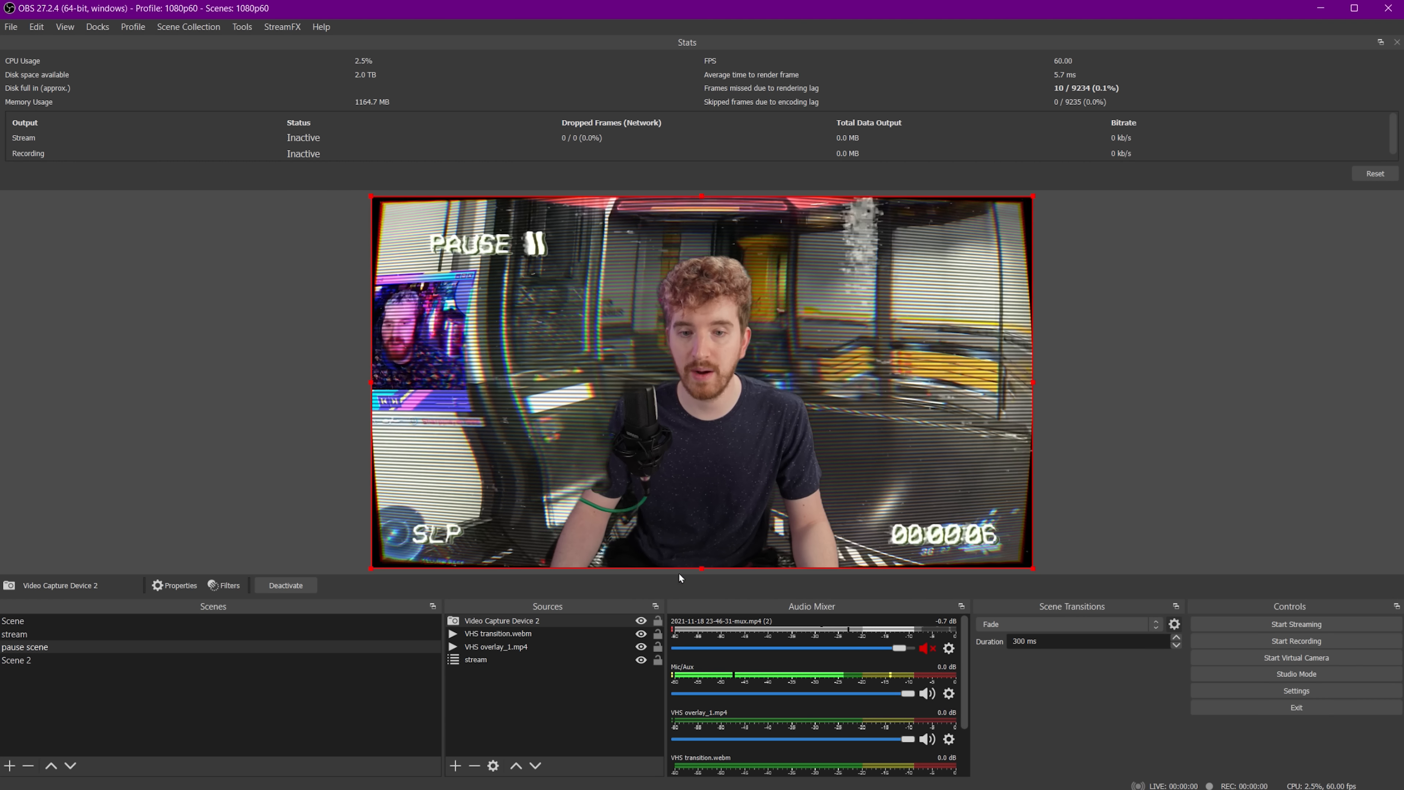
click(643, 620)
click(643, 621)
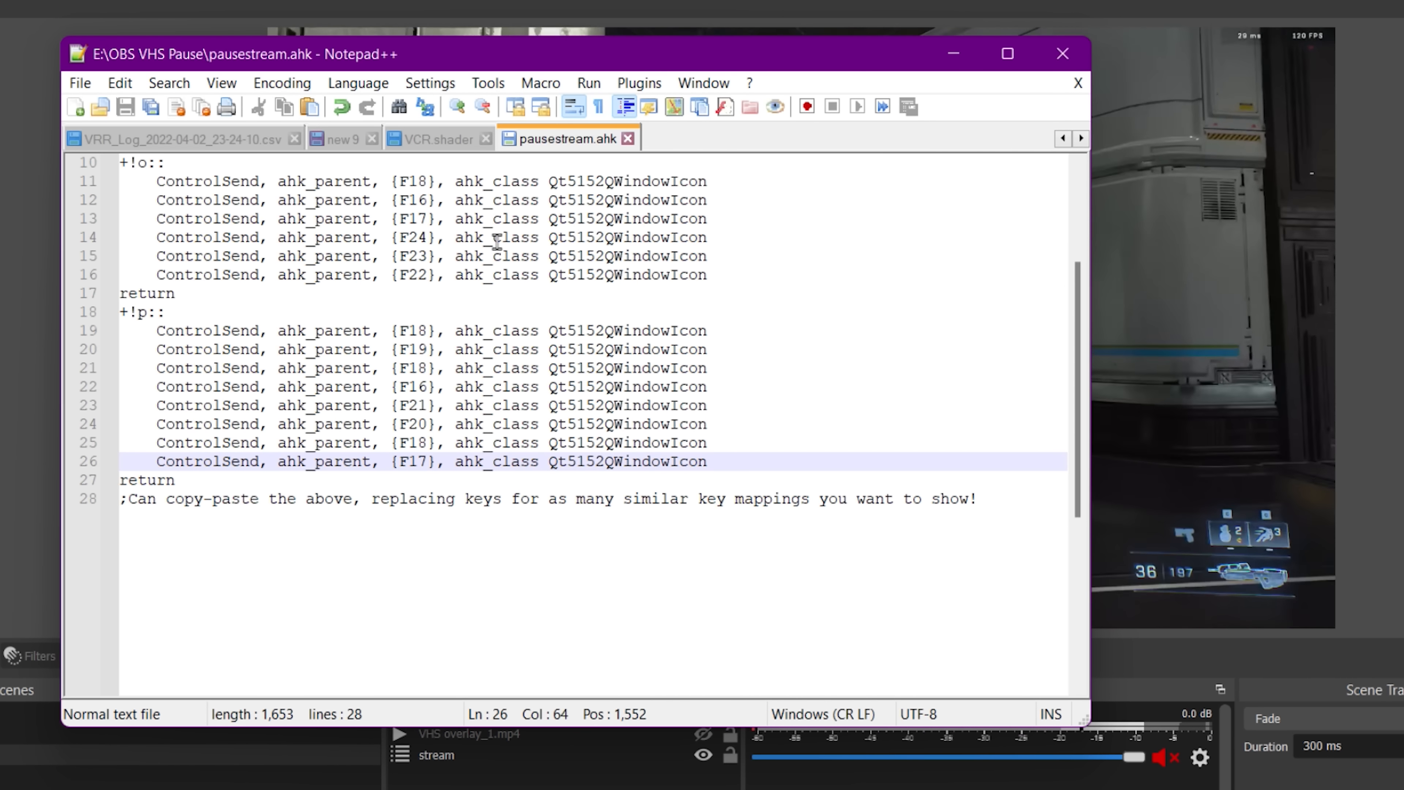
Review the pausestream.ahk AutoHotkey script, focusing on the first hotkey block and its ControlSend lines.
scroll(497, 242, up, 3)
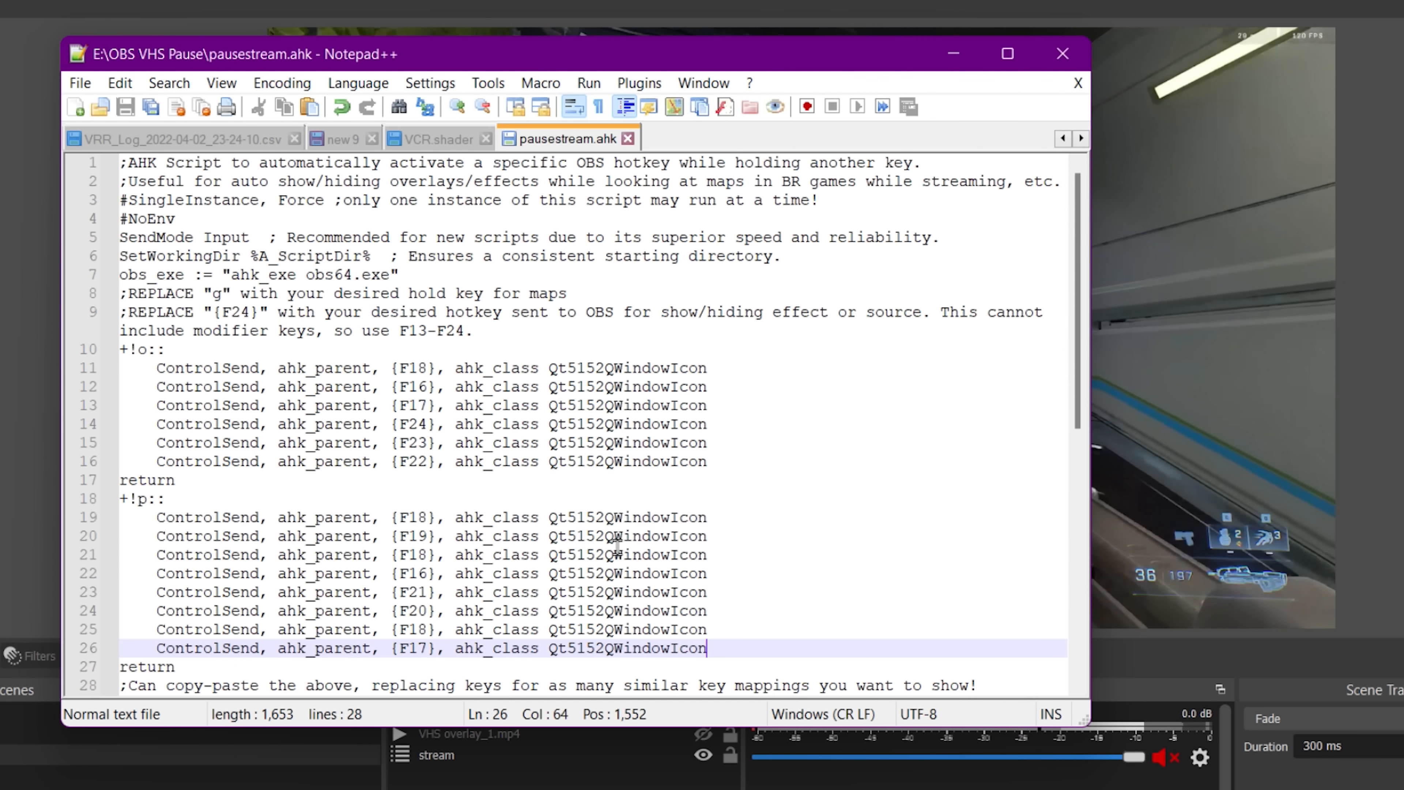
drag(515, 326, 104, 183)
click(232, 258)
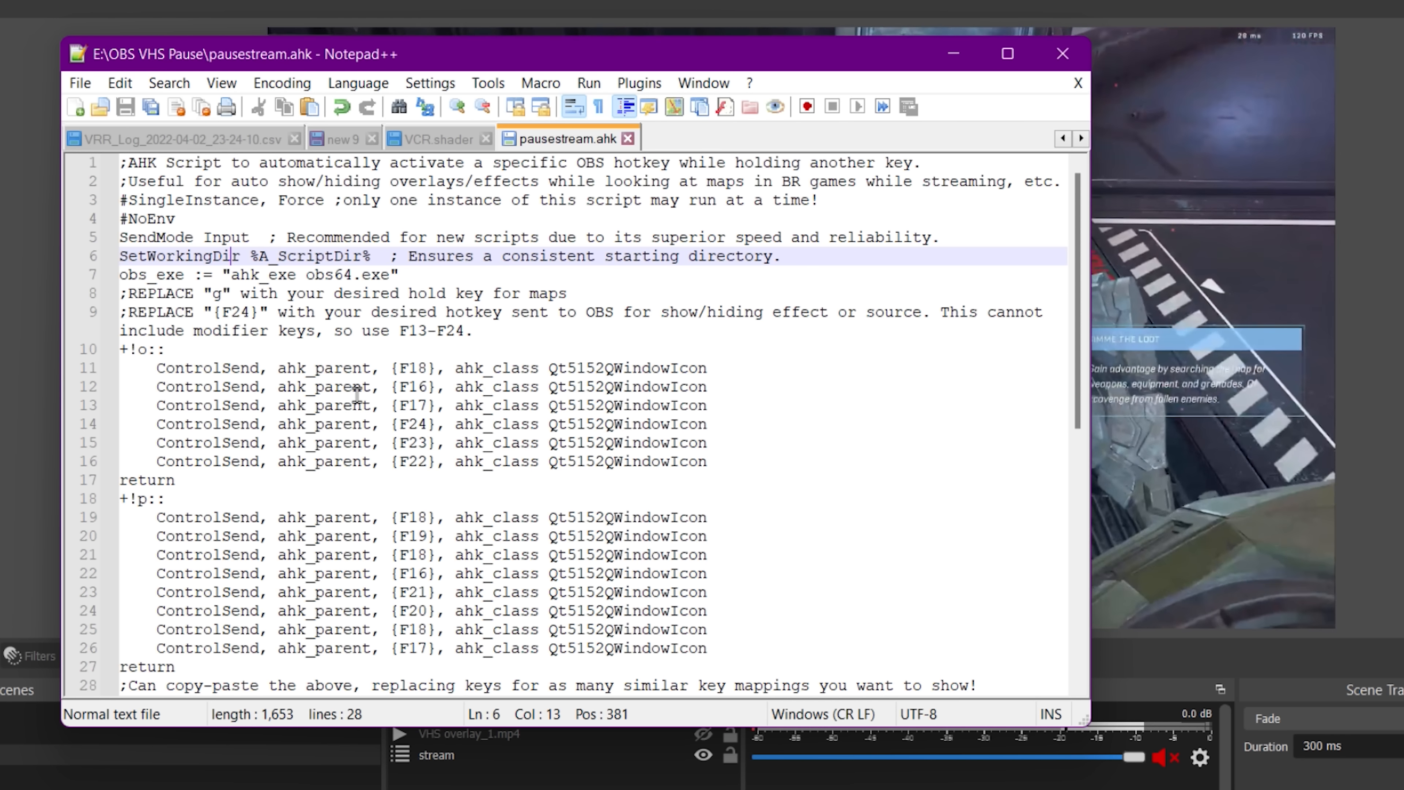
scroll(318, 349, down, 1)
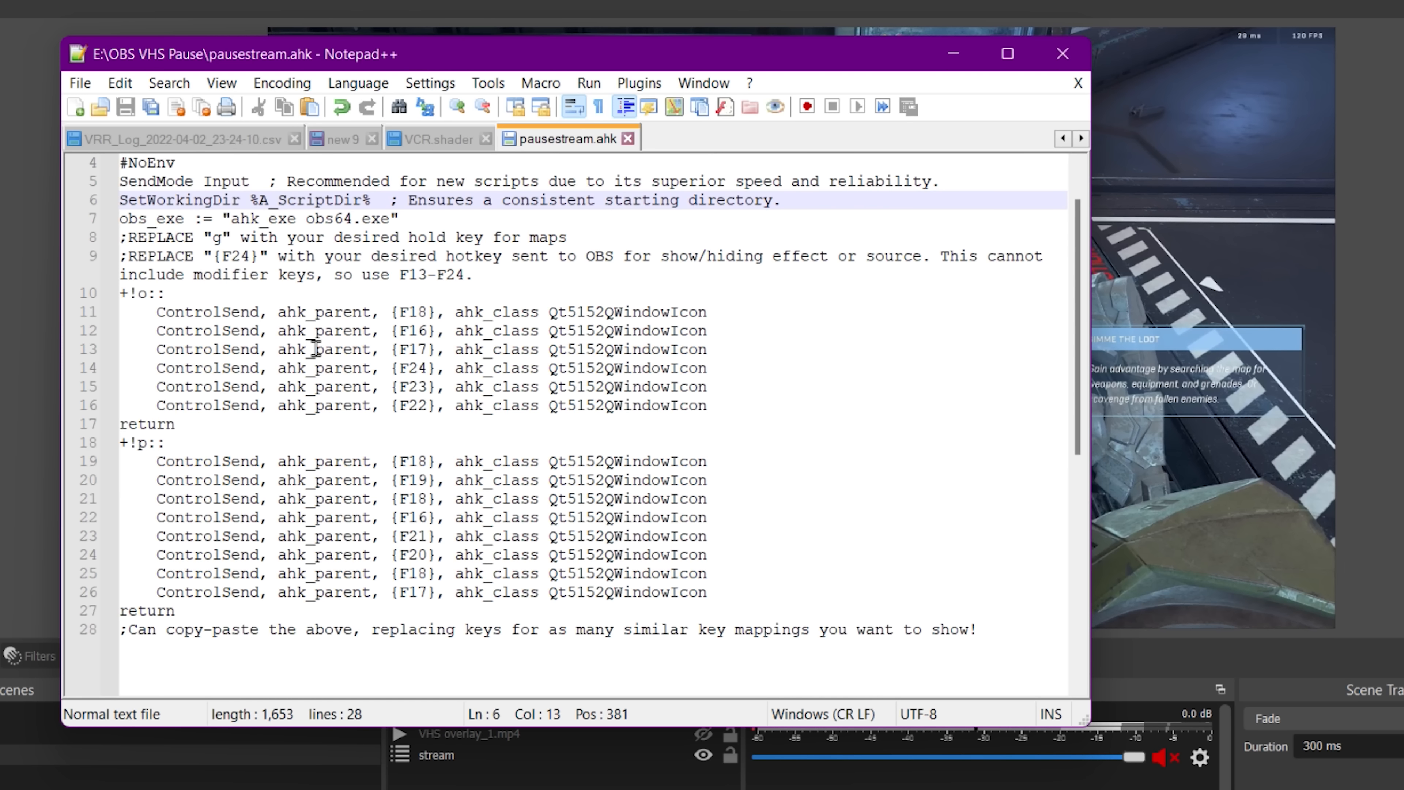
click(147, 294)
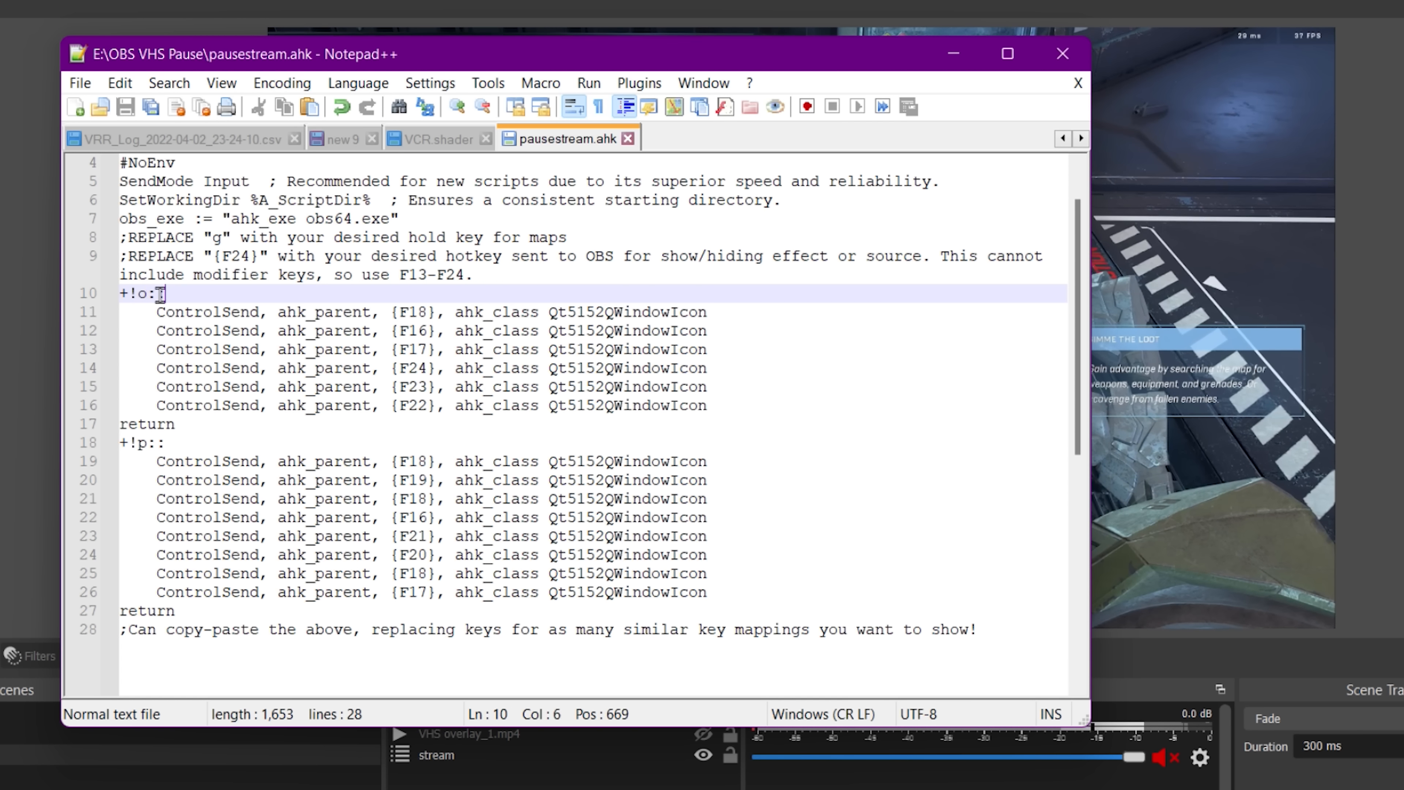
drag(160, 294, 120, 294)
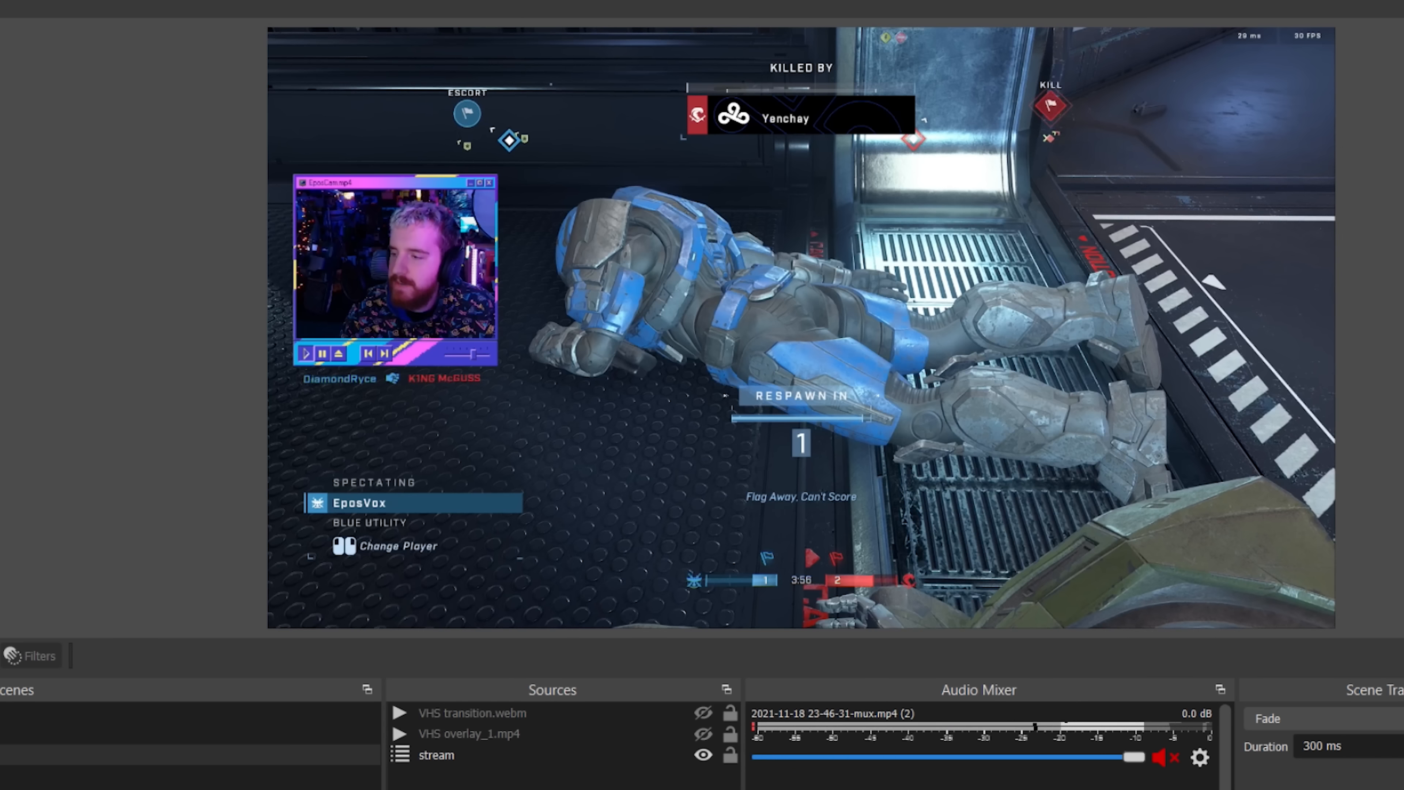
Trigger the script's pause and unpause hotkeys repeatedly to test the VHS pause effect in OBS.
key(shift+alt+o)
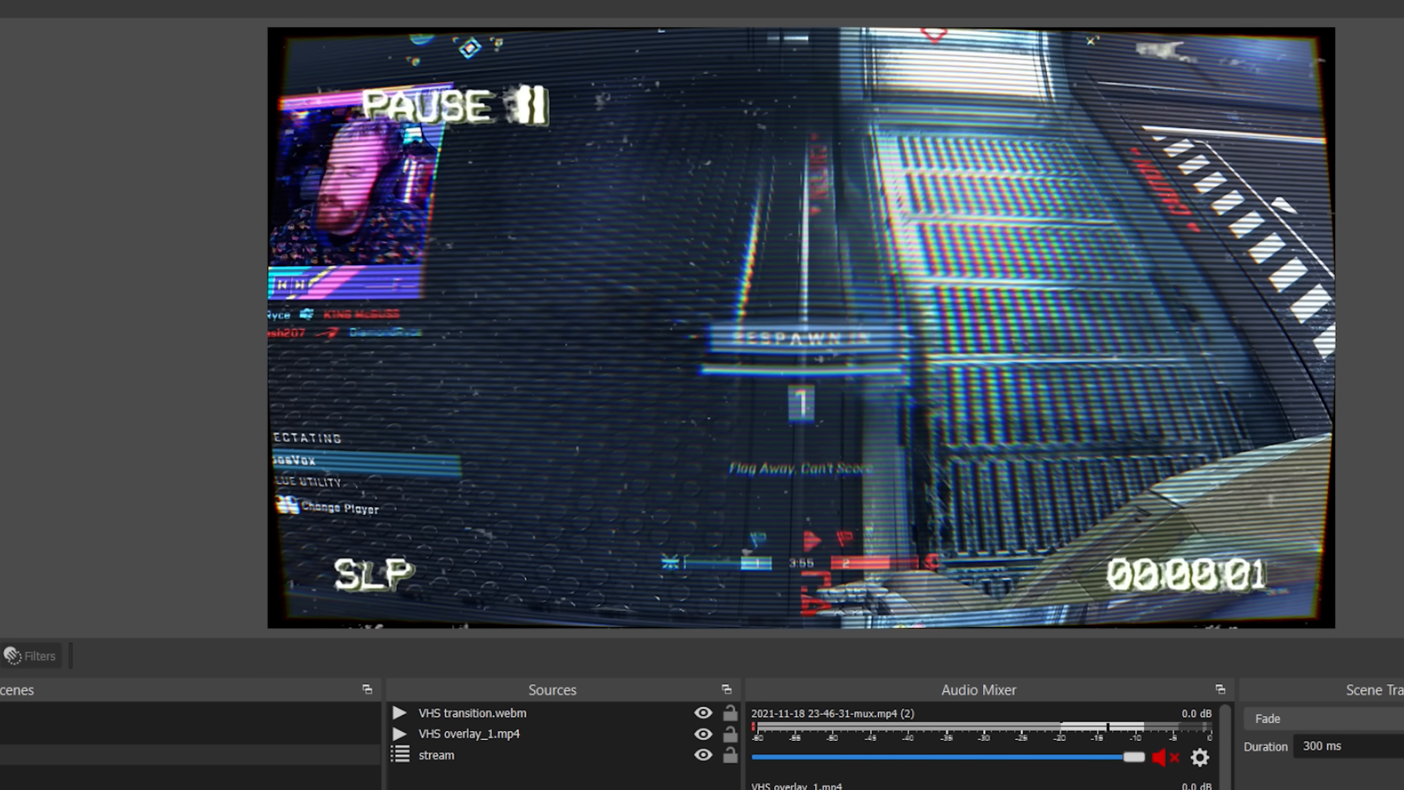
key(shift+alt+o)
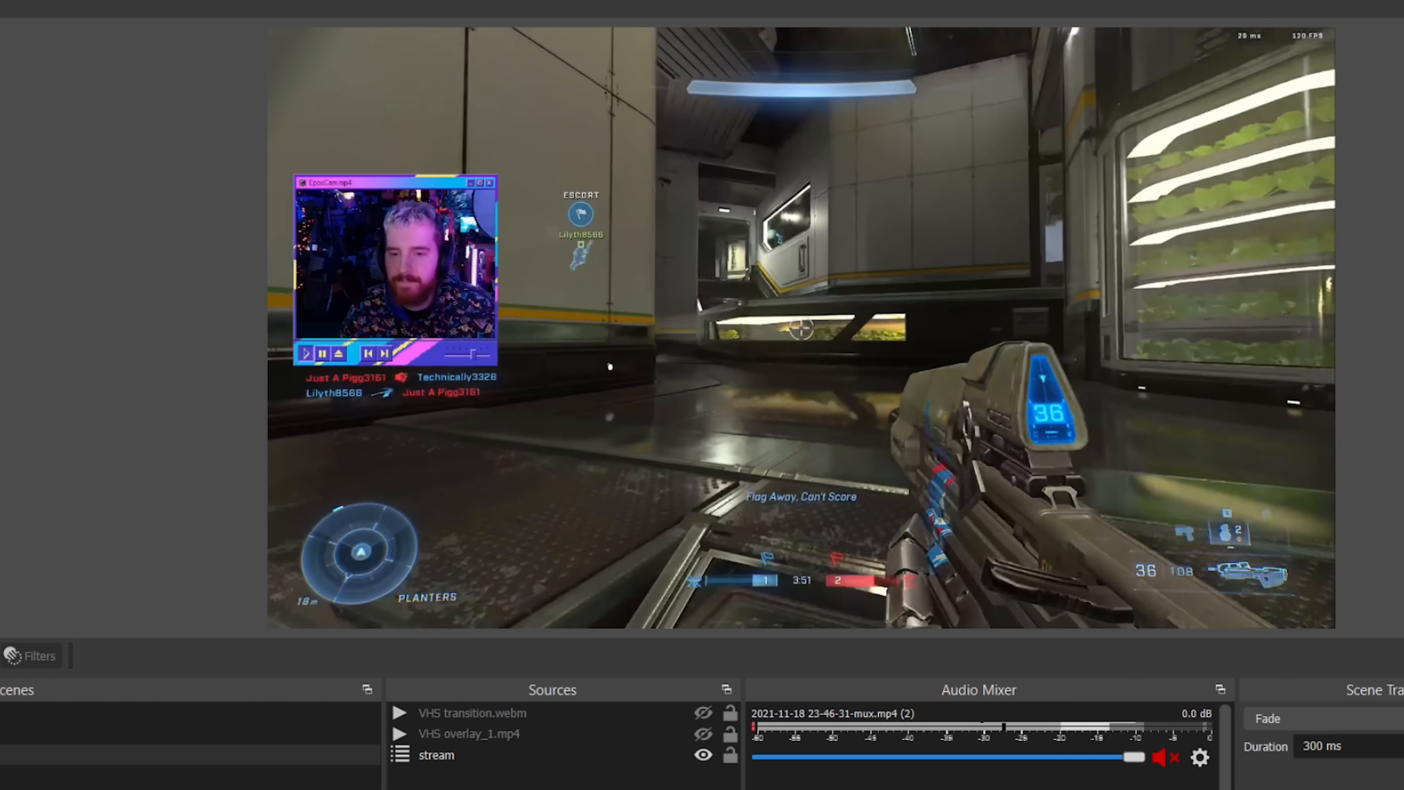
key(shift+alt+o)
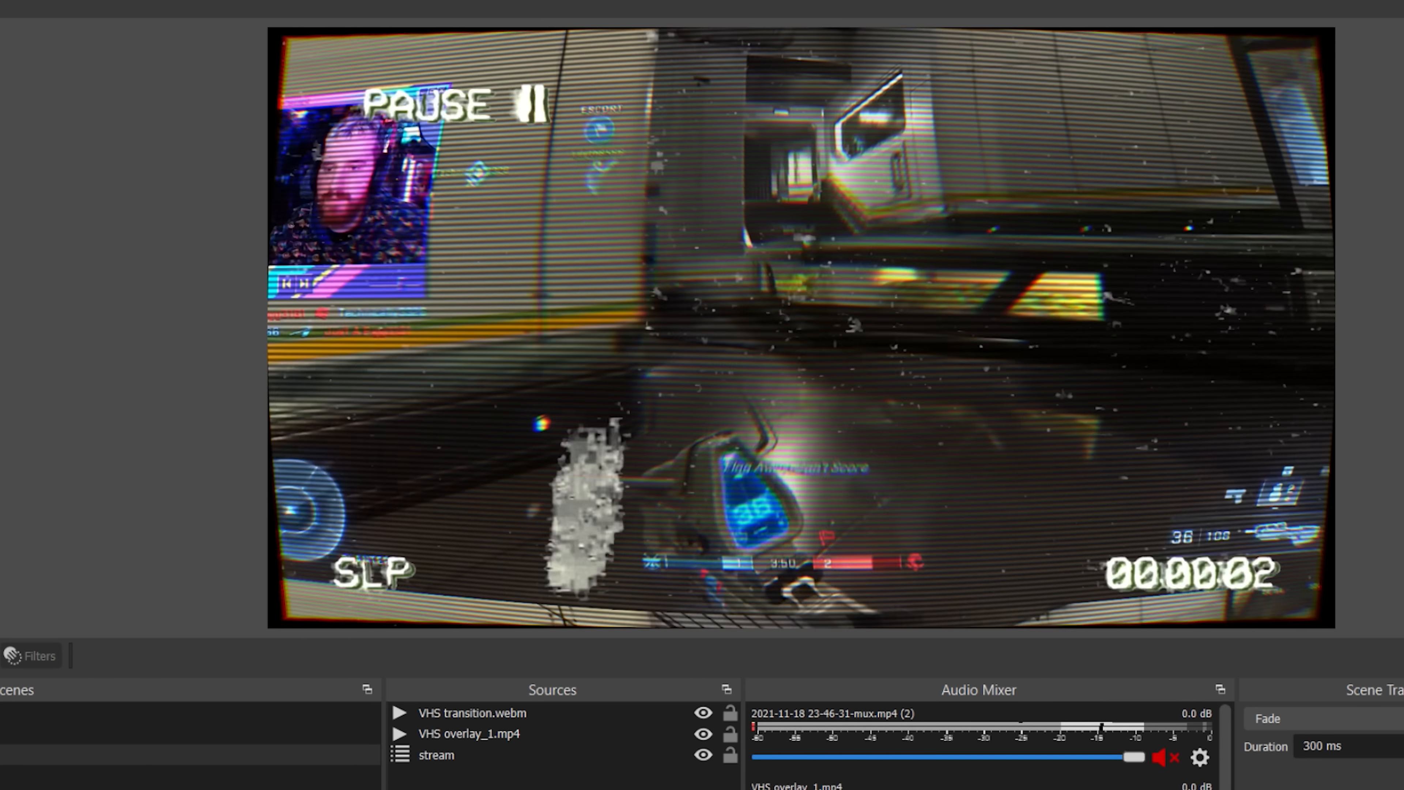
key(shift+alt+p)
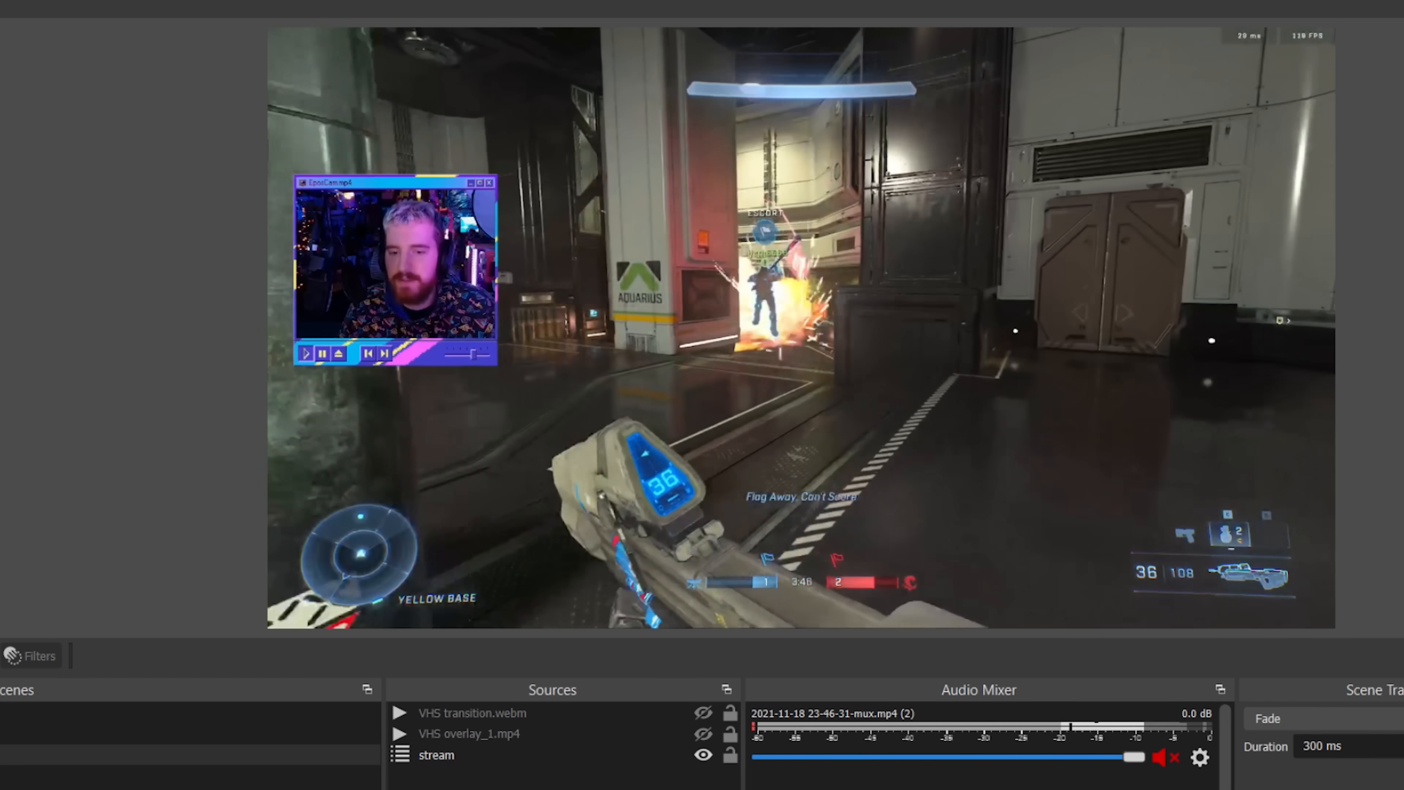
key(shift+alt+o)
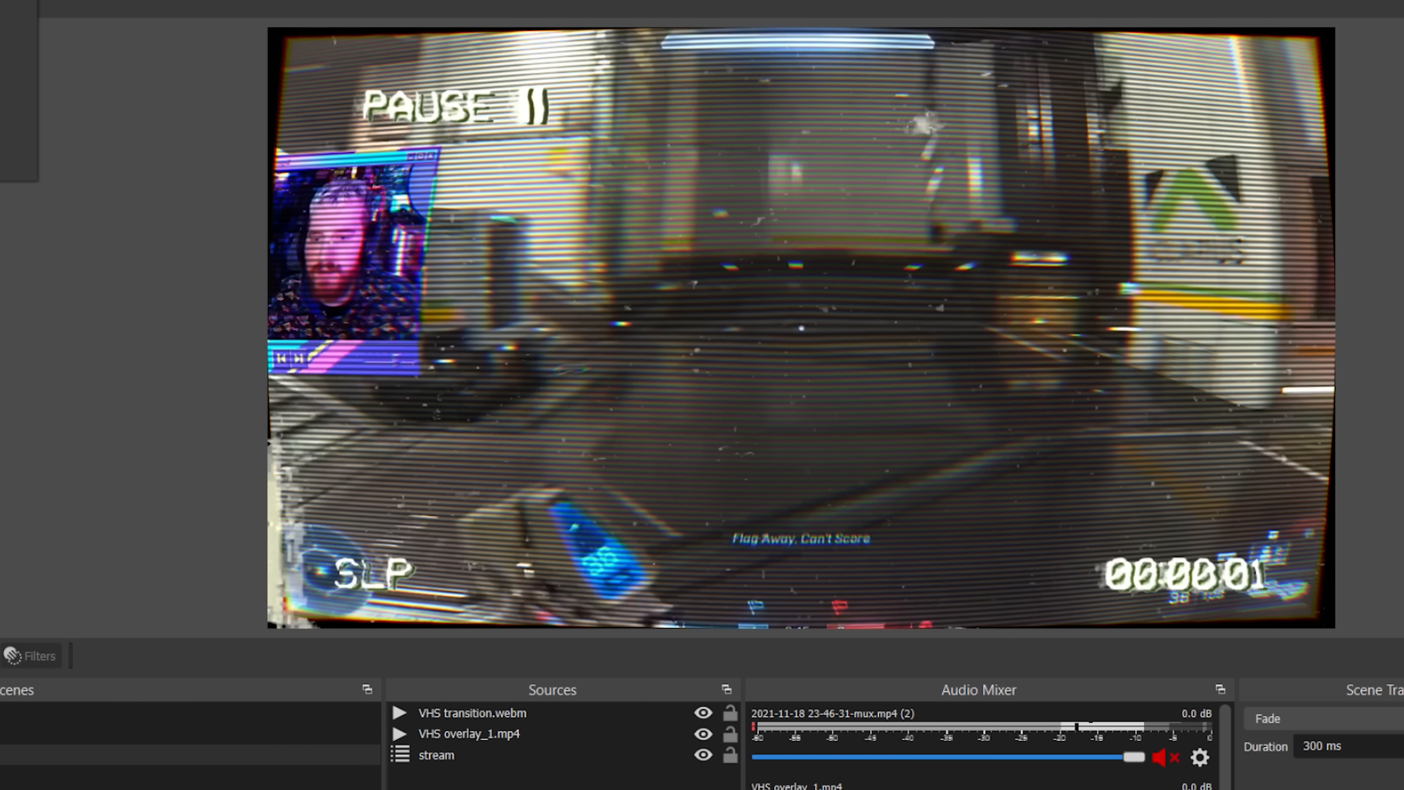
key(shift+alt+p)
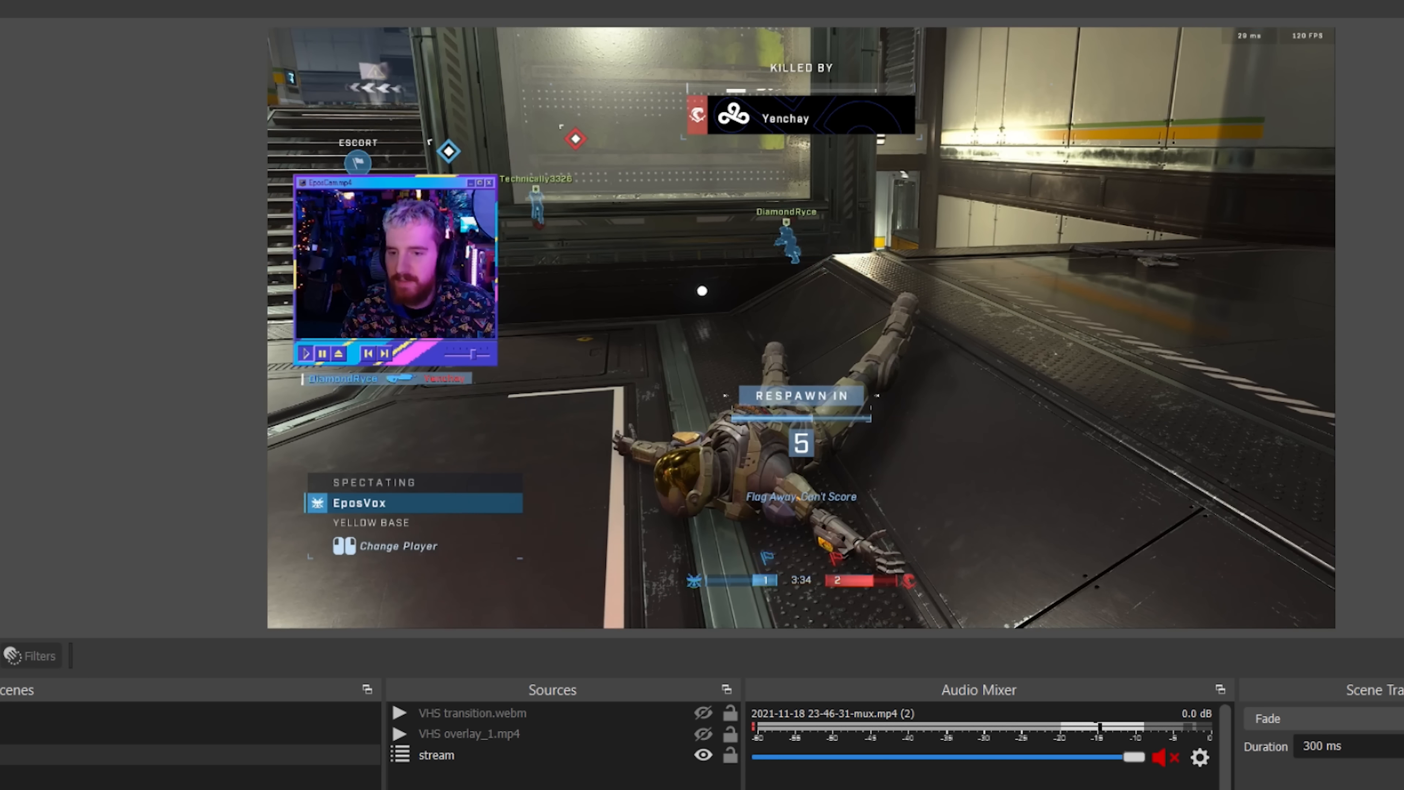
Return to the script and examine the hotkey definitions of the pause and unpause blocks.
key(alt+Tab)
scroll(553, 427, up, 1)
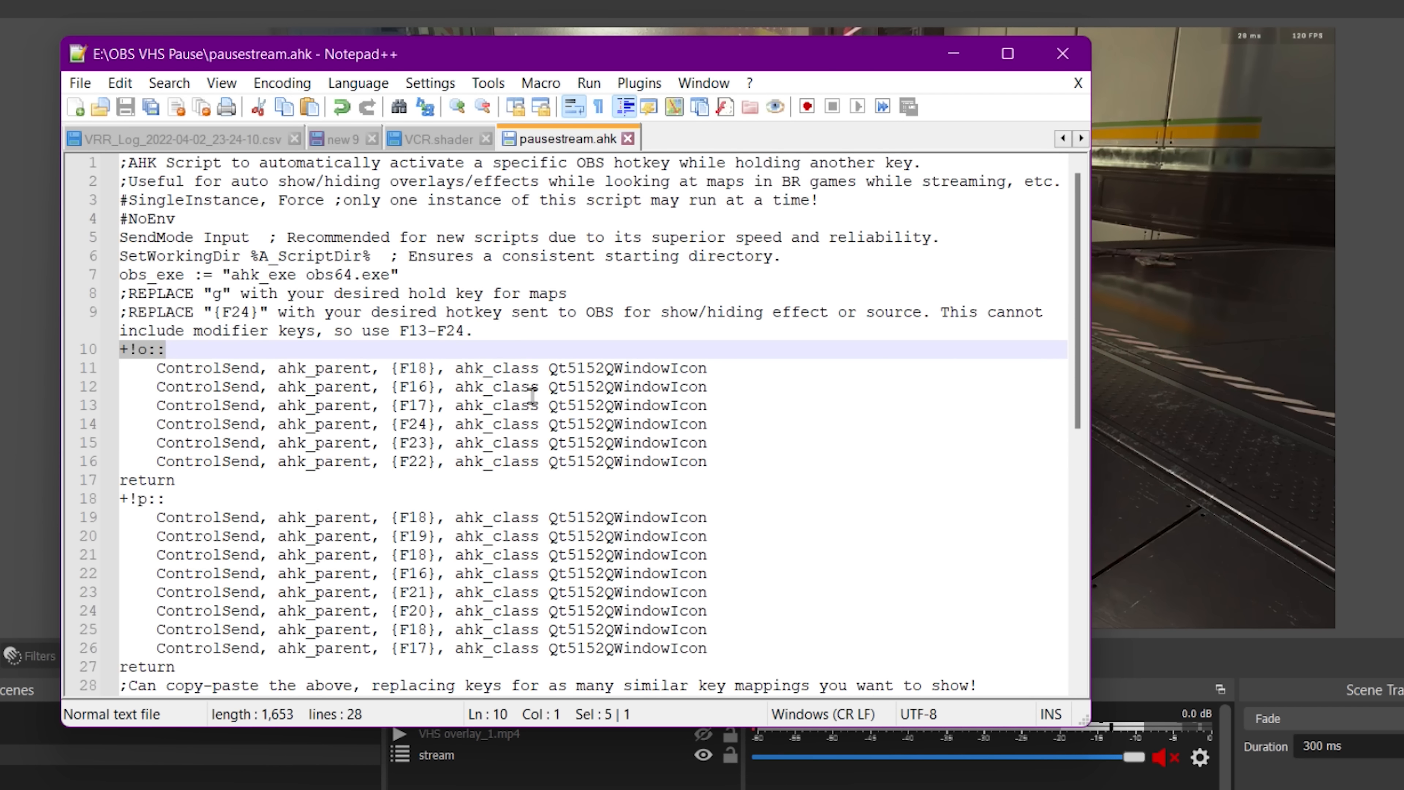
drag(527, 341, 122, 162)
click(243, 218)
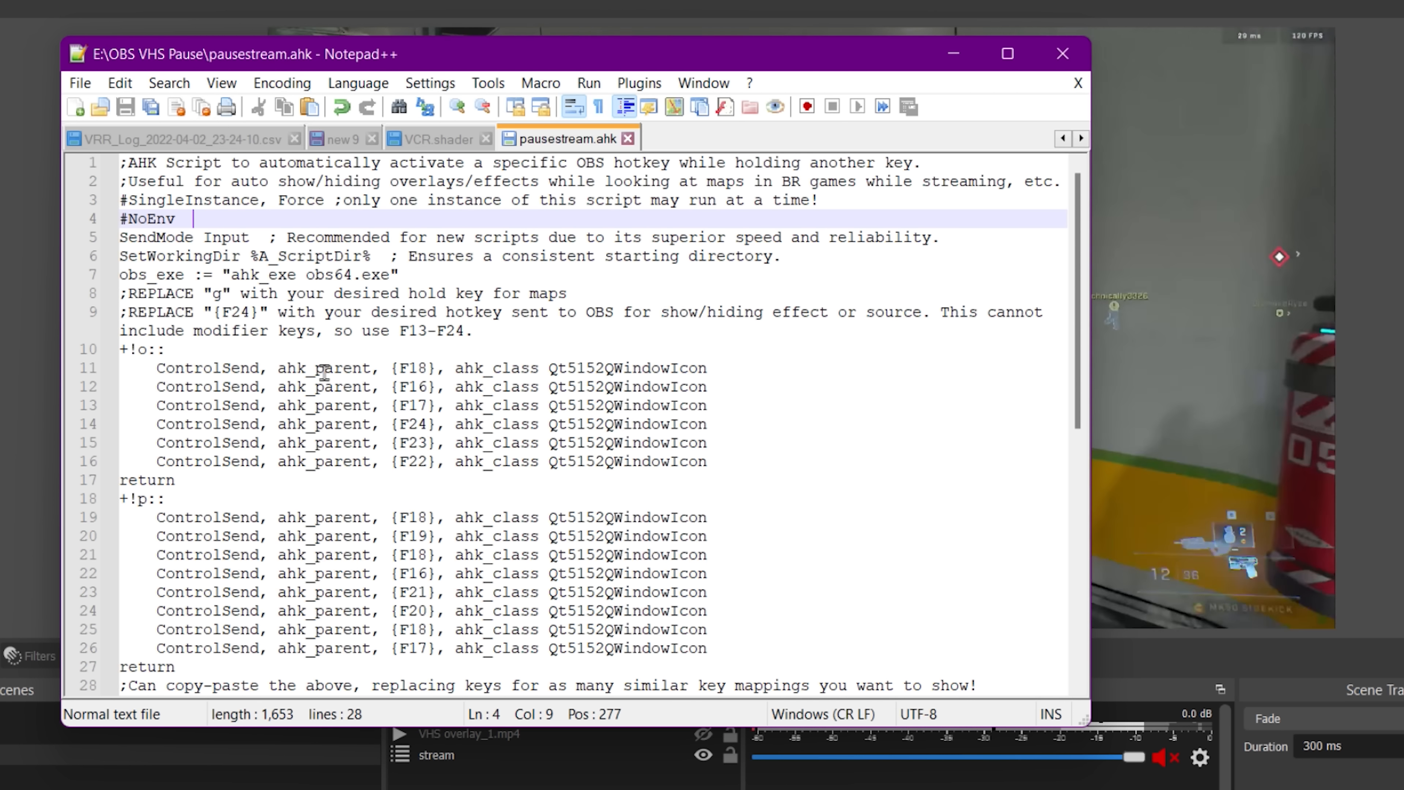
click(141, 349)
drag(145, 349, 119, 349)
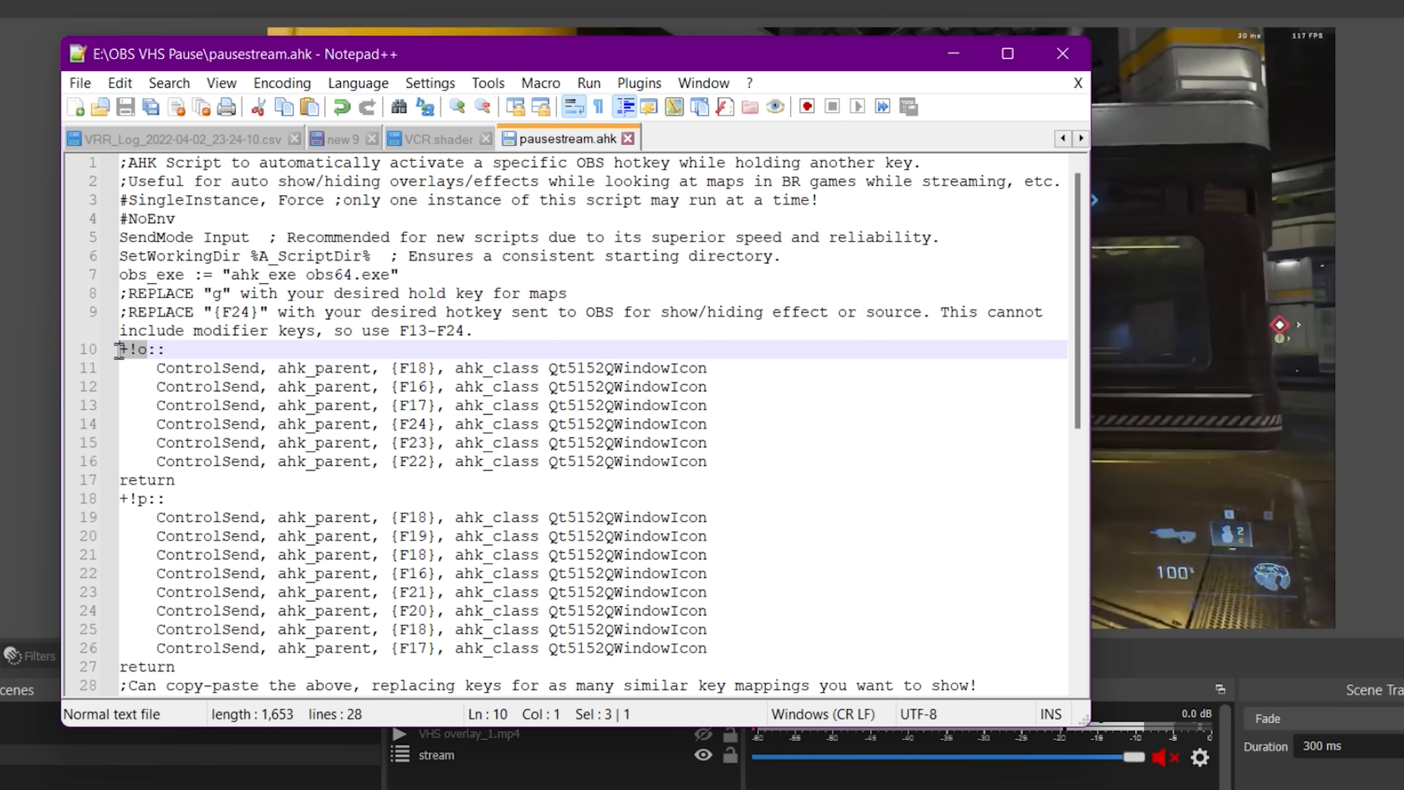
drag(149, 498, 128, 498)
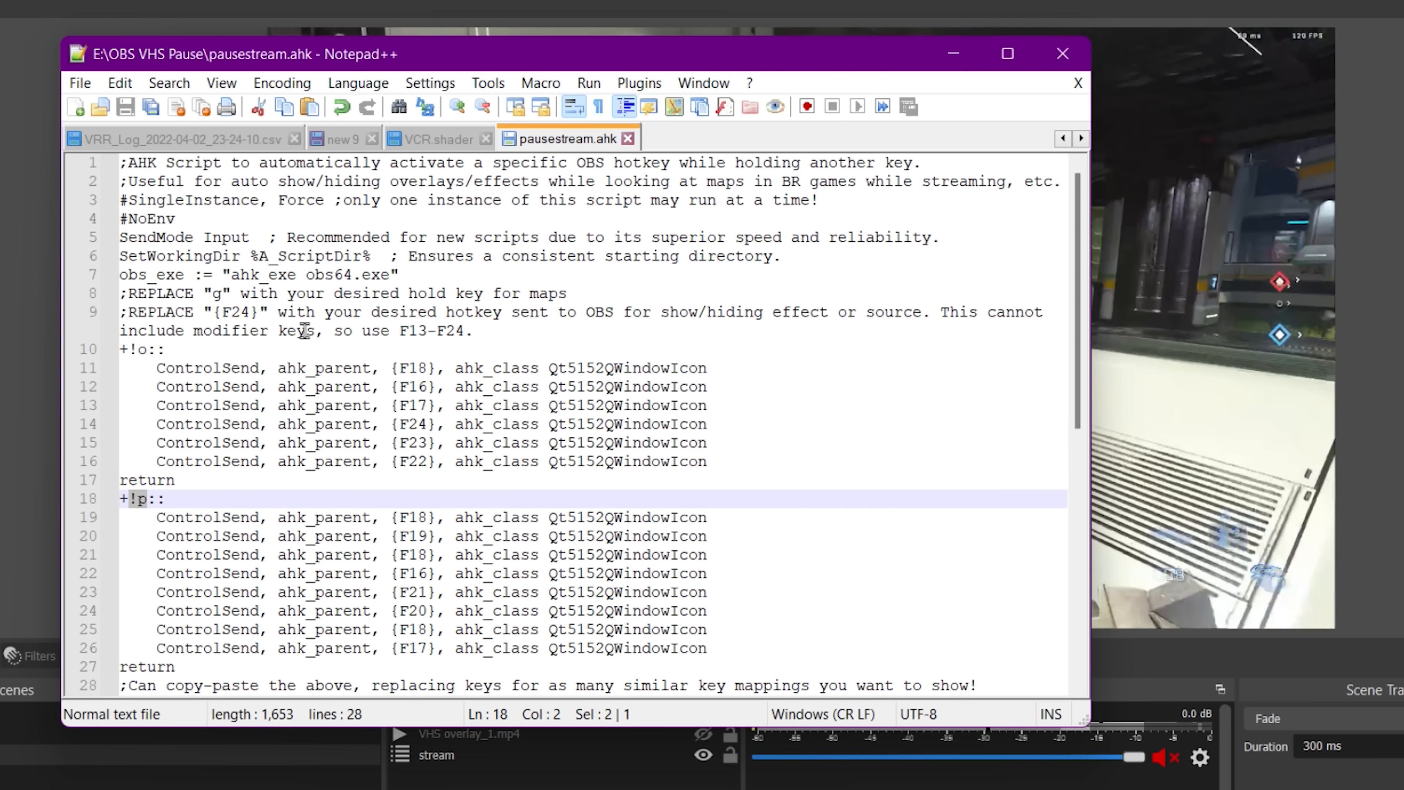
Add the comments ;pause and ;unpause after the two hotkey definition lines and save the script.
click(313, 350)
click(360, 362)
click(372, 355)
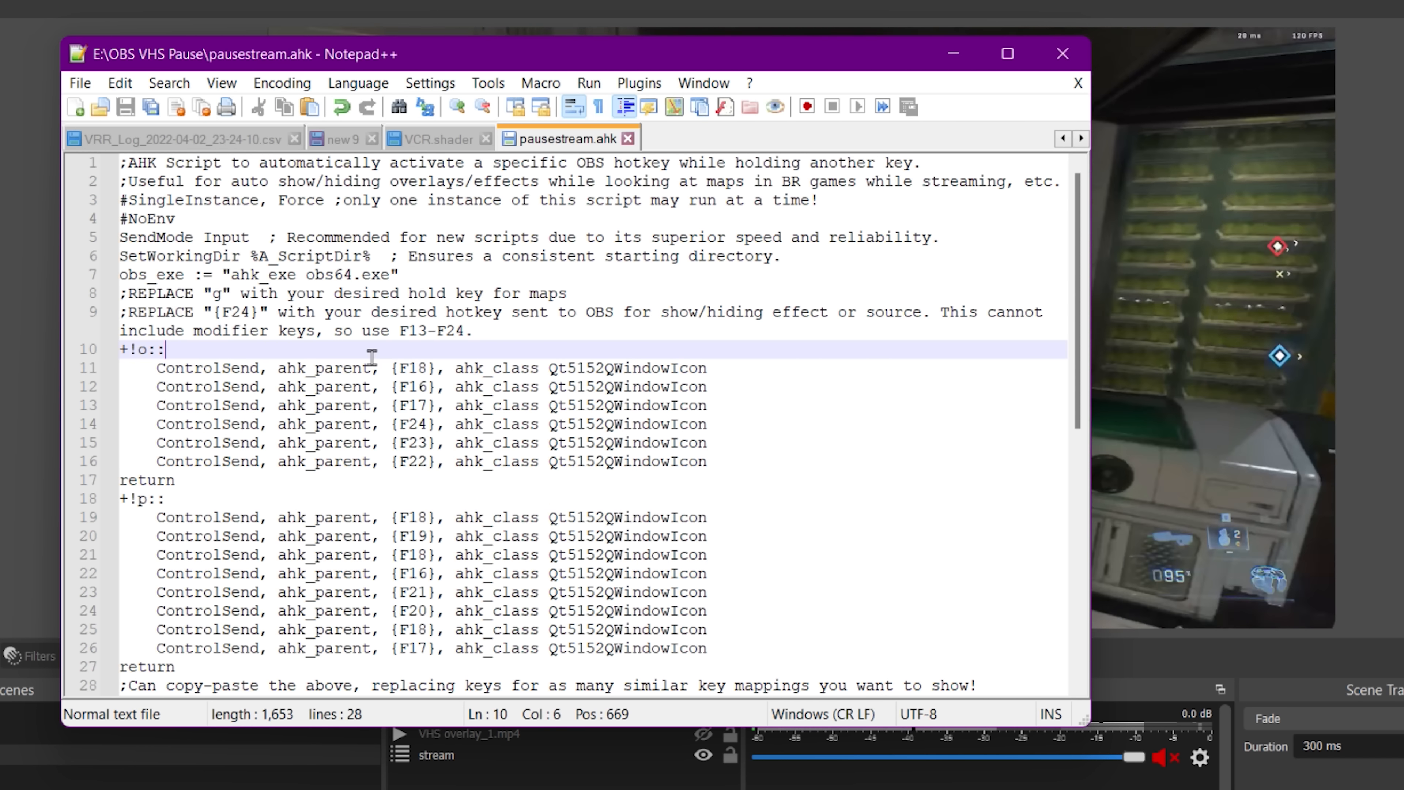
text(;pause)
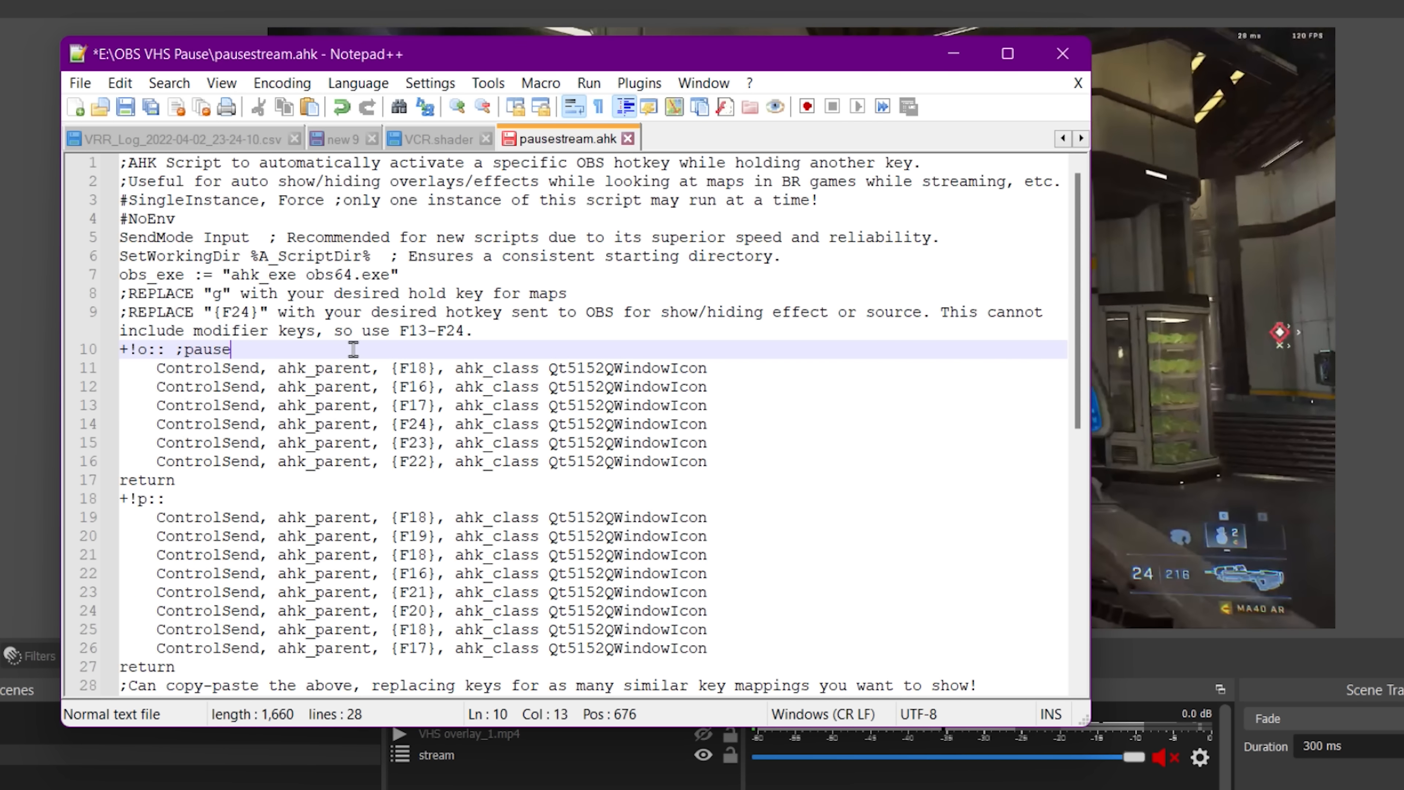
click(325, 500)
text(;unpasu)
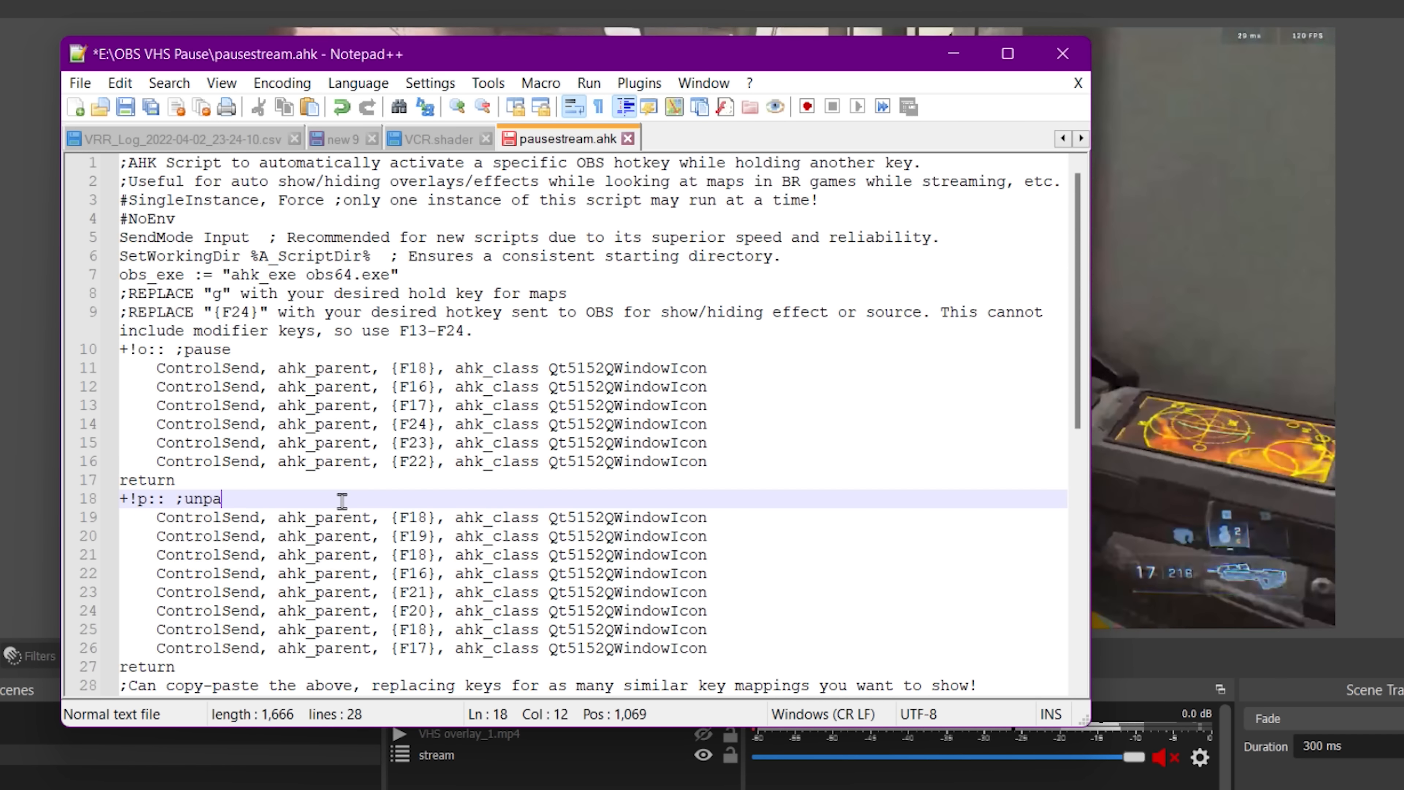
key(BackSpace)
key(BackSpace)
text(use)
click(480, 517)
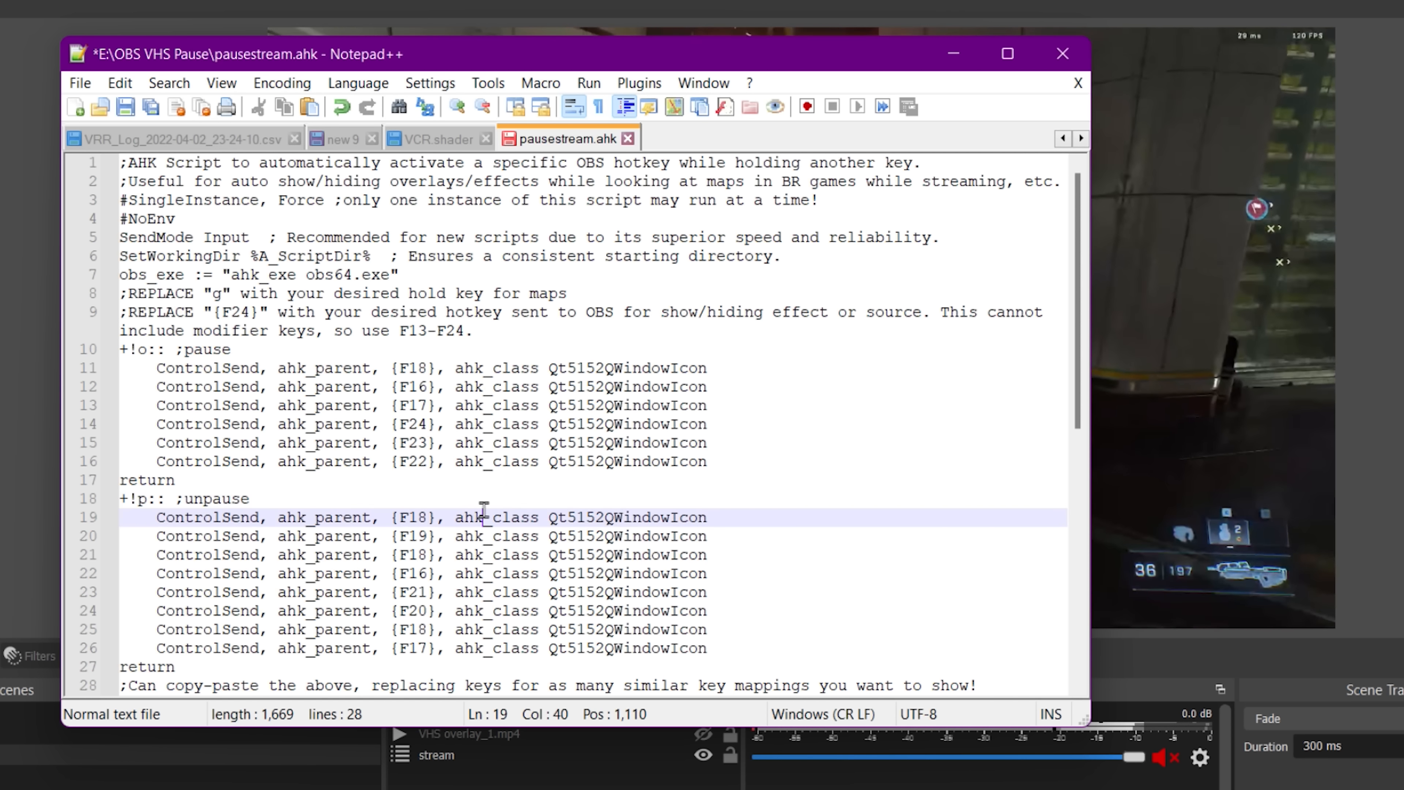
key(ctrl+s)
Review the Hotkeys settings for the stream filter hotkeys and pause scene source hotkeys, then close Settings.
drag(419, 368, 458, 448)
click(492, 462)
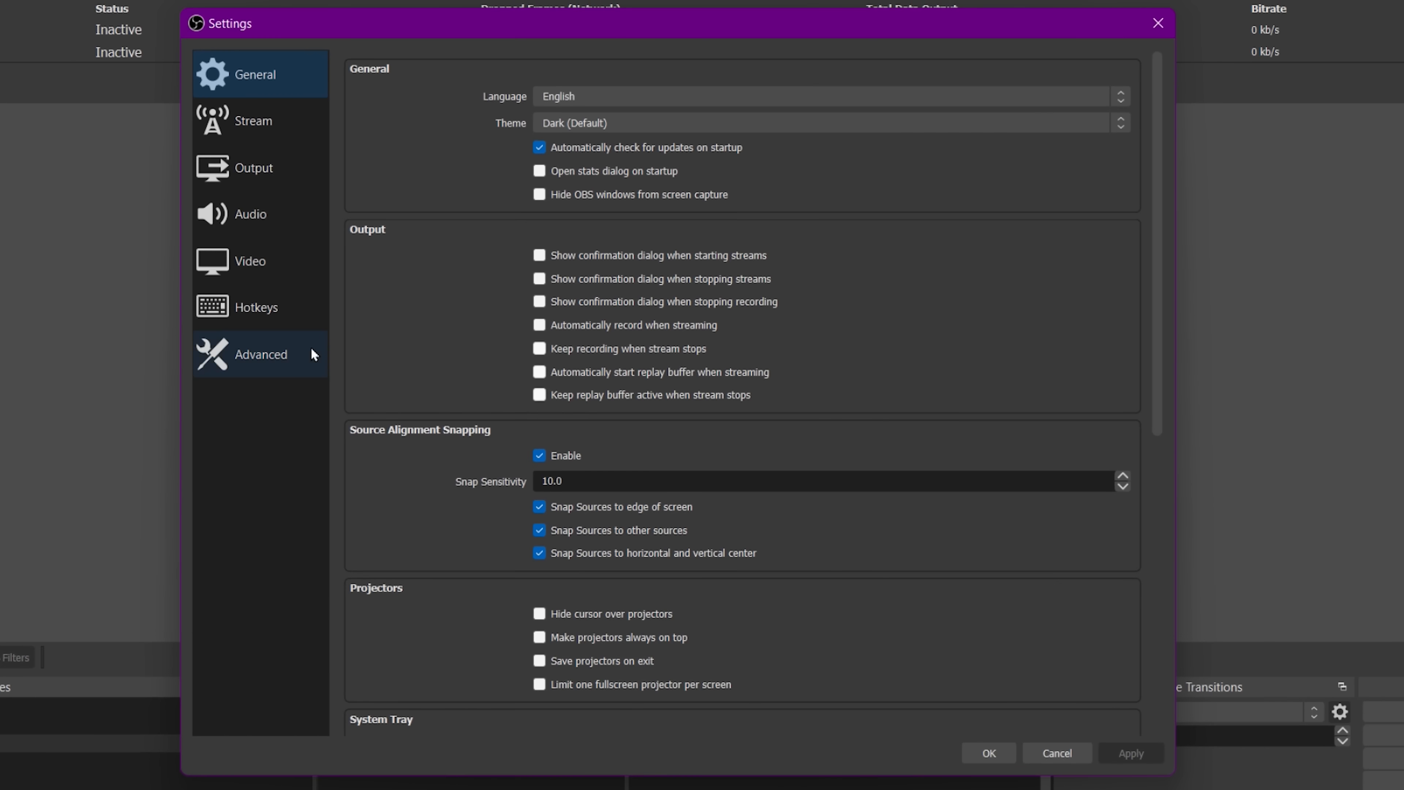
click(277, 294)
scroll(558, 411, down, 10)
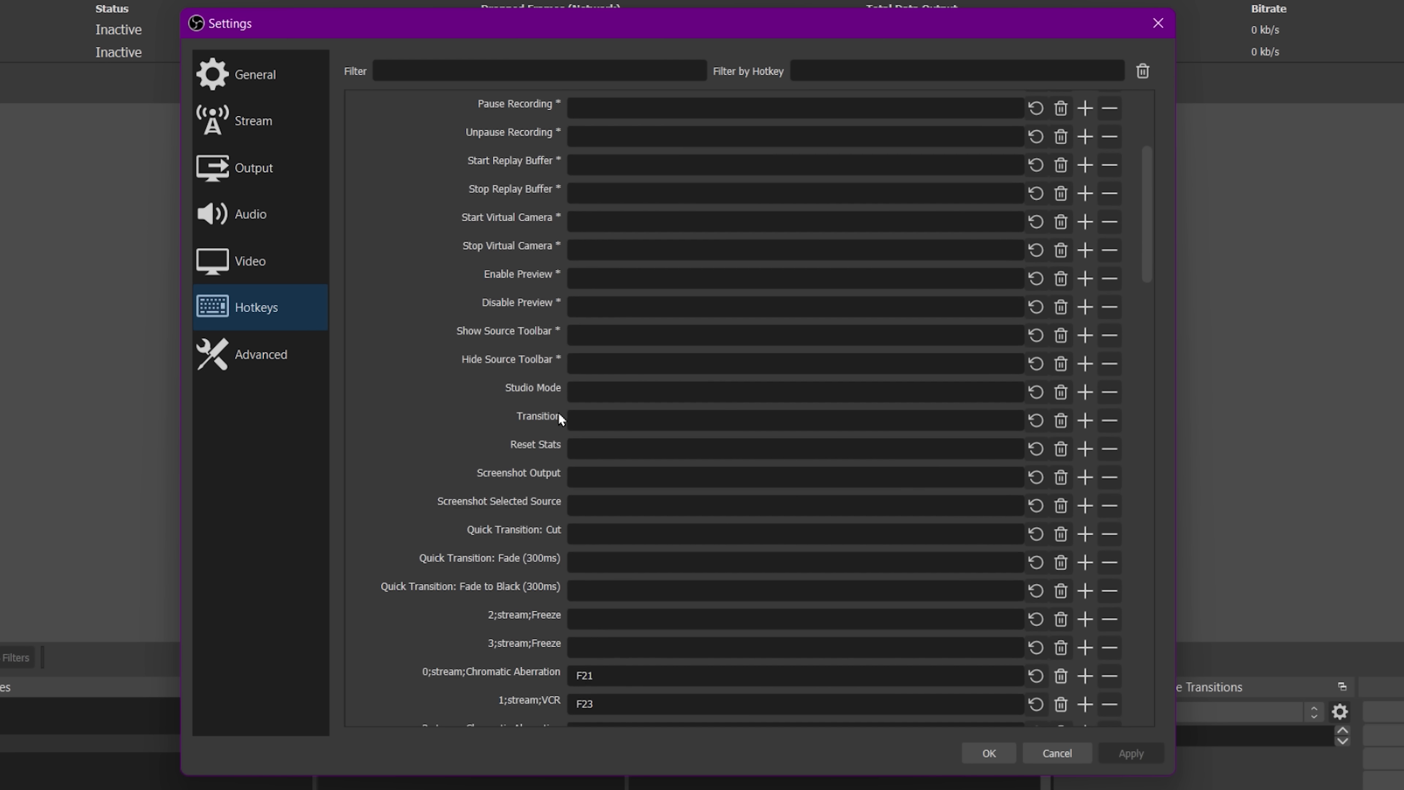
scroll(672, 400, down, 10)
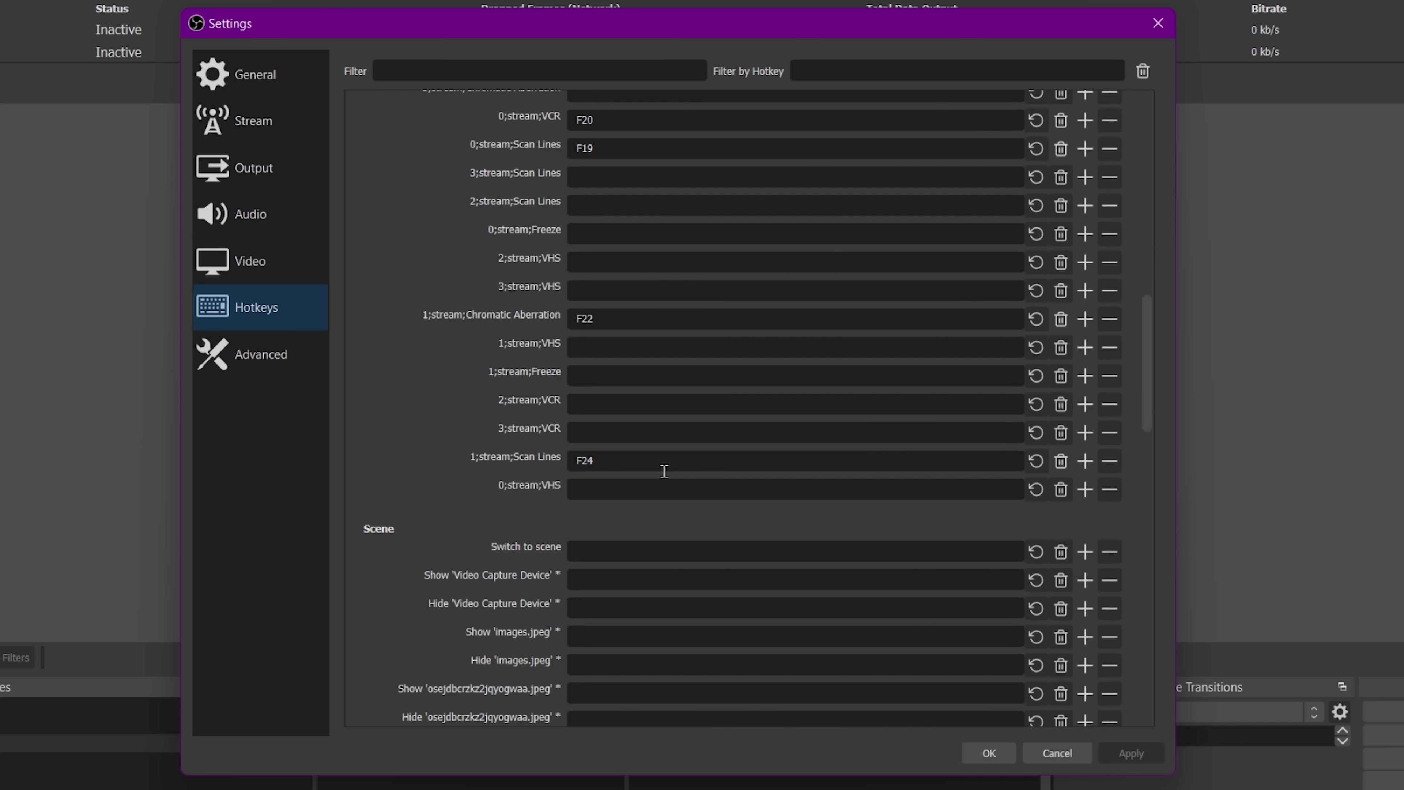
scroll(663, 468, down, 2)
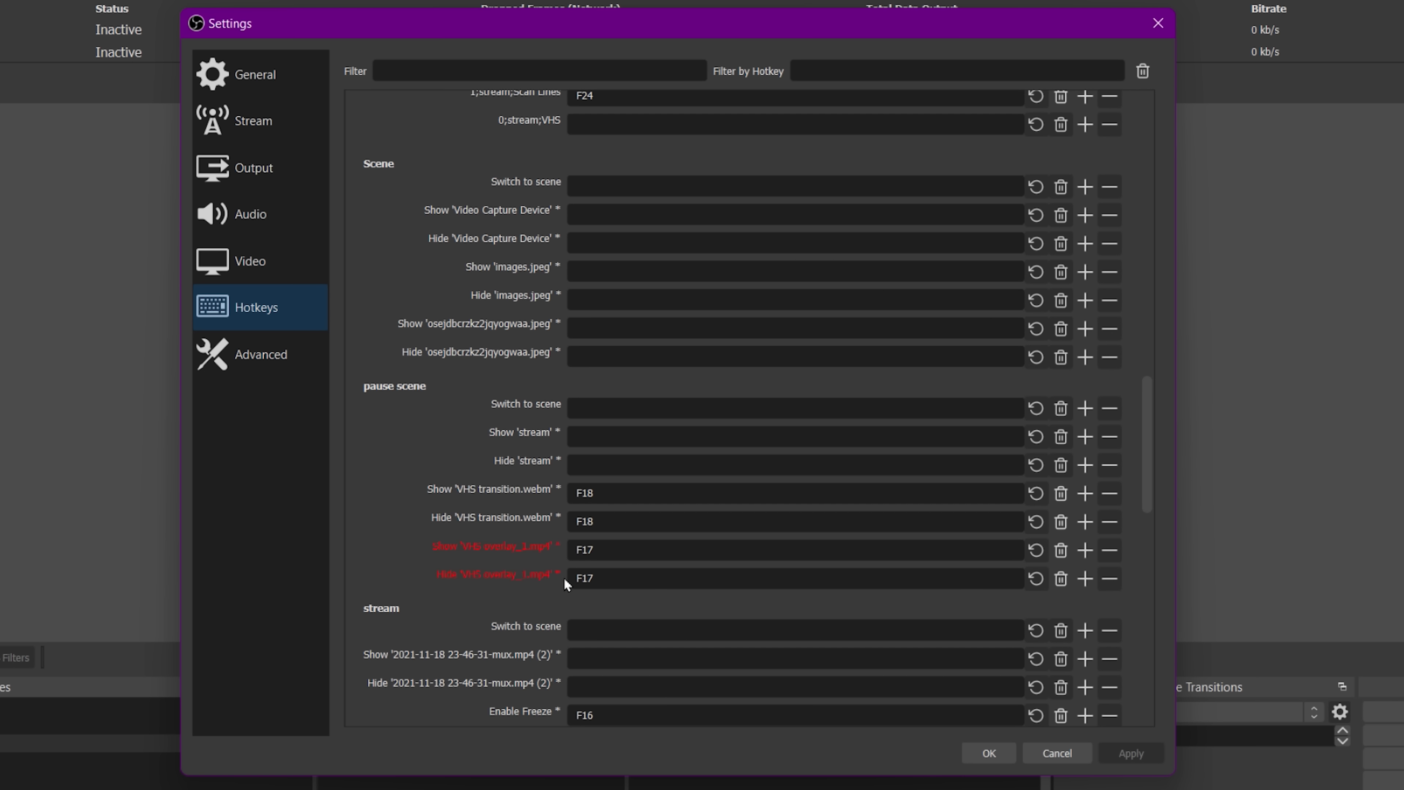
scroll(606, 576, down, 3)
scroll(609, 533, up, 12)
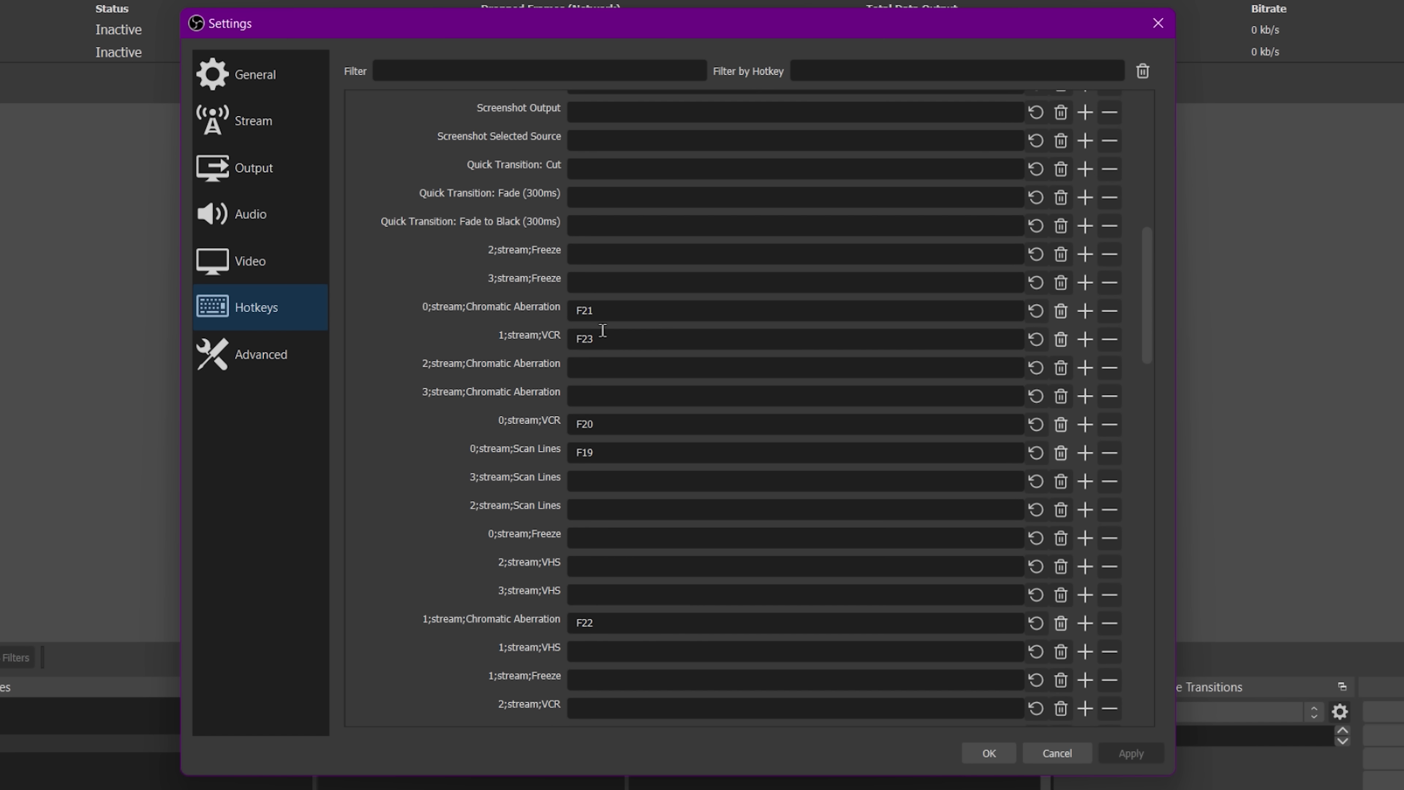
click(999, 756)
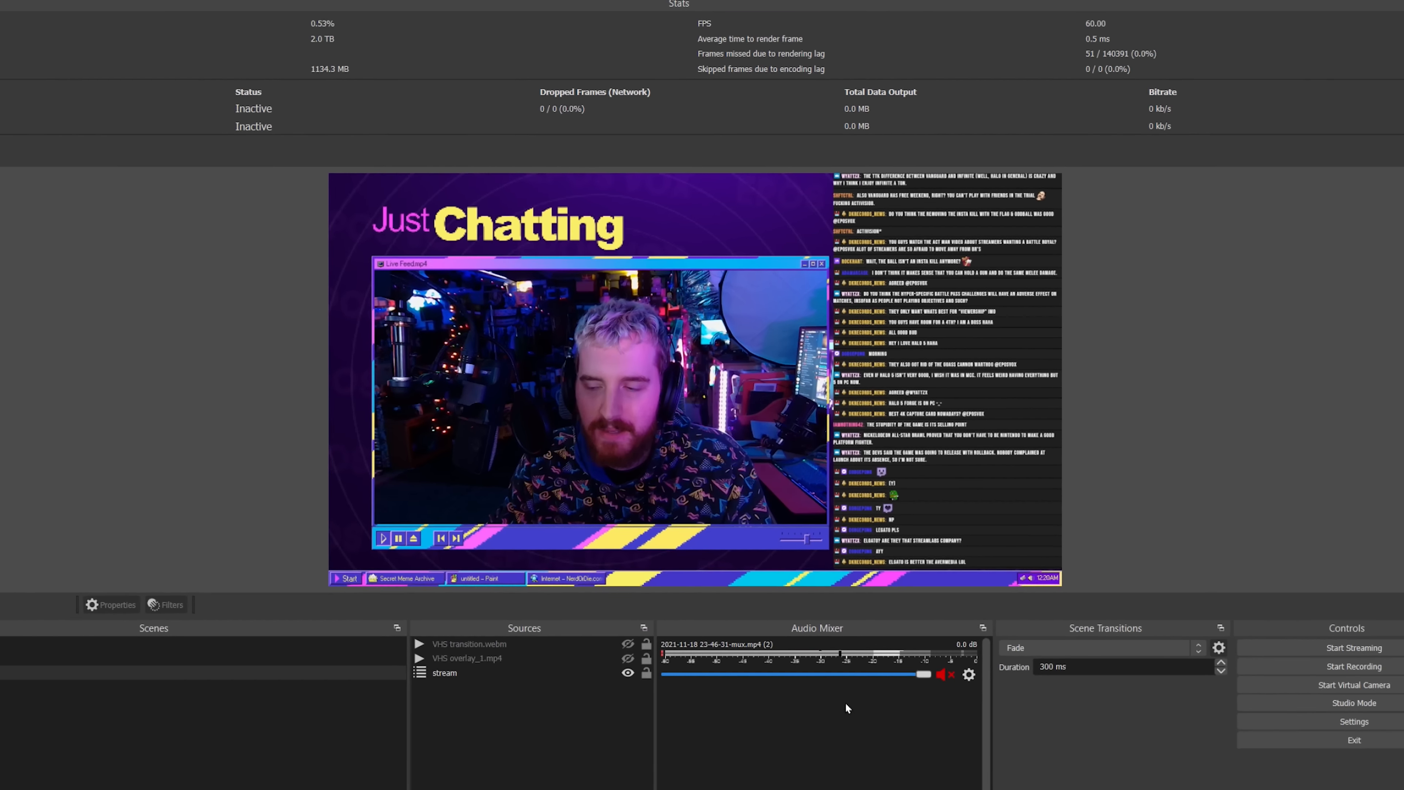
Open the OBS VHS Pause folder containing pausestream.ahk in File Explorer.
click(635, 789)
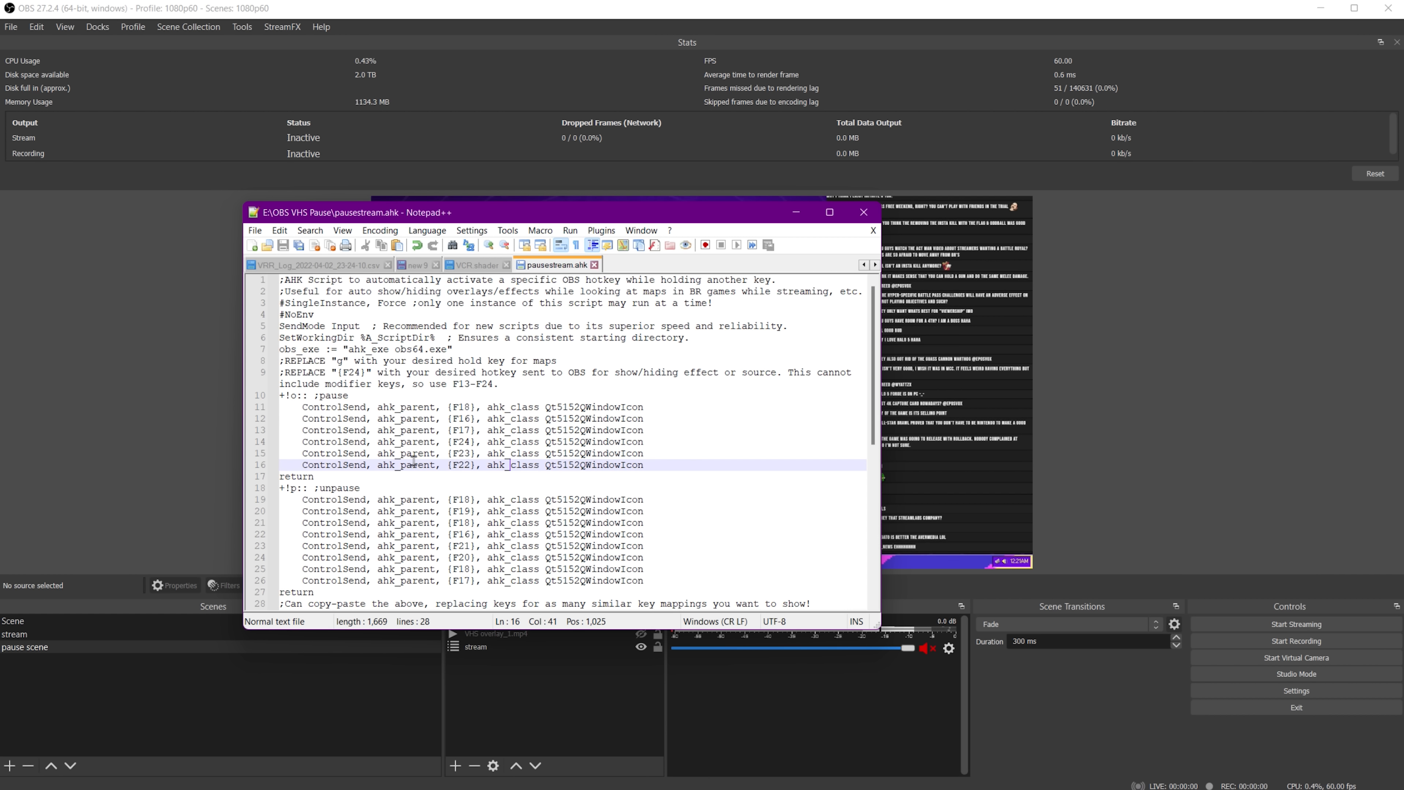
scroll(378, 412, down, 2)
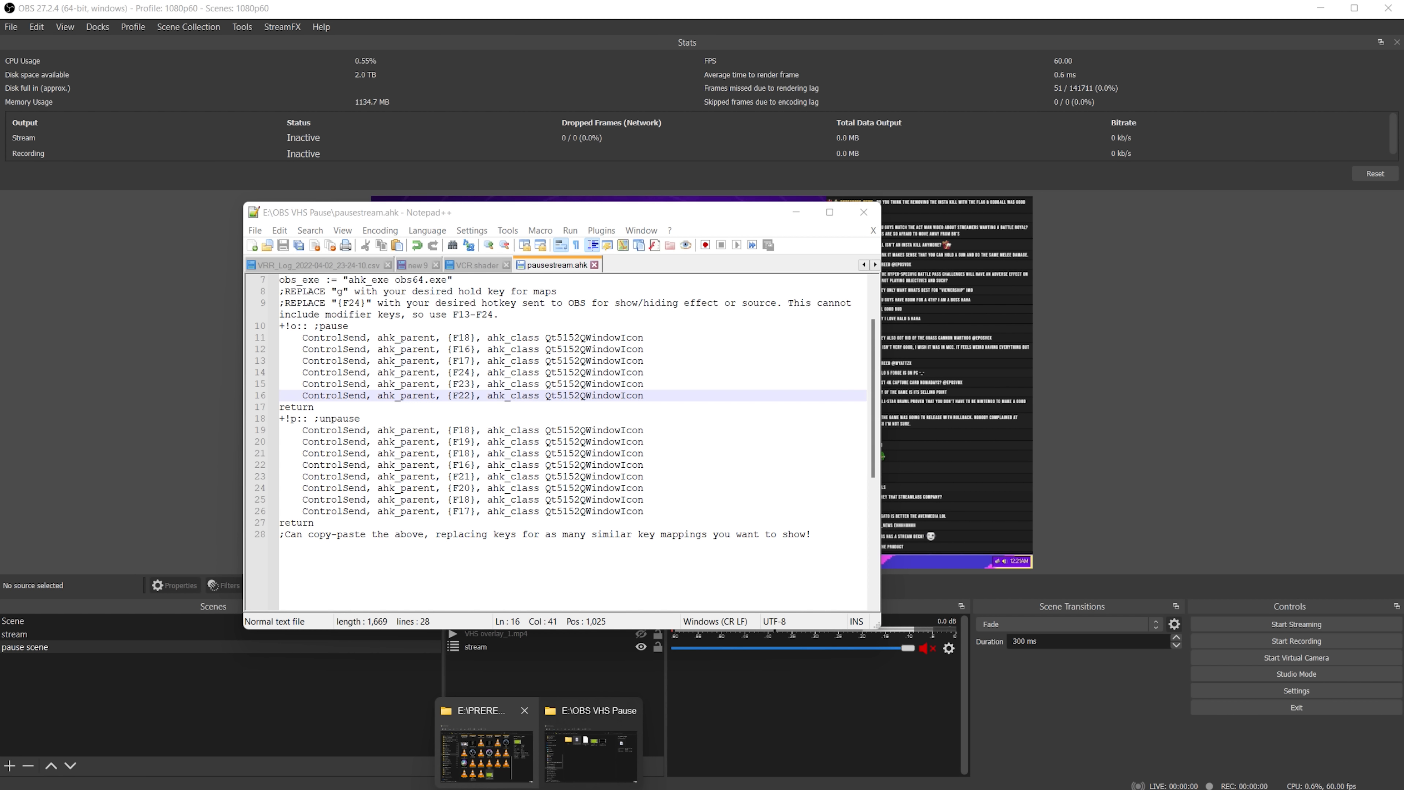
click(317, 757)
click(1180, 21)
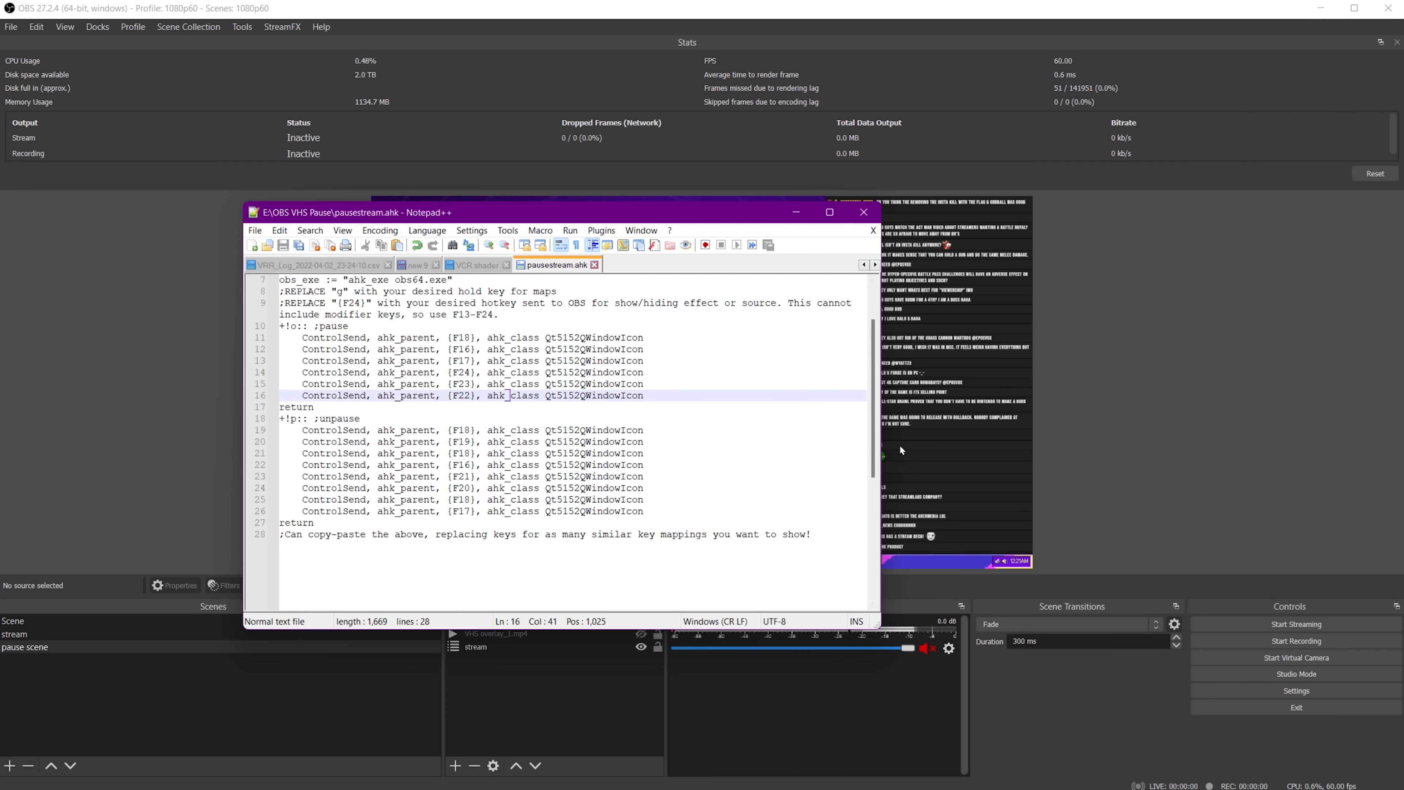
click(590, 747)
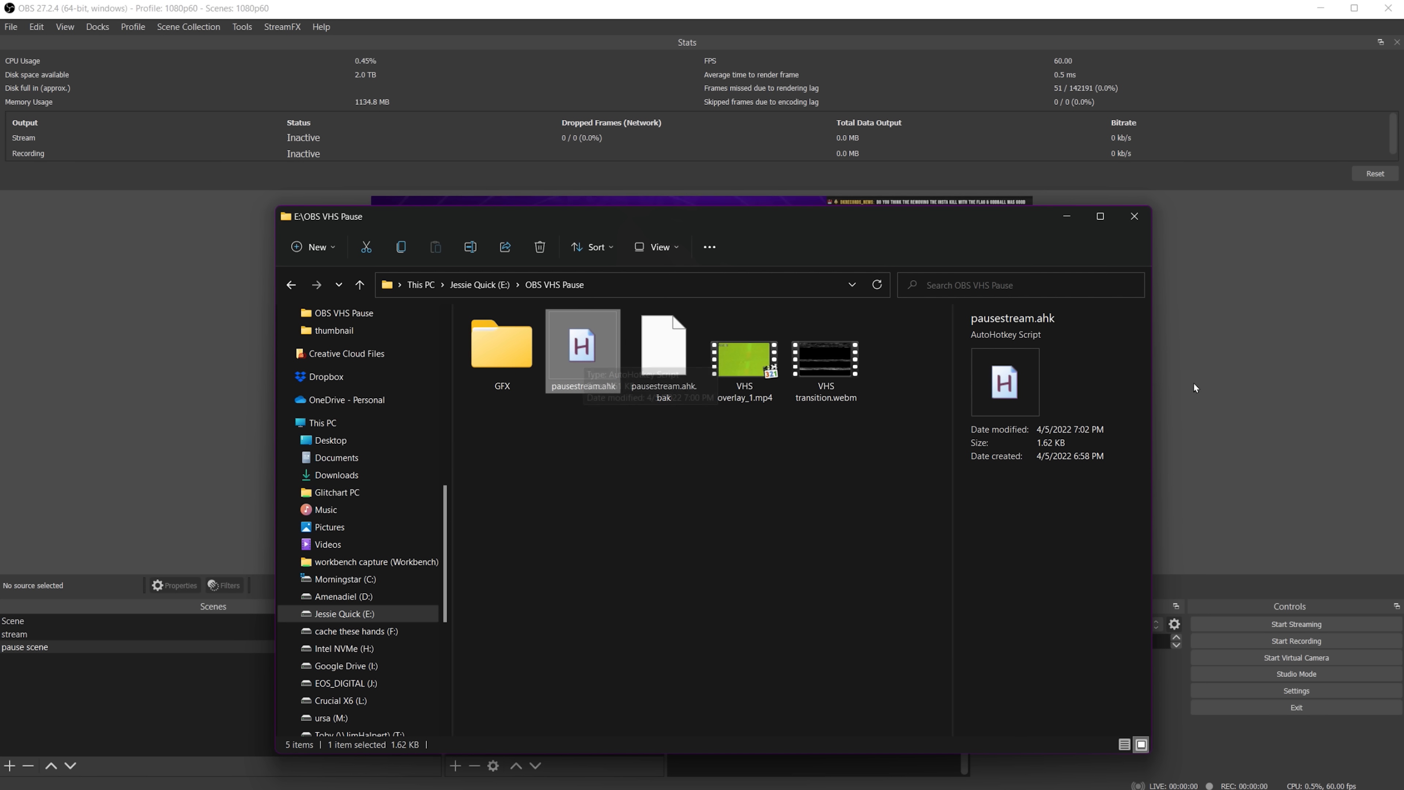
Reload the pausestream.ahk script from the system tray and test its pause and unpause hotkeys.
click(1216, 787)
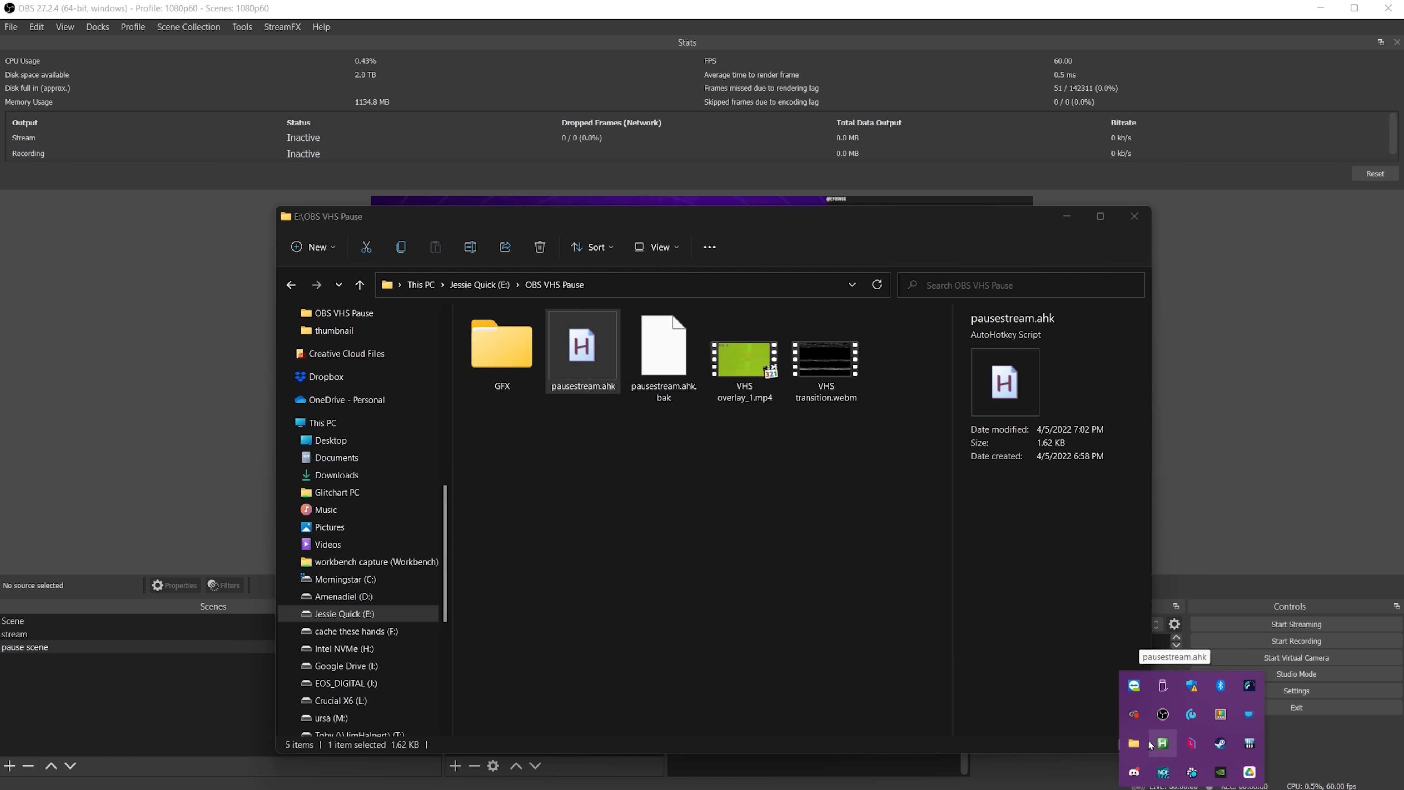
click(1196, 394)
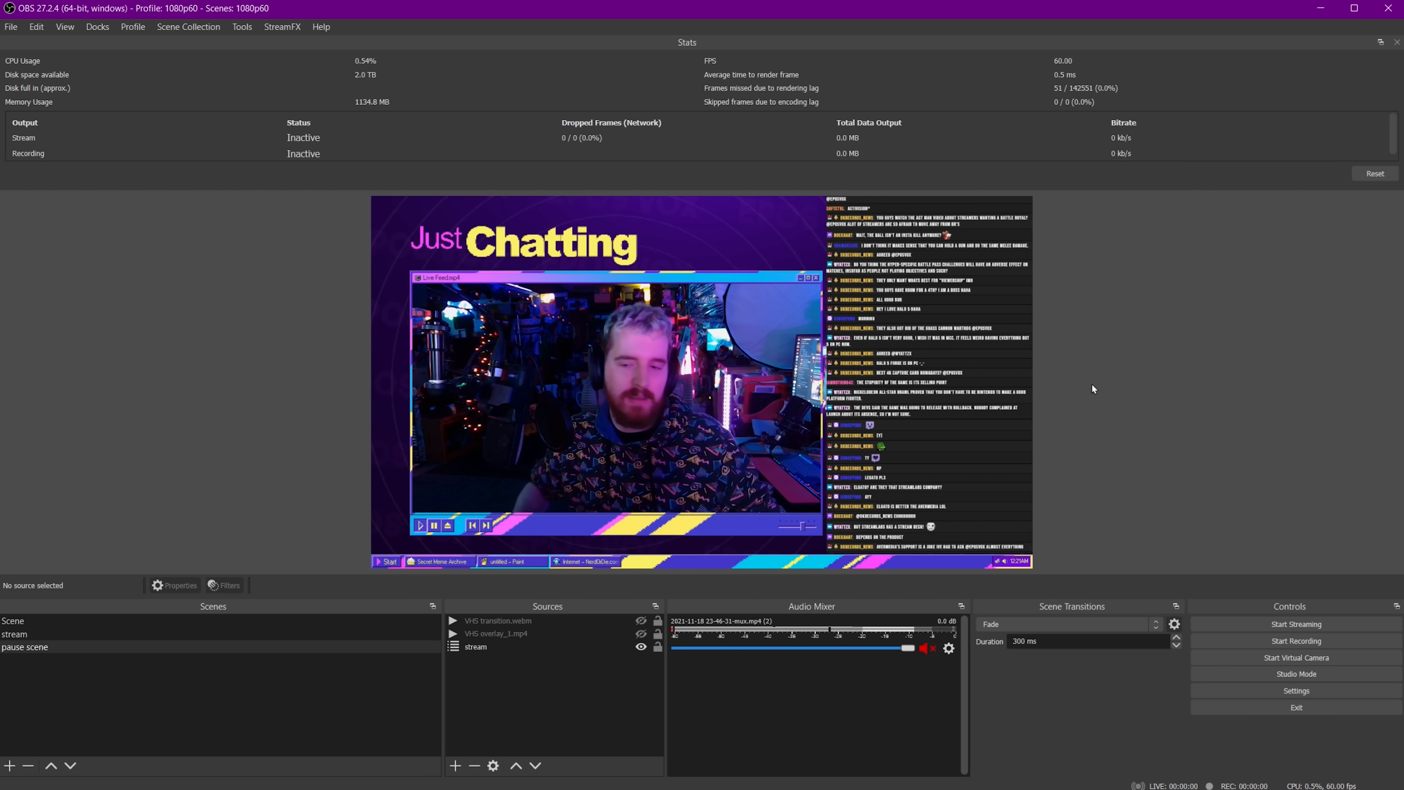
key(ctrl+alt+p)
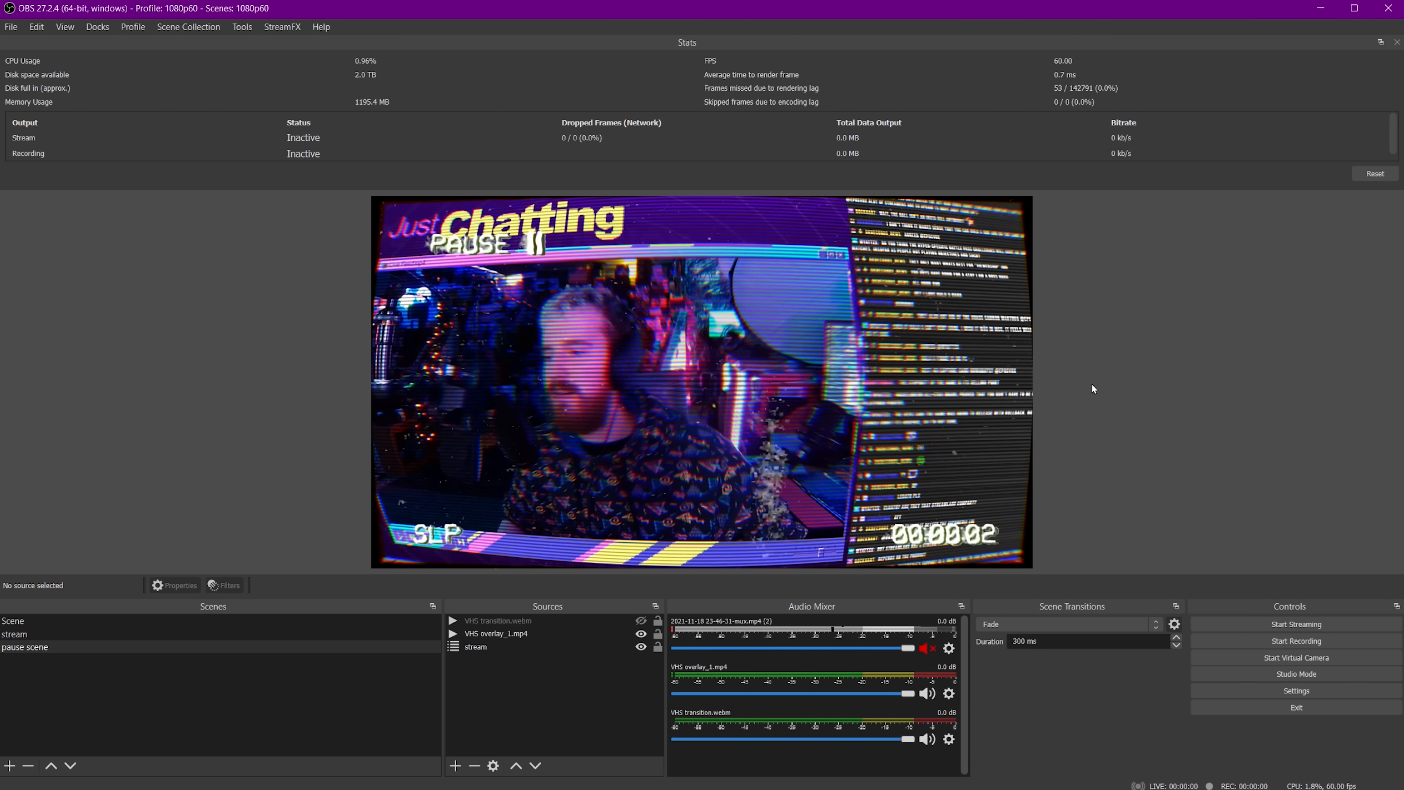
key(ctrl+alt+p)
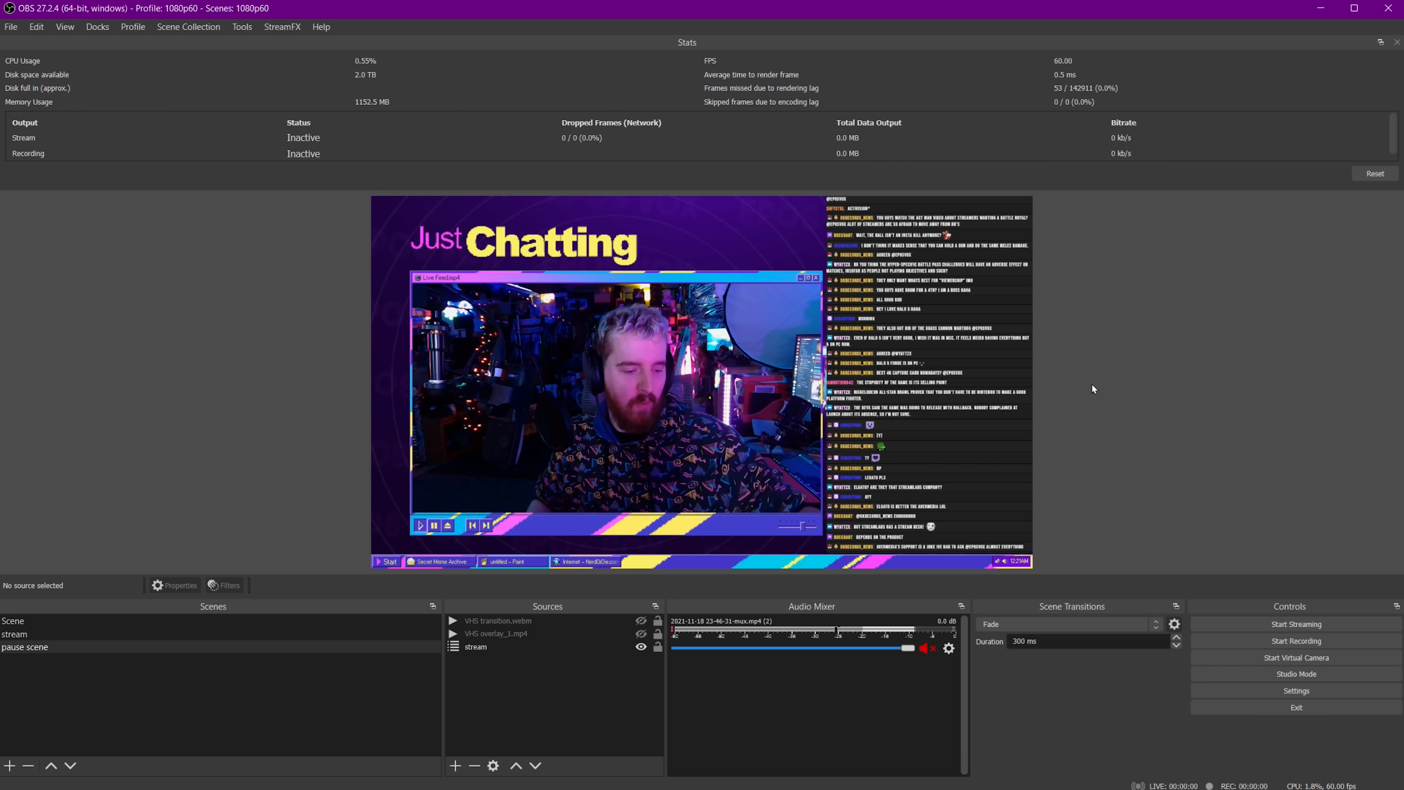